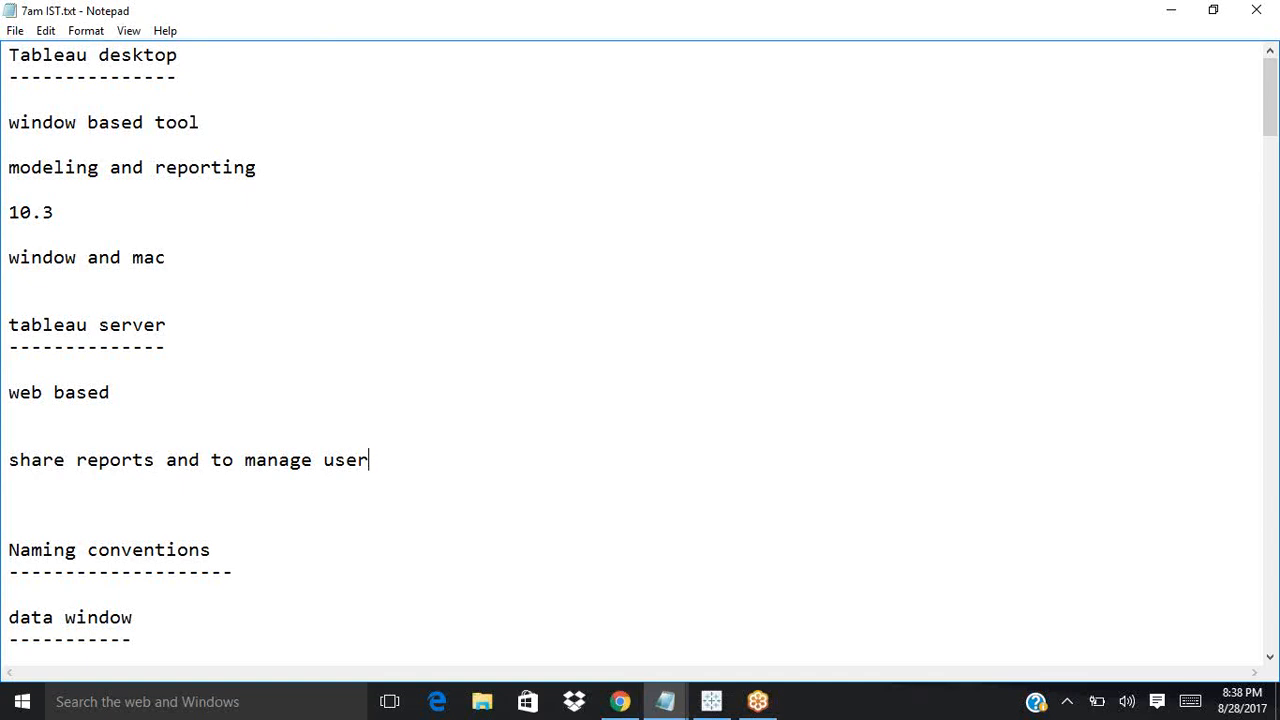
Step: Review the Tableau desktop and tableau server notes, highlighting their purpose, supported platforms and user management lines
{"action": "left_click", "coordinate": [211, 131]}
{"action": "left_click_drag", "start_coordinate": [258, 168], "coordinate": [3, 165]}
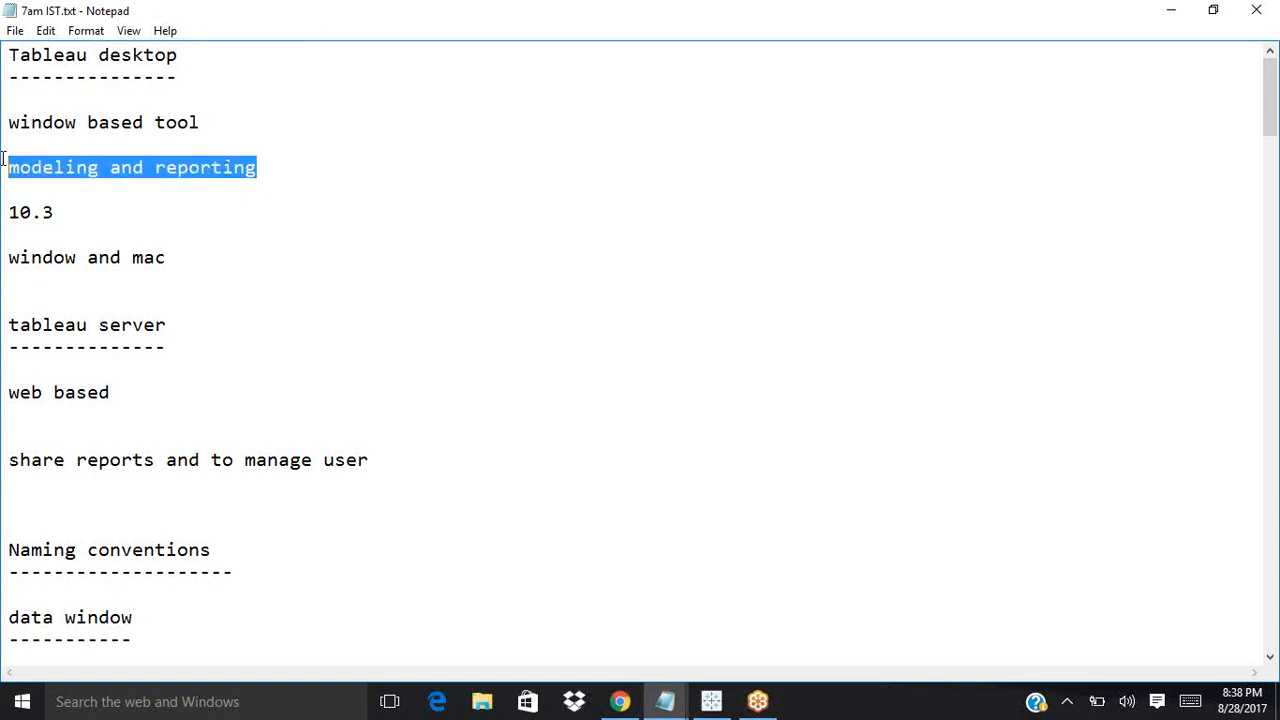
{"action": "left_click", "coordinate": [211, 119]}
{"action": "left_click_drag", "start_coordinate": [211, 119], "coordinate": [4, 50]}
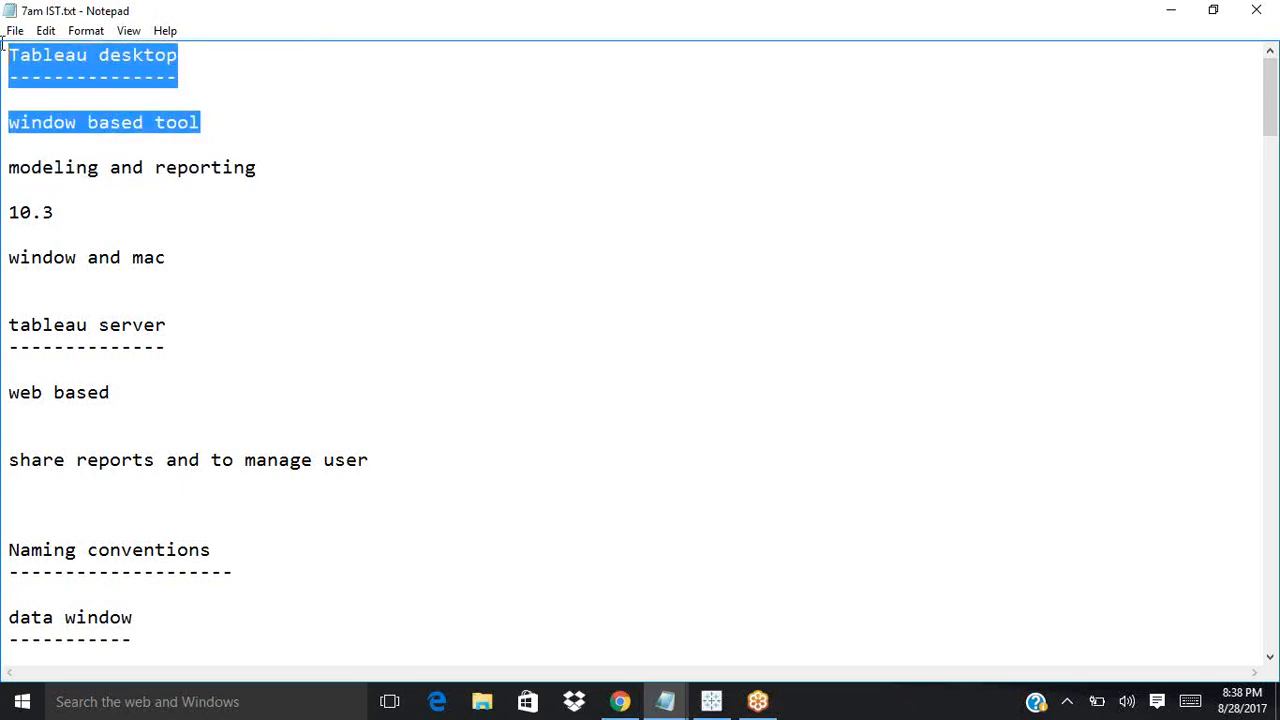
{"action": "left_click", "coordinate": [54, 212]}
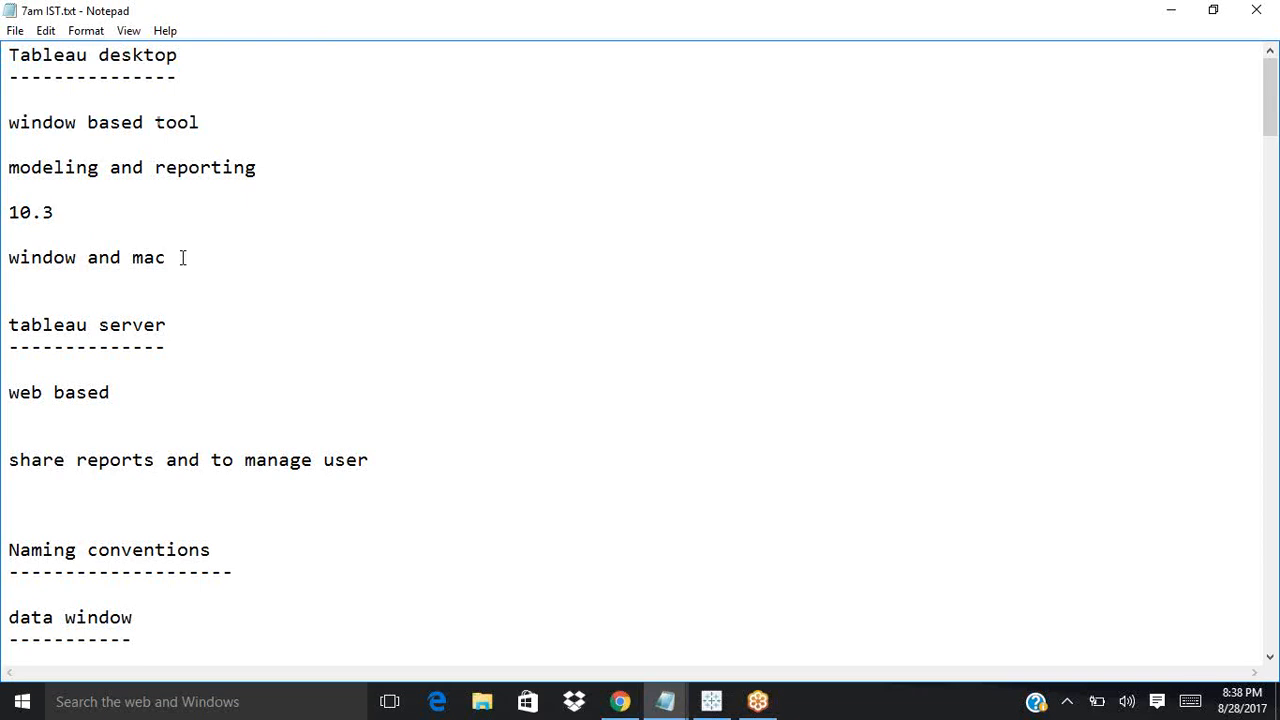
{"action": "left_click_drag", "start_coordinate": [183, 256], "coordinate": [23, 233]}
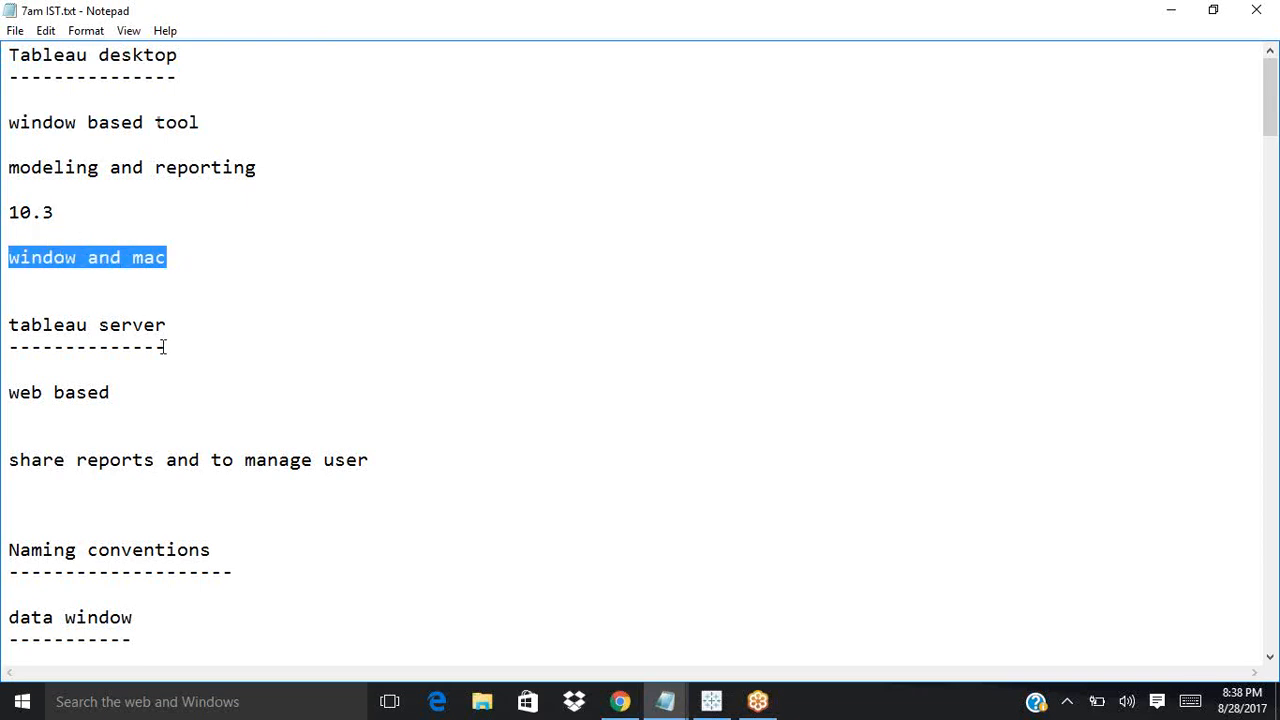
{"action": "left_click_drag", "start_coordinate": [180, 351], "coordinate": [20, 270]}
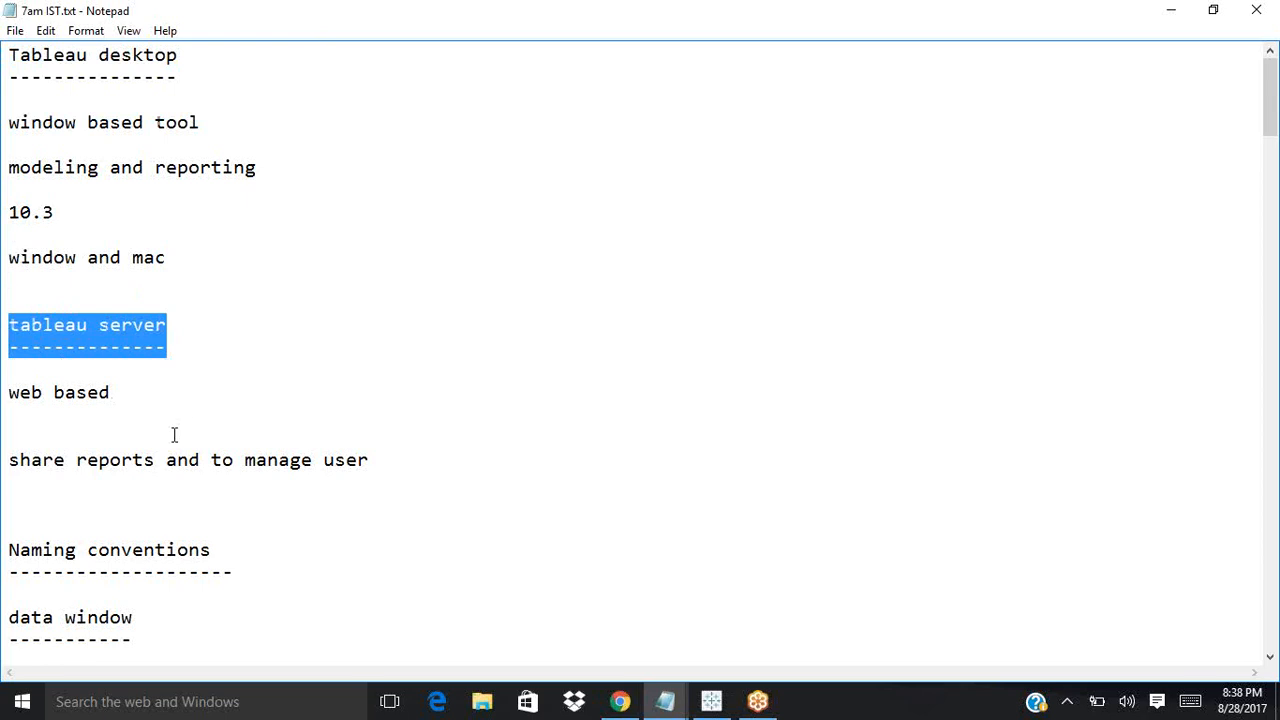
{"action": "left_click", "coordinate": [409, 458]}
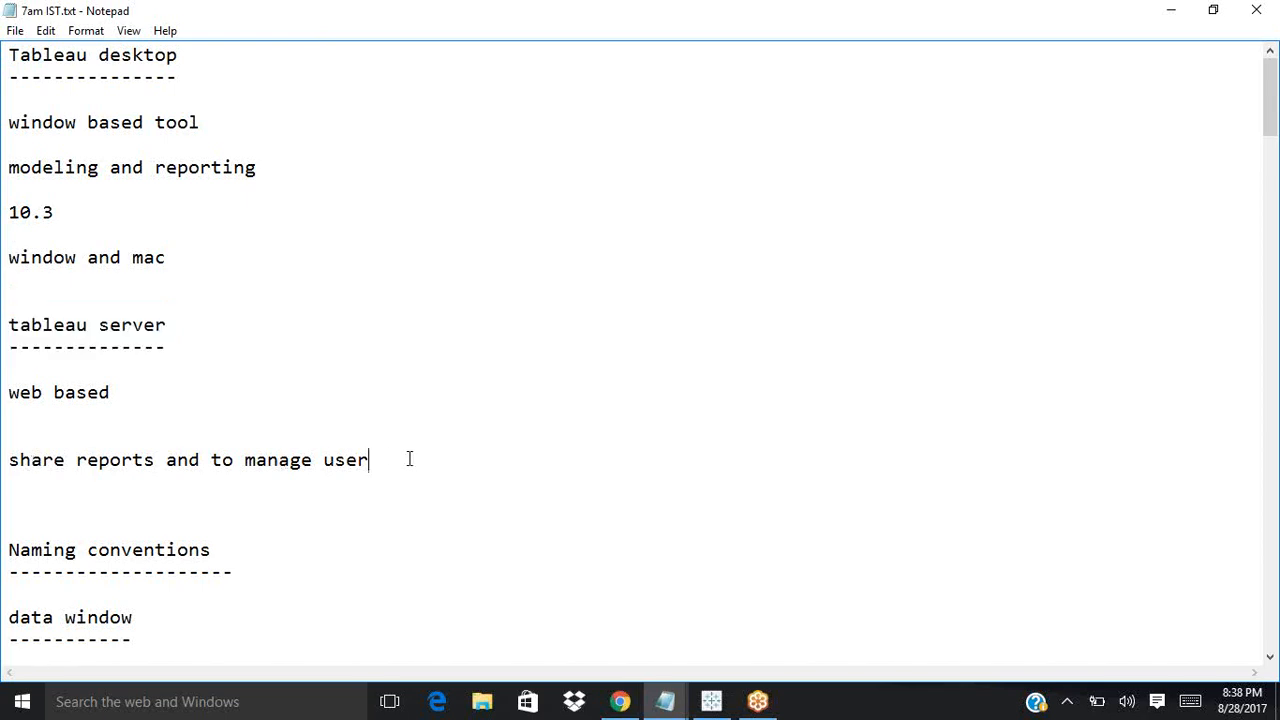
{"action": "left_click_drag", "start_coordinate": [391, 463], "coordinate": [6, 55]}
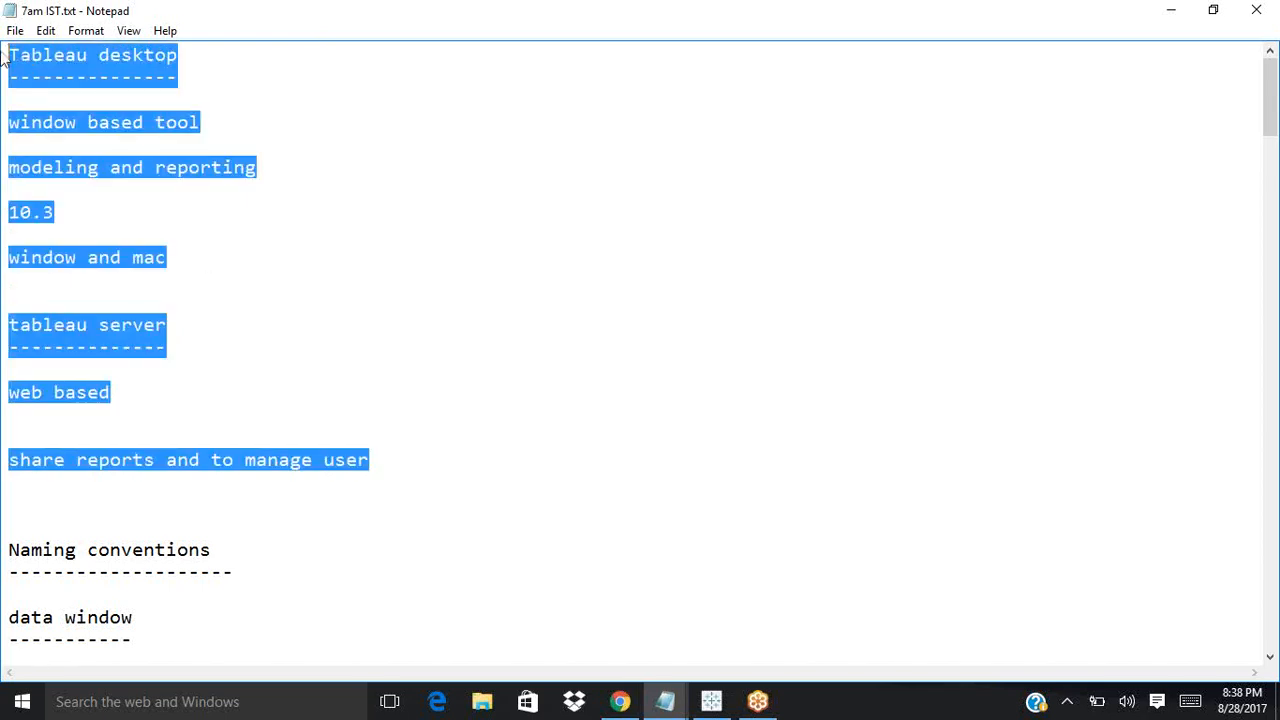
Step: Read through the notes on naming conventions, work area and working with measures, down to the Connections heading
{"action": "scroll", "coordinate": [466, 317], "scroll_direction": "down", "scroll_amount": 1}
{"action": "scroll", "coordinate": [357, 491], "scroll_direction": "down", "scroll_amount": 4}
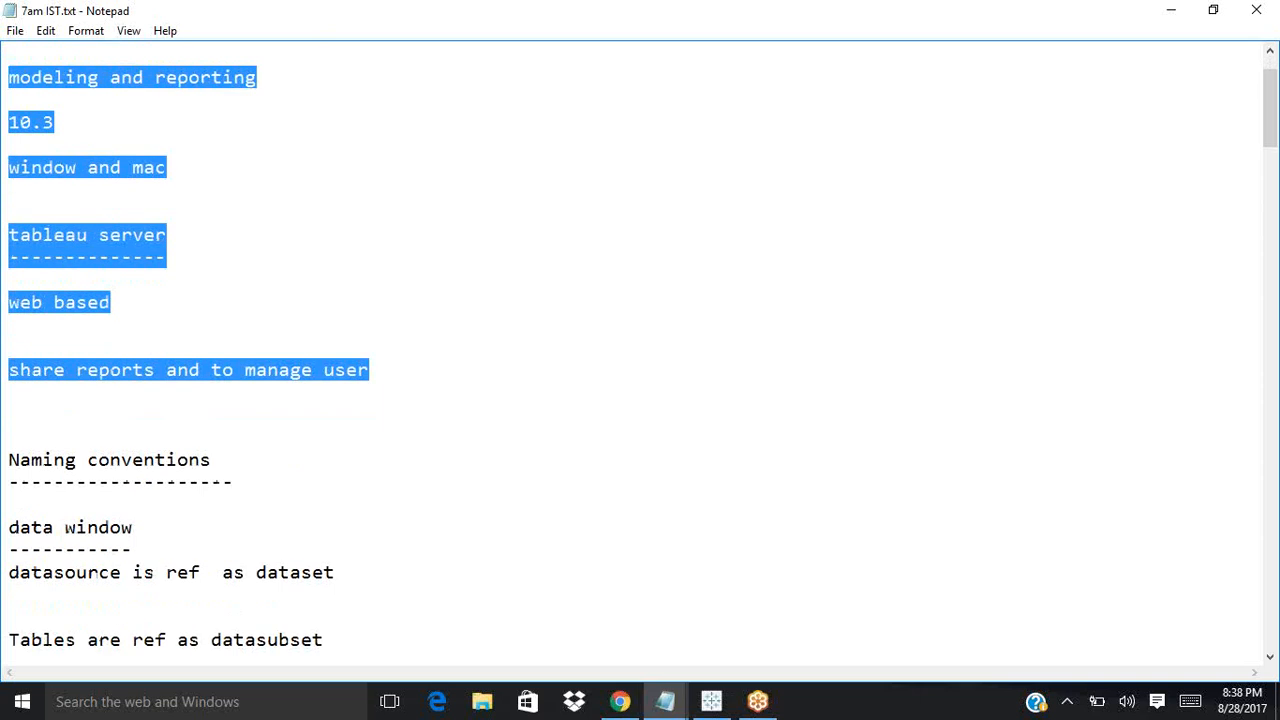
{"action": "scroll", "coordinate": [557, 396], "scroll_direction": "down", "scroll_amount": 4}
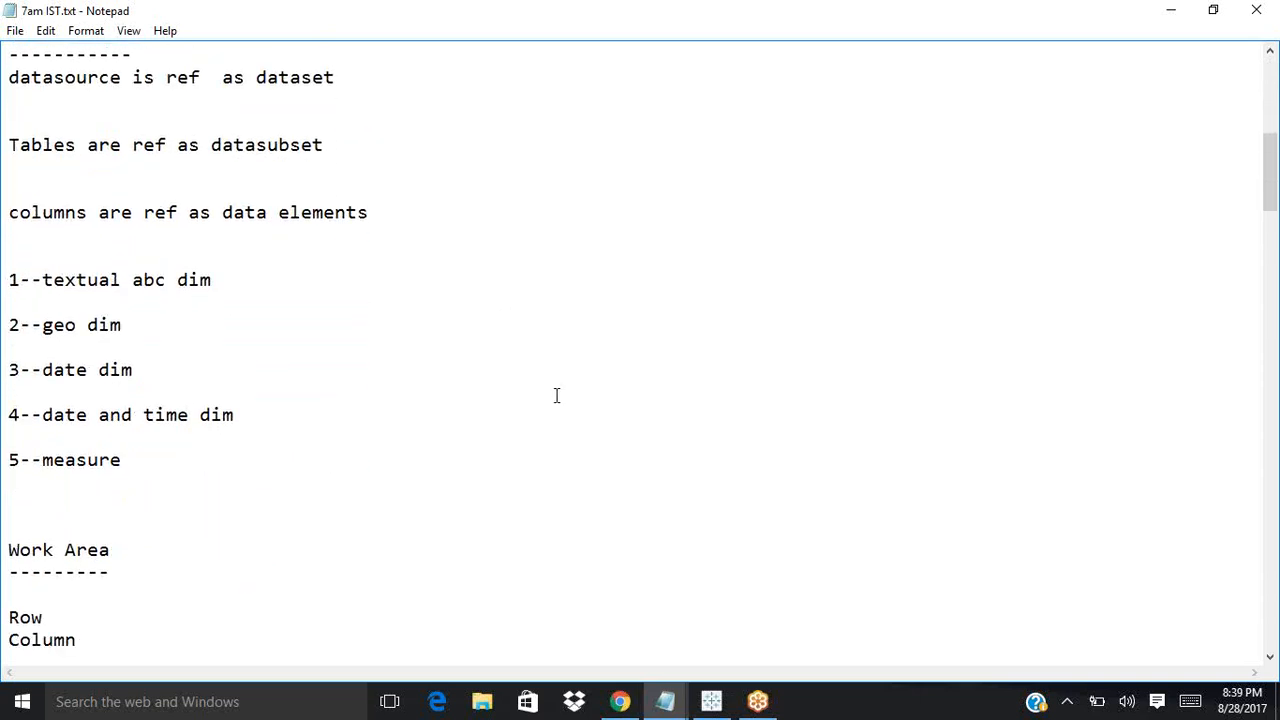
{"action": "scroll", "coordinate": [557, 396], "scroll_direction": "down", "scroll_amount": 4}
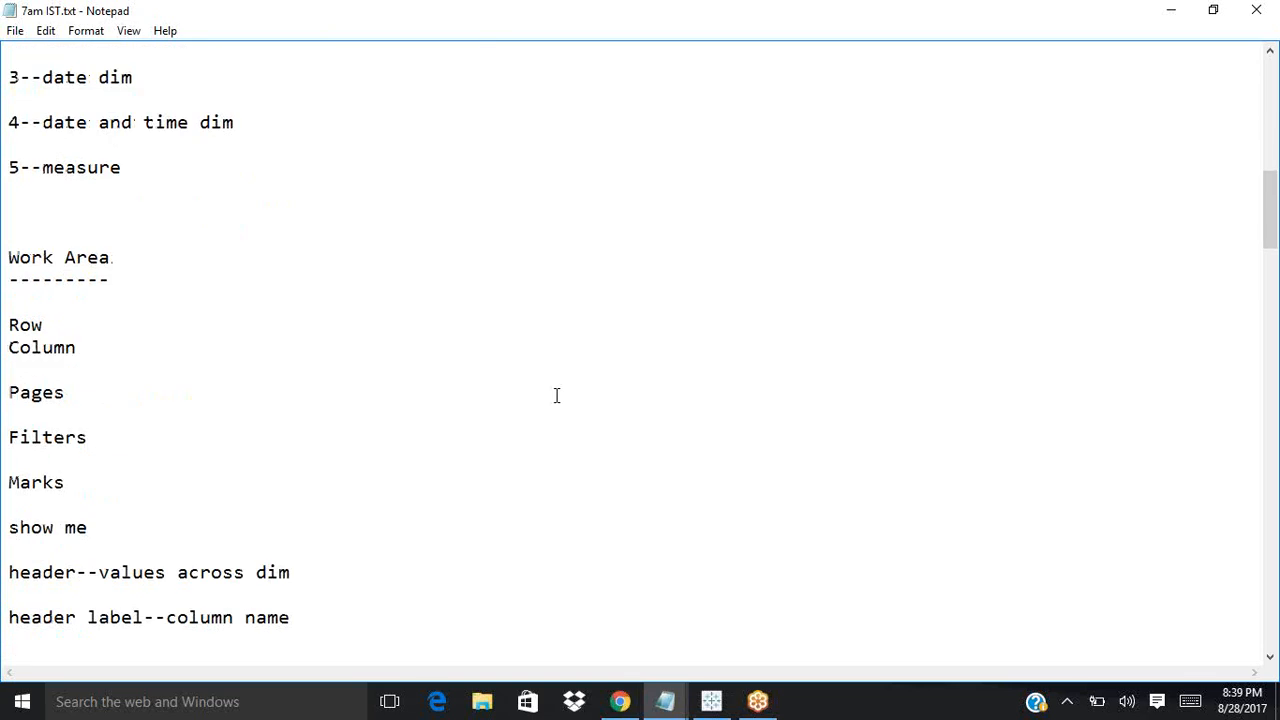
{"action": "scroll", "coordinate": [557, 396], "scroll_direction": "down", "scroll_amount": 7}
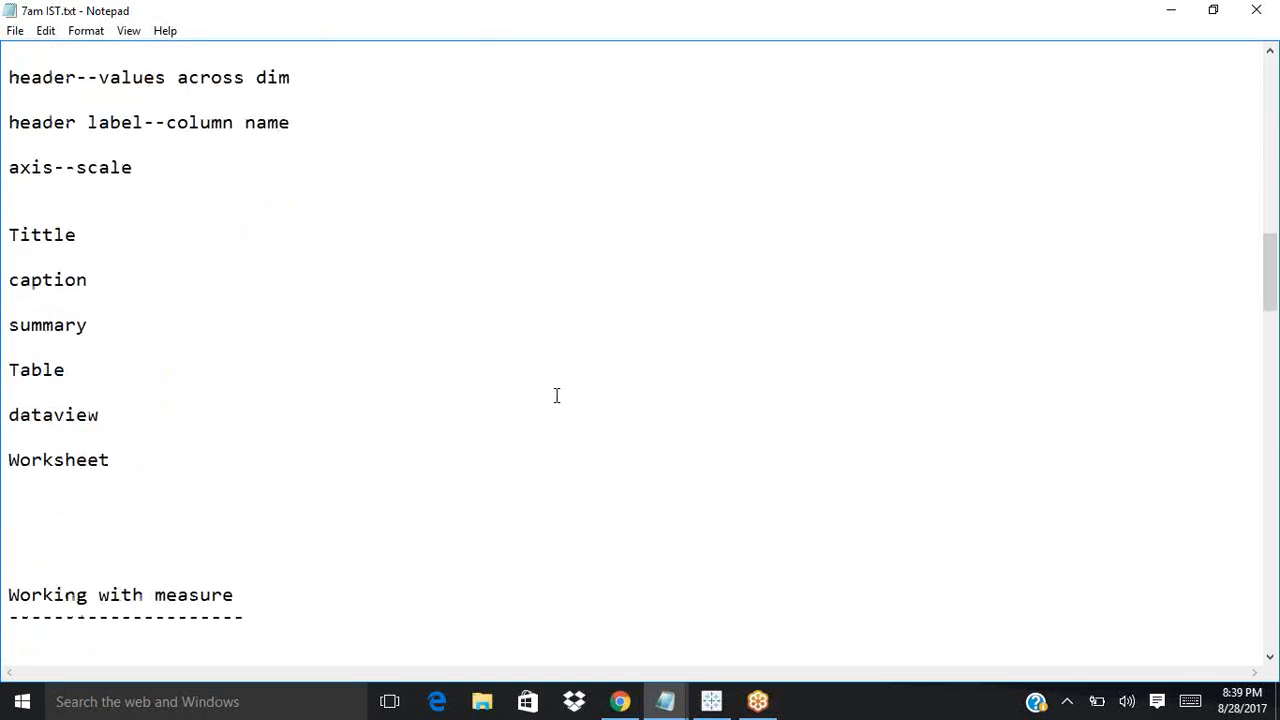
{"action": "scroll", "coordinate": [557, 396], "scroll_direction": "down", "scroll_amount": 8}
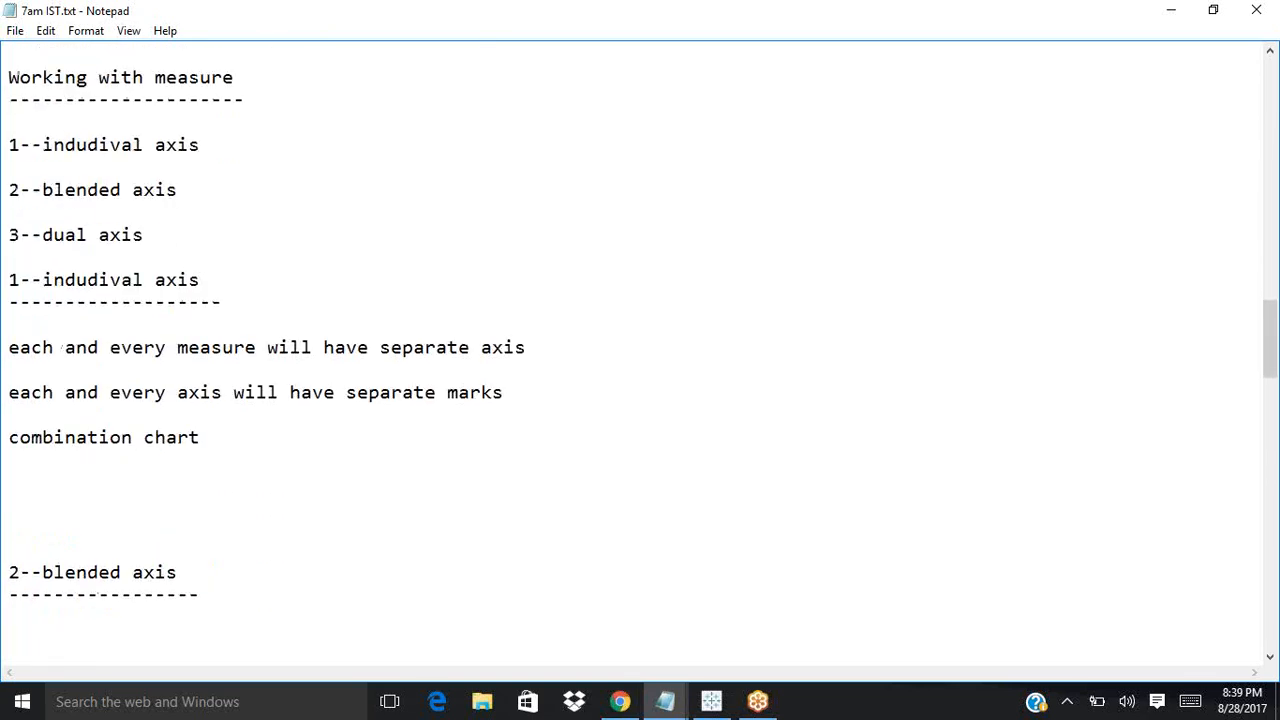
{"action": "scroll", "coordinate": [557, 396], "scroll_direction": "up", "scroll_amount": 1}
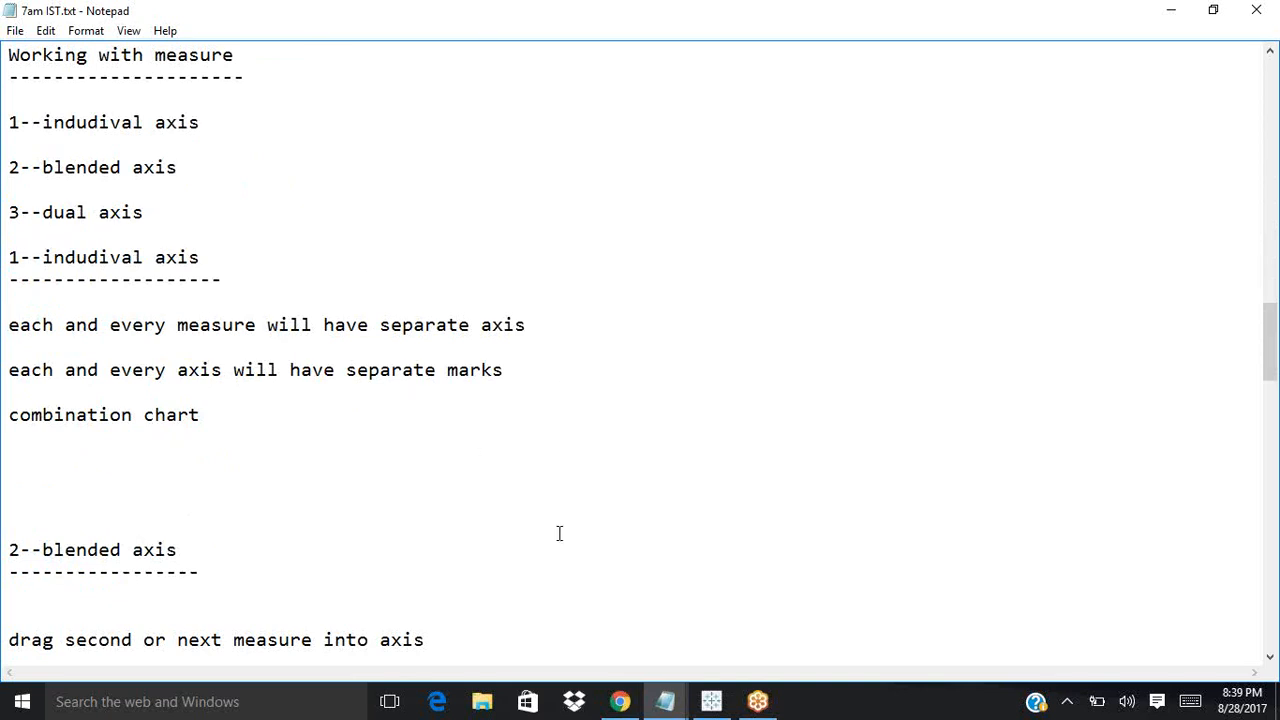
{"action": "scroll", "coordinate": [566, 546], "scroll_direction": "down", "scroll_amount": 12}
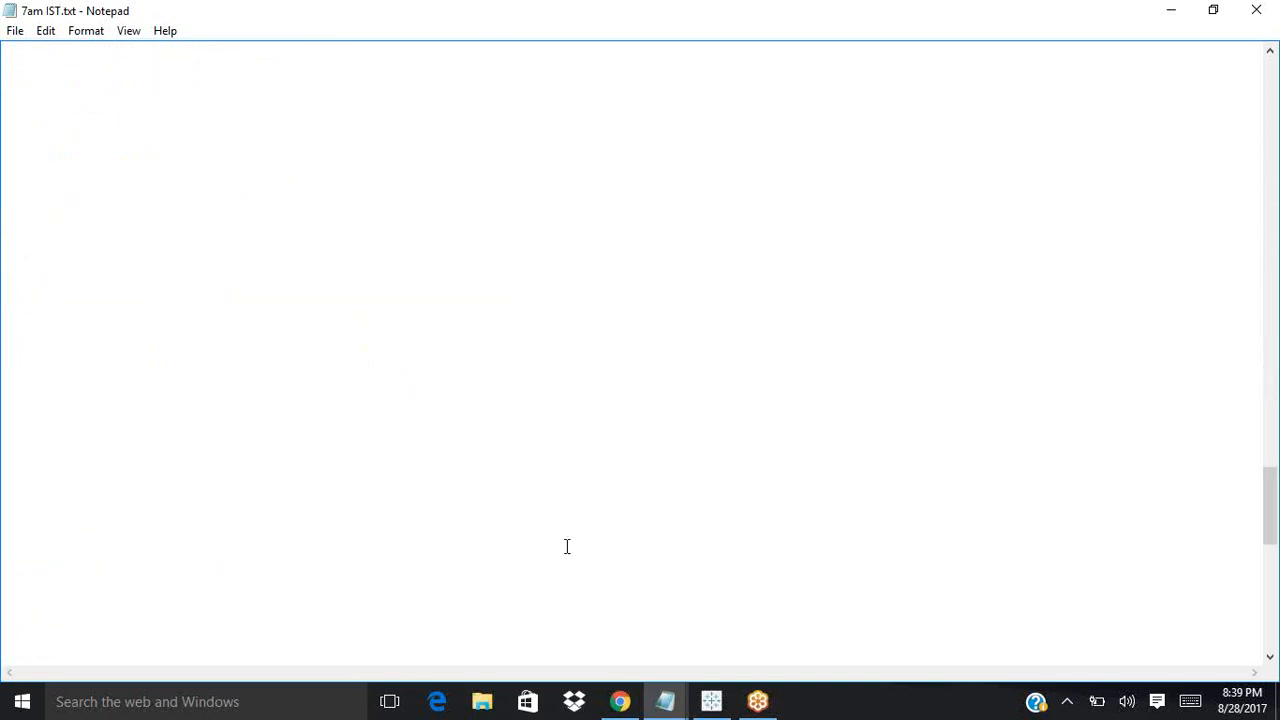
{"action": "scroll", "coordinate": [566, 546], "scroll_direction": "up", "scroll_amount": 1}
{"action": "scroll", "coordinate": [566, 546], "scroll_direction": "down", "scroll_amount": 2}
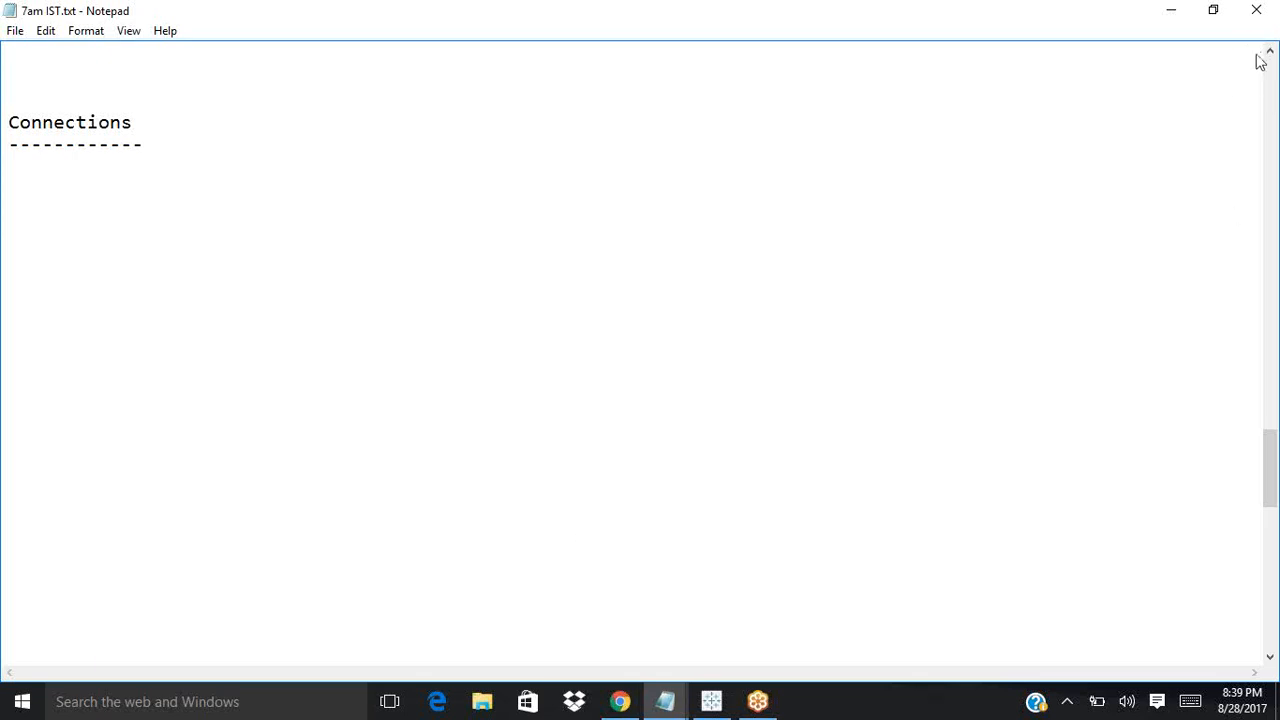
{"action": "scroll", "coordinate": [1254, 50], "scroll_direction": "up", "scroll_amount": 20}
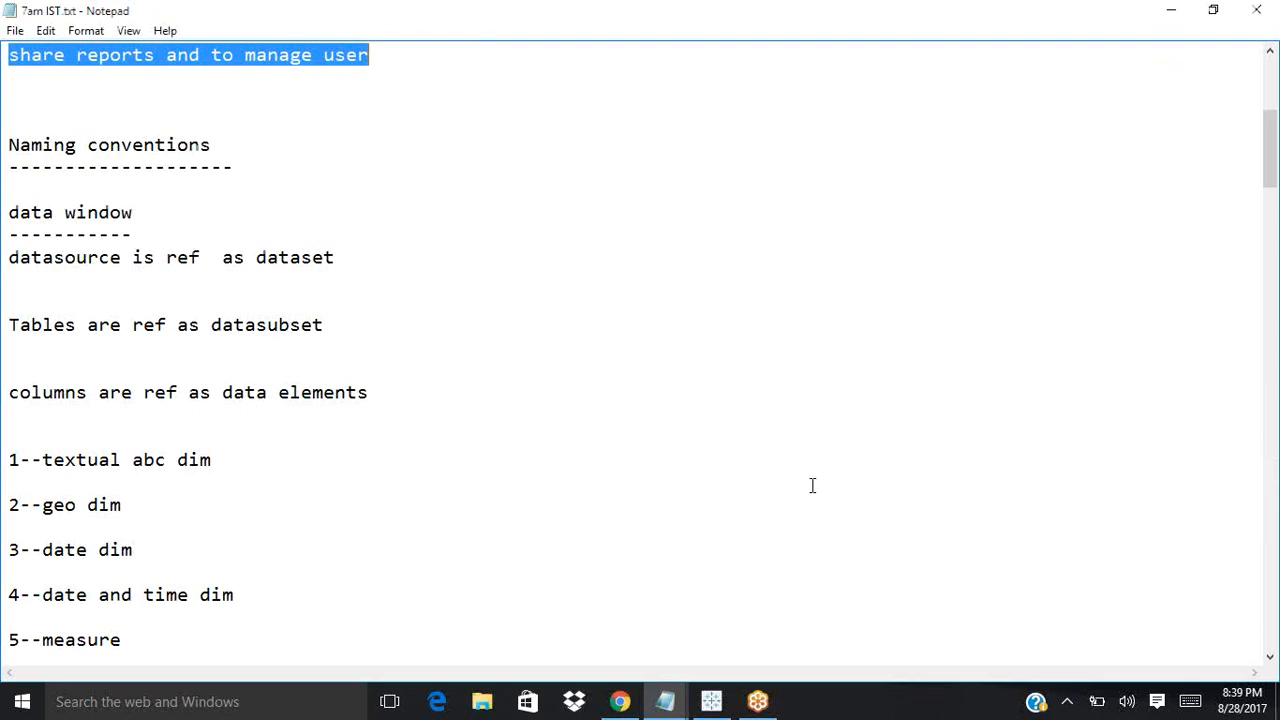
{"action": "left_click", "coordinate": [568, 346]}
{"action": "scroll", "coordinate": [568, 346], "scroll_direction": "down", "scroll_amount": 15}
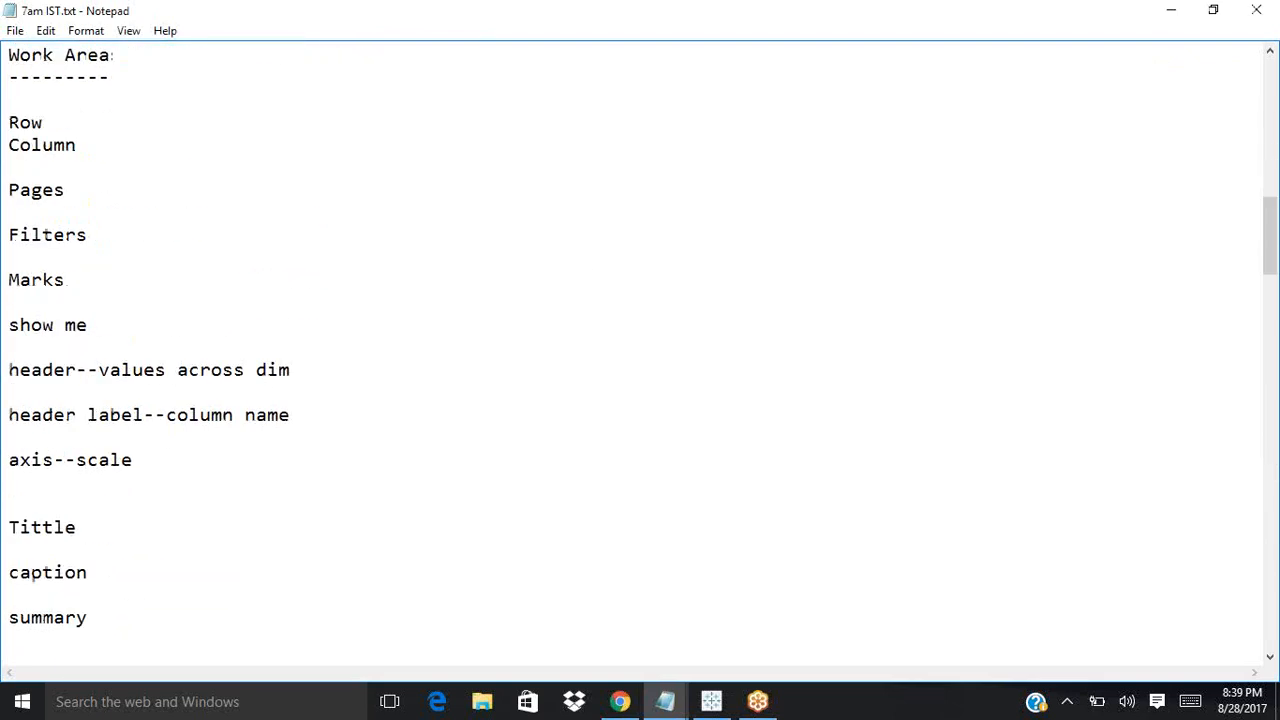
{"action": "scroll", "coordinate": [566, 346], "scroll_direction": "down", "scroll_amount": 15}
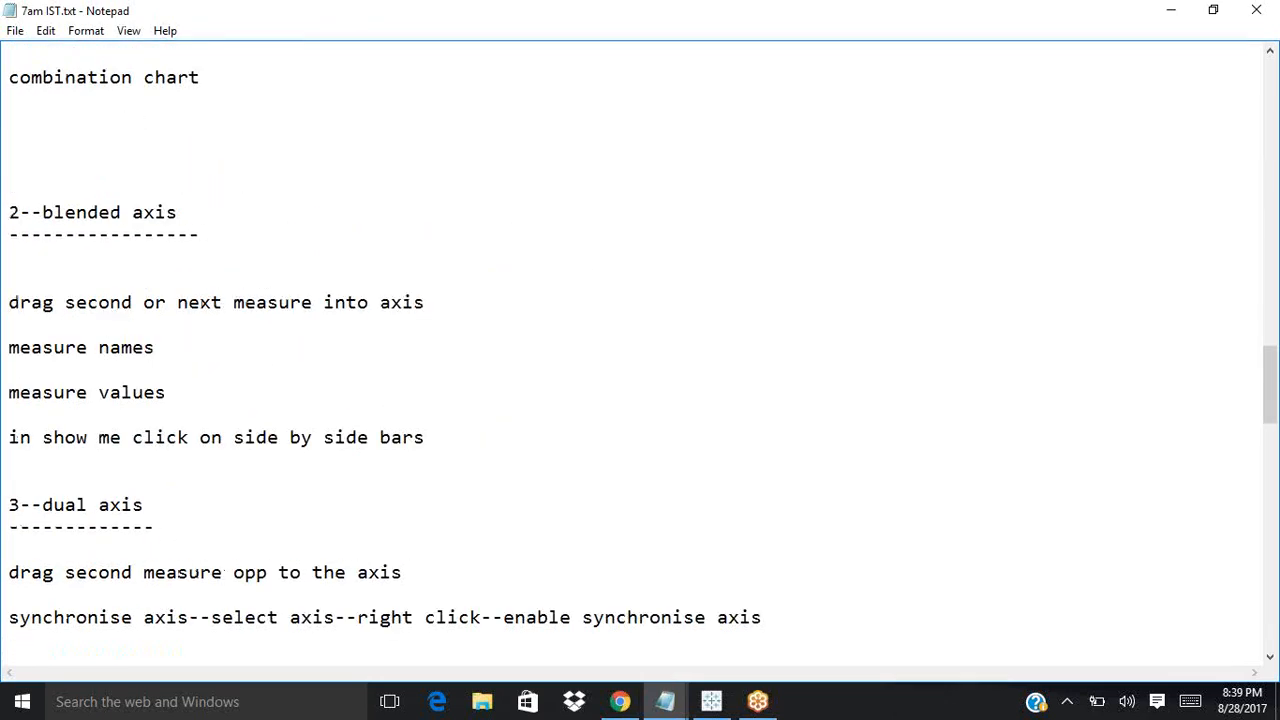
{"action": "scroll", "coordinate": [567, 346], "scroll_direction": "up", "scroll_amount": 3}
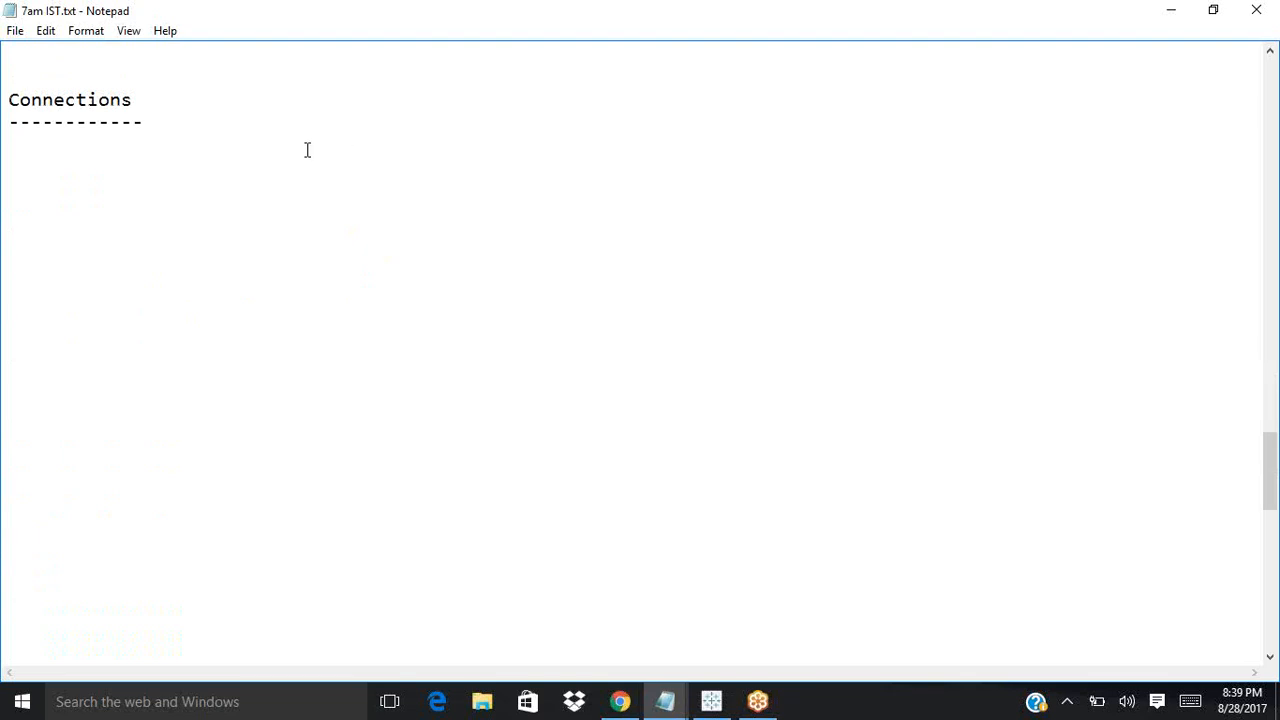
Step: Add the line "establishing connectivity between tableau desktop to the dataource" beneath the Connections heading, separated by a blank line
{"action": "left_click", "coordinate": [155, 123]}
{"action": "key", "text": "Return"}
{"action": "key", "text": "Return"}
{"action": "type", "text": "establishing co"}
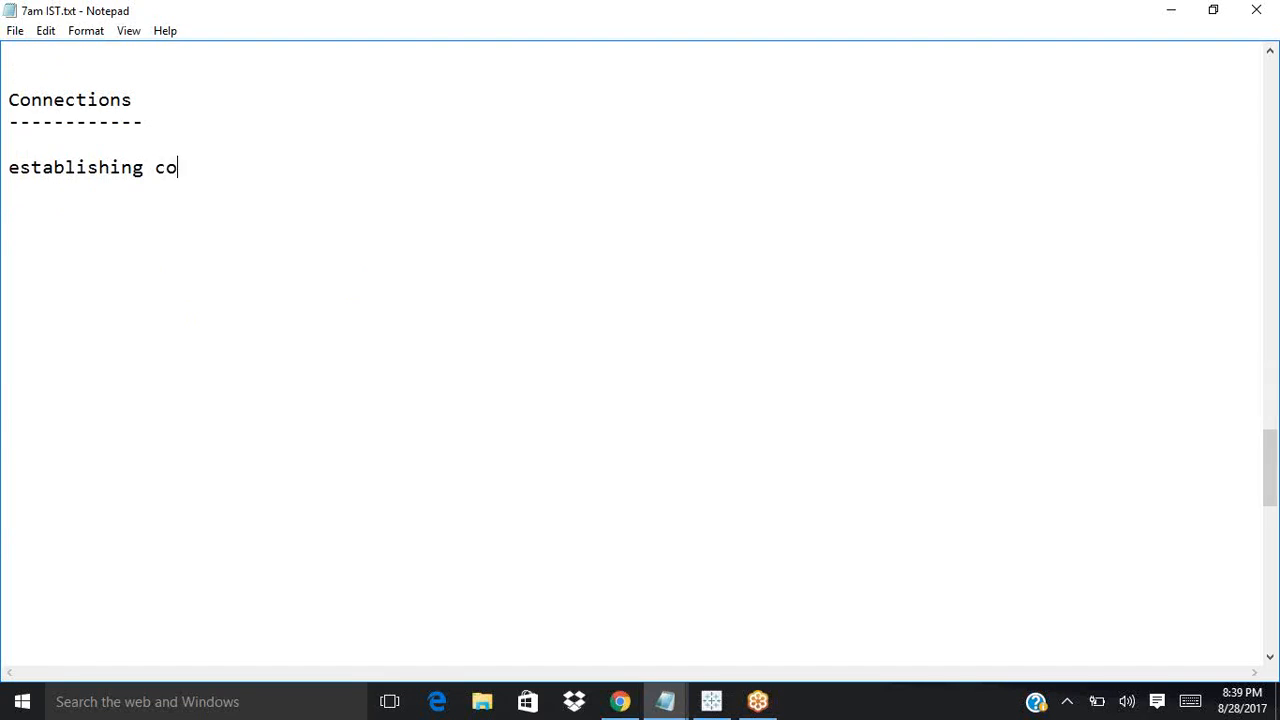
{"action": "type", "text": "nnectivity"}
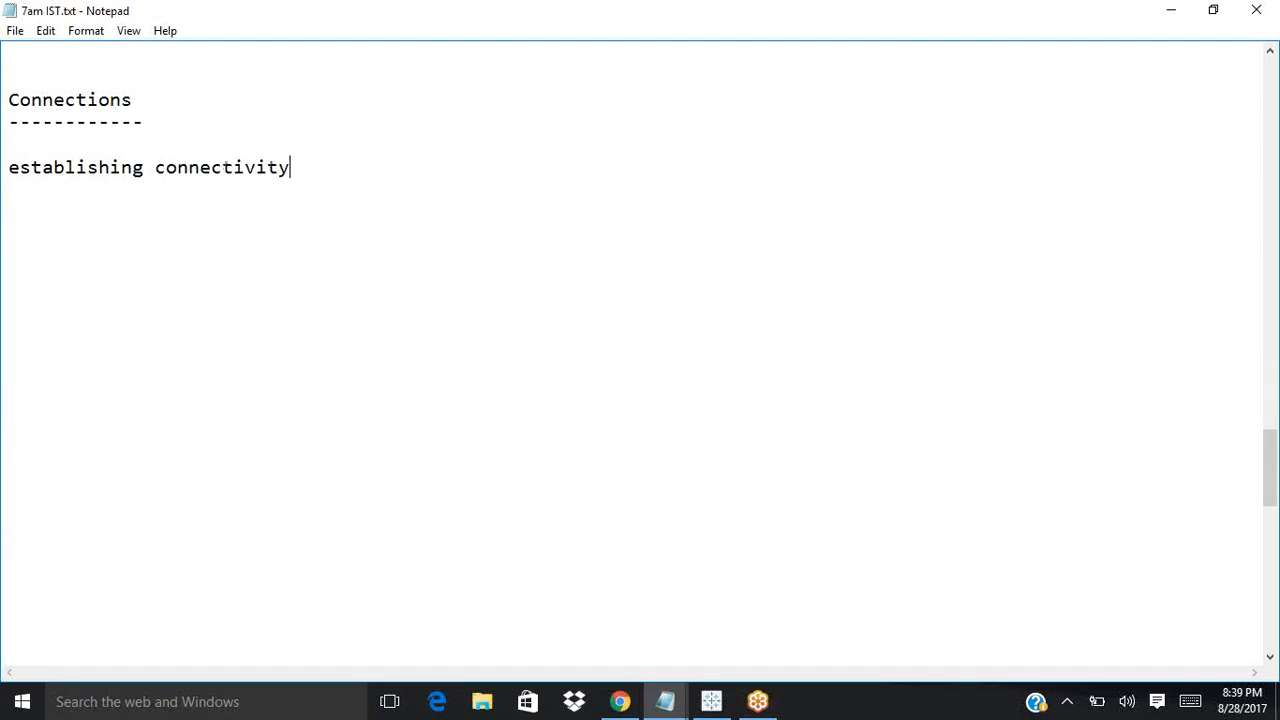
{"action": "type", "text": " between tabl"}
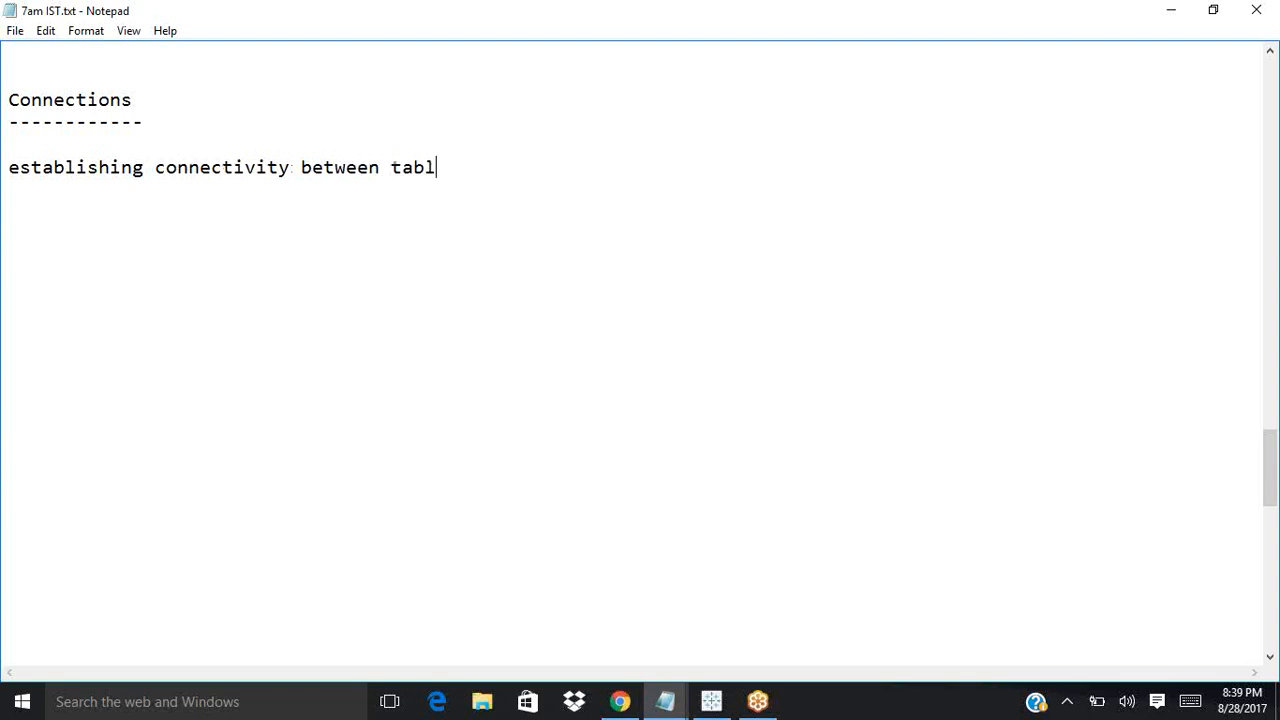
{"action": "type", "text": "eau deskto"}
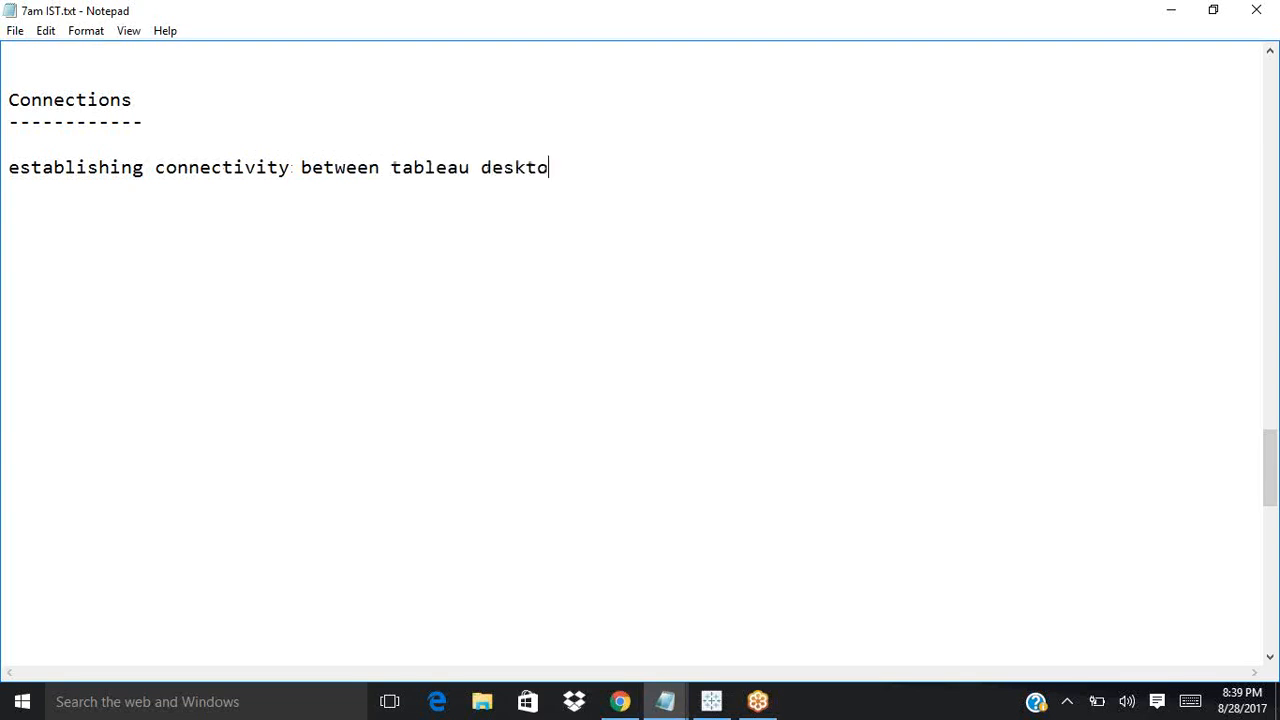
{"action": "type", "text": "p to the dataource"}
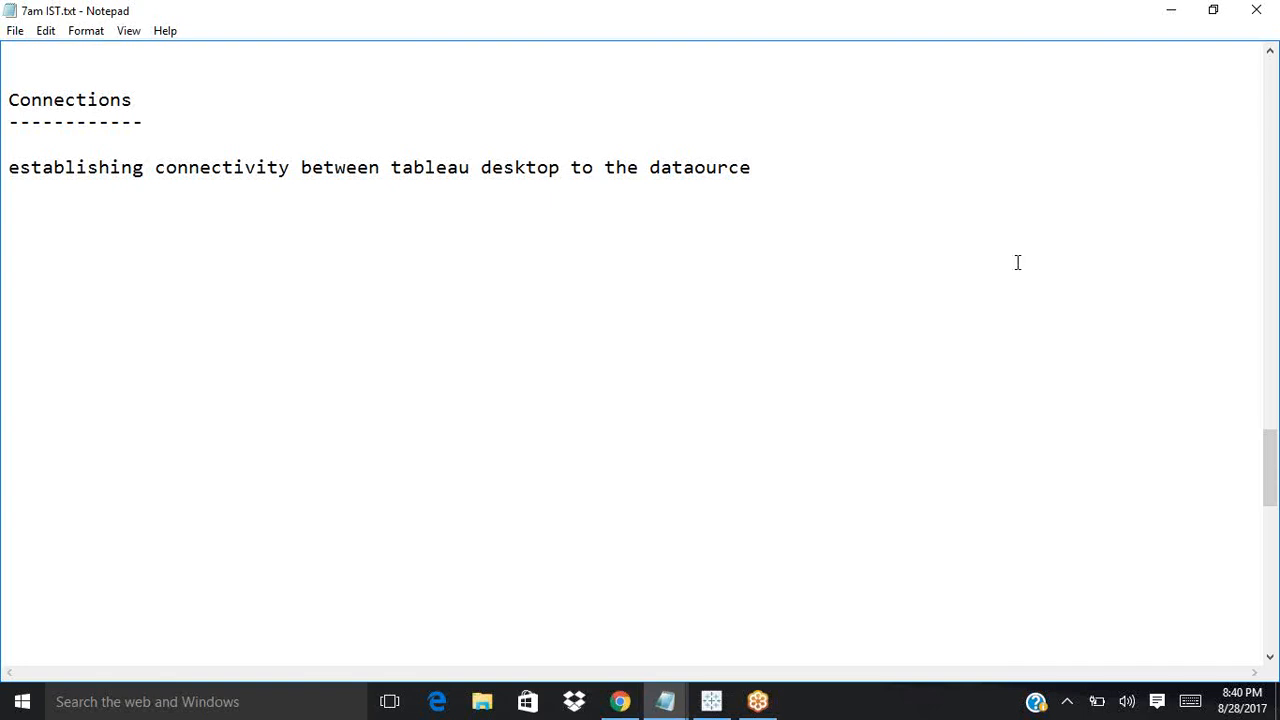
Step: Switch to Tableau, close the Book1 workbook without saving its changes, and minimize the notes window to show the desktop
{"action": "left_click", "coordinate": [716, 702]}
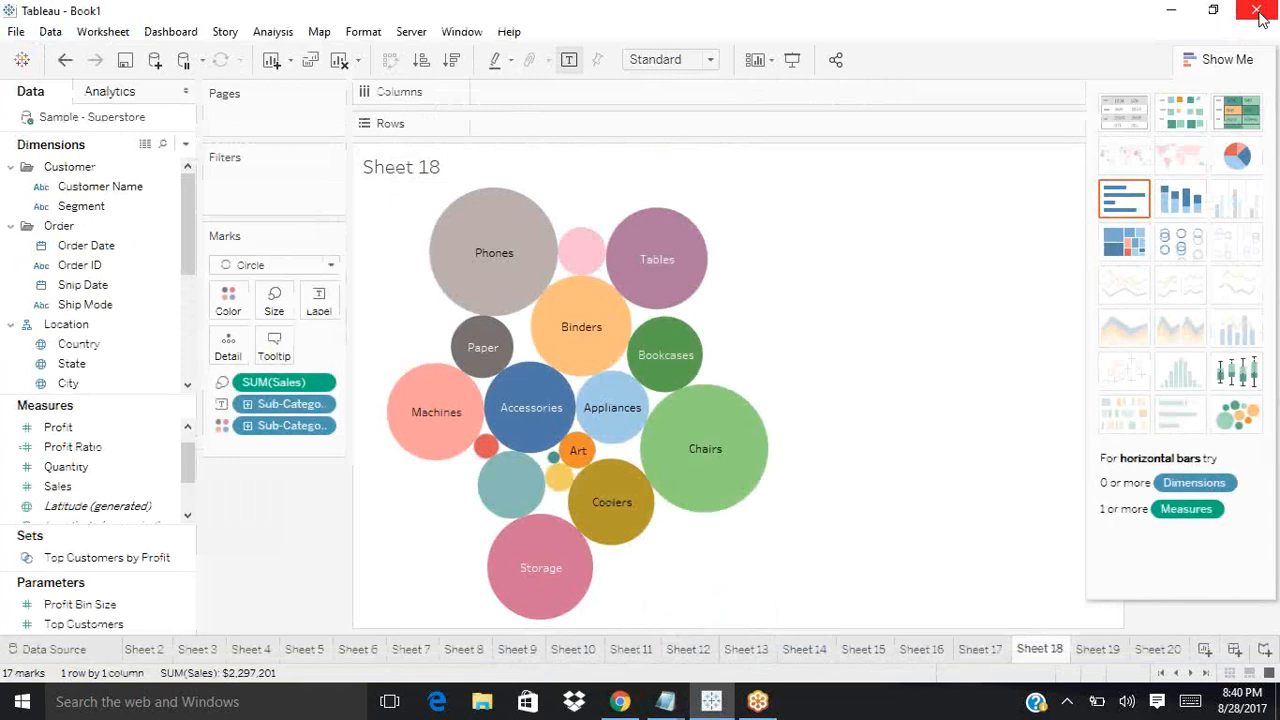
{"action": "left_click", "coordinate": [1257, 10]}
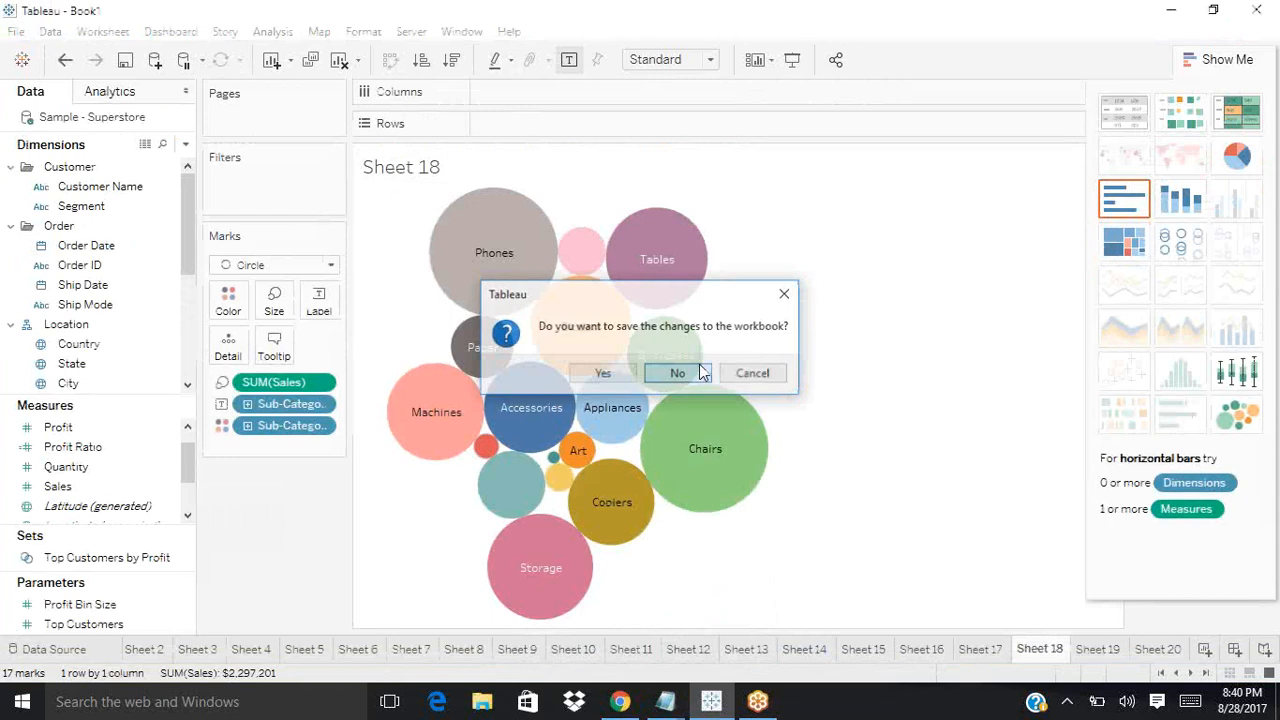
{"action": "left_click", "coordinate": [674, 371]}
{"action": "left_click", "coordinate": [1175, 10]}
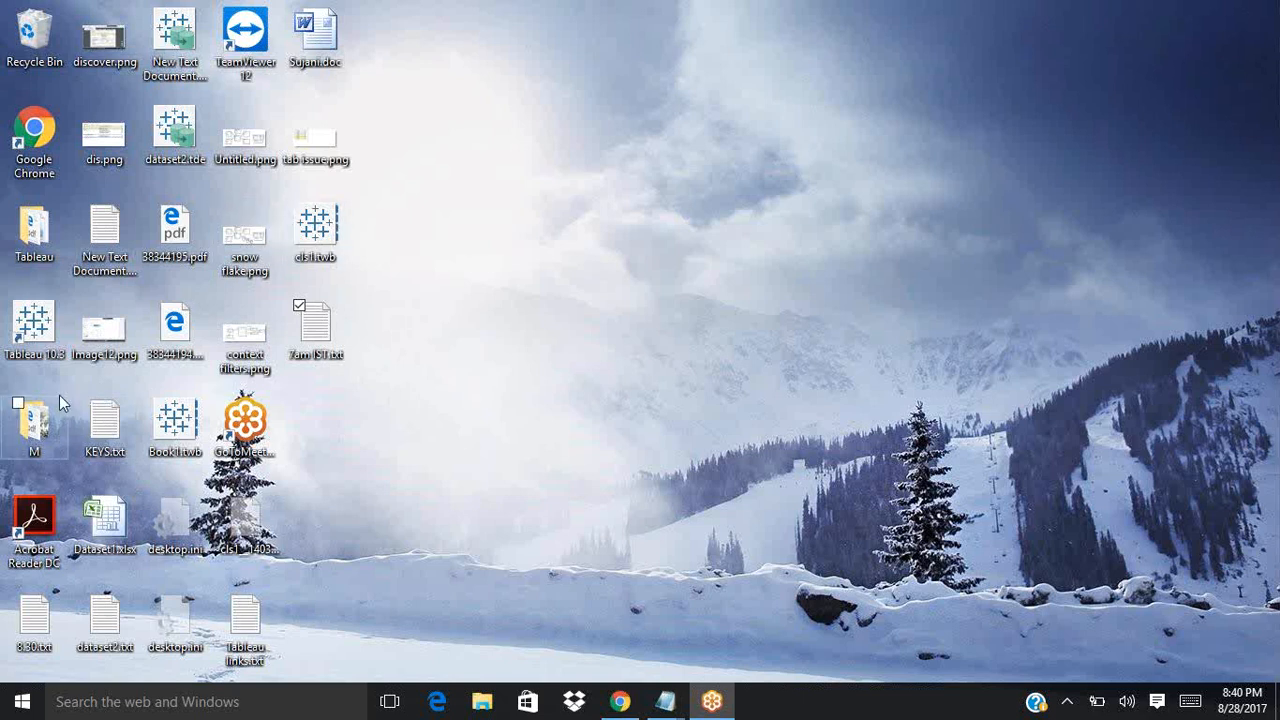
Step: Launch Tableau 10.3 from the desktop and dismiss the File Recovery dialog without opening the recovered workbook
{"action": "left_click", "coordinate": [44, 322]}
{"action": "double_click", "coordinate": [44, 322]}
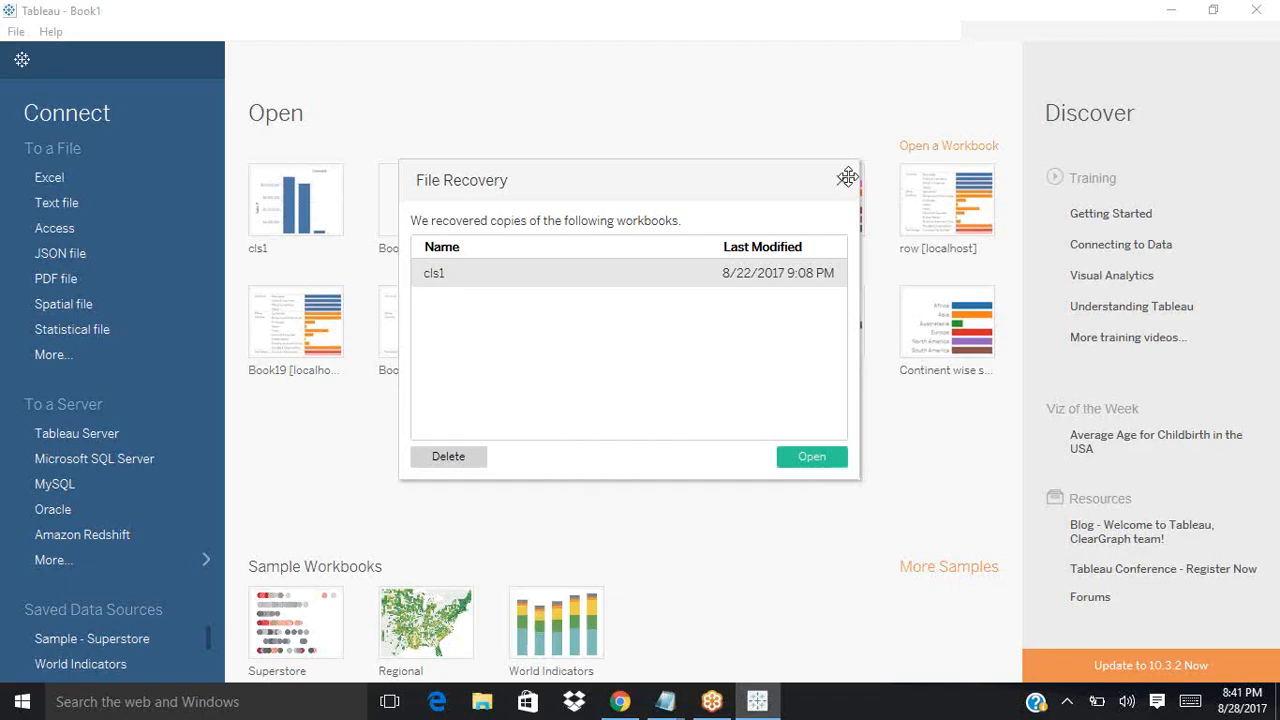
{"action": "left_click", "coordinate": [845, 176]}
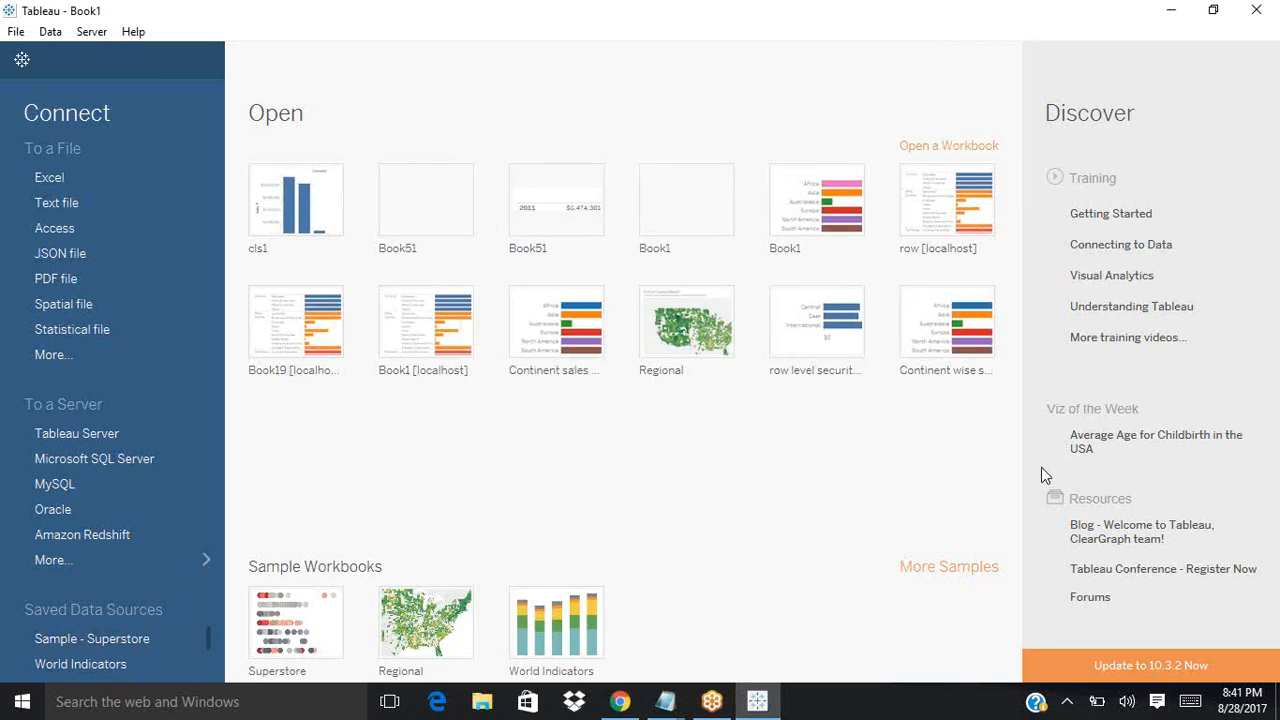
{"action": "left_click", "coordinate": [1250, 52]}
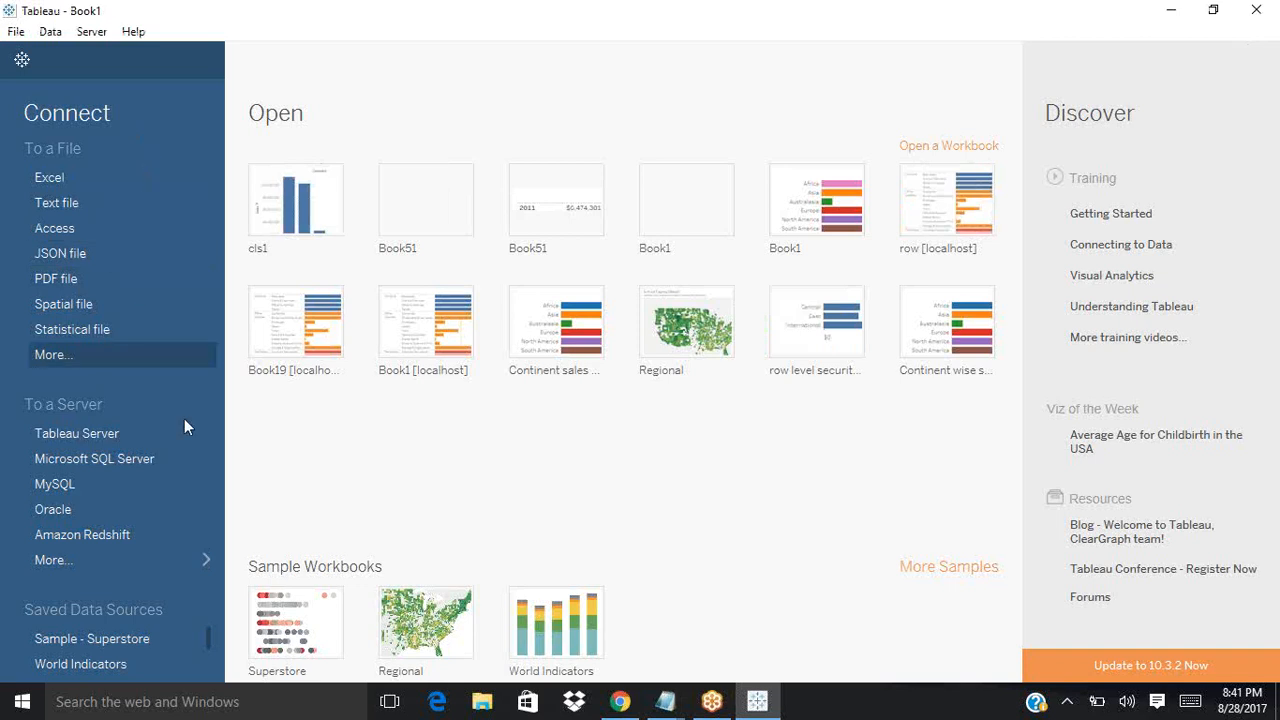
Step: Connect to the saved Sample - Superstore data source and enlarge the Measures, Sets and Parameters sections of the field list
{"action": "left_click", "coordinate": [125, 639]}
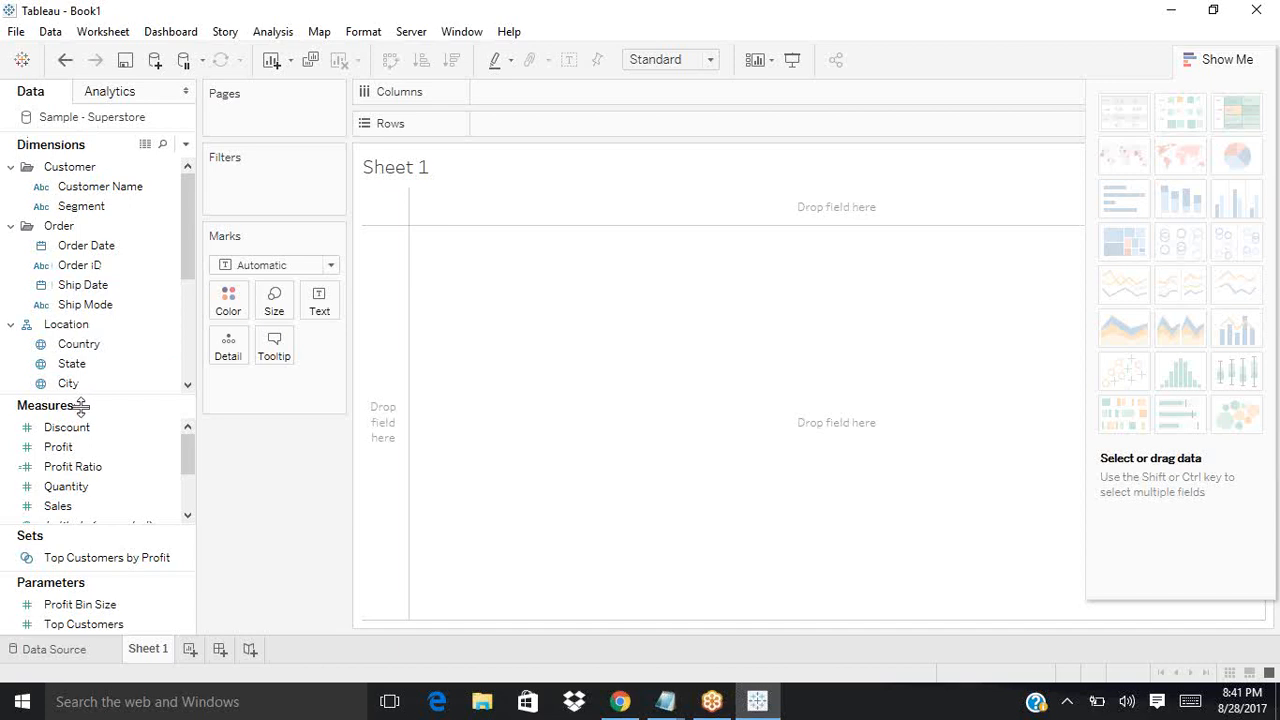
{"action": "left_click_drag", "start_coordinate": [80, 400], "coordinate": [79, 377]}
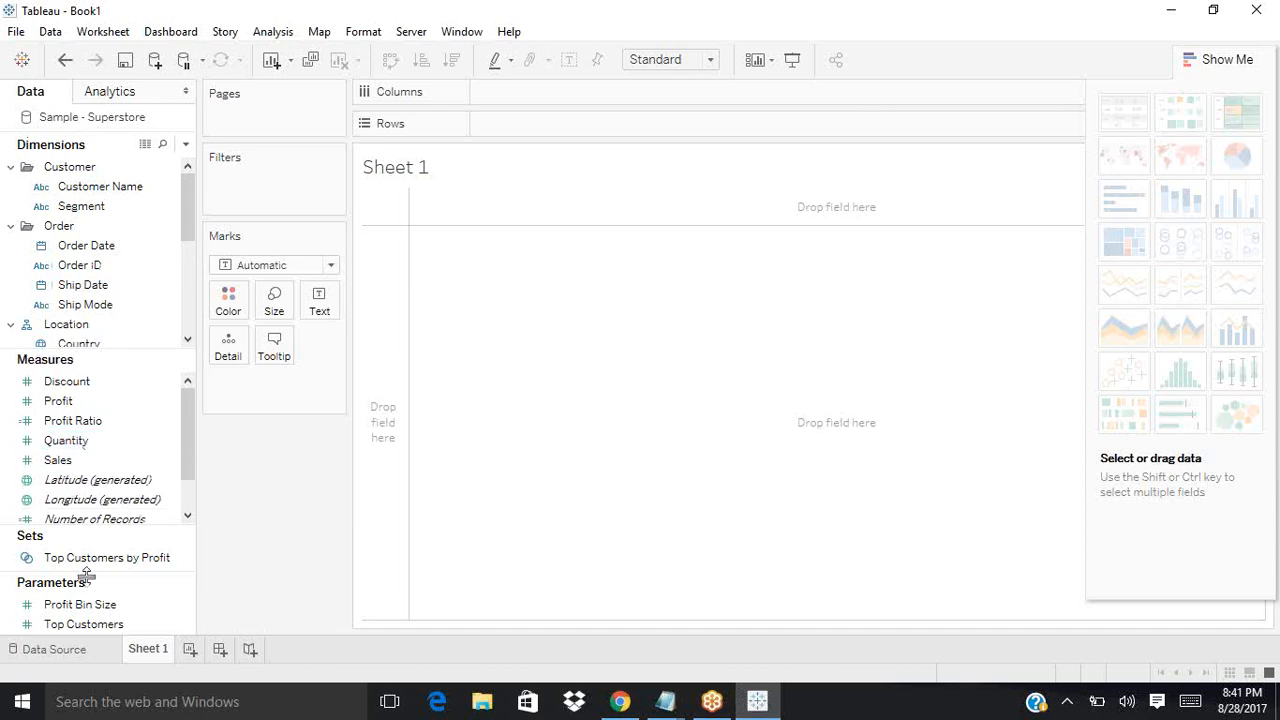
{"action": "left_click_drag", "start_coordinate": [74, 530], "coordinate": [72, 481]}
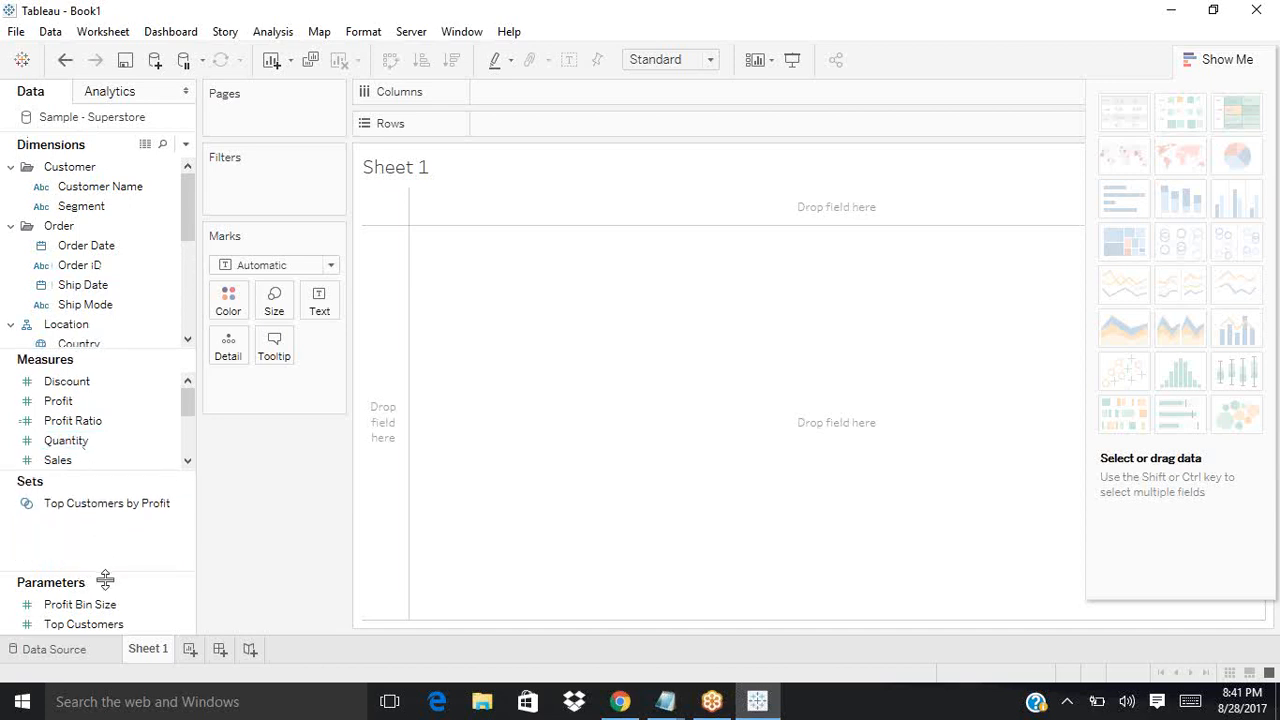
{"action": "left_click_drag", "start_coordinate": [106, 577], "coordinate": [95, 541]}
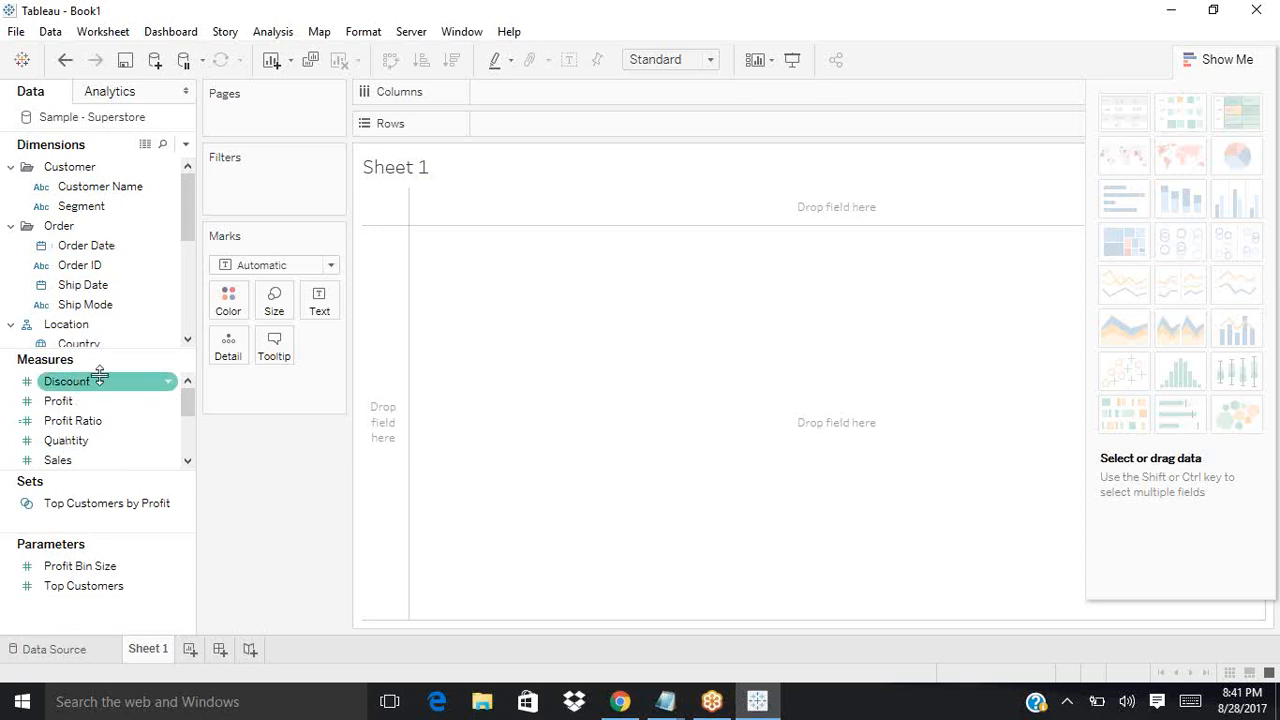
{"action": "left_click_drag", "start_coordinate": [103, 351], "coordinate": [94, 291]}
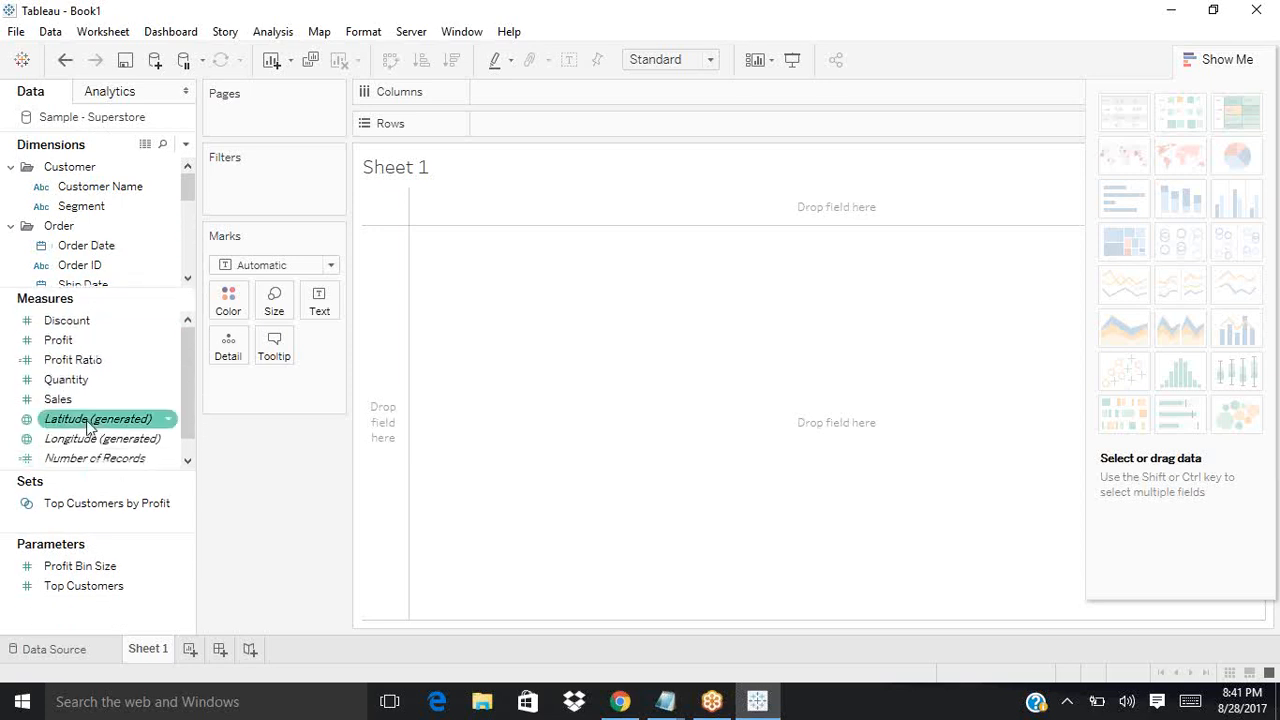
Step: Enlarge the Sets section of the field list and hide the Show Me chart gallery
{"action": "left_click_drag", "start_coordinate": [128, 480], "coordinate": [126, 414]}
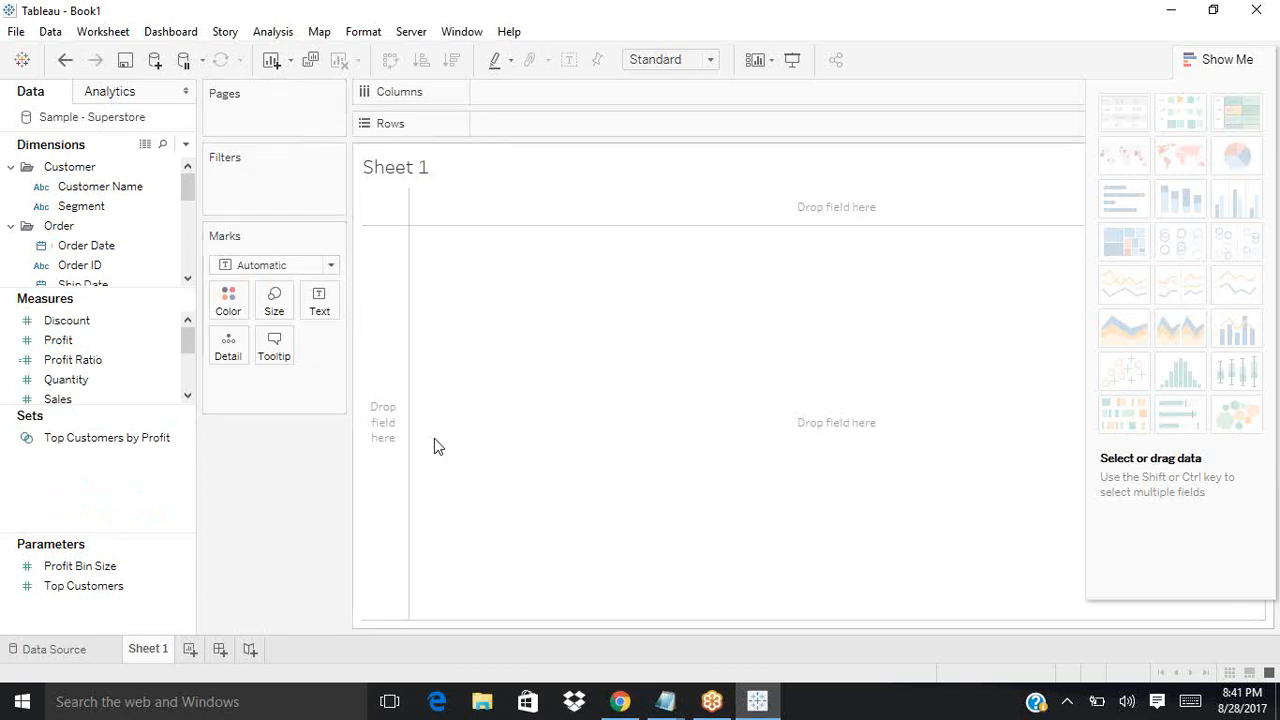
{"action": "left_click", "coordinate": [1219, 60]}
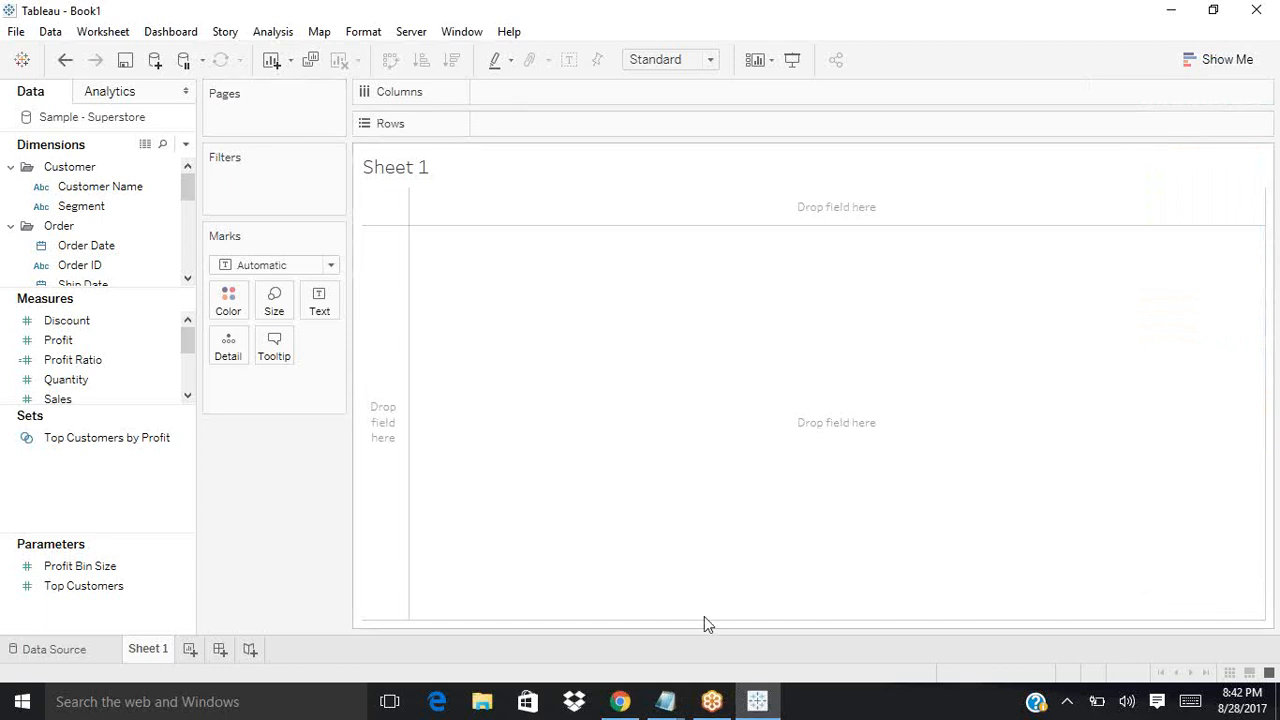
Step: Switch to the 8.30.txt notes in Notepad and close the file, saving its changes
{"action": "mouse_move", "coordinate": [670, 700]}
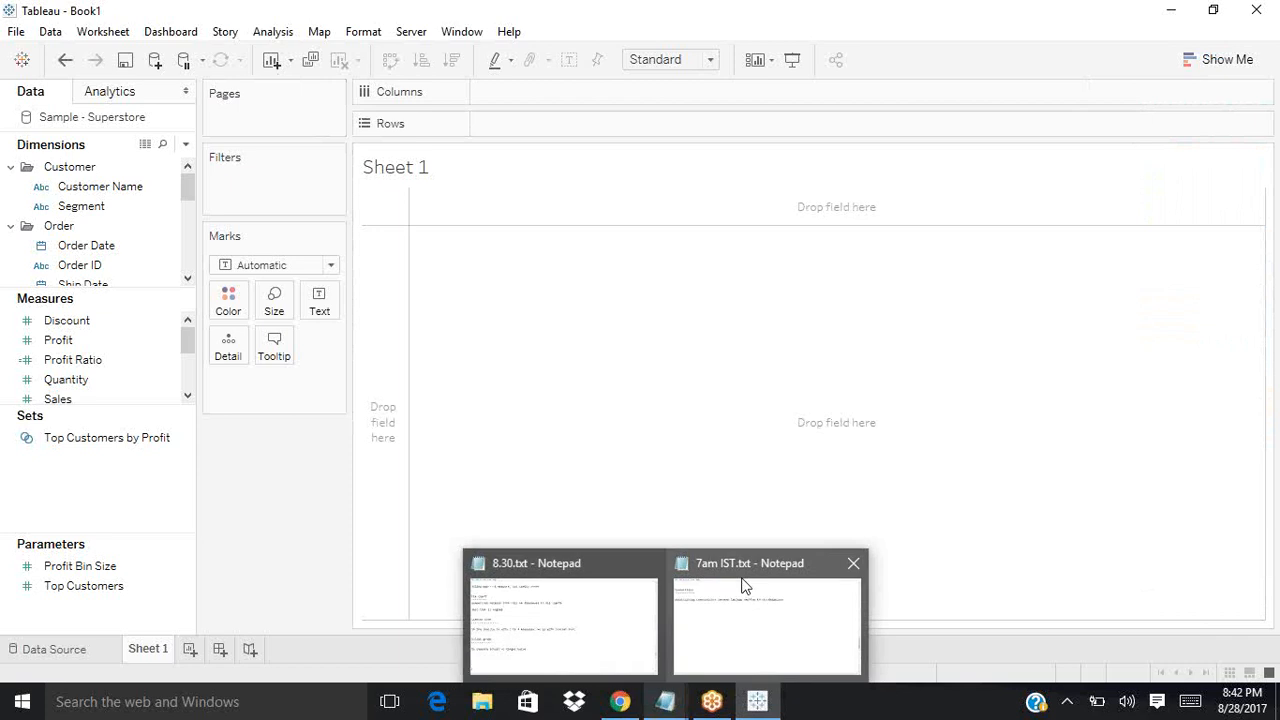
{"action": "mouse_move", "coordinate": [678, 566]}
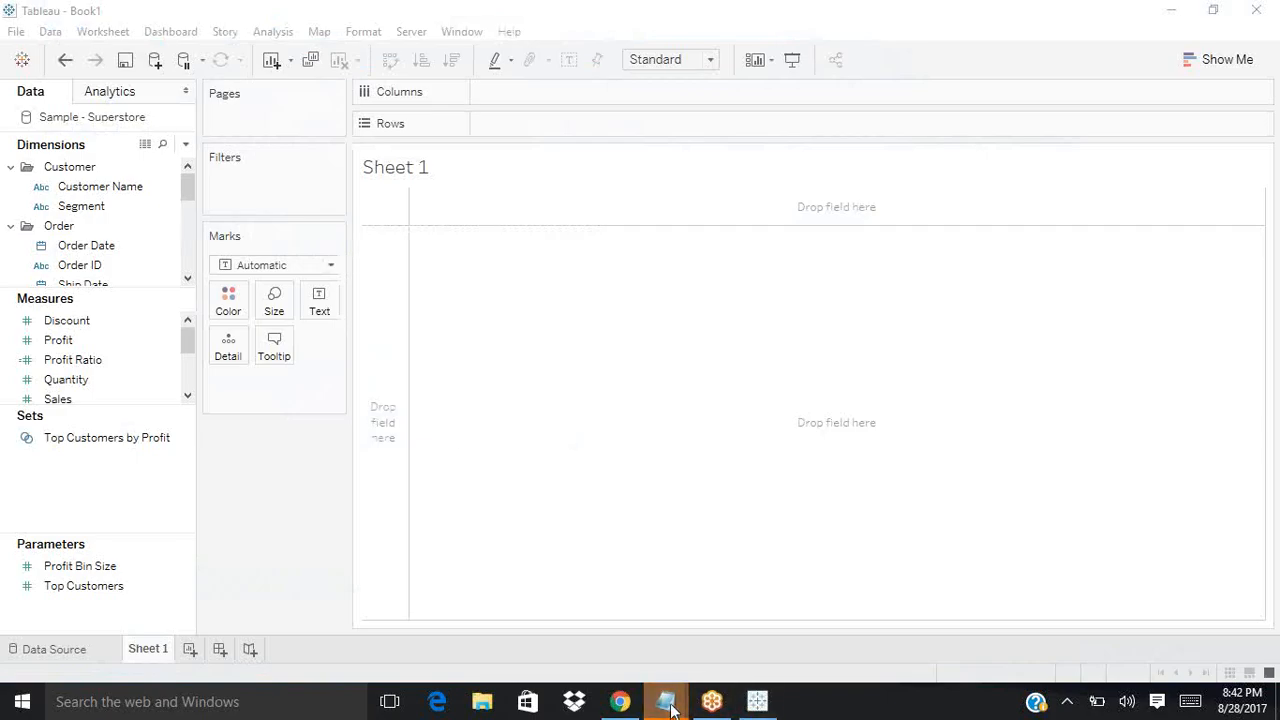
{"action": "left_click", "coordinate": [606, 629]}
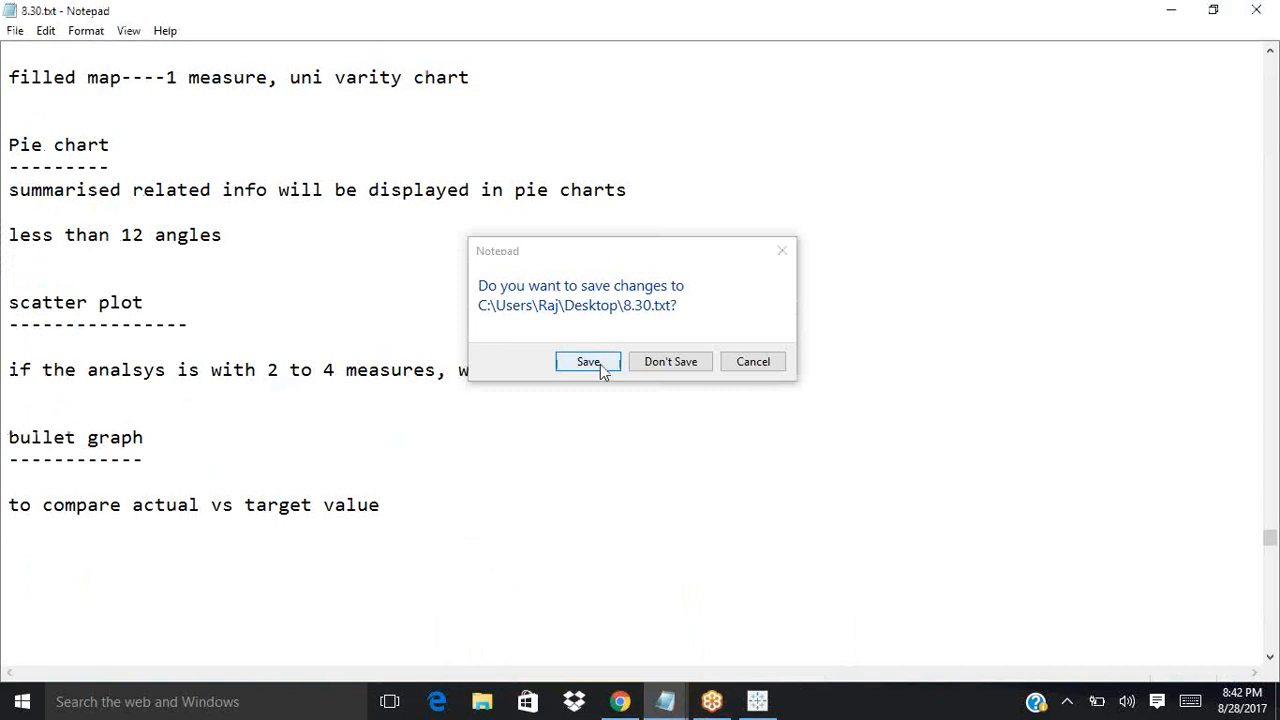
{"action": "left_click", "coordinate": [588, 362]}
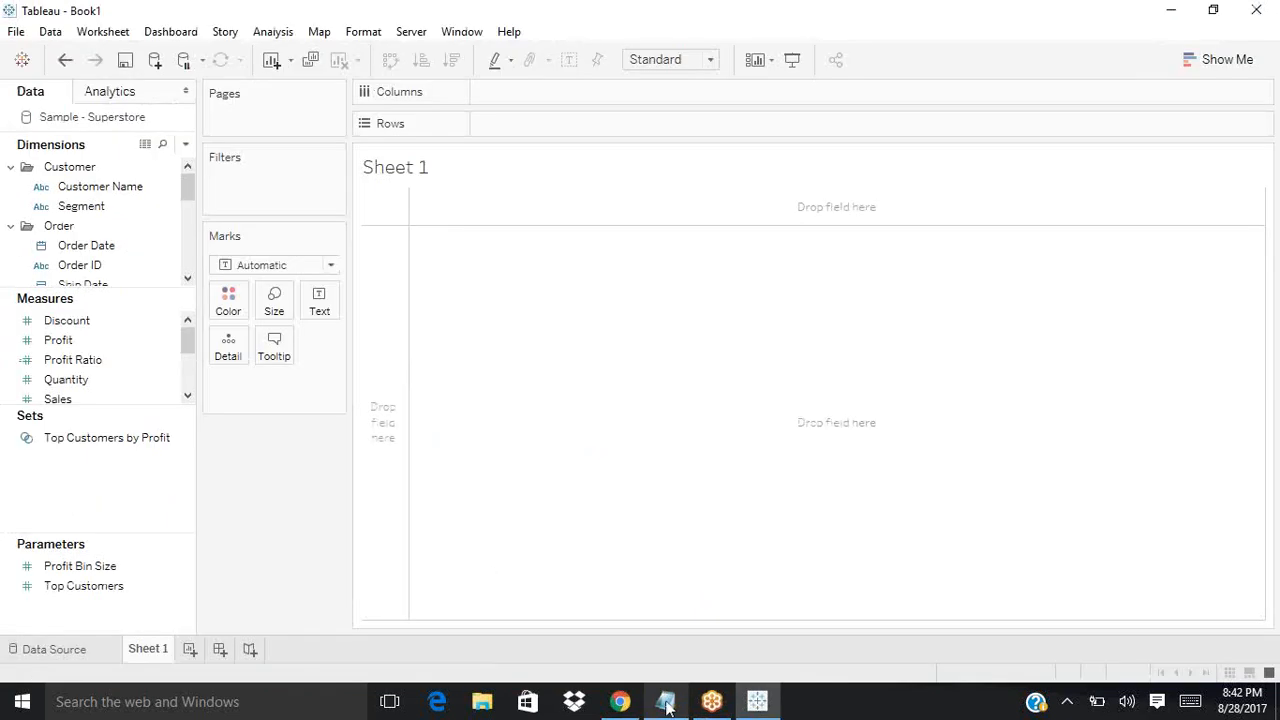
Step: In the 7am IST.txt notes, end the connectivity definition with a period and add "1--live connection" below it after a blank line
{"action": "left_click", "coordinate": [667, 705]}
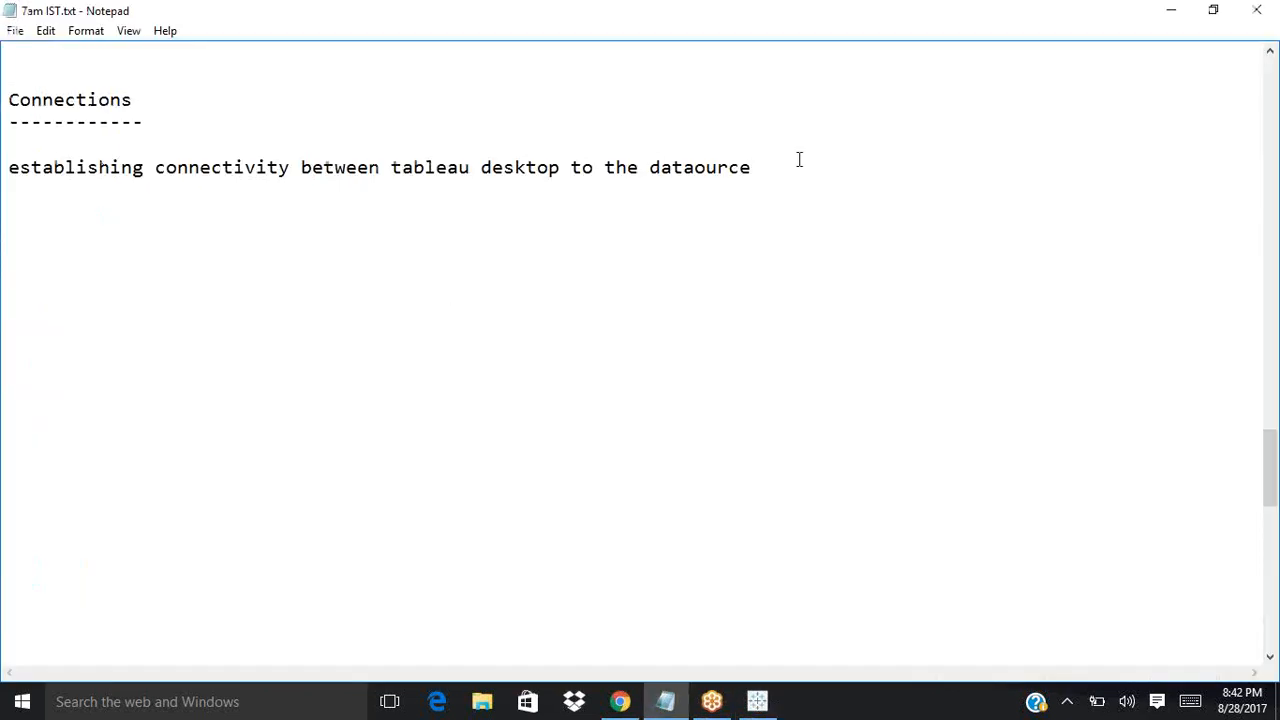
{"action": "type", "text": "."}
{"action": "key", "text": "Return"}
{"action": "key", "text": "Return"}
{"action": "type", "text": "1--live conne"}
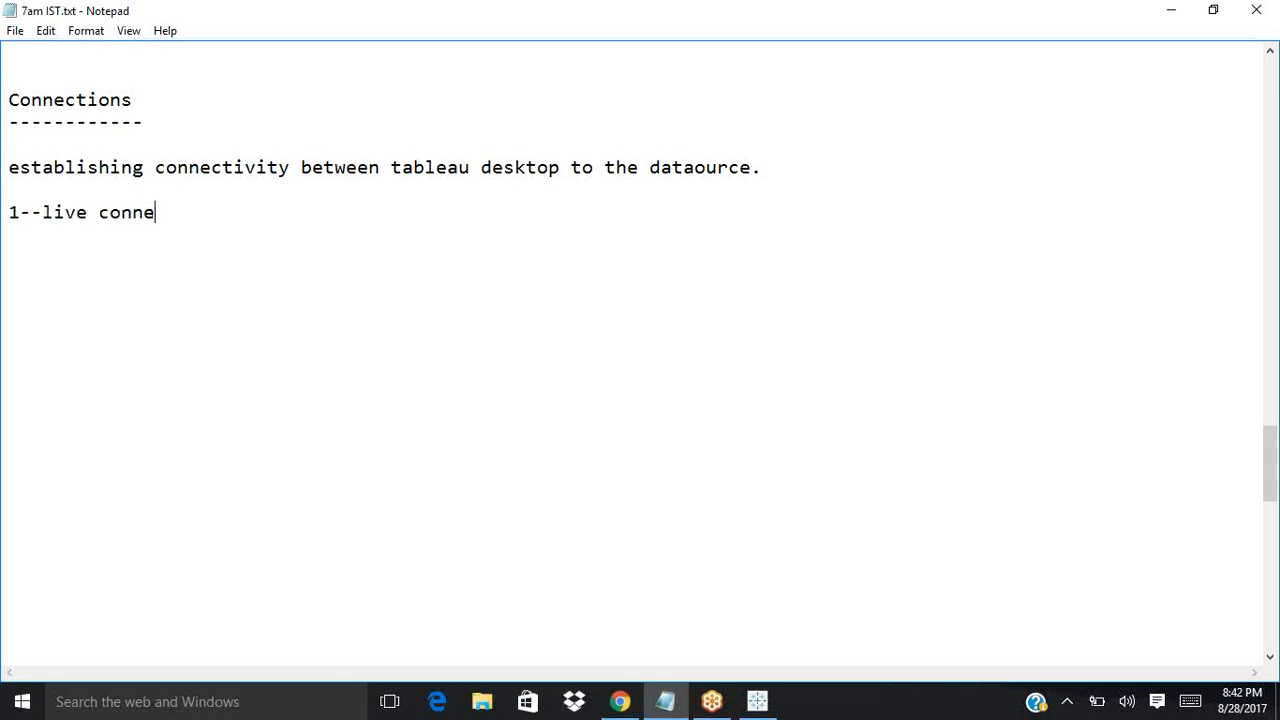
{"action": "type", "text": "ctio"}
{"action": "key", "text": "BackSpace"}
{"action": "type", "text": "iomn"}
{"action": "key", "text": "BackSpace"}
{"action": "key", "text": "BackSpace"}
{"action": "type", "text": "n"}
Step: Add "2--Extract Connection" below the live connection line, separated by a blank line, and leave empty lines after it
{"action": "key", "text": "Return"}
{"action": "key", "text": "Return"}
{"action": "type", "text": "2--"}
{"action": "type", "text": "Ec"}
{"action": "key", "text": "BackSpace"}
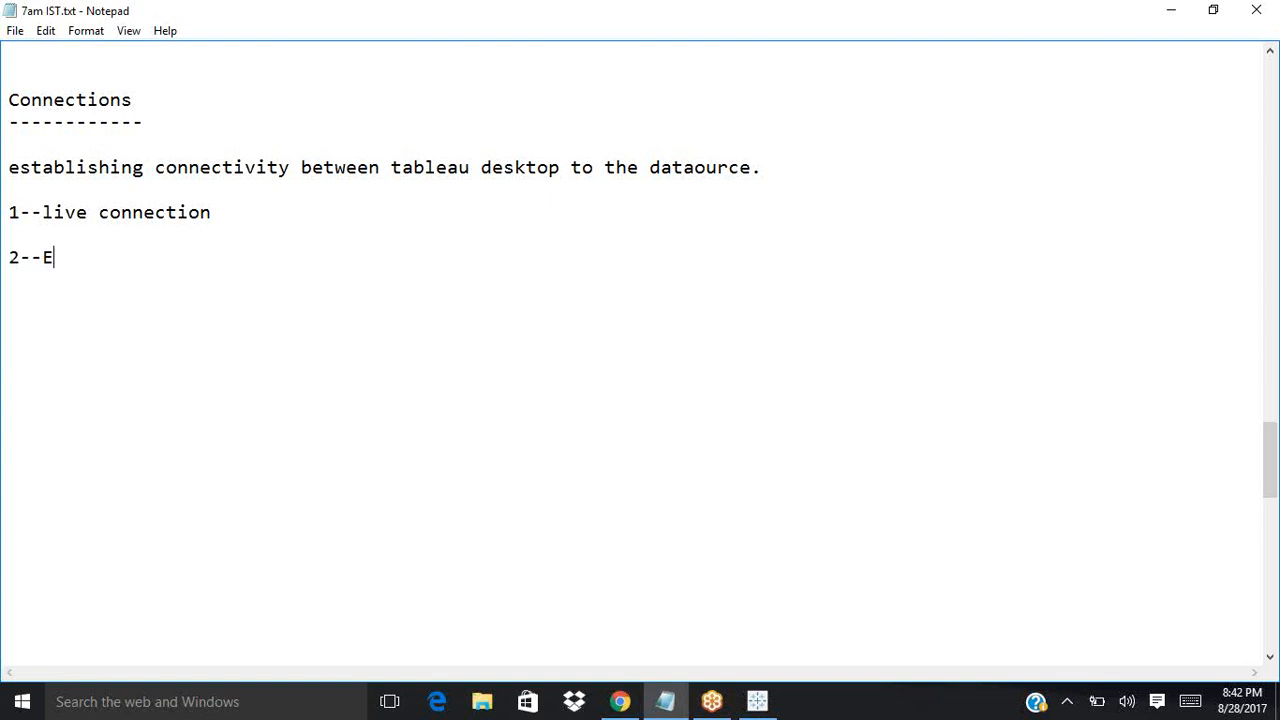
{"action": "type", "text": "xtract Connec"}
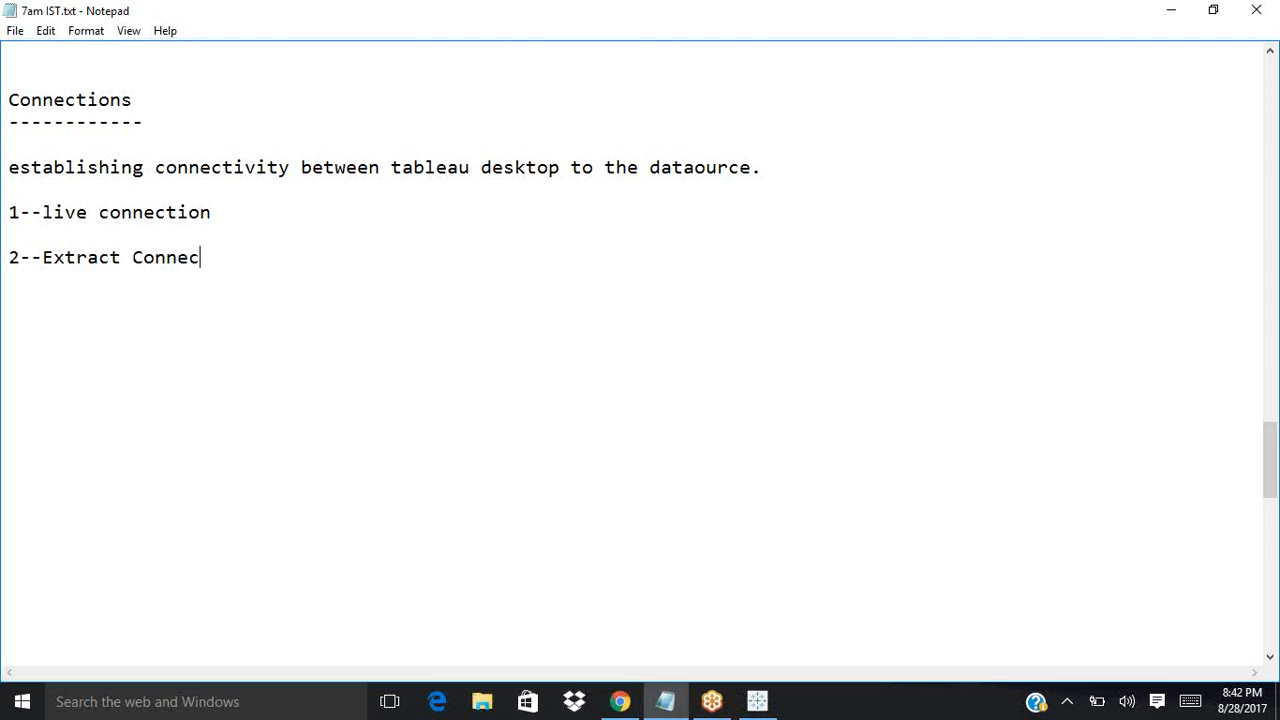
{"action": "key", "text": "BackSpace"}
{"action": "type", "text": "ction"}
{"action": "key", "text": "Return"}
{"action": "key", "text": "Return"}
{"action": "key", "text": "Return"}
Step: Copy the "1--live connection" line below the two-item list as a heading and underline it with a row of dashes
{"action": "left_click", "coordinate": [221, 216]}
{"action": "left_click_drag", "start_coordinate": [221, 216], "coordinate": [10, 214]}
{"action": "key", "text": "ctrl+c"}
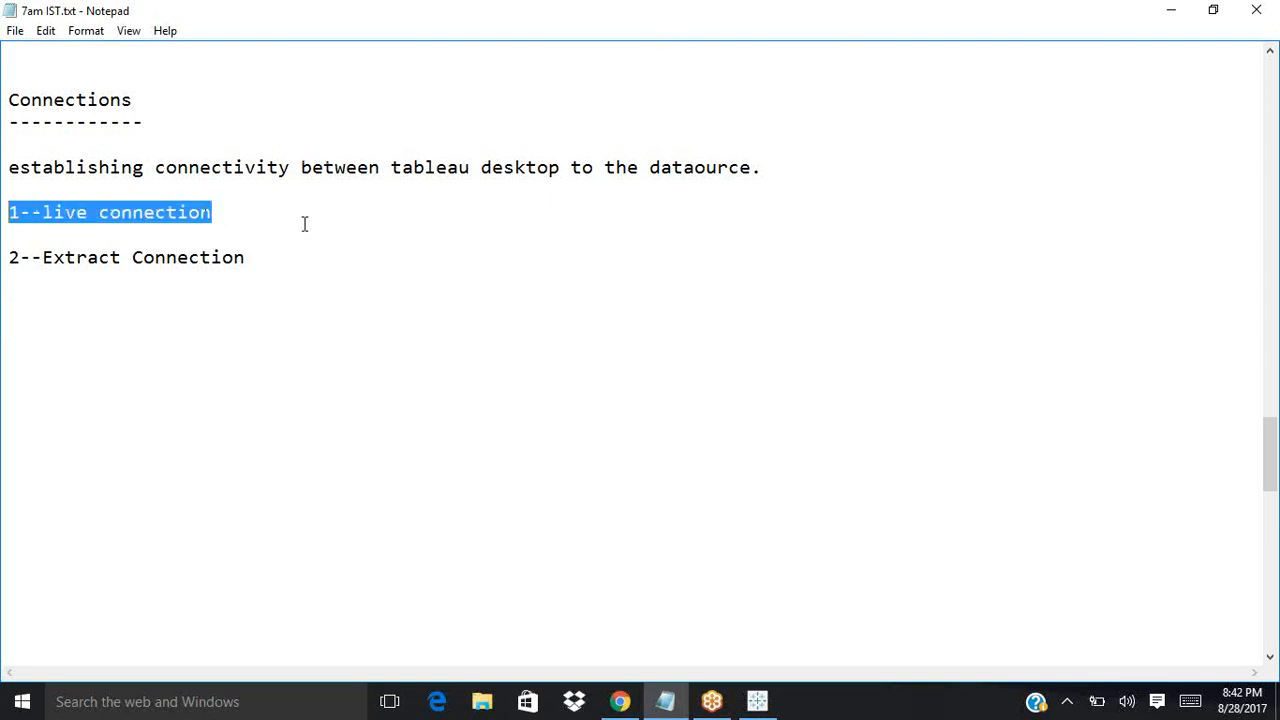
{"action": "left_click", "coordinate": [13, 320]}
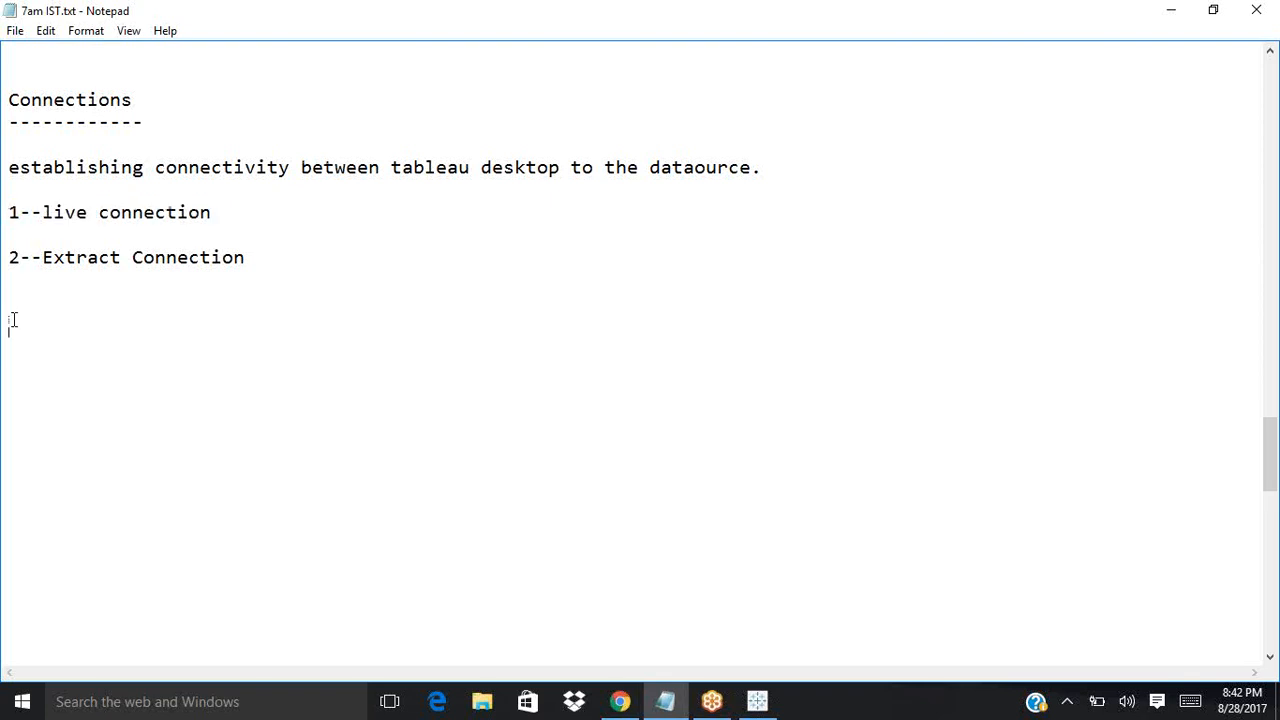
{"action": "key", "text": "ctrl+v"}
{"action": "key", "text": "Return"}
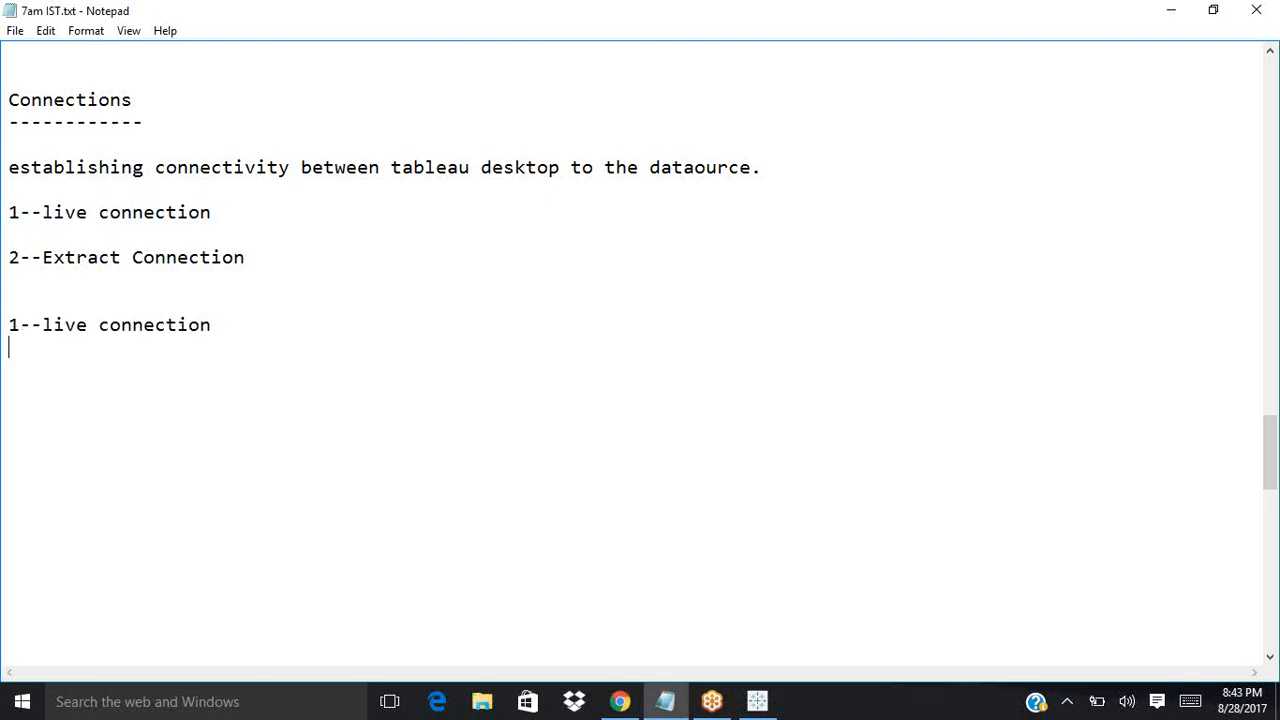
{"action": "type", "text": "-------------------"}
Step: Minimize the notes and Tableau windows and open the Dataset1.xlsx workbook in Excel
{"action": "left_click", "coordinate": [1171, 10]}
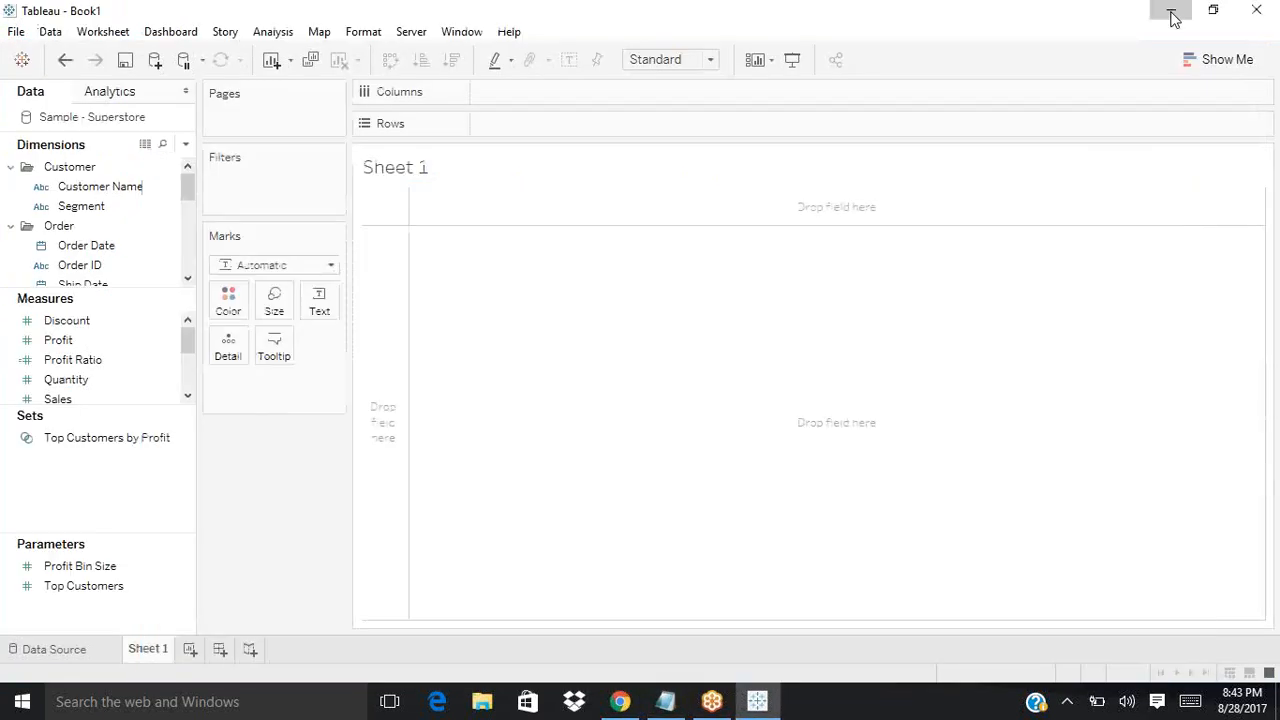
{"action": "left_click", "coordinate": [1174, 19]}
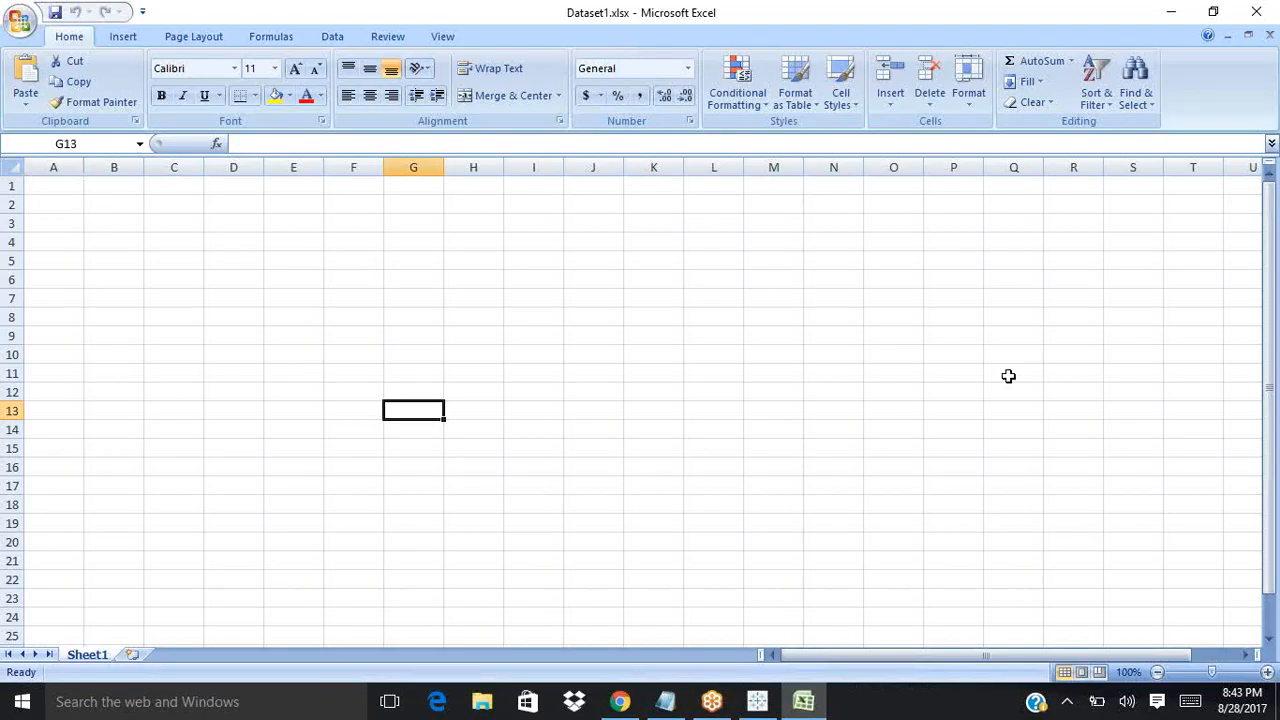
{"action": "left_click_drag", "start_coordinate": [1266, 290], "coordinate": [1257, 183]}
Step: Enter the column headers "EMP ID" in A1 and "Sales" in B1
{"action": "left_click", "coordinate": [64, 186]}
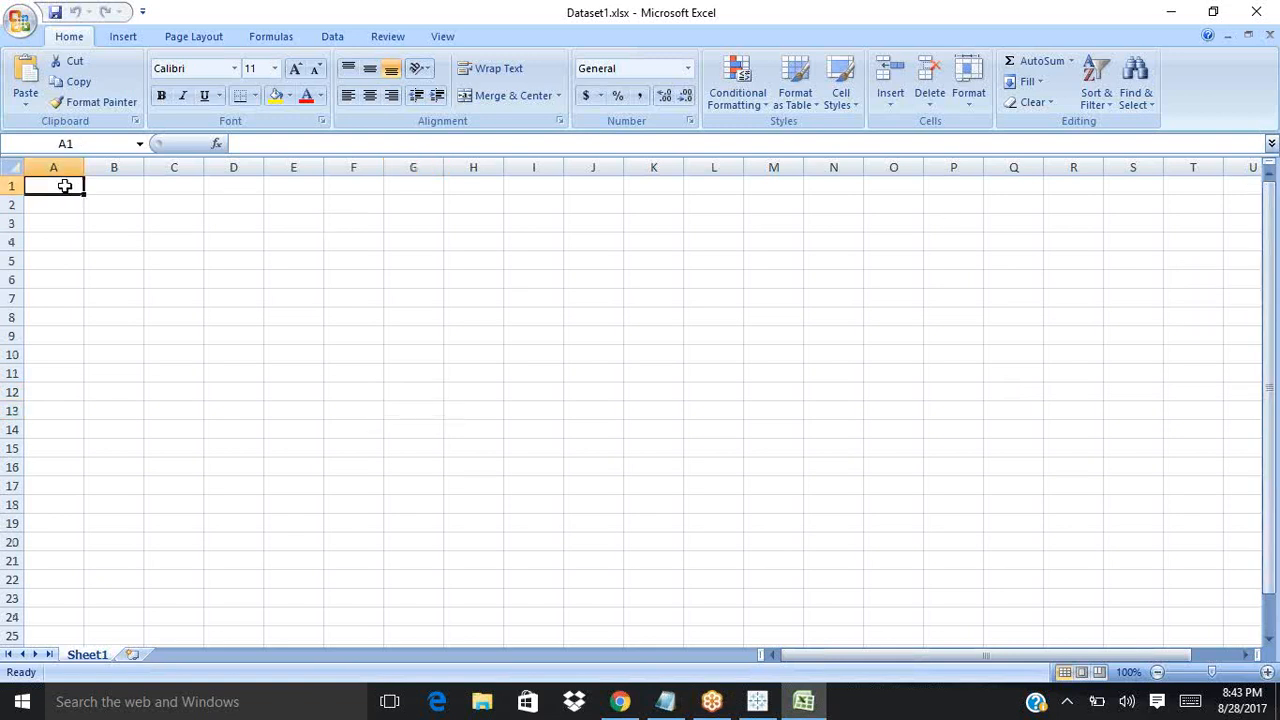
{"action": "double_click", "coordinate": [64, 186]}
{"action": "type", "text": "EMP"}
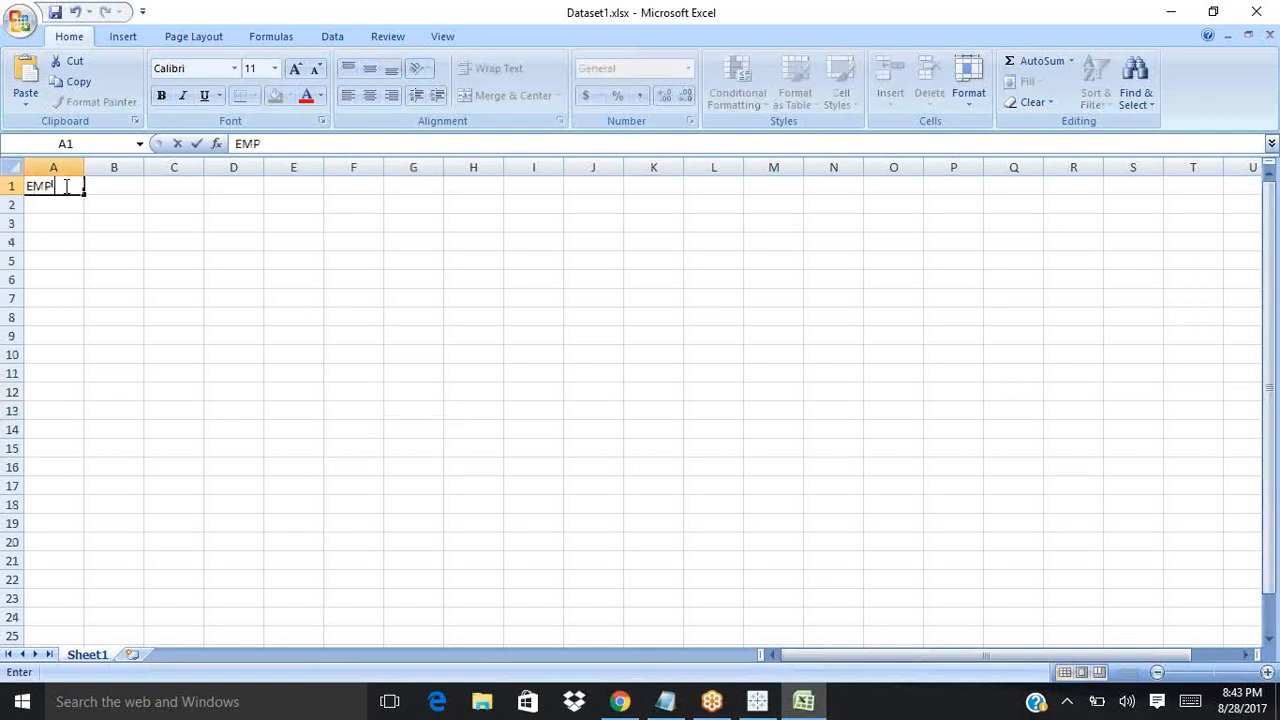
{"action": "type", "text": " ID"}
{"action": "left_click", "coordinate": [107, 185]}
{"action": "type", "text": "Sales"}
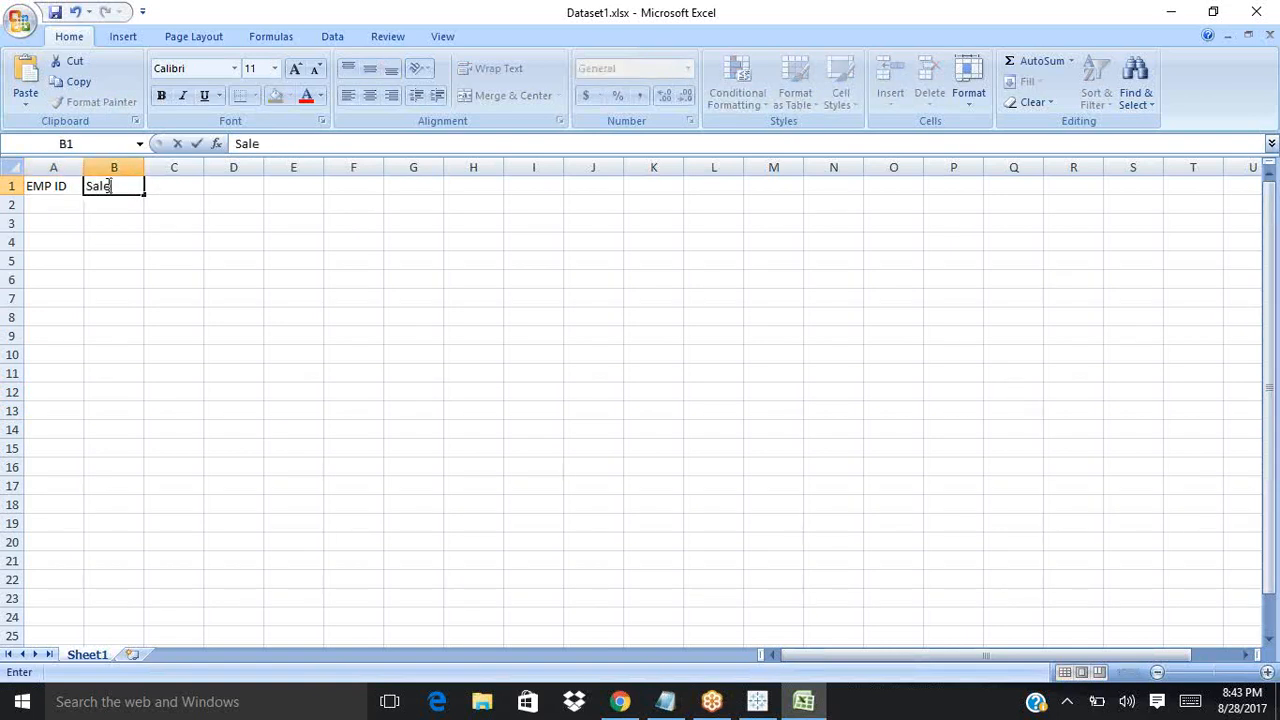
Step: Fill row 2 with er and 789, and row 3 with jk and 980, under the two headers
{"action": "left_click", "coordinate": [65, 209]}
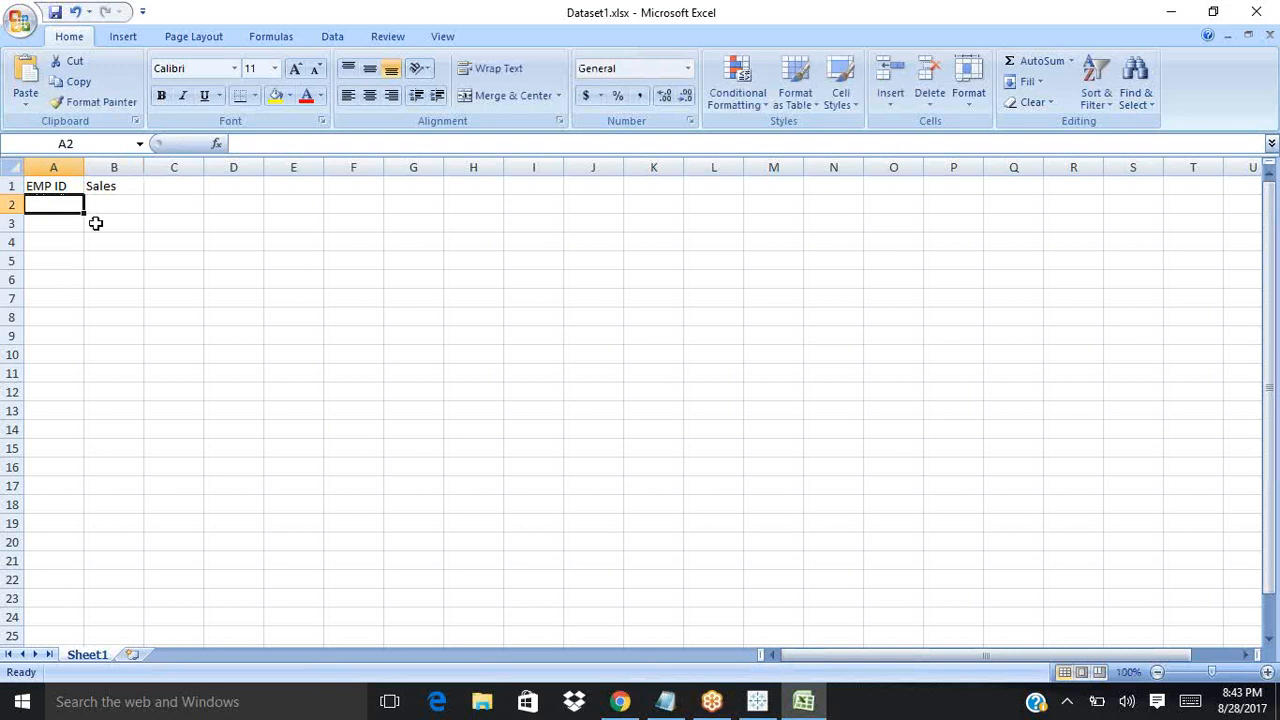
{"action": "type", "text": "er"}
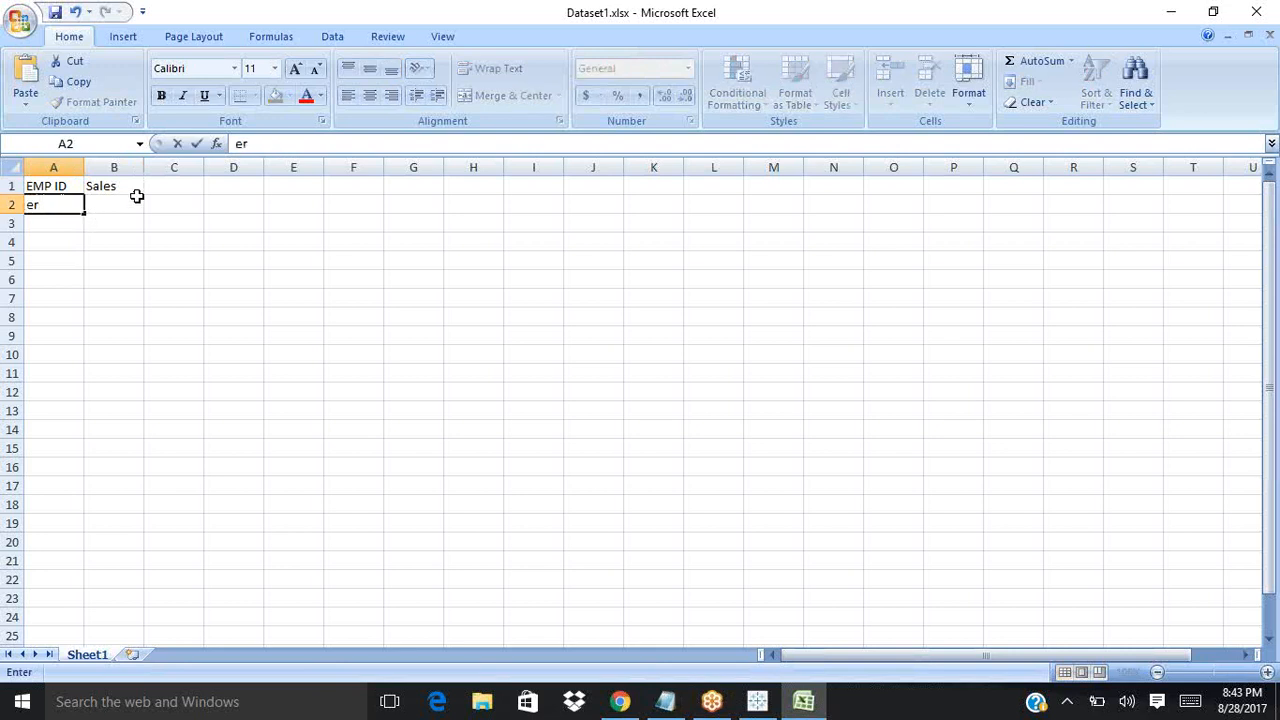
{"action": "left_click", "coordinate": [106, 215]}
{"action": "left_click", "coordinate": [117, 200]}
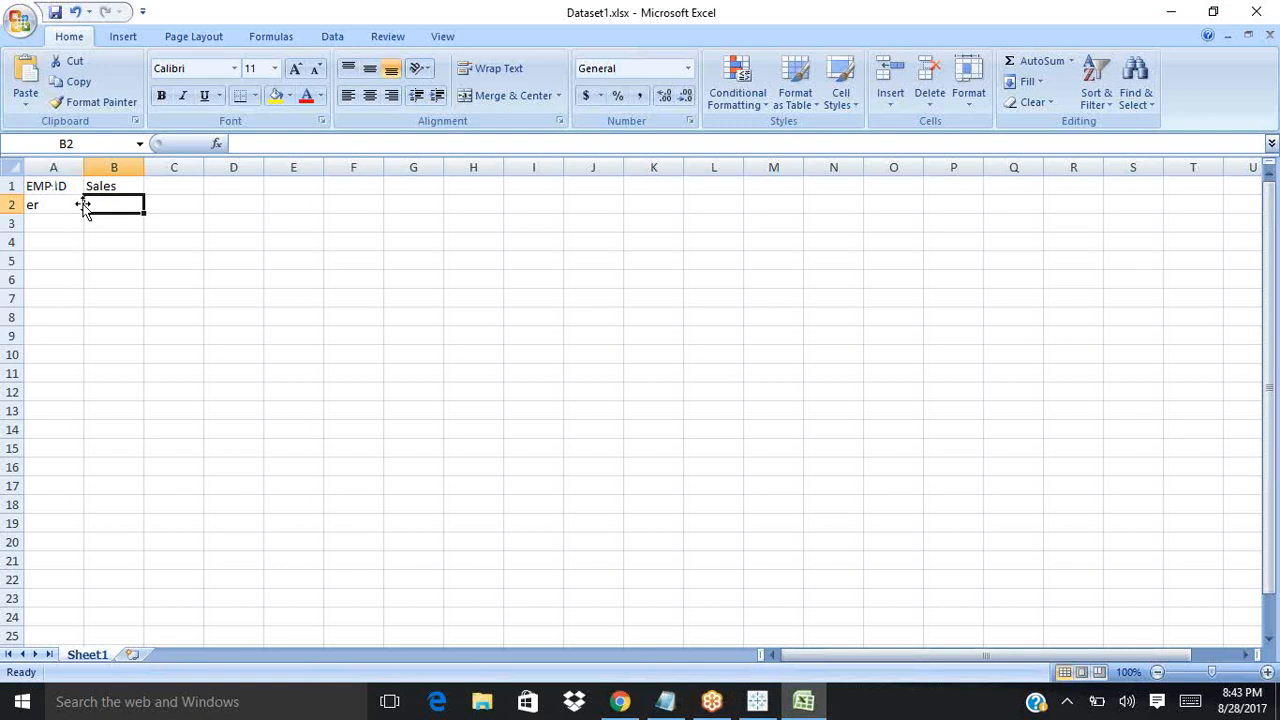
{"action": "type", "text": "789"}
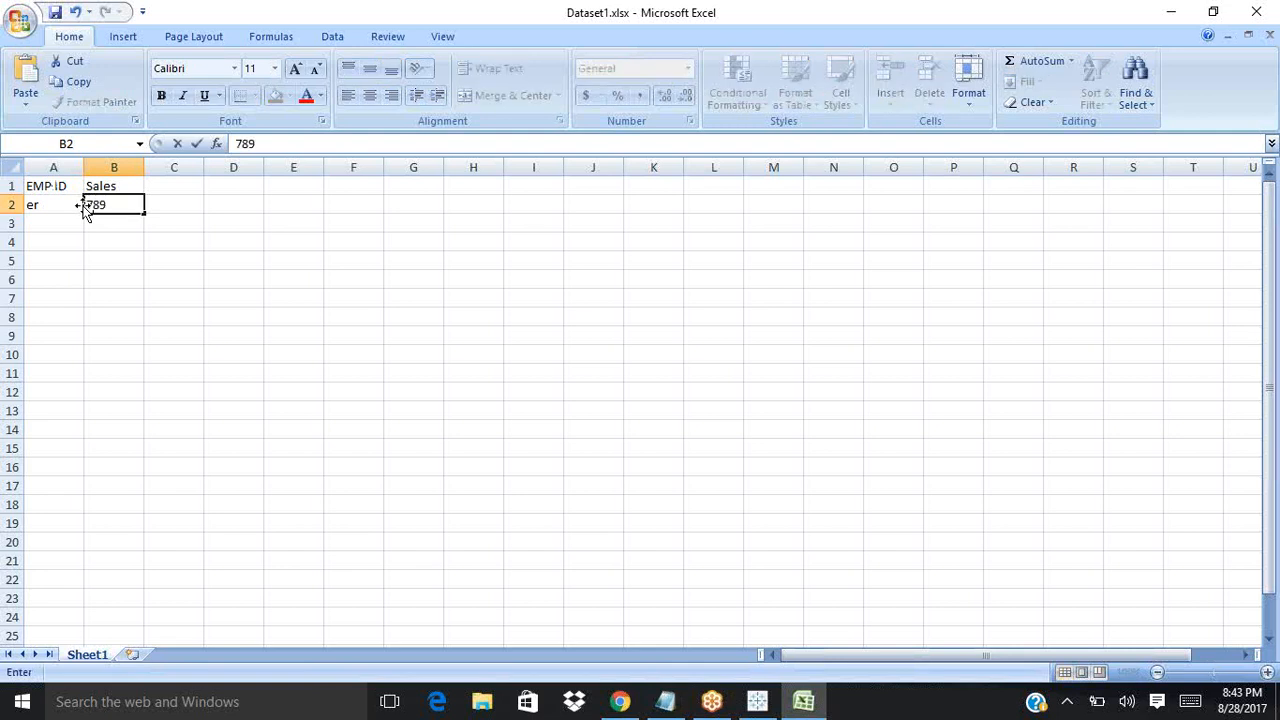
{"action": "left_click", "coordinate": [53, 222]}
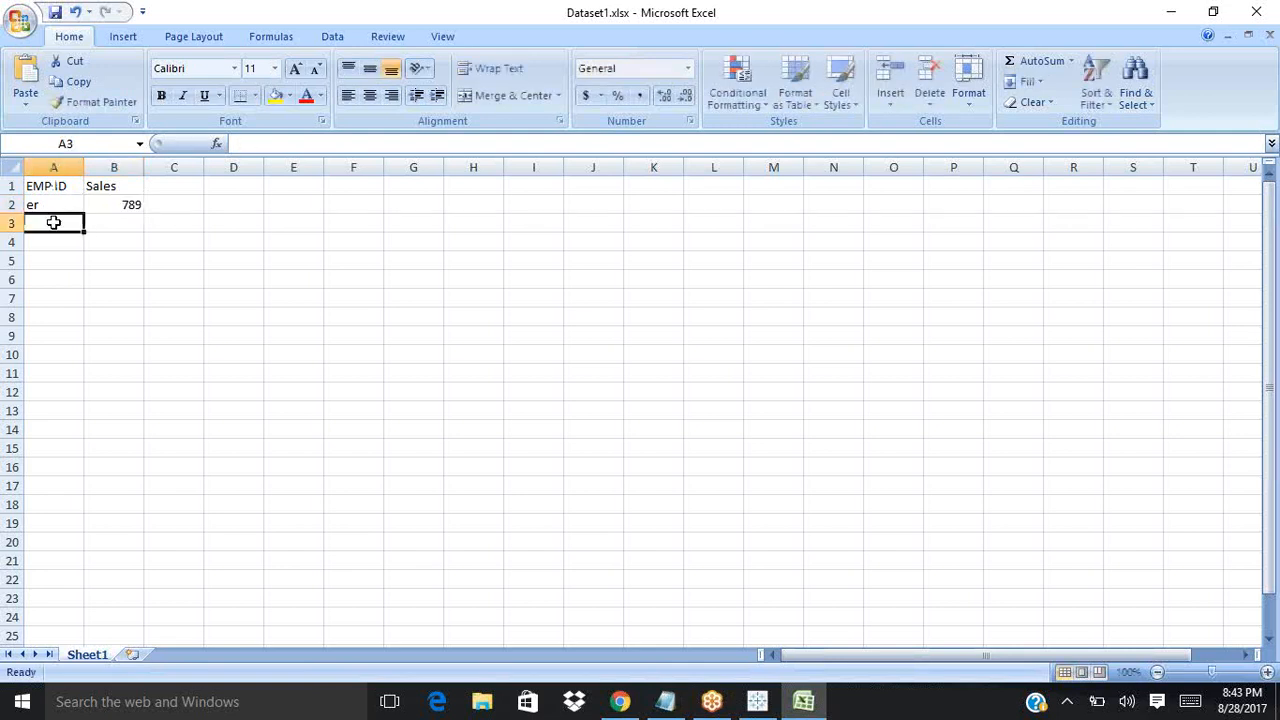
{"action": "type", "text": "jk"}
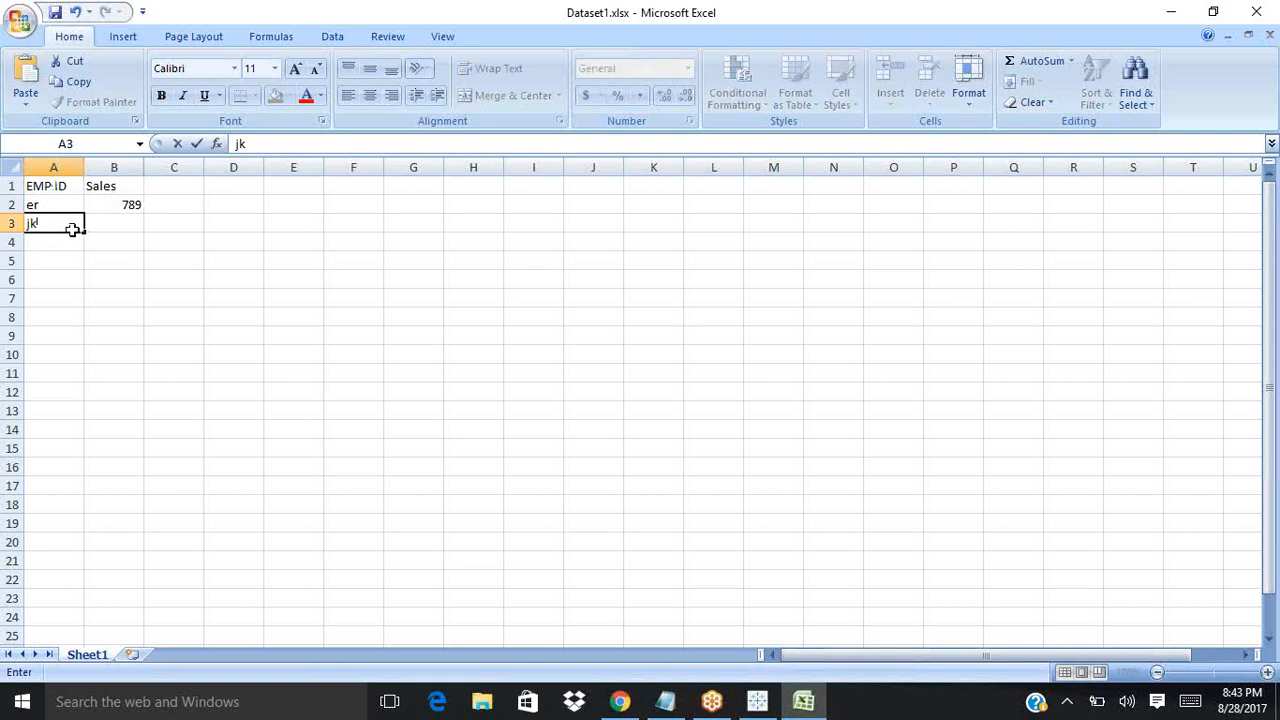
{"action": "left_click", "coordinate": [104, 224]}
{"action": "type", "text": "980"}
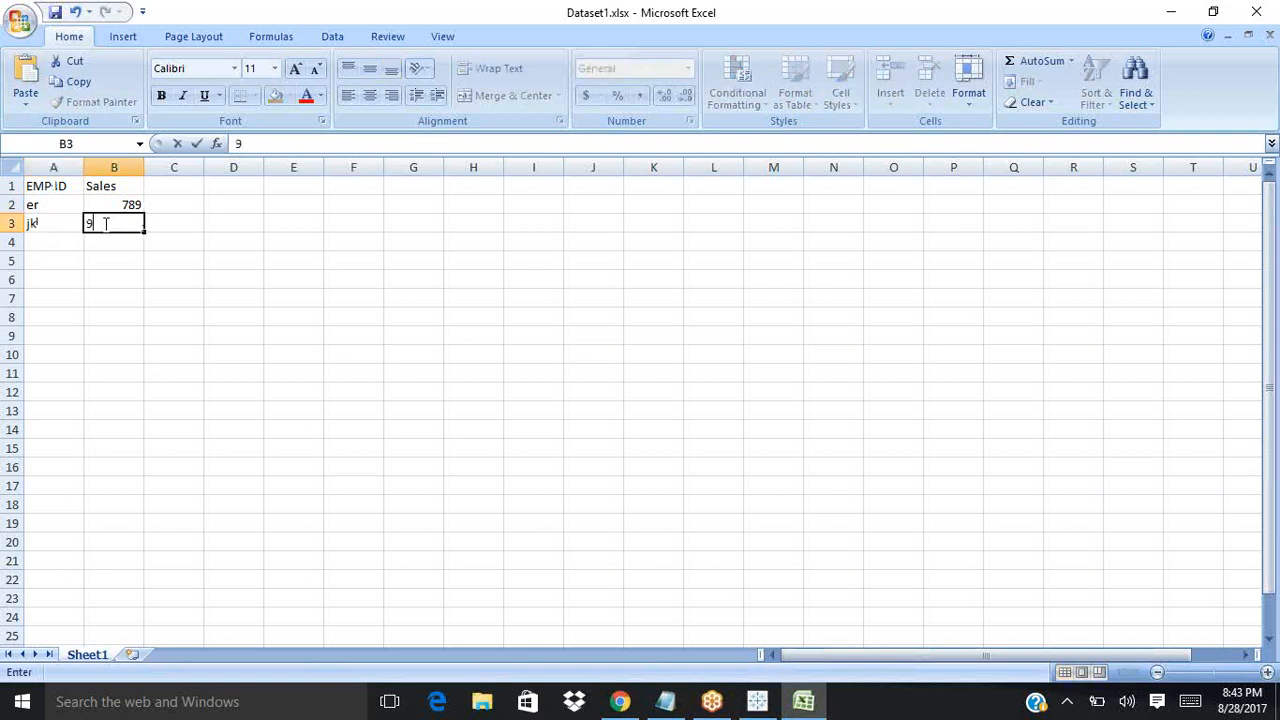
Step: Fill row 4 with lk and 456, and row 5 with ty and 234, and save the workbook
{"action": "left_click", "coordinate": [59, 241]}
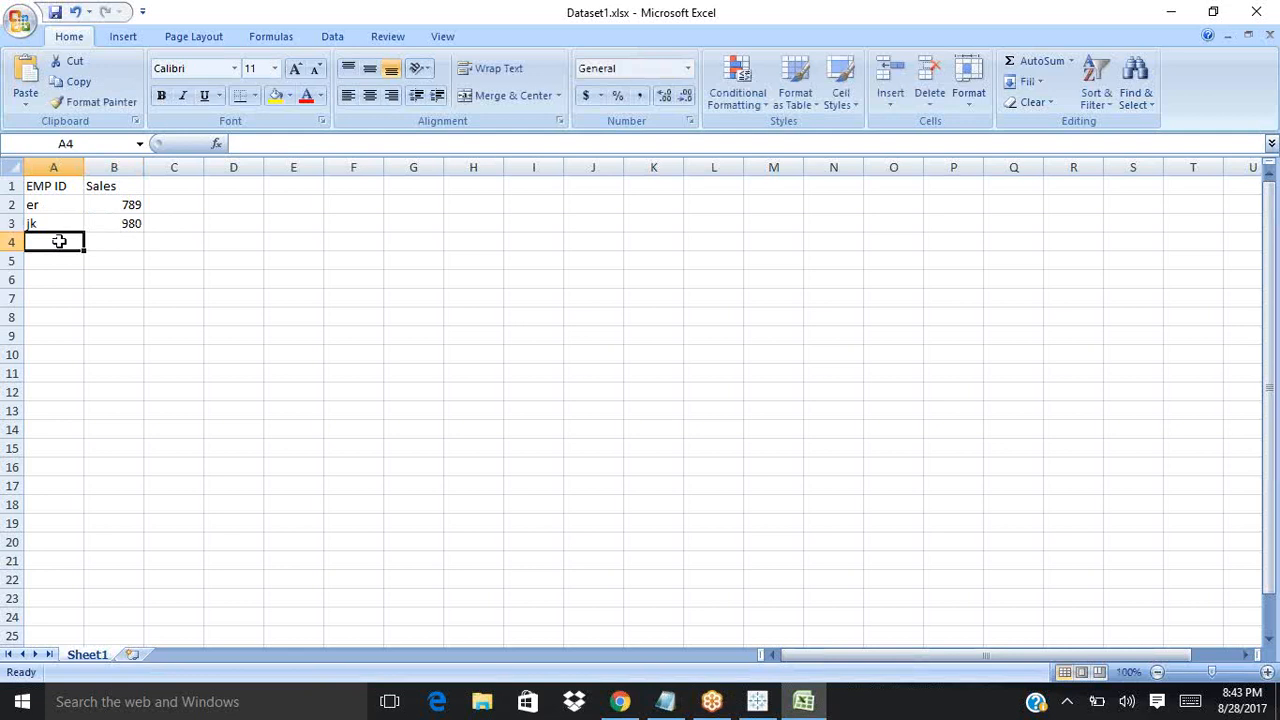
{"action": "type", "text": "lk"}
{"action": "left_click", "coordinate": [113, 241]}
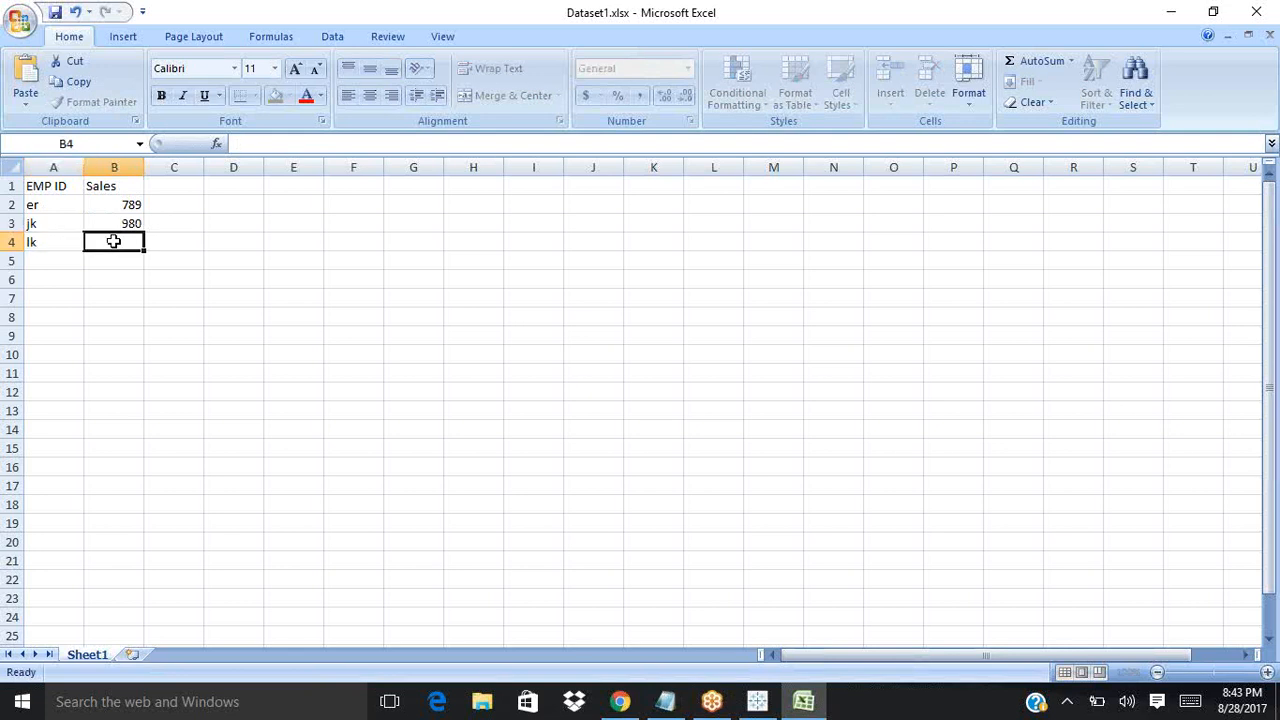
{"action": "type", "text": "456"}
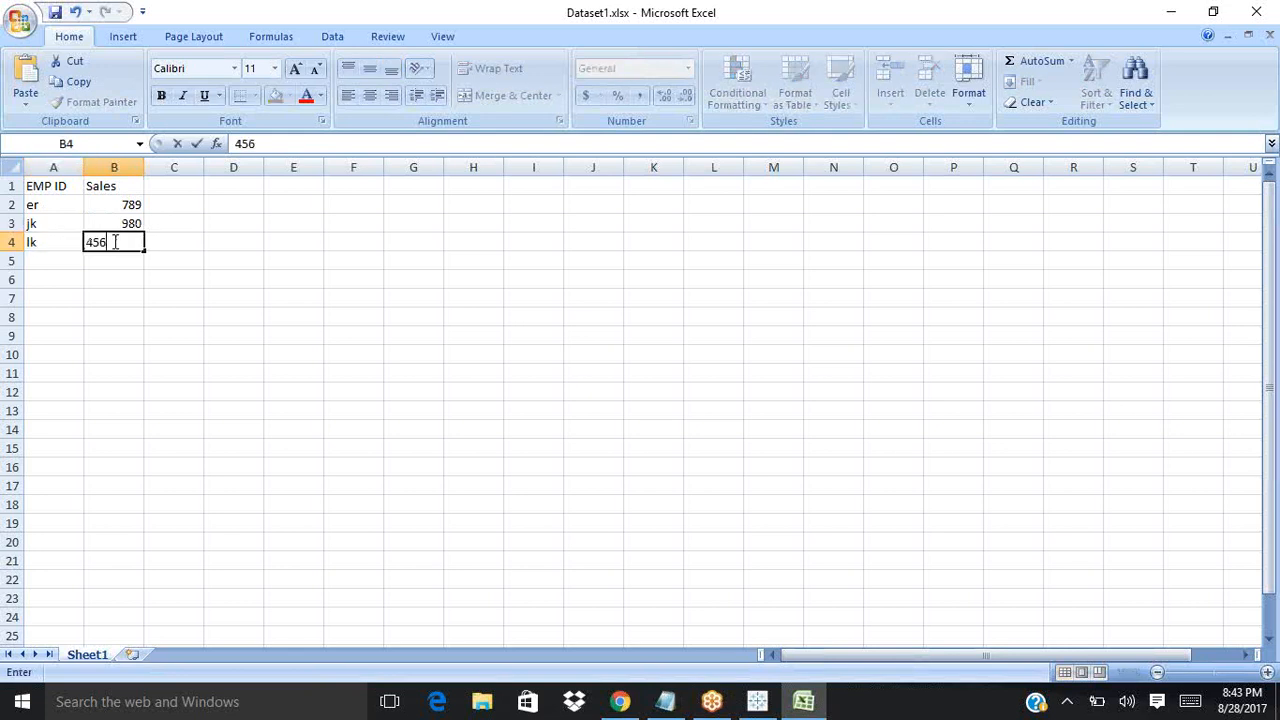
{"action": "left_click", "coordinate": [120, 267]}
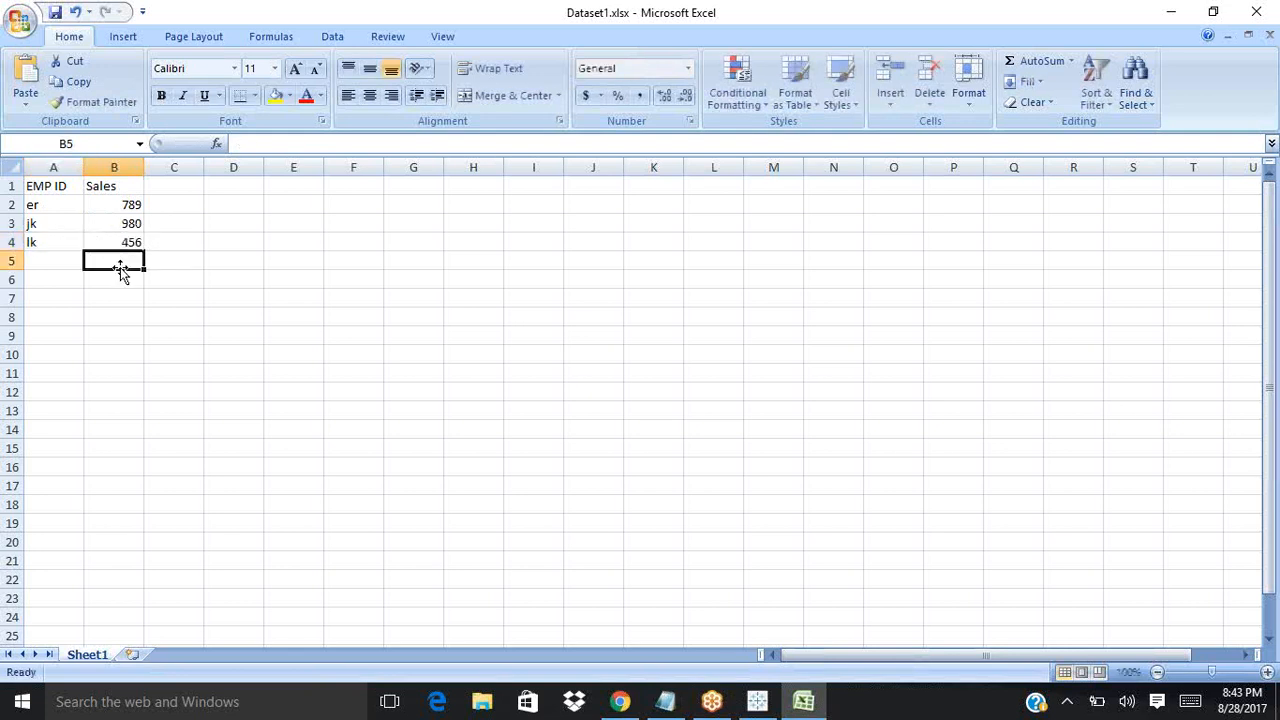
{"action": "double_click", "coordinate": [41, 259]}
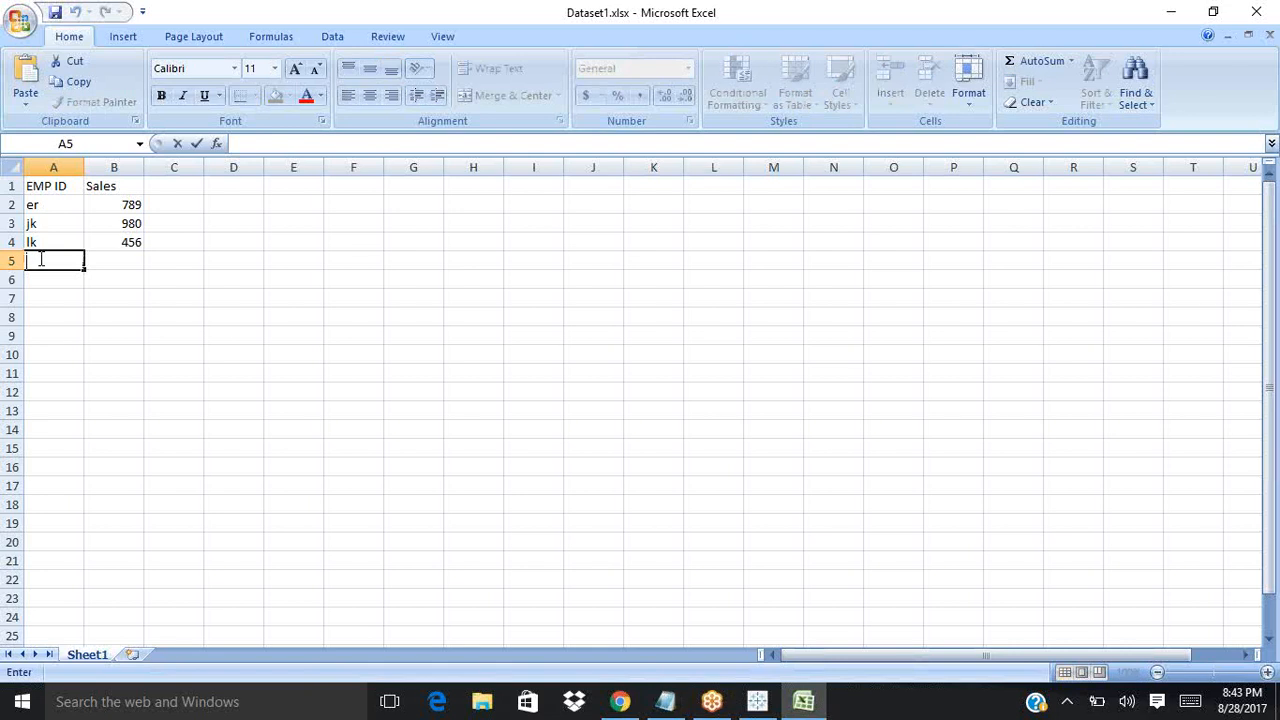
{"action": "type", "text": "ty"}
{"action": "left_click", "coordinate": [117, 254]}
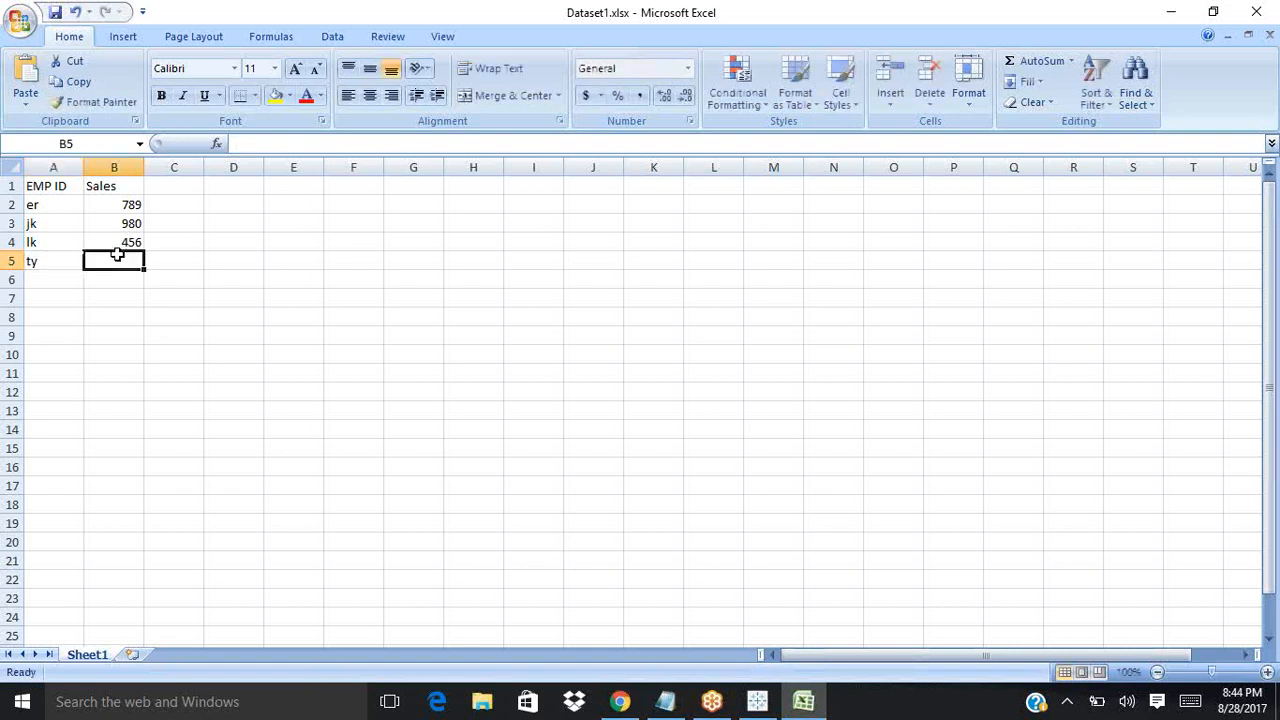
{"action": "type", "text": "234"}
{"action": "left_click", "coordinate": [215, 278]}
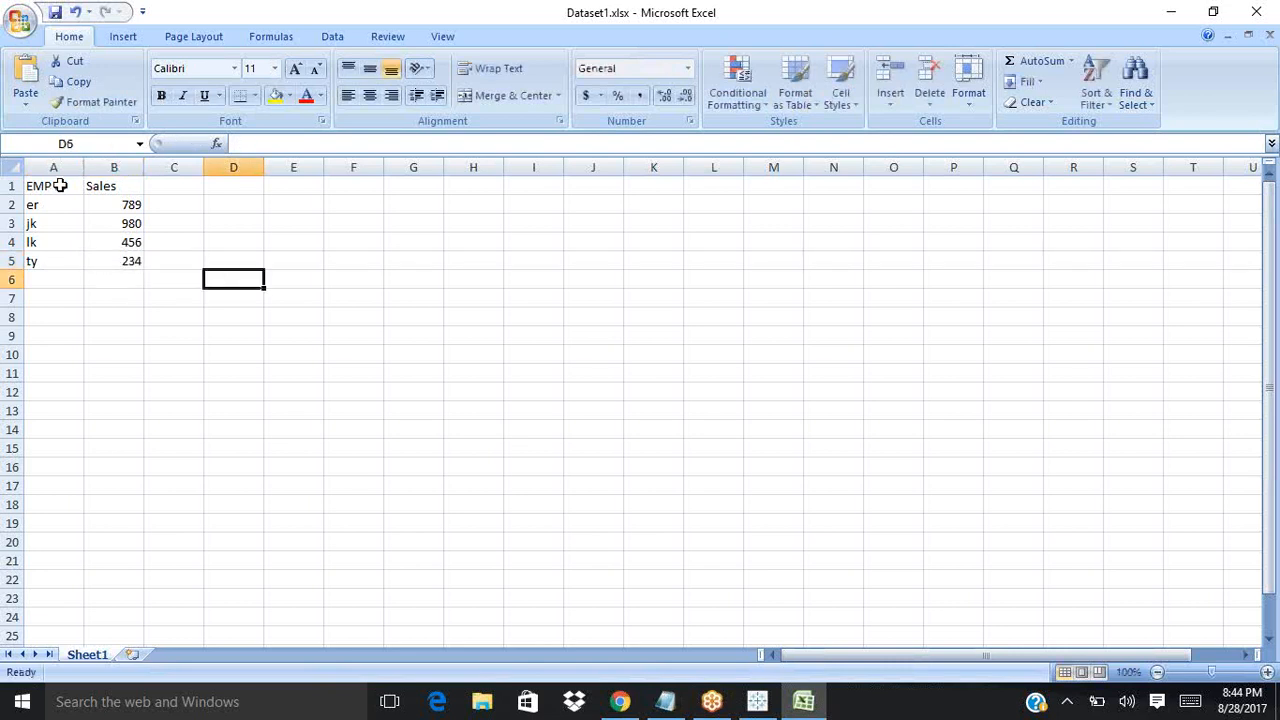
{"action": "left_click", "coordinate": [55, 12]}
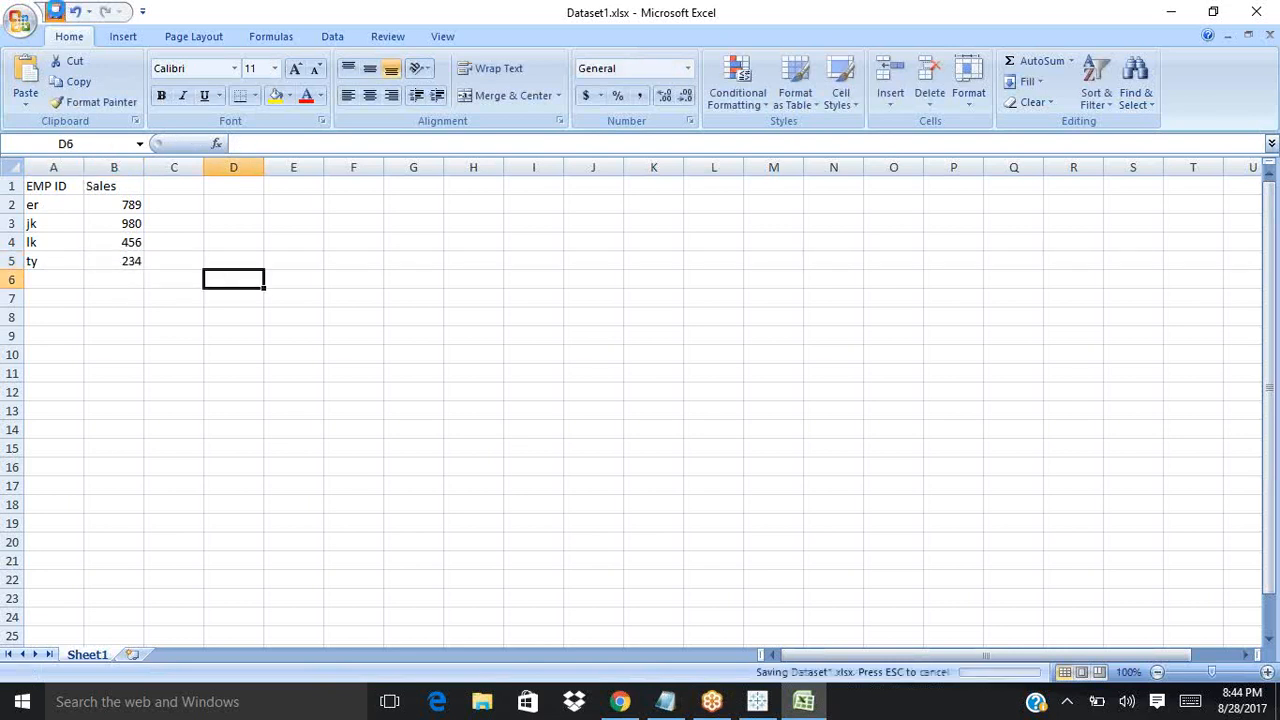
Step: Replace the header in A1 with "Cust id", save the Dataset1.xlsx workbook and close Excel
{"action": "left_click", "coordinate": [55, 181]}
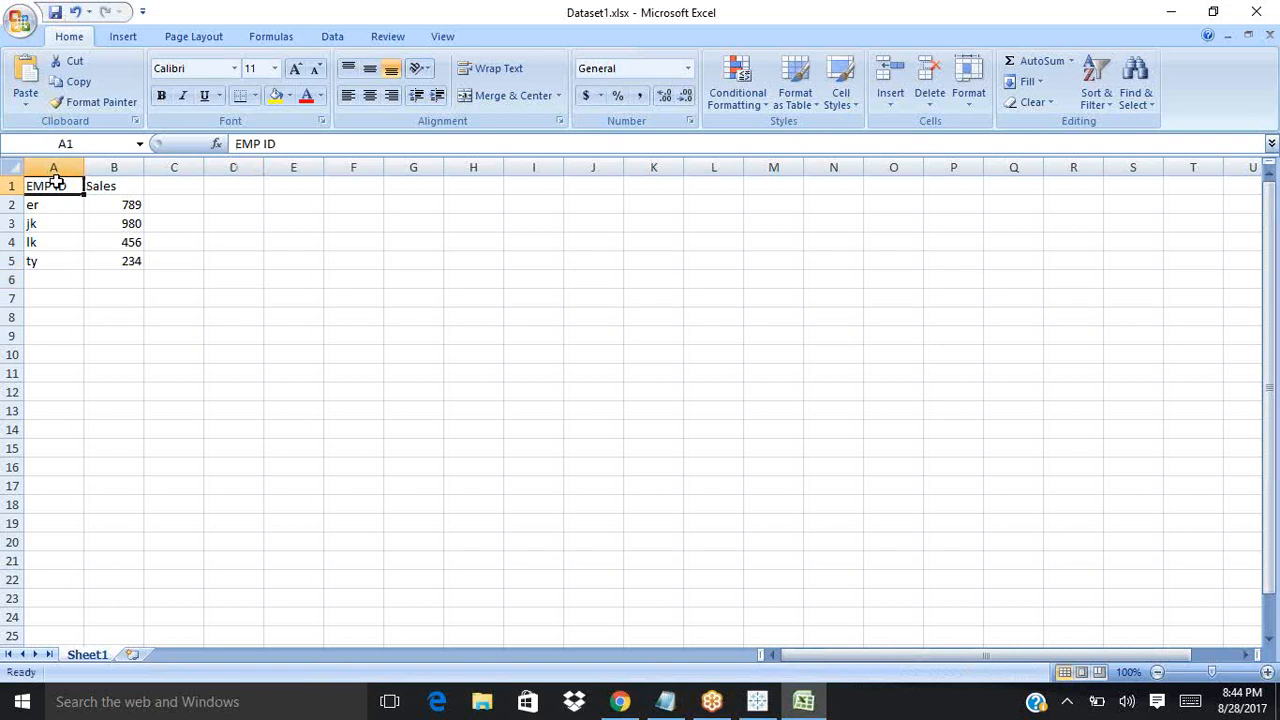
{"action": "key", "text": "Delete"}
{"action": "type", "text": "Cust"}
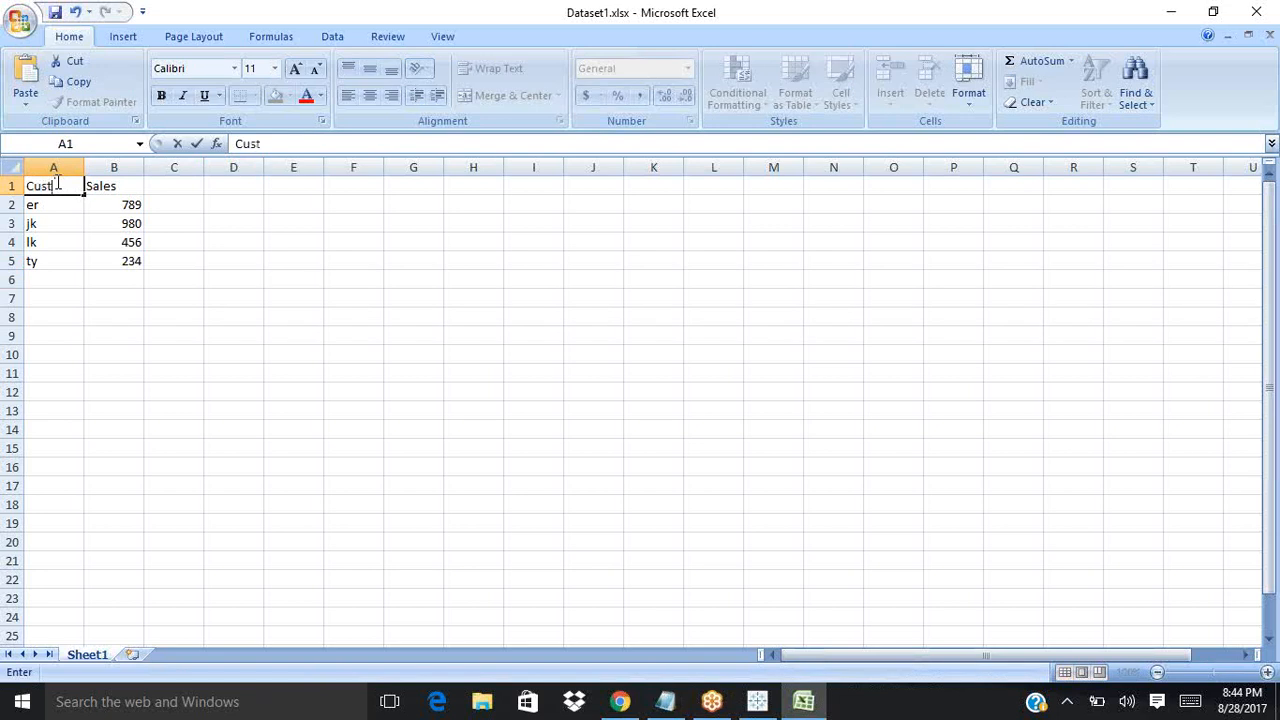
{"action": "type", "text": " id"}
{"action": "left_click", "coordinate": [227, 324]}
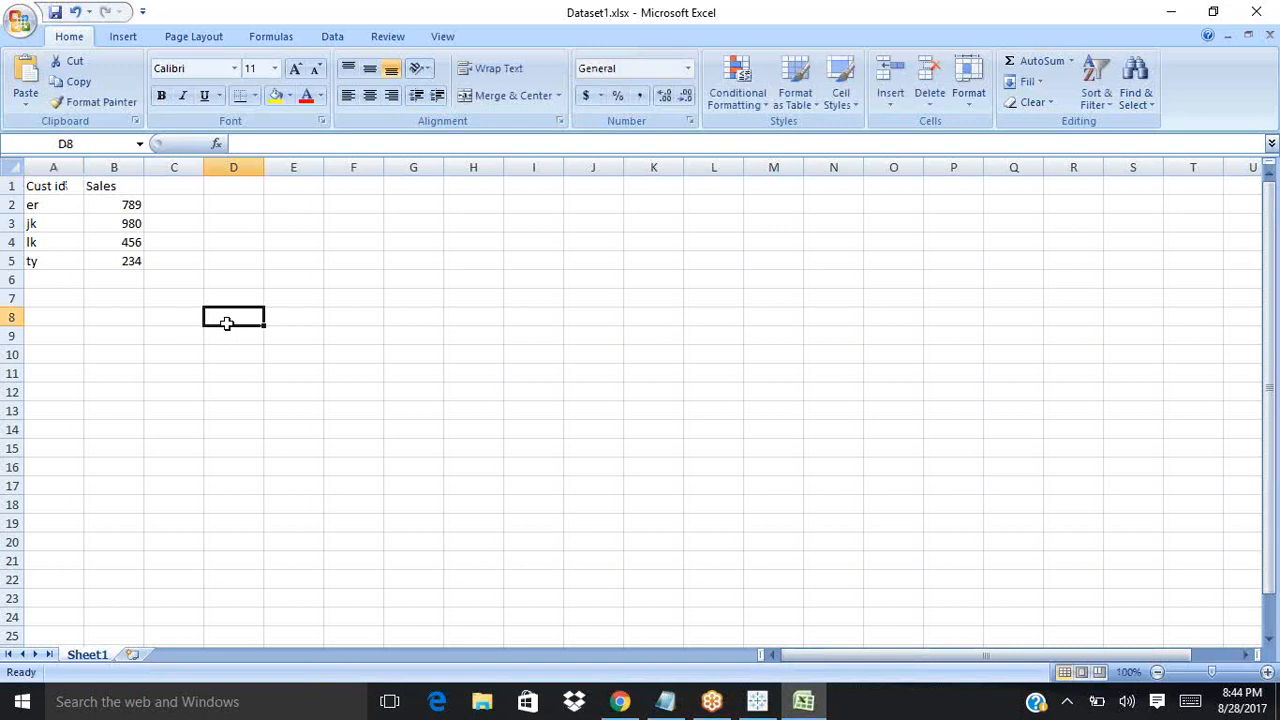
{"action": "left_click", "coordinate": [55, 14]}
{"action": "left_click", "coordinate": [1258, 16]}
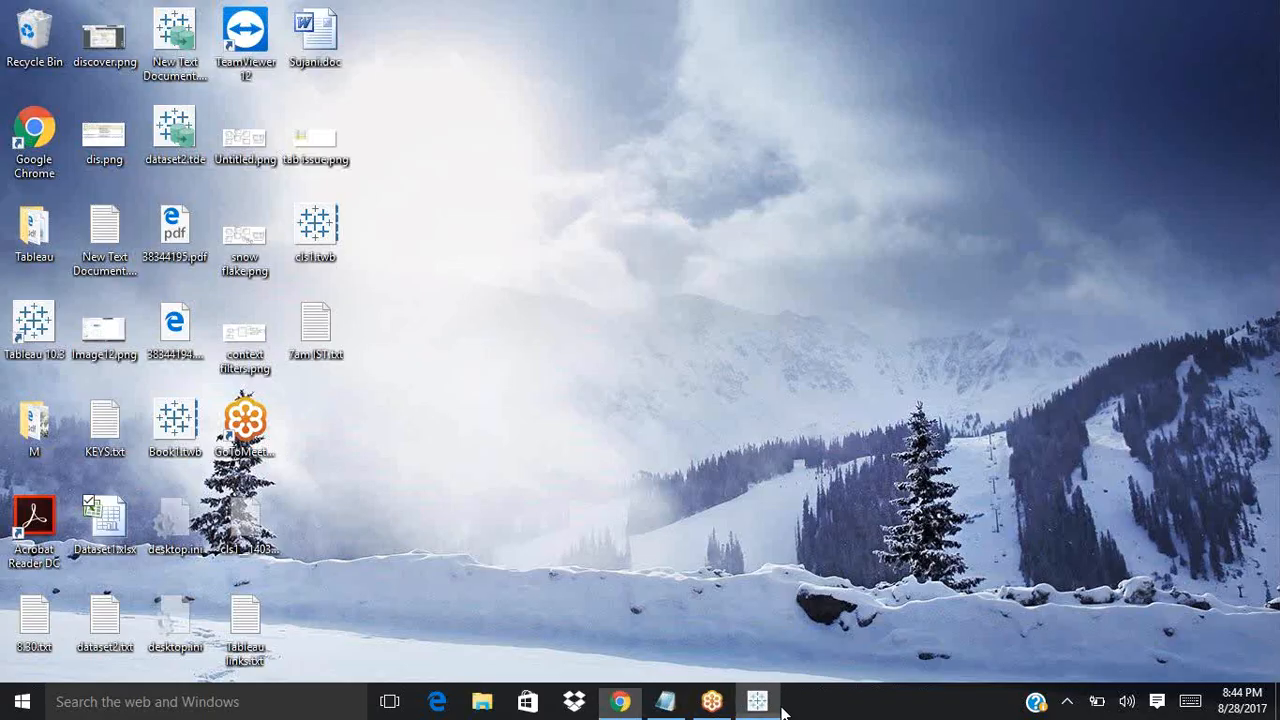
Step: Switch to Tableau and connect to the Excel file Dataset1.xlsx from the desktop as a new data source
{"action": "left_click", "coordinate": [772, 704]}
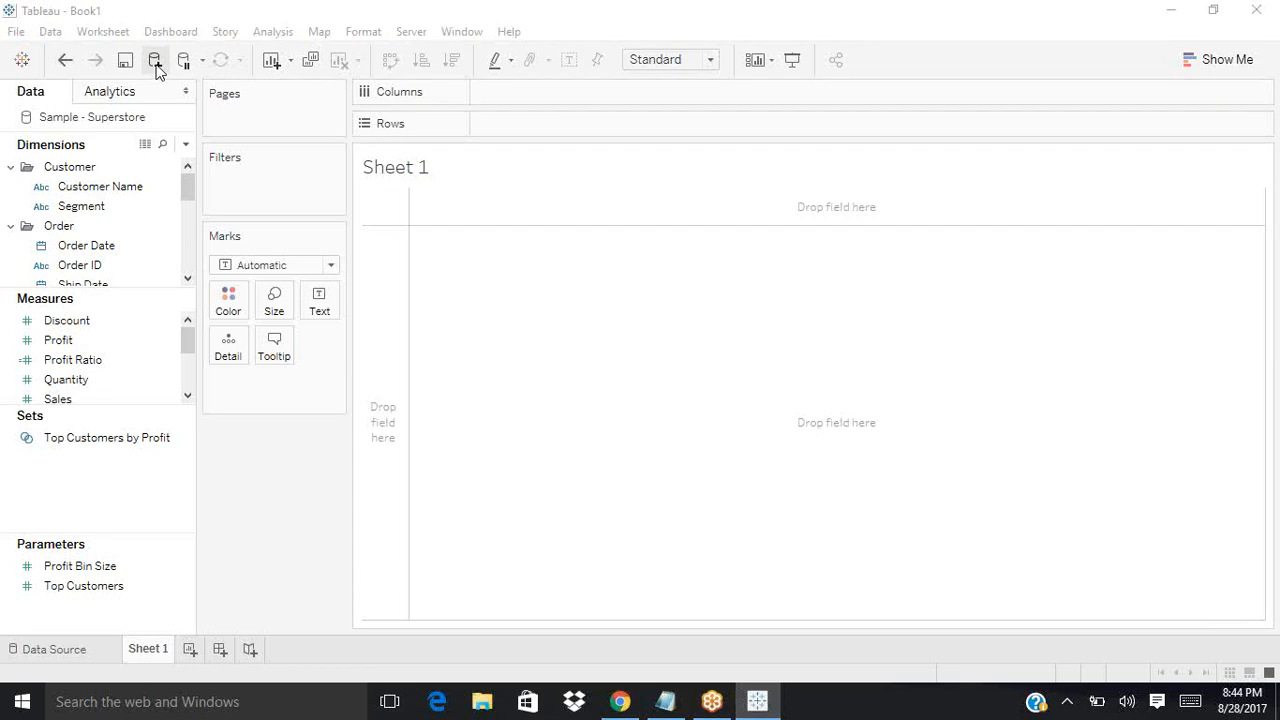
{"action": "left_click", "coordinate": [156, 64]}
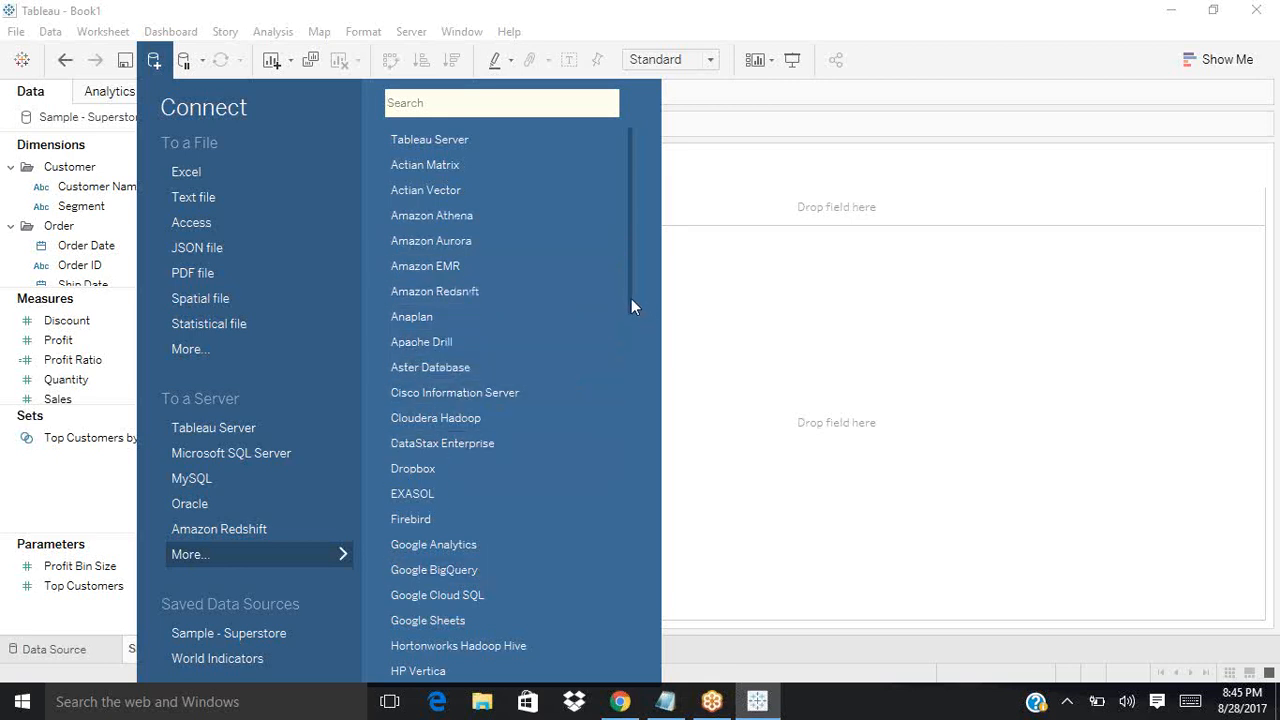
{"action": "left_click_drag", "start_coordinate": [631, 305], "coordinate": [617, 107]}
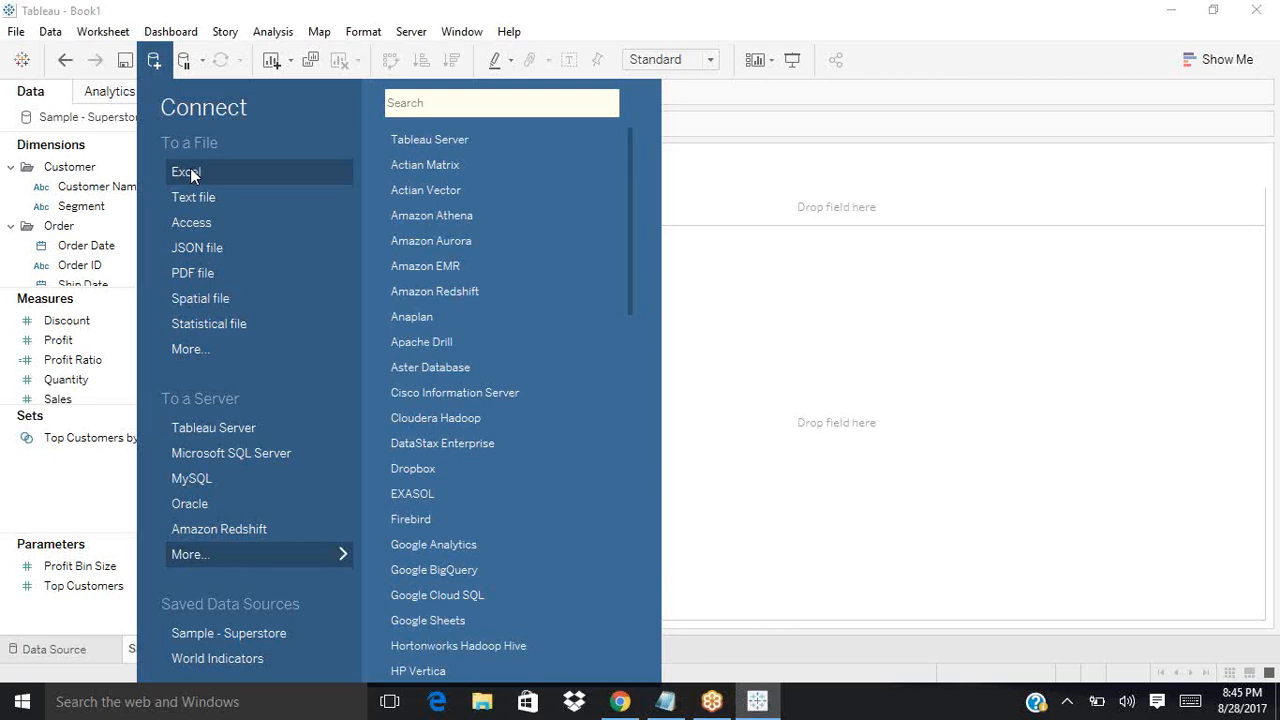
{"action": "left_click", "coordinate": [191, 173]}
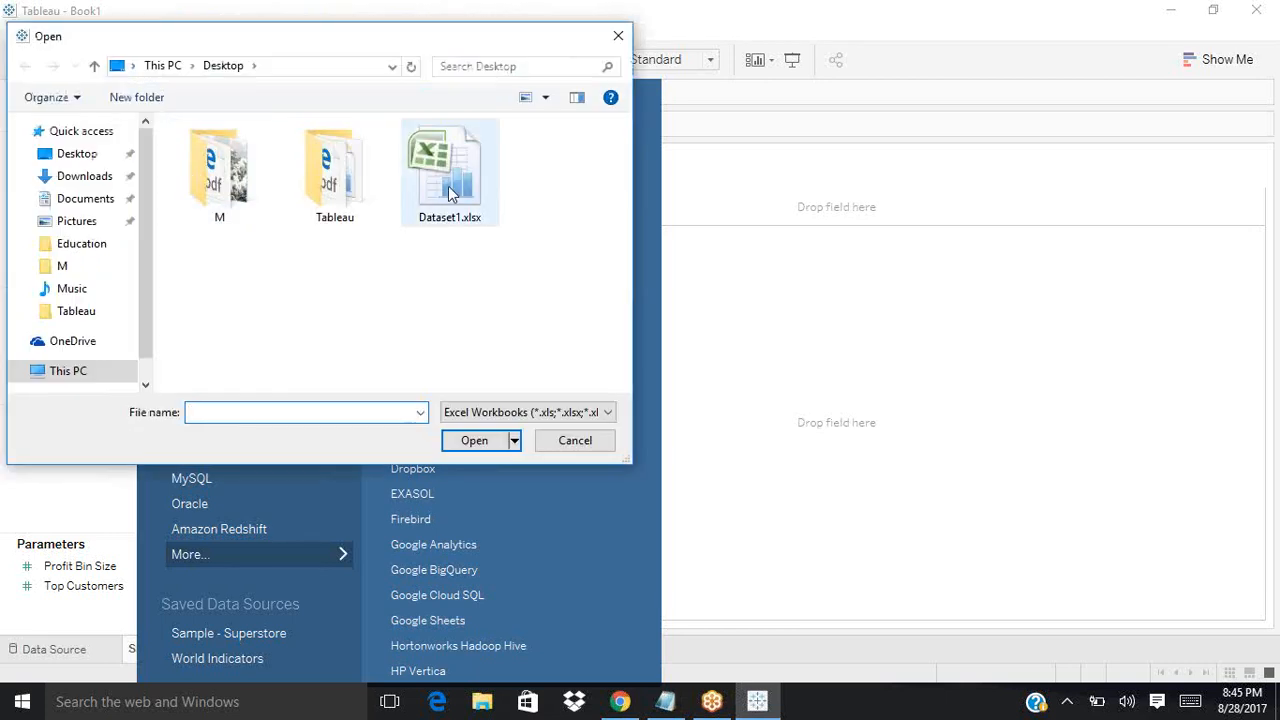
{"action": "left_click", "coordinate": [450, 193]}
{"action": "double_click", "coordinate": [450, 193]}
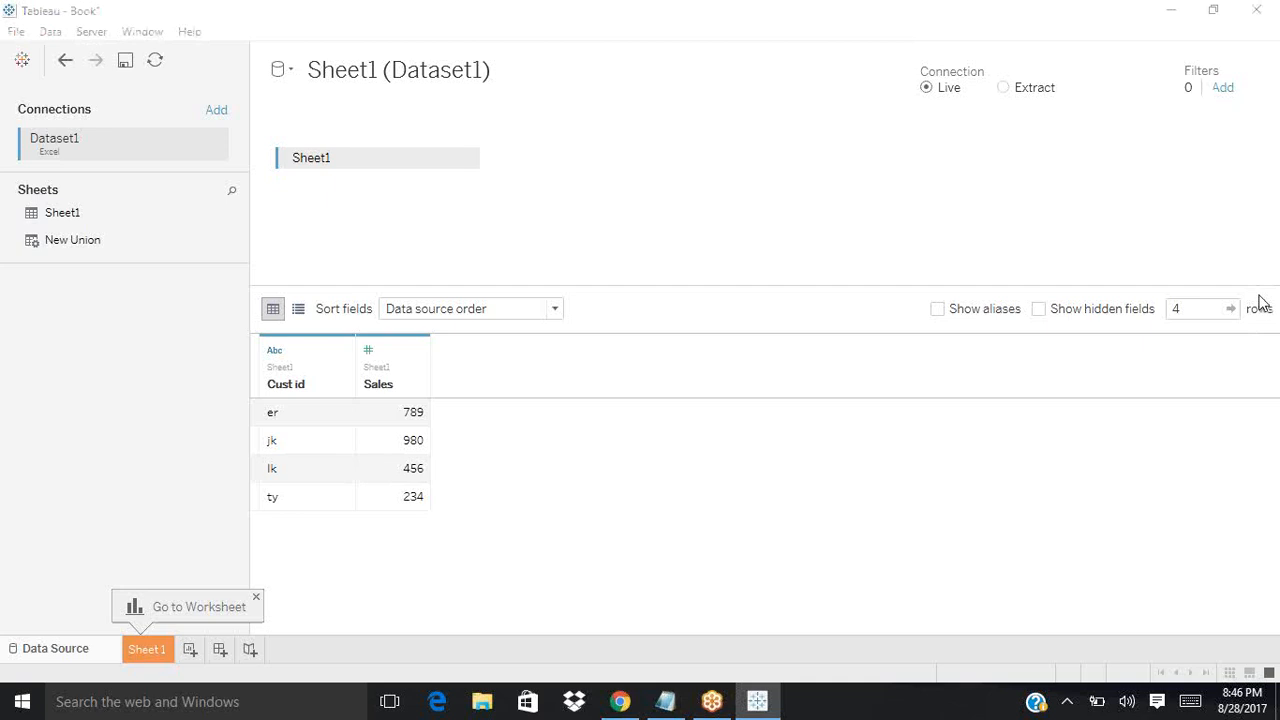
{"action": "left_click", "coordinate": [1232, 48]}
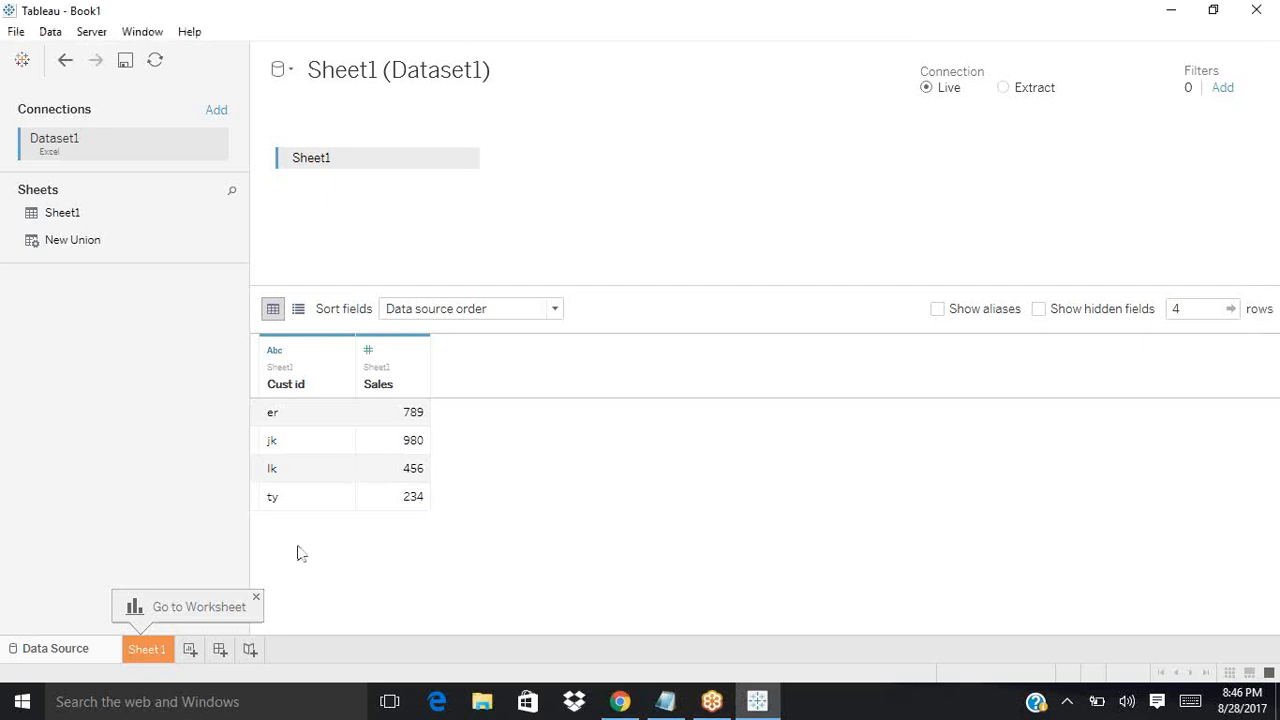
Step: Build a bar chart on Sheet 1 with Cust id on Rows and Sales on Columns
{"action": "left_click", "coordinate": [155, 650]}
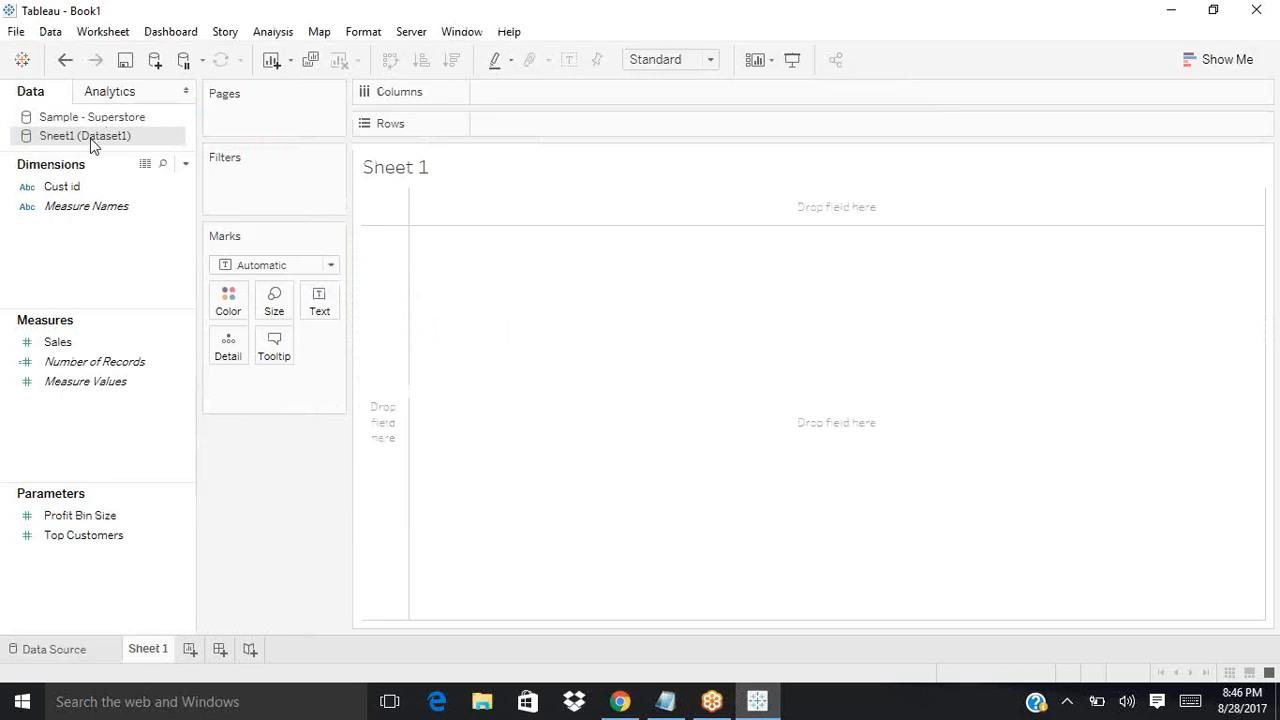
{"action": "left_click", "coordinate": [88, 189]}
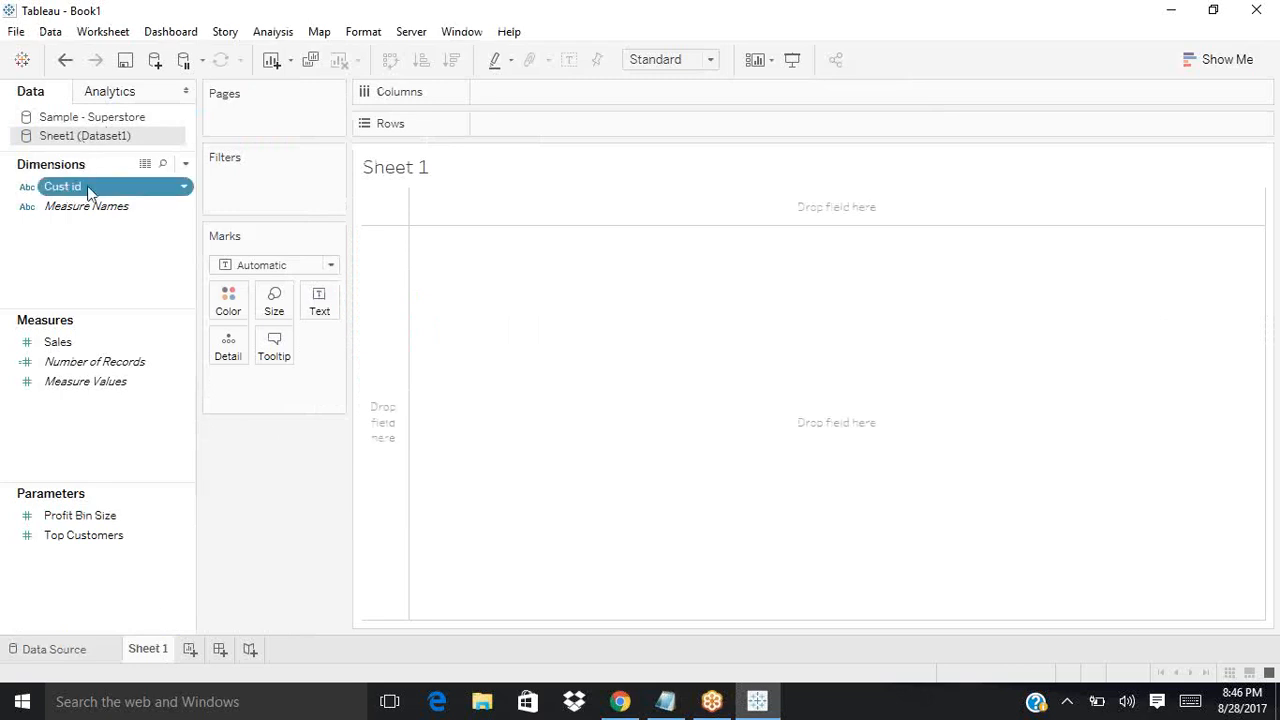
{"action": "left_click_drag", "start_coordinate": [88, 189], "coordinate": [494, 131]}
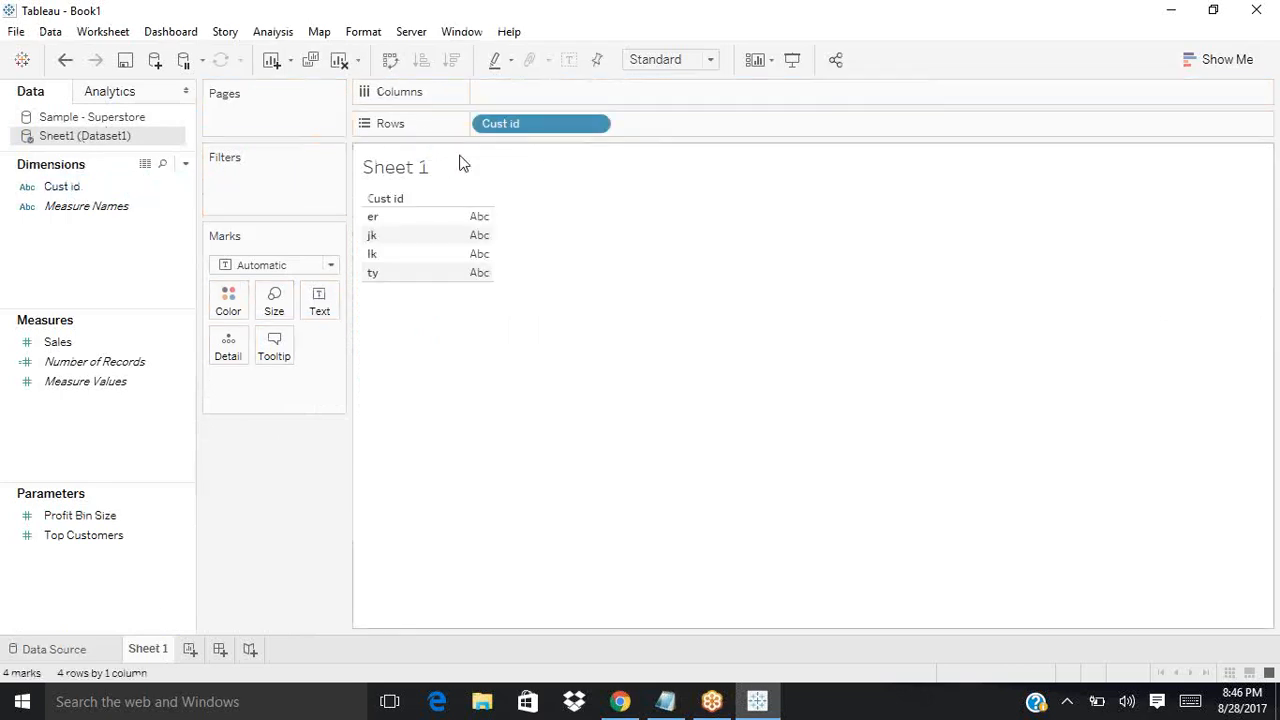
{"action": "left_click", "coordinate": [86, 346]}
{"action": "left_click_drag", "start_coordinate": [86, 346], "coordinate": [588, 94]}
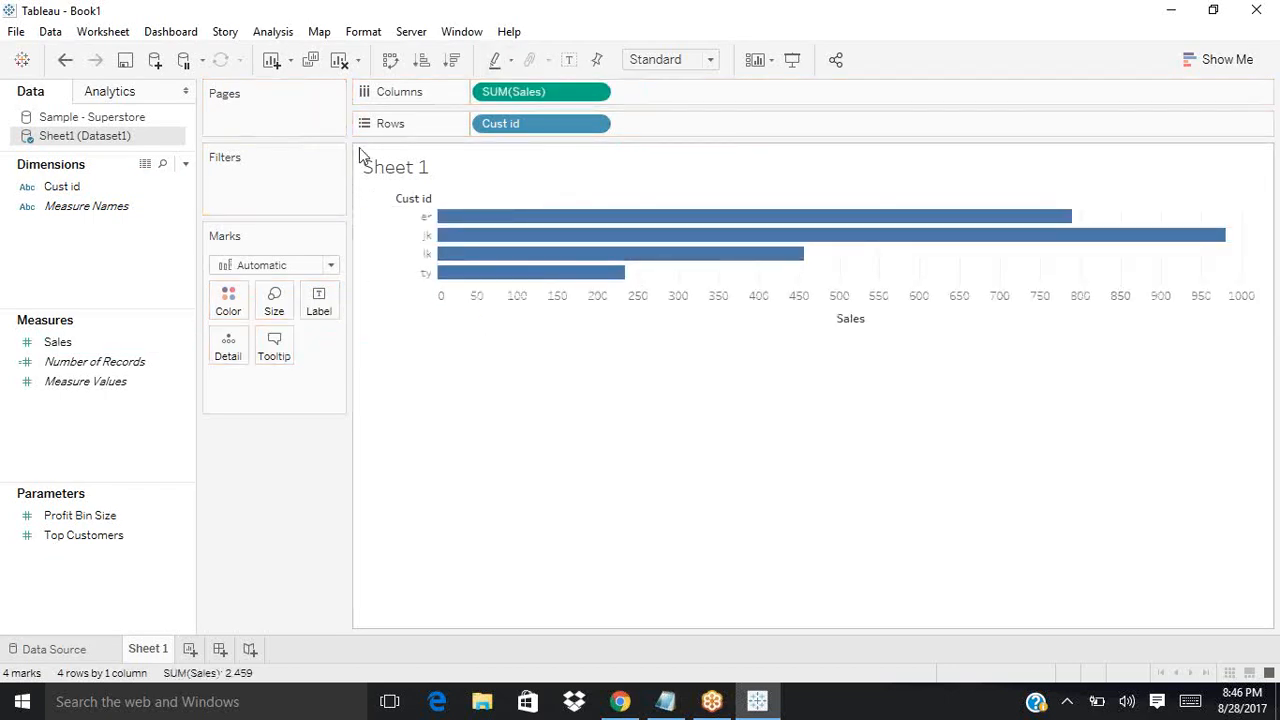
Step: Color the bars by Cust id and show the mark labels on the chart
{"action": "left_click", "coordinate": [80, 188]}
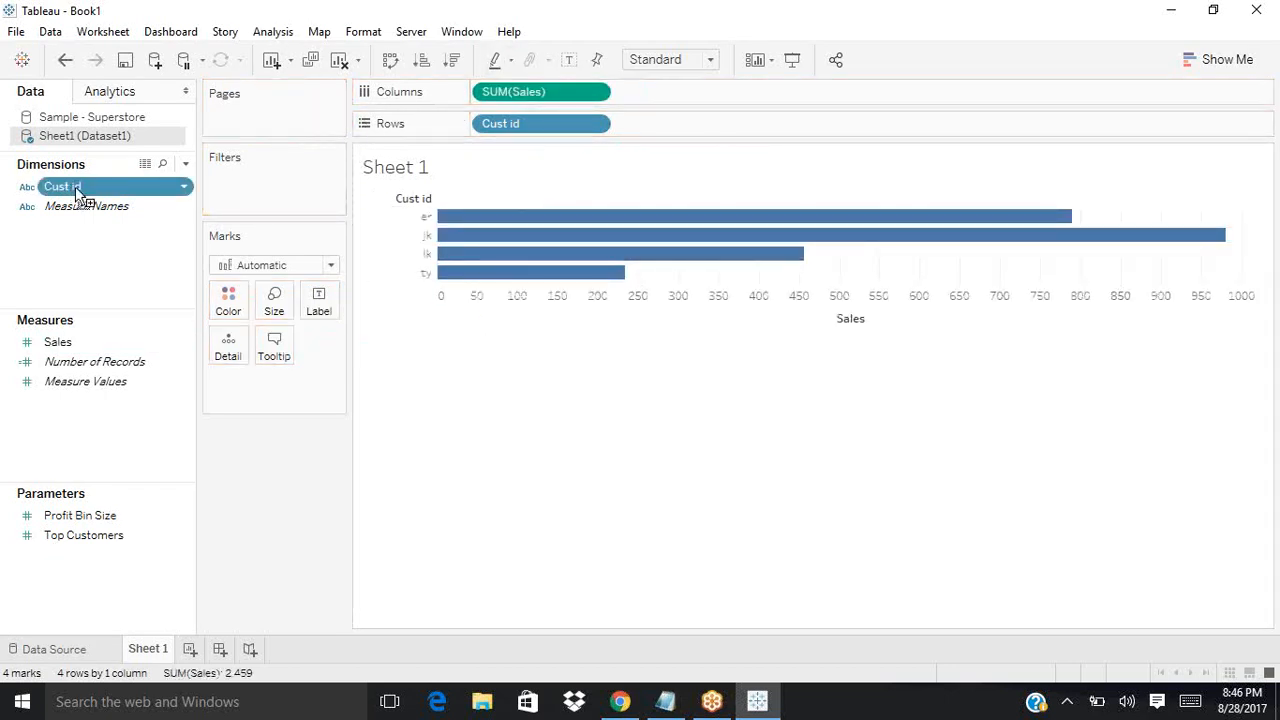
{"action": "left_click_drag", "start_coordinate": [80, 192], "coordinate": [228, 300]}
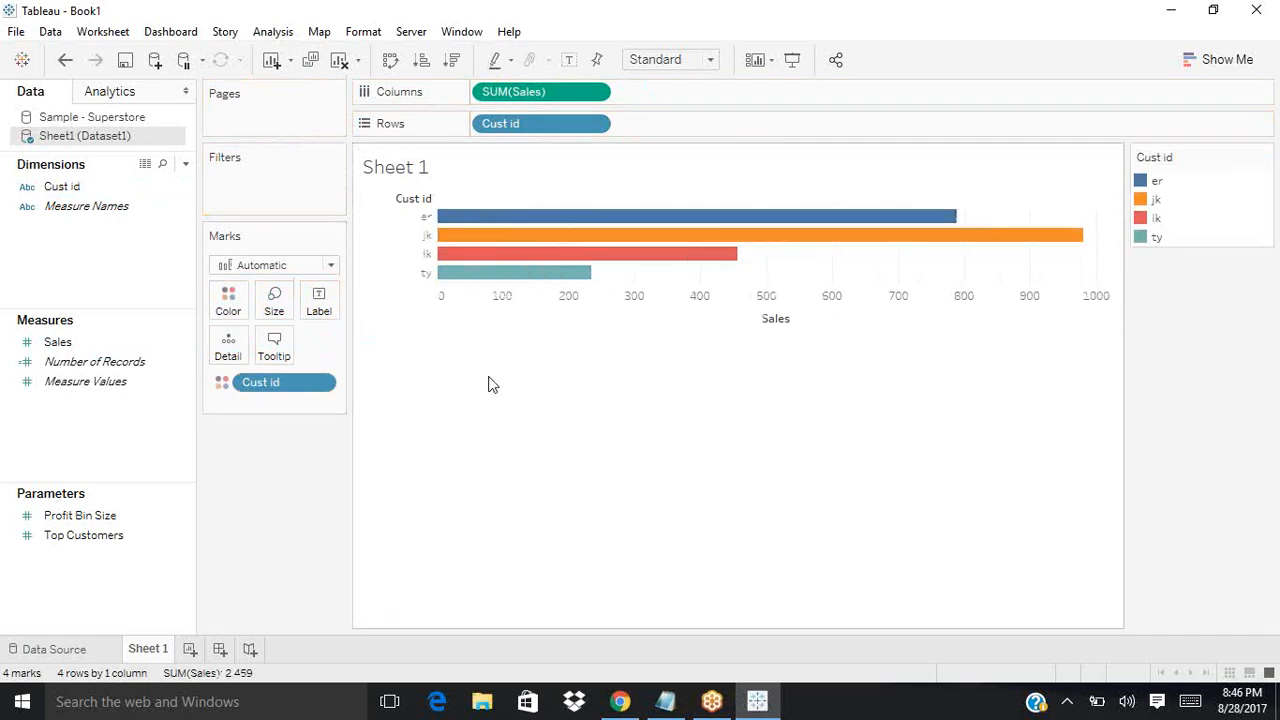
{"action": "left_click", "coordinate": [569, 61]}
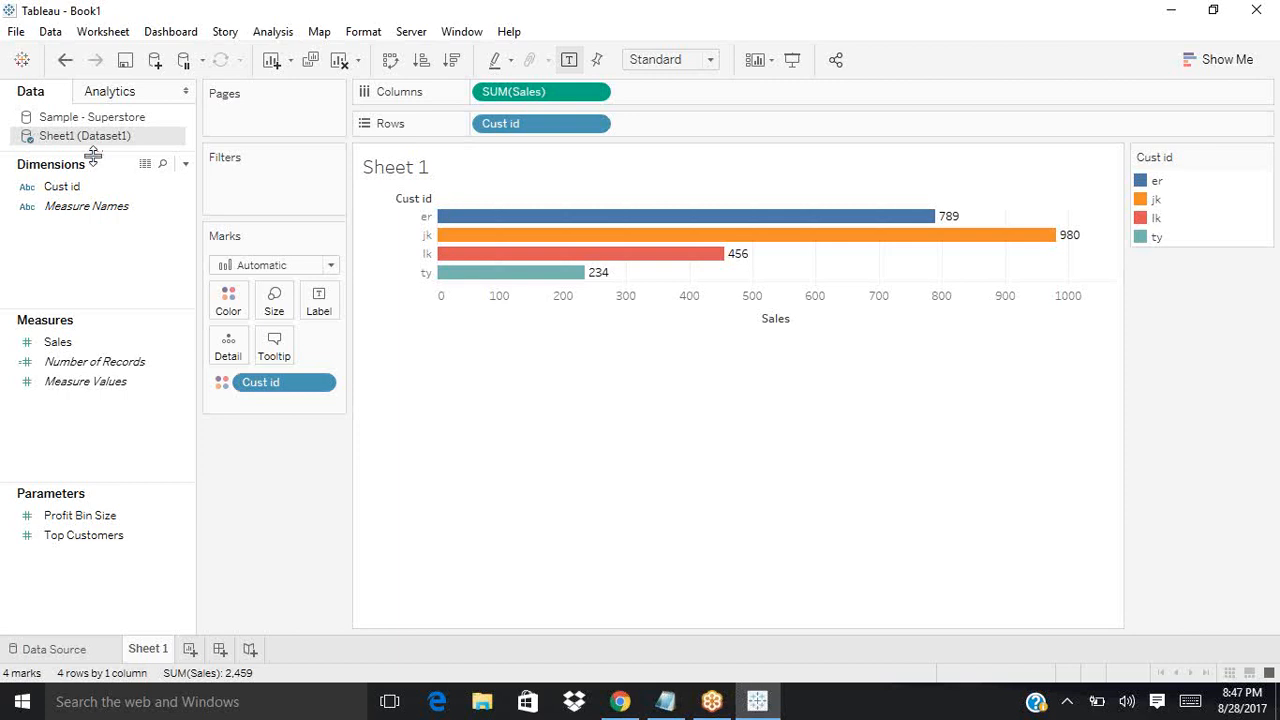
Step: Switch to the Notepad notes and add "1--Click on New datasource--select datasource excel" under the second live connection heading, with a "2--" line below
{"action": "mouse_move", "coordinate": [666, 702]}
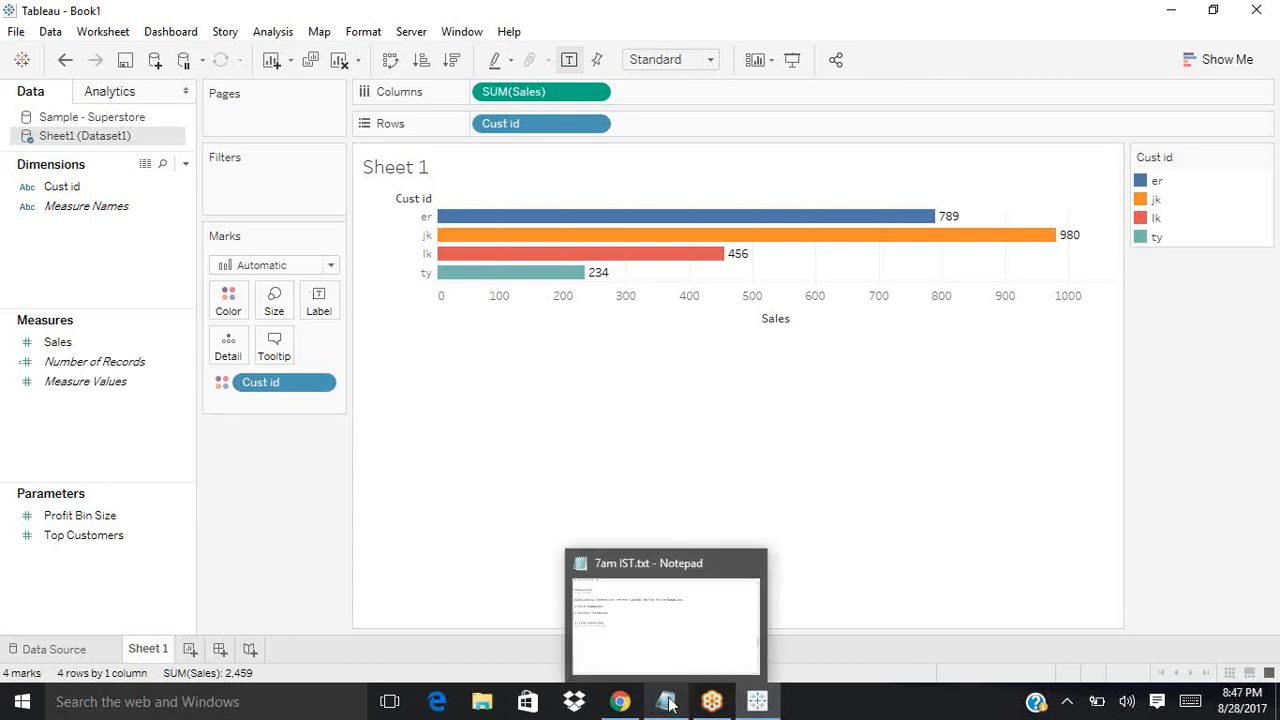
{"action": "left_click", "coordinate": [666, 702]}
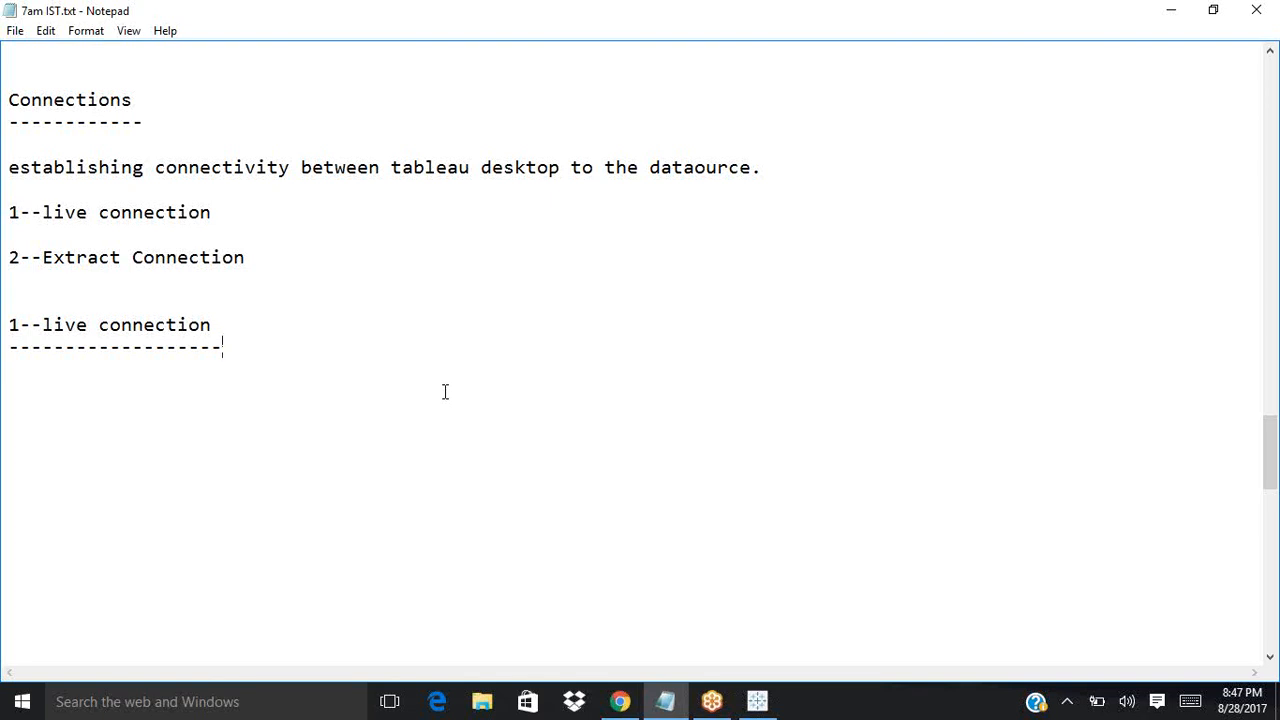
{"action": "key", "text": "Return"}
{"action": "key", "text": "Return"}
{"action": "type", "text": "1--Click on New"}
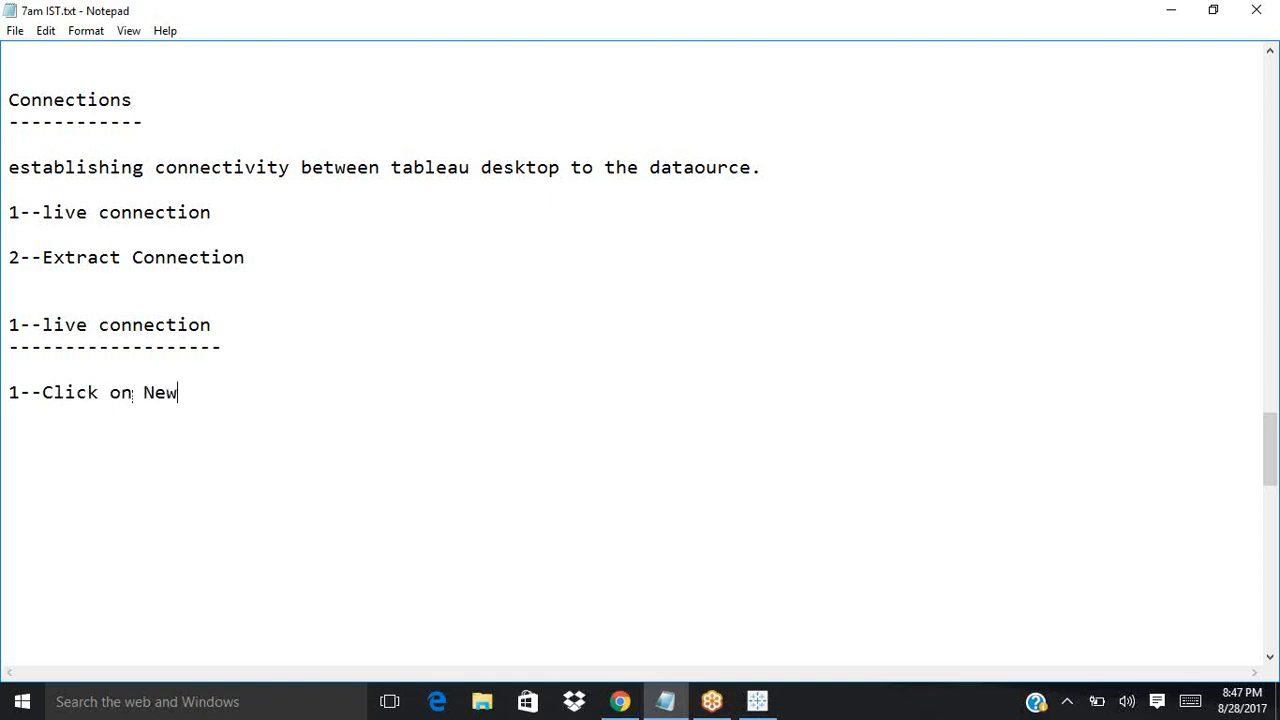
{"action": "type", "text": " datasour"}
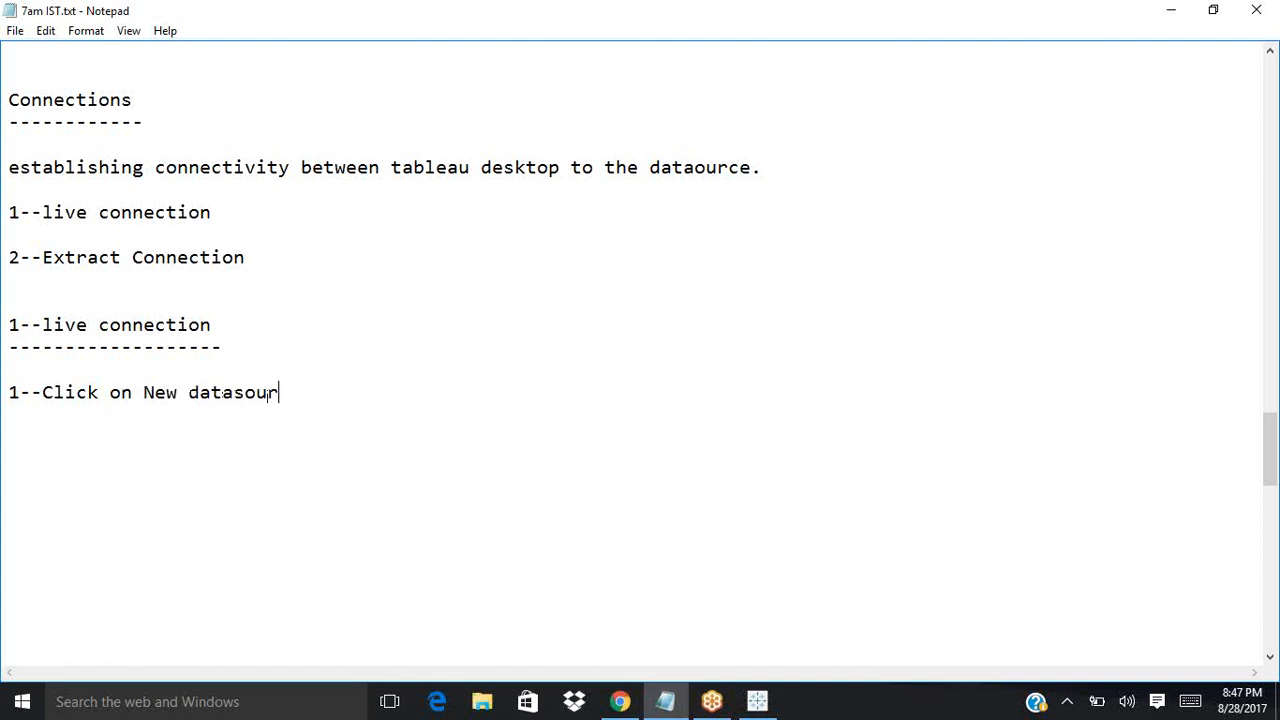
{"action": "type", "text": "ce--select"}
{"action": "type", "text": " datasou"}
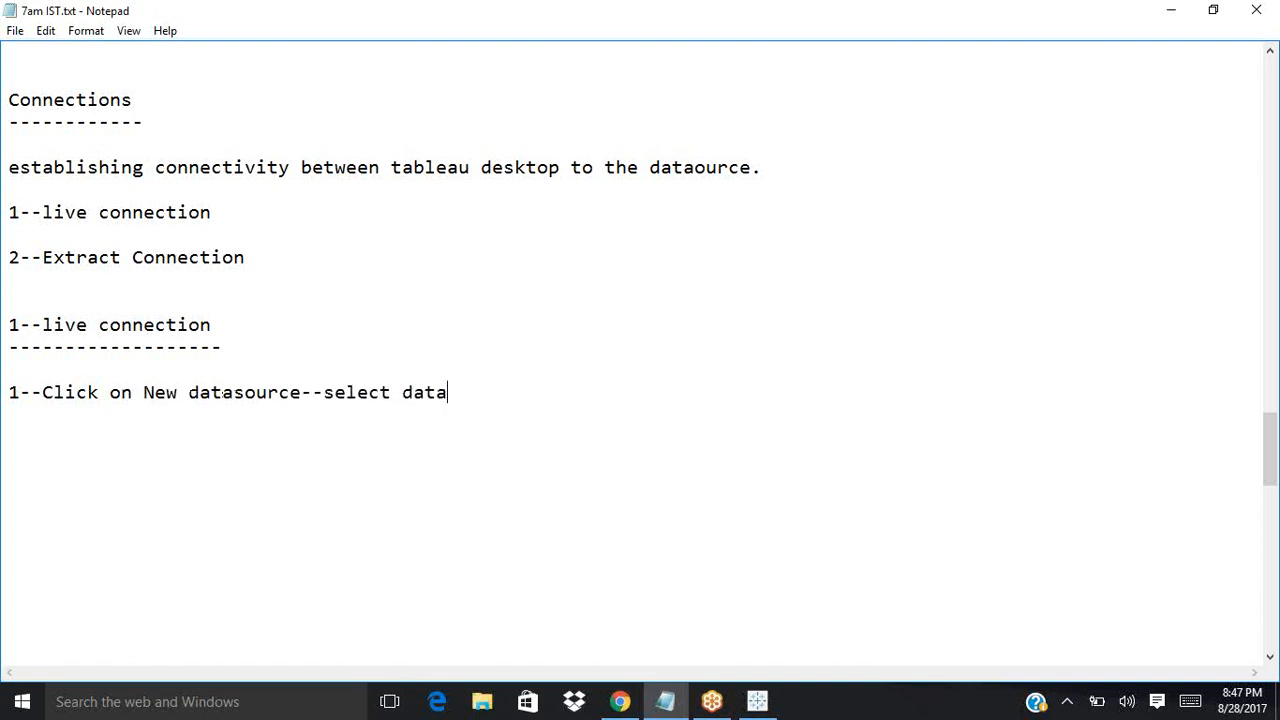
{"action": "type", "text": "rce type"}
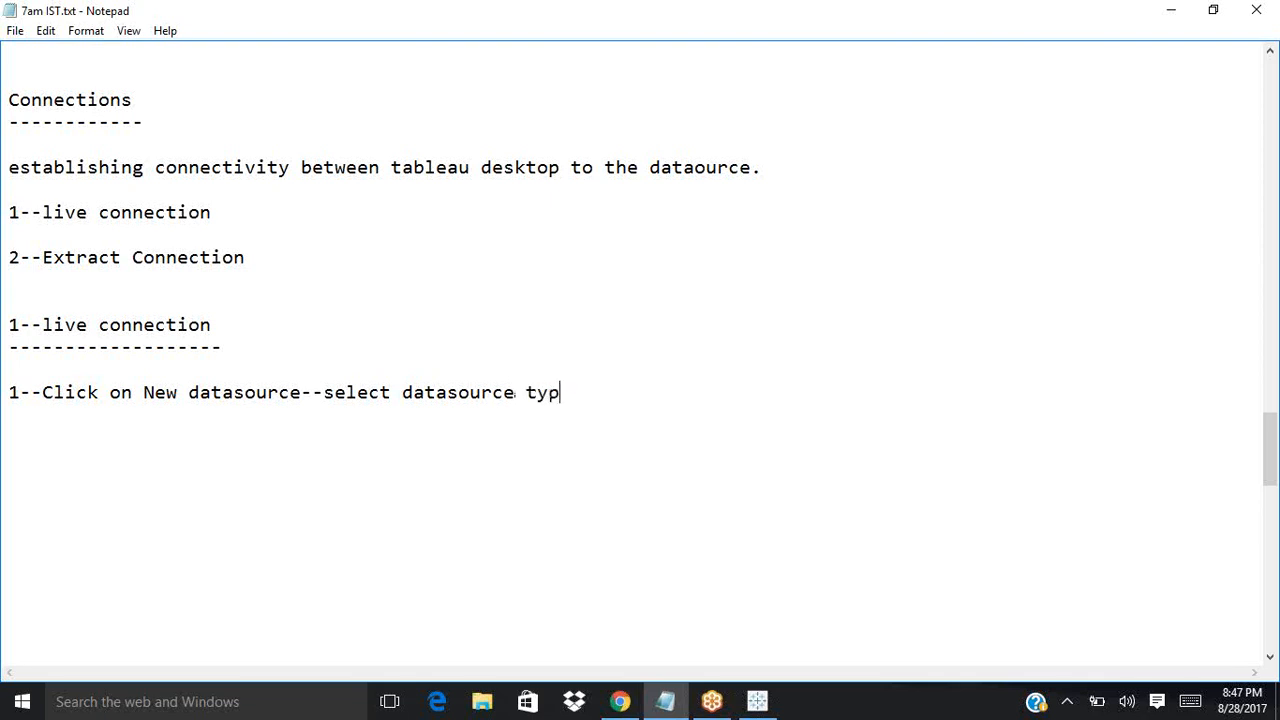
{"action": "key", "text": "Return"}
{"action": "type", "text": "2--"}
{"action": "key", "text": "BackSpace"}
{"action": "key", "text": "BackSpace"}
{"action": "key", "text": "BackSpace"}
{"action": "key", "text": "BackSpace"}
{"action": "type", "text": "excel"}
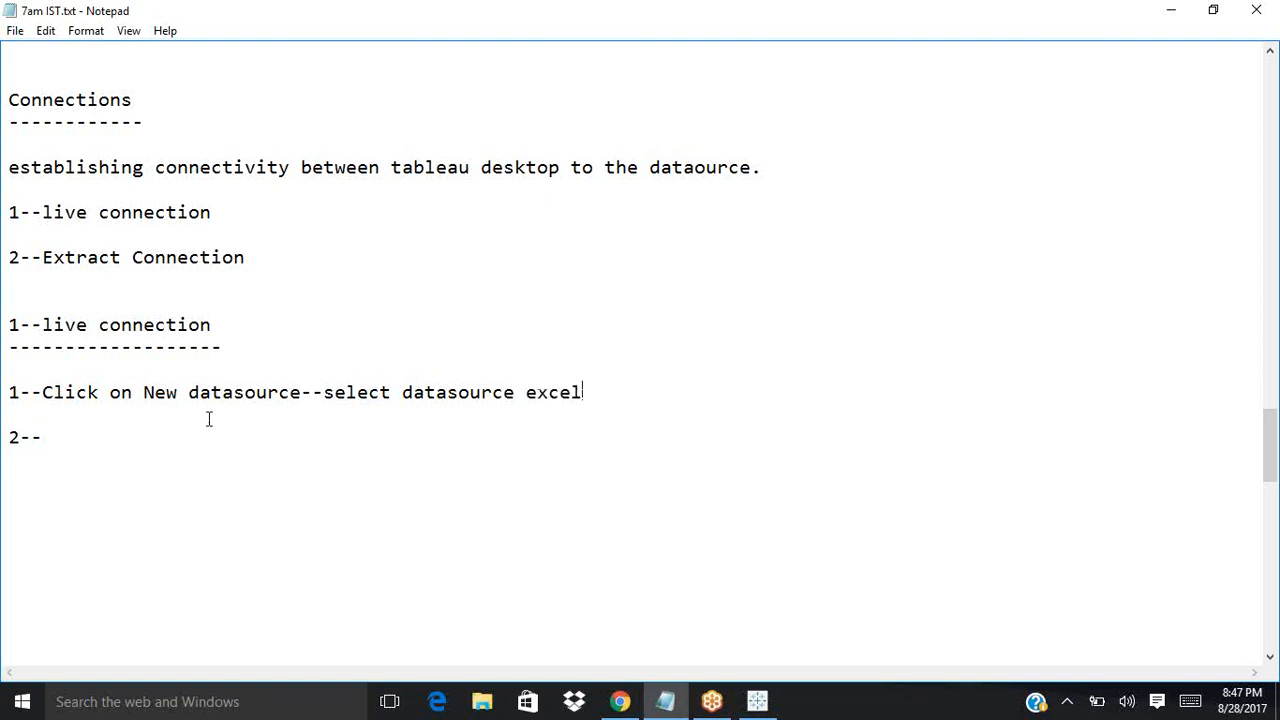
Step: Complete line 2 of the live connection notes as "2--drag tables, perform modeling"
{"action": "left_click", "coordinate": [54, 437]}
{"action": "type", "text": "drag tables"}
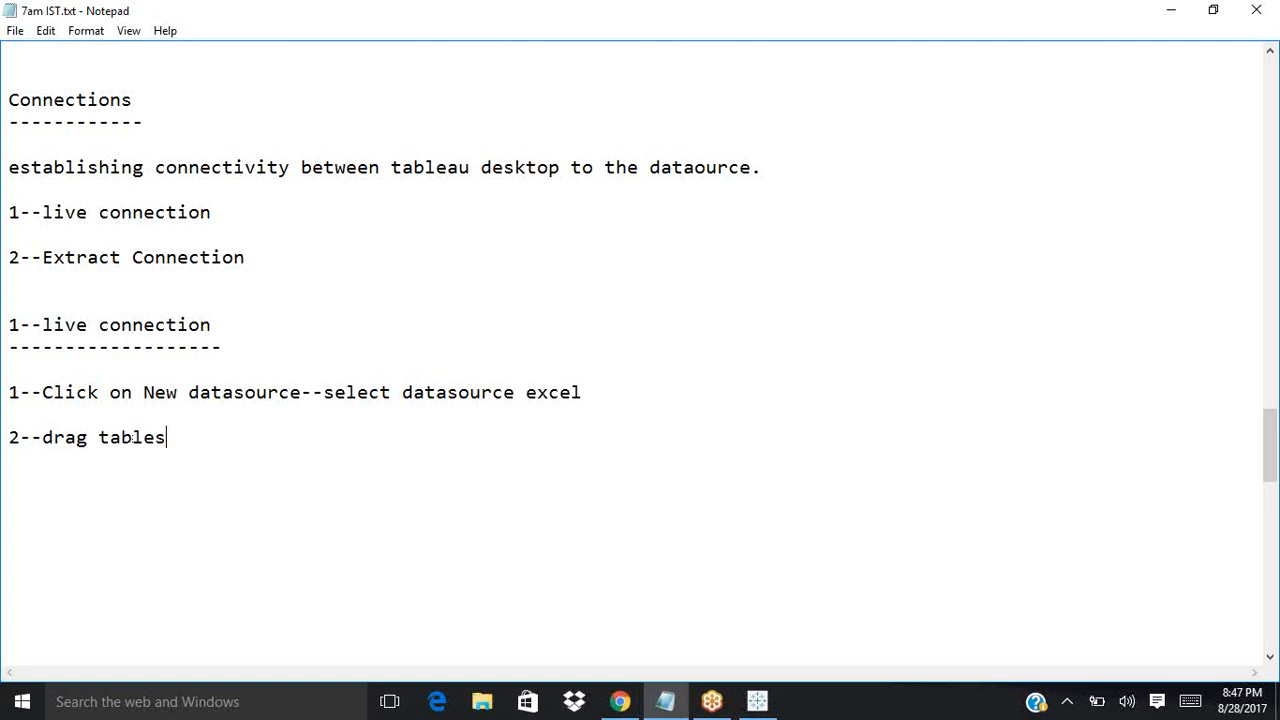
{"action": "type", "text": ", and"}
{"action": "key", "text": "BackSpace"}
{"action": "key", "text": "BackSpace"}
{"action": "key", "text": "BackSpace"}
{"action": "type", "text": "perform modeli"}
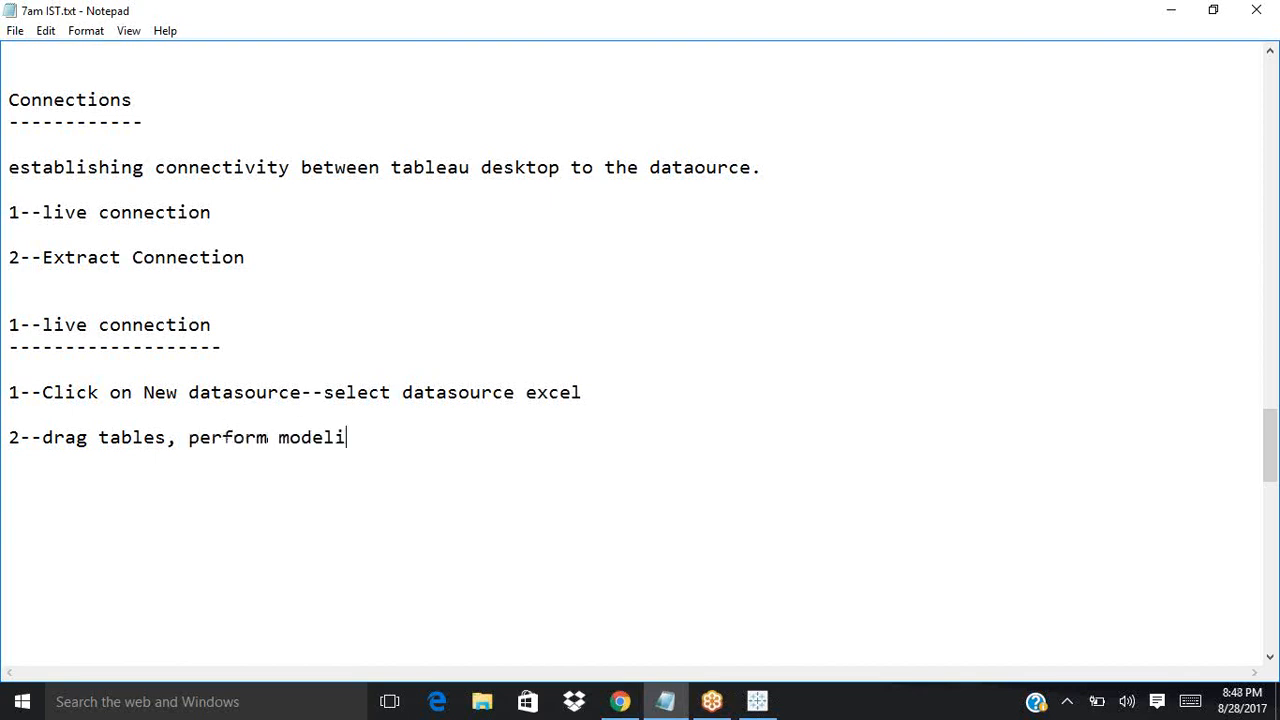
{"action": "type", "text": "ng"}
Step: Add "3--select connection type as live, click on go to worksheet" to the notes, followed by a "4--" line
{"action": "key", "text": "Return"}
{"action": "key", "text": "Return"}
{"action": "type", "text": "3--selec"}
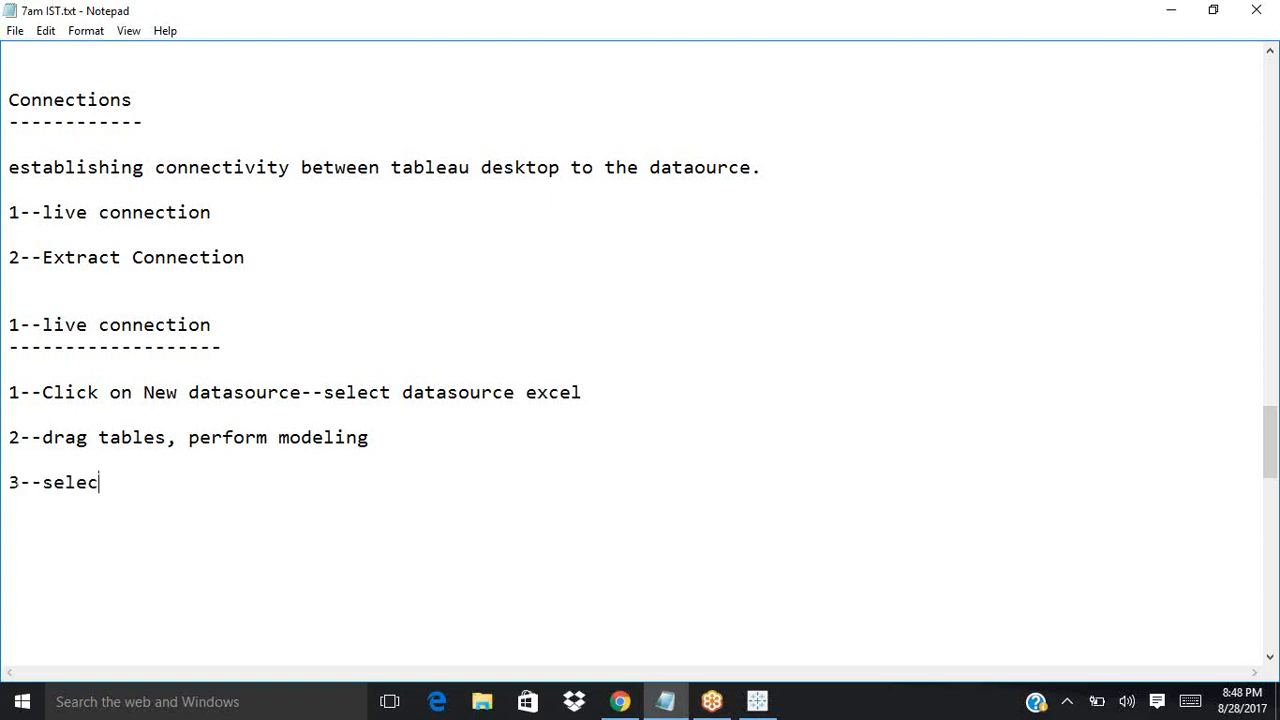
{"action": "type", "text": "t connection "}
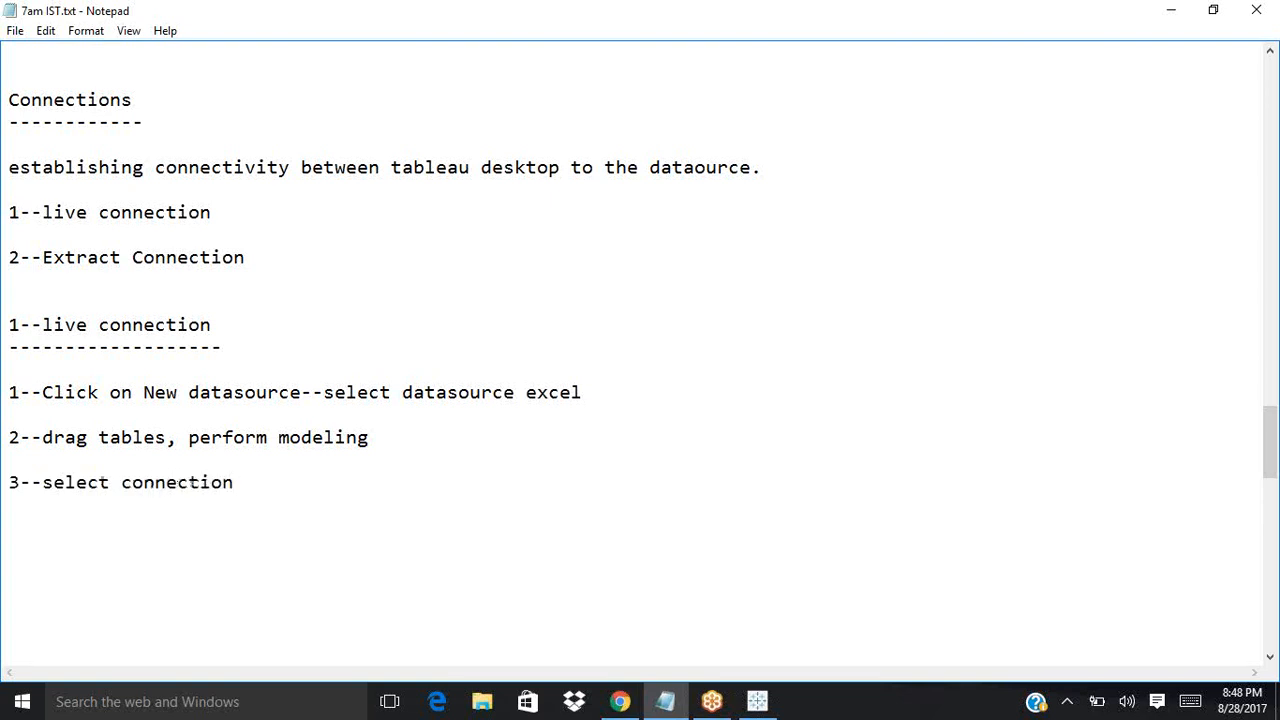
{"action": "type", "text": "type as live"}
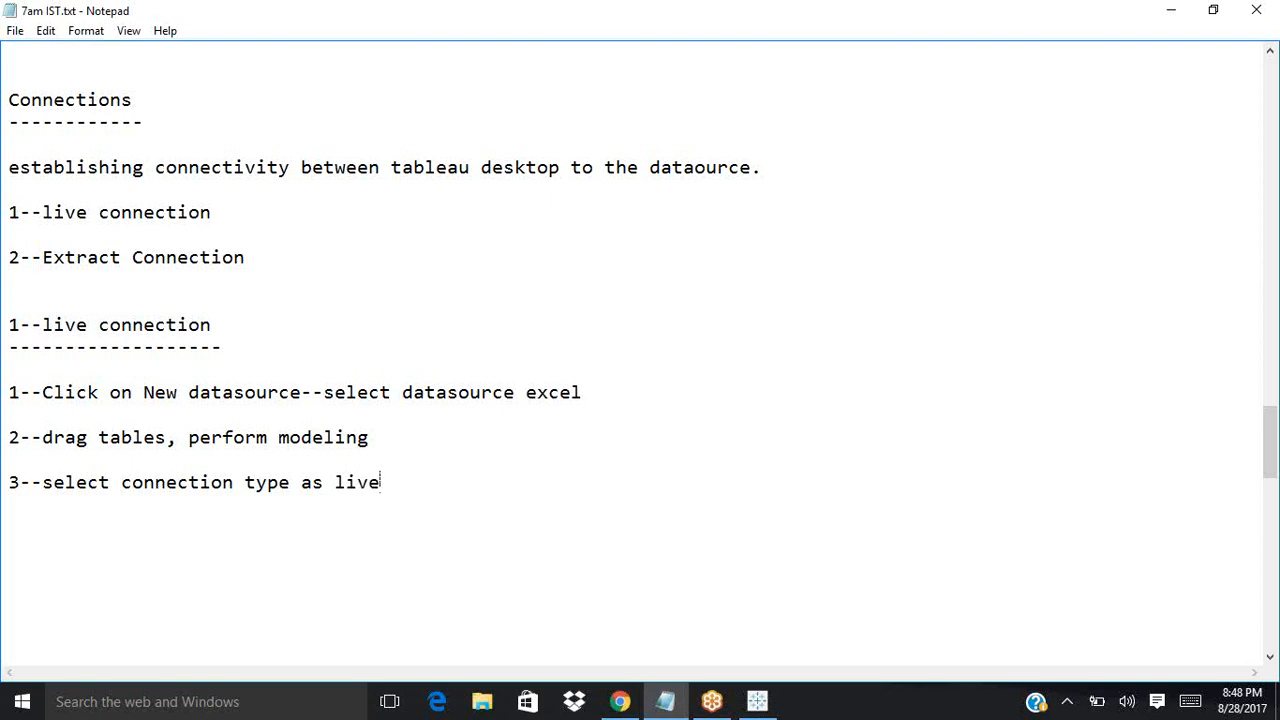
{"action": "key", "text": "Return"}
{"action": "key", "text": "Return"}
{"action": "type", "text": "4--"}
{"action": "left_click", "coordinate": [385, 486]}
{"action": "type", "text": ", click "}
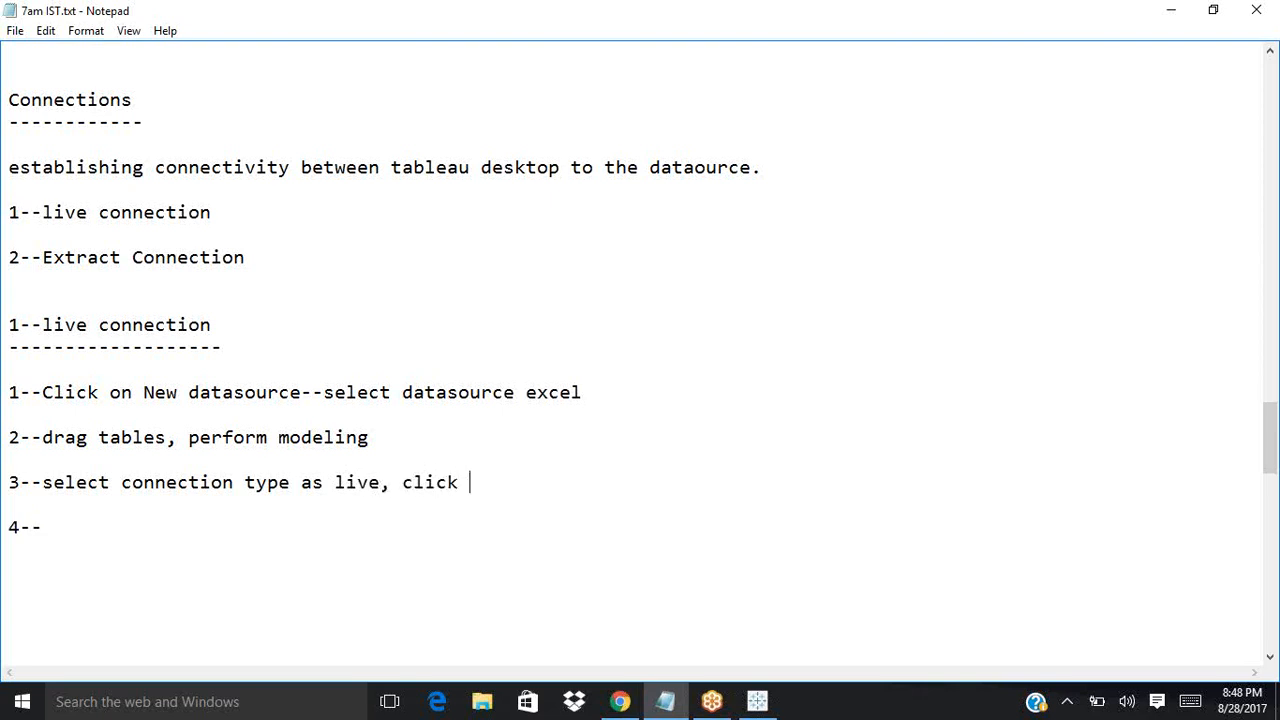
{"action": "type", "text": "on go to s"}
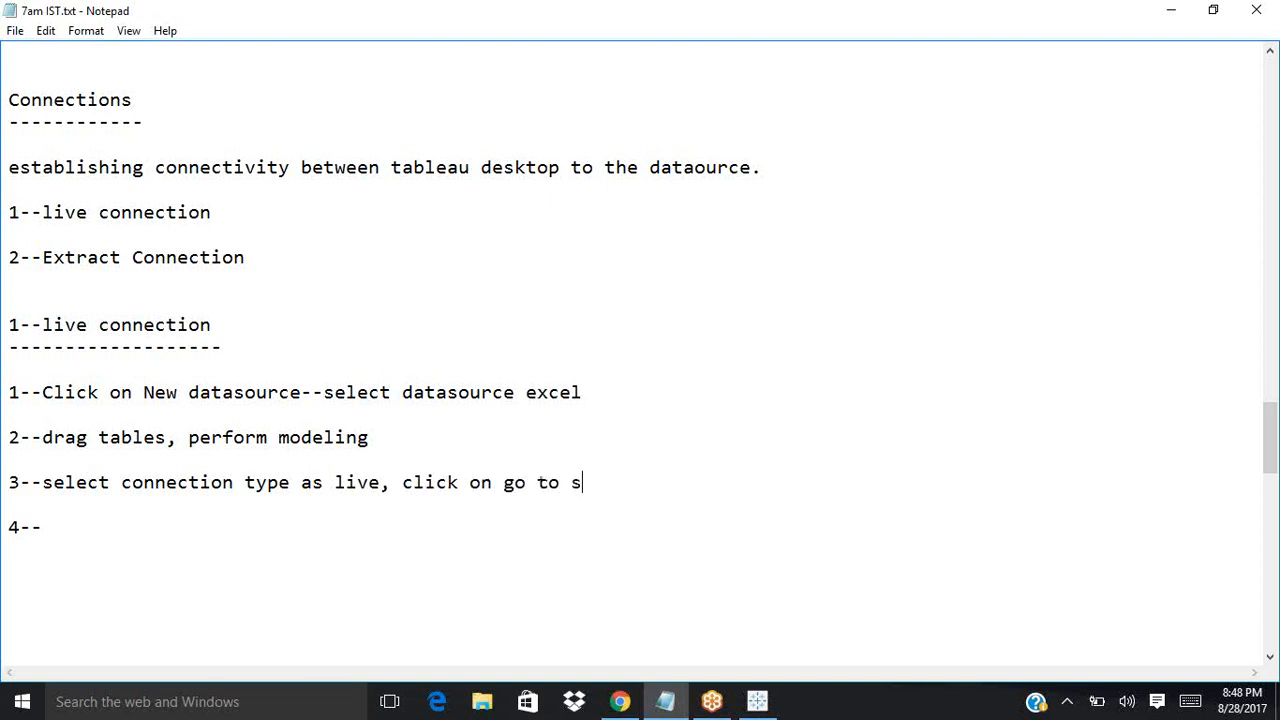
{"action": "type", "text": "worksheet"}
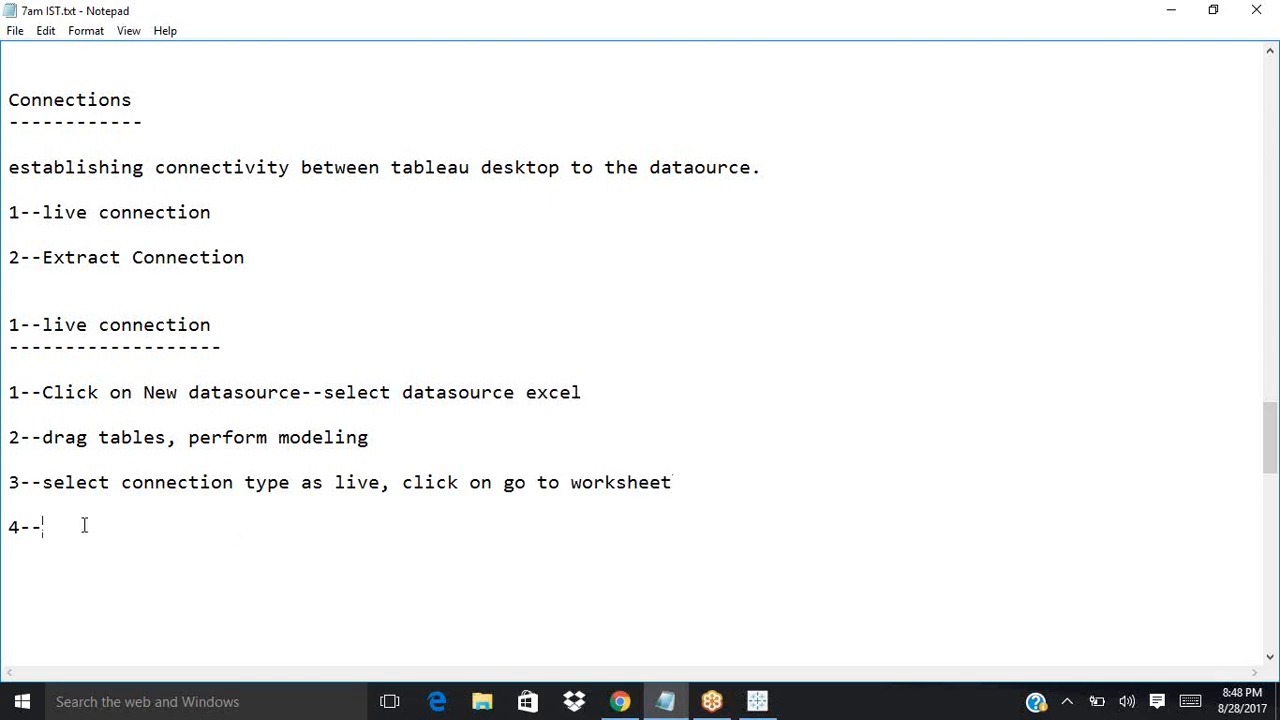
Step: Complete line 4 of the notes as "4--generate report" and leave blank lines below it
{"action": "type", "text": "generate report"}
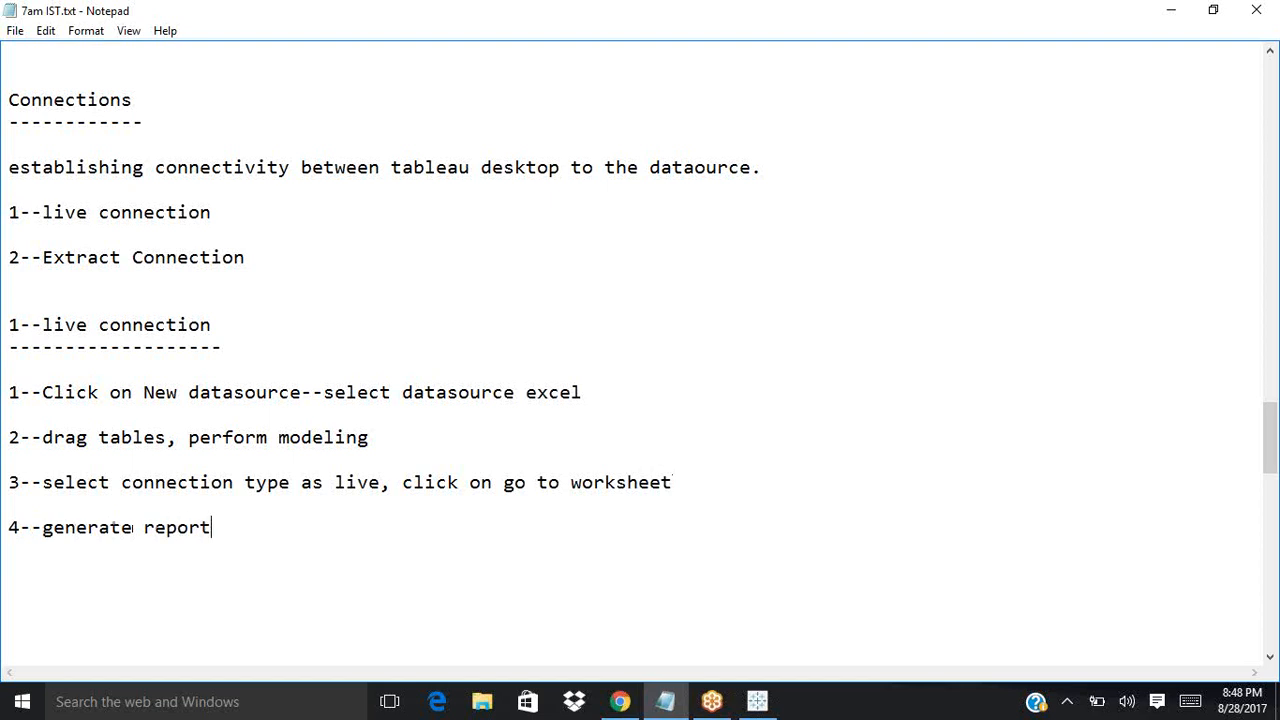
{"action": "key", "text": "Return"}
{"action": "key", "text": "Return"}
{"action": "key", "text": "Return"}
Step: Switch back to Tableau and open the data source page of Sheet1 (Dataset1) to review its connection type
{"action": "left_click", "coordinate": [752, 708]}
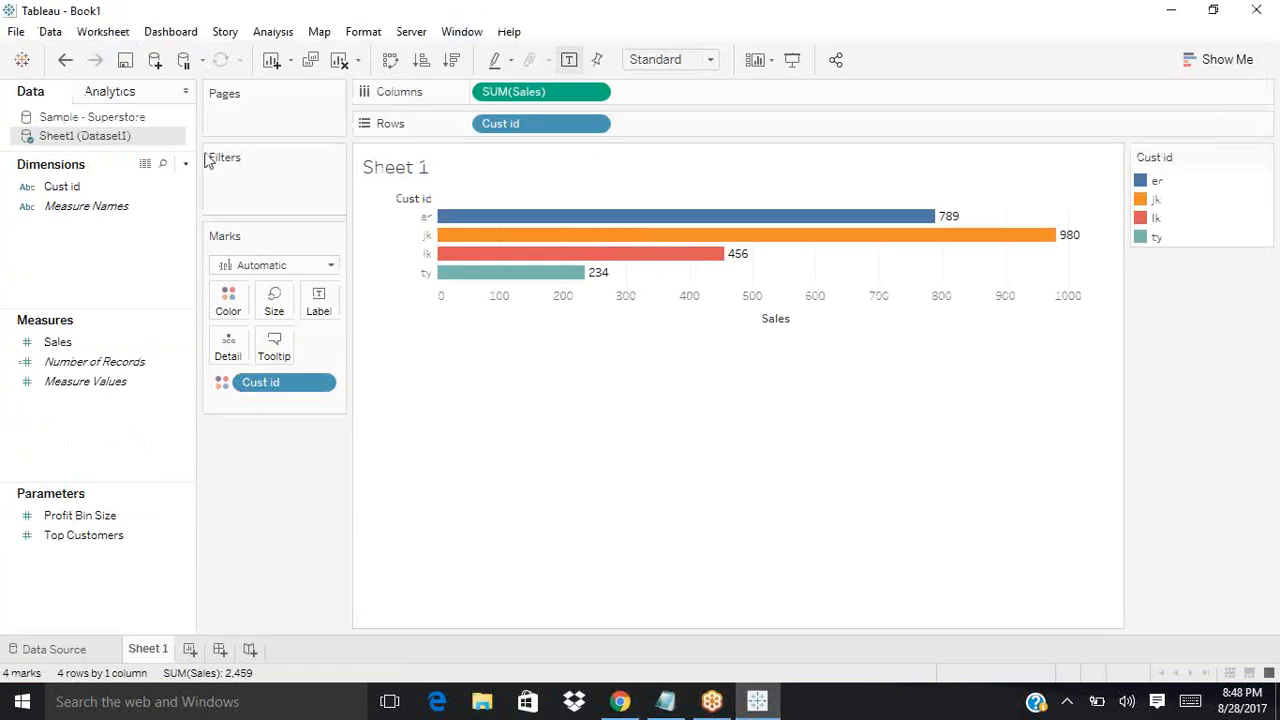
{"action": "double_click", "coordinate": [98, 140]}
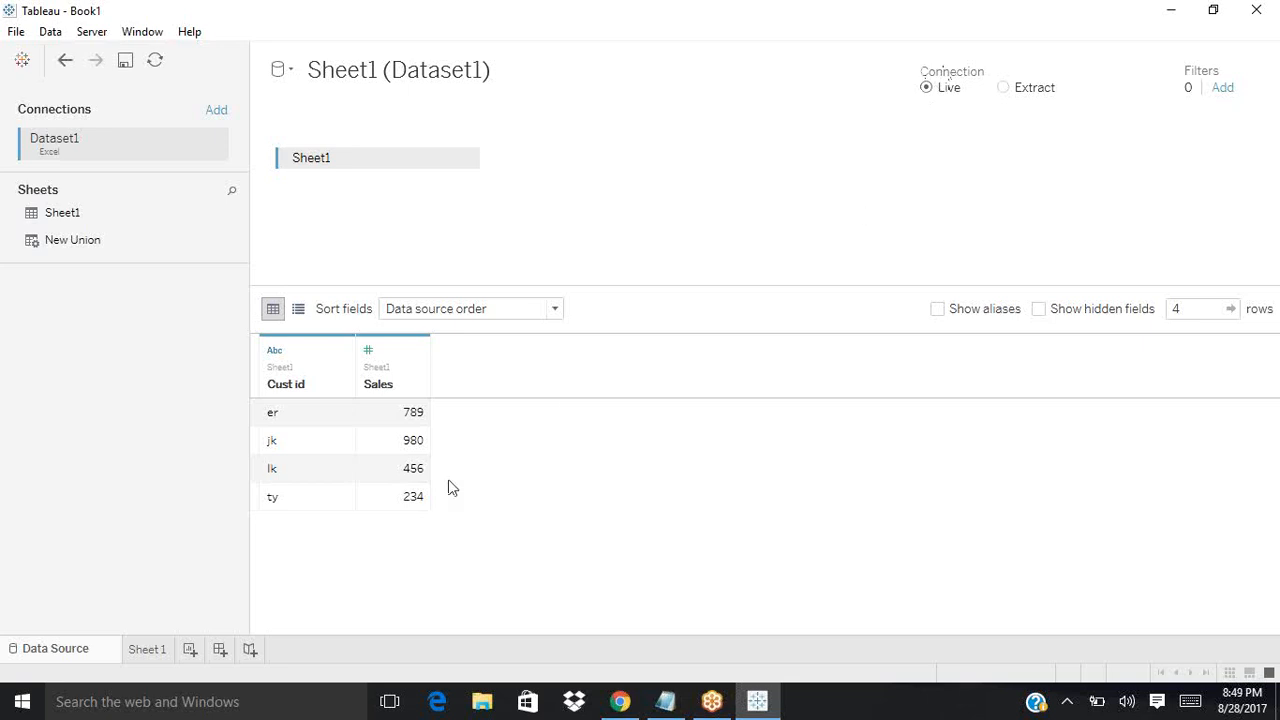
Step: Try the packed bubbles, treemap, pie, stacked bars and text table chart types on the Sheet 1 worksheet
{"action": "left_click", "coordinate": [150, 652]}
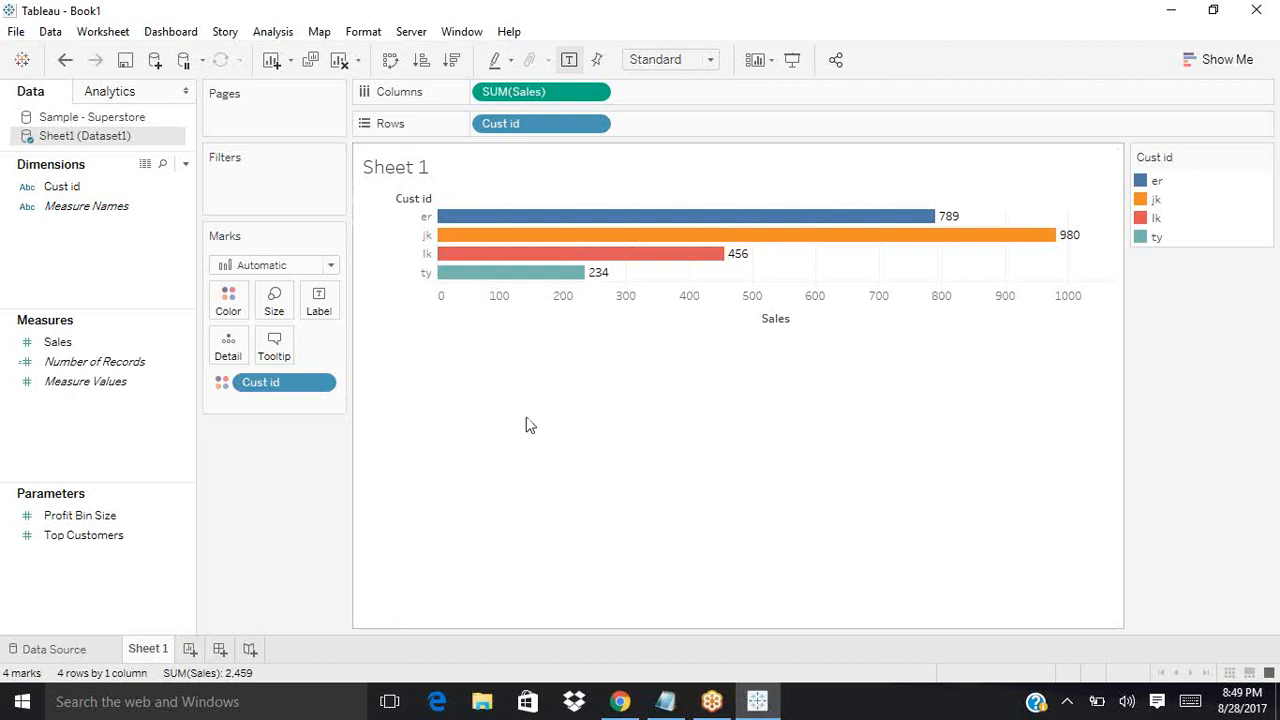
{"action": "left_click", "coordinate": [1208, 62]}
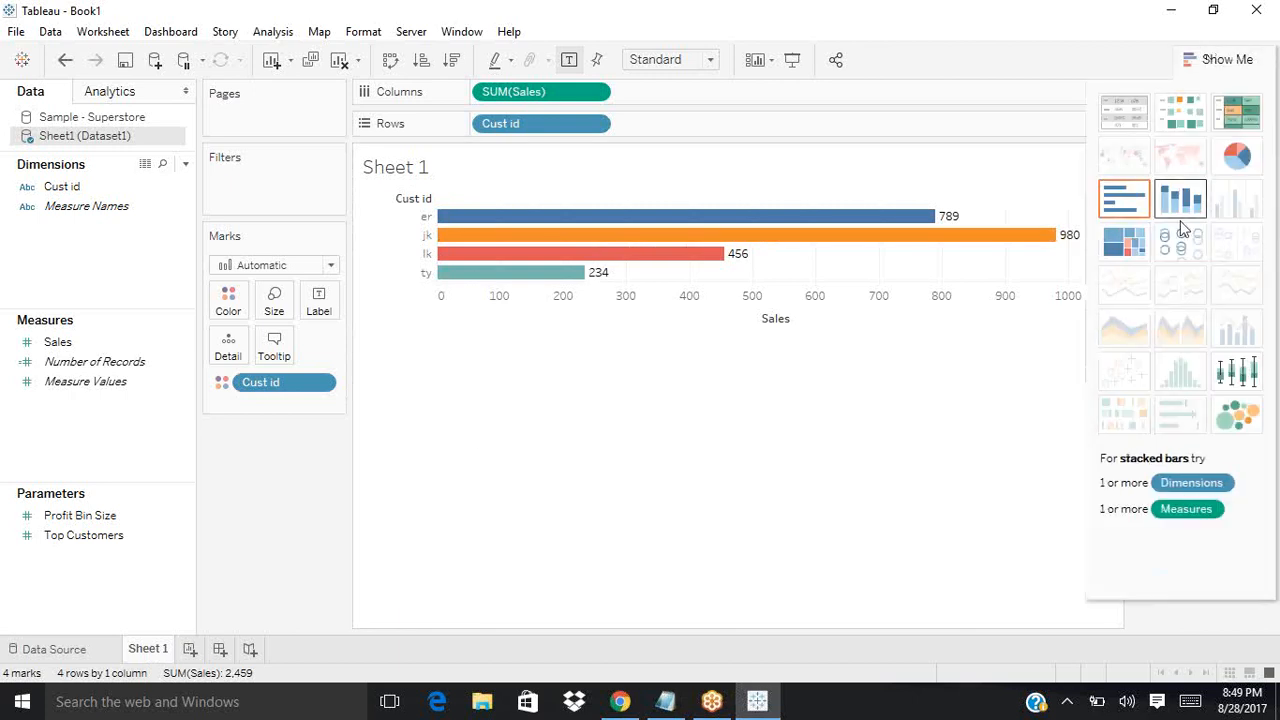
{"action": "left_click", "coordinate": [1242, 414]}
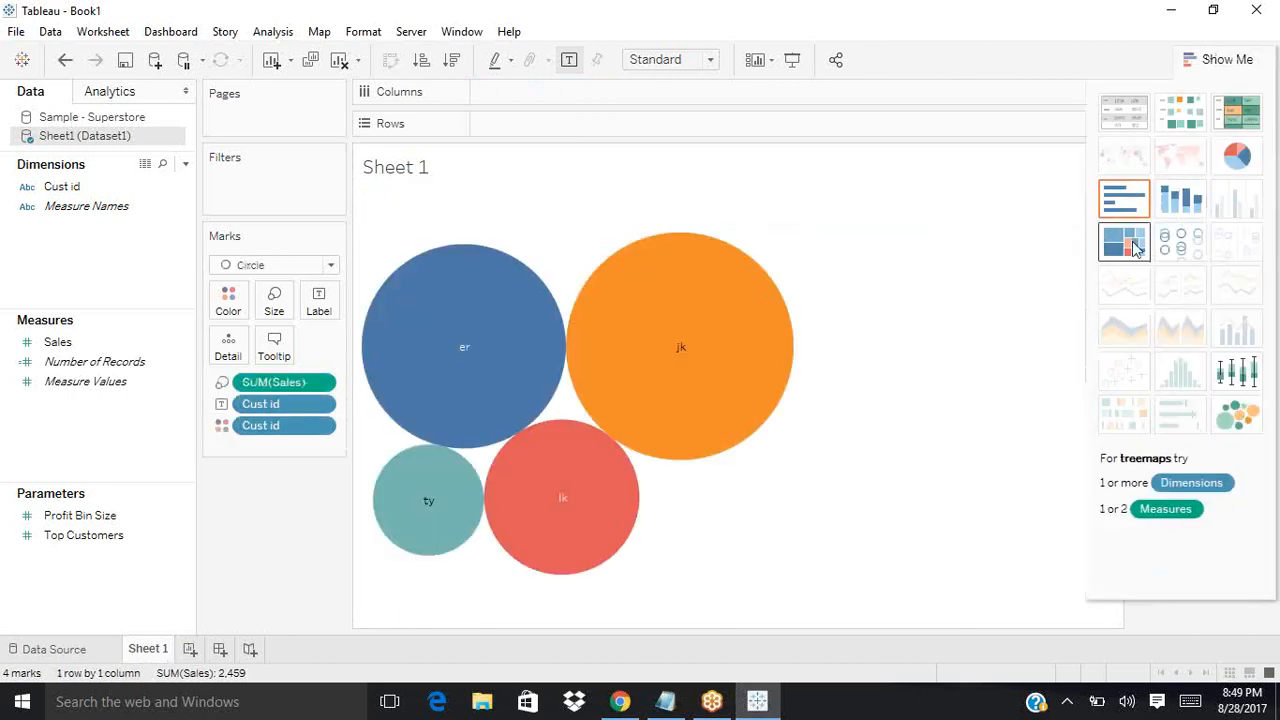
{"action": "left_click", "coordinate": [1138, 245]}
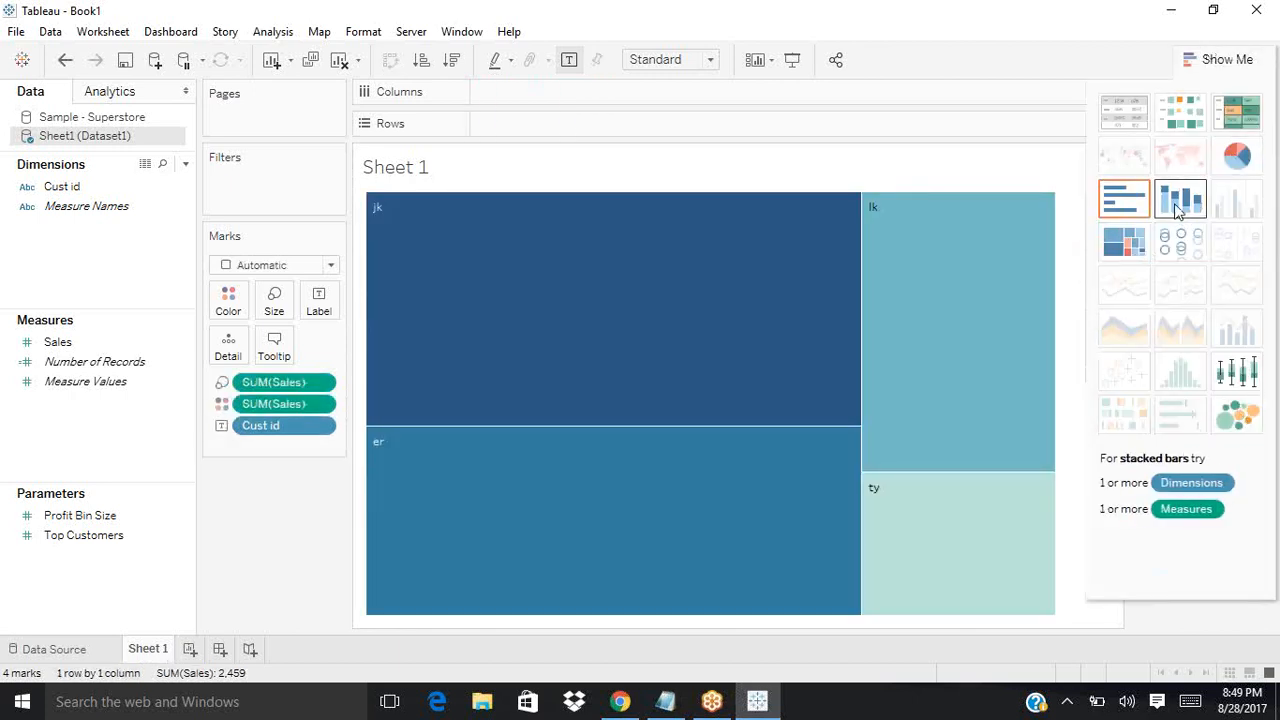
{"action": "left_click", "coordinate": [1234, 160]}
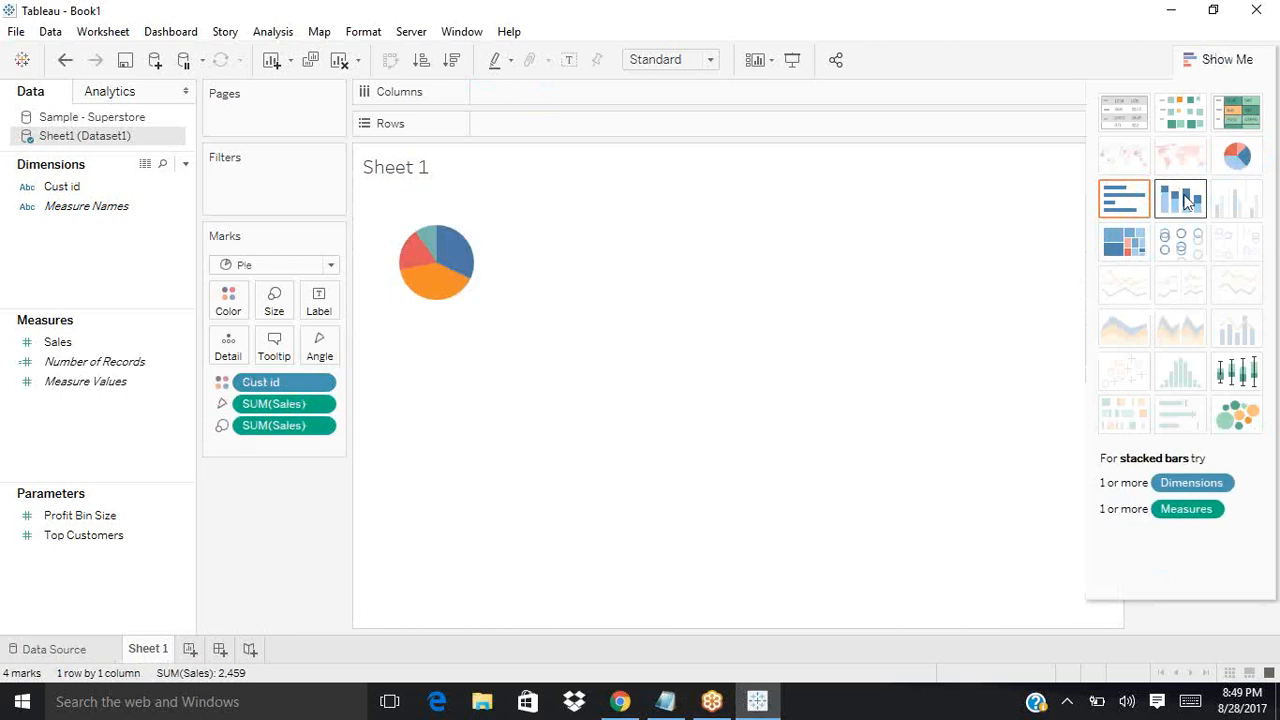
{"action": "left_click", "coordinate": [1186, 200]}
{"action": "left_click", "coordinate": [1135, 131]}
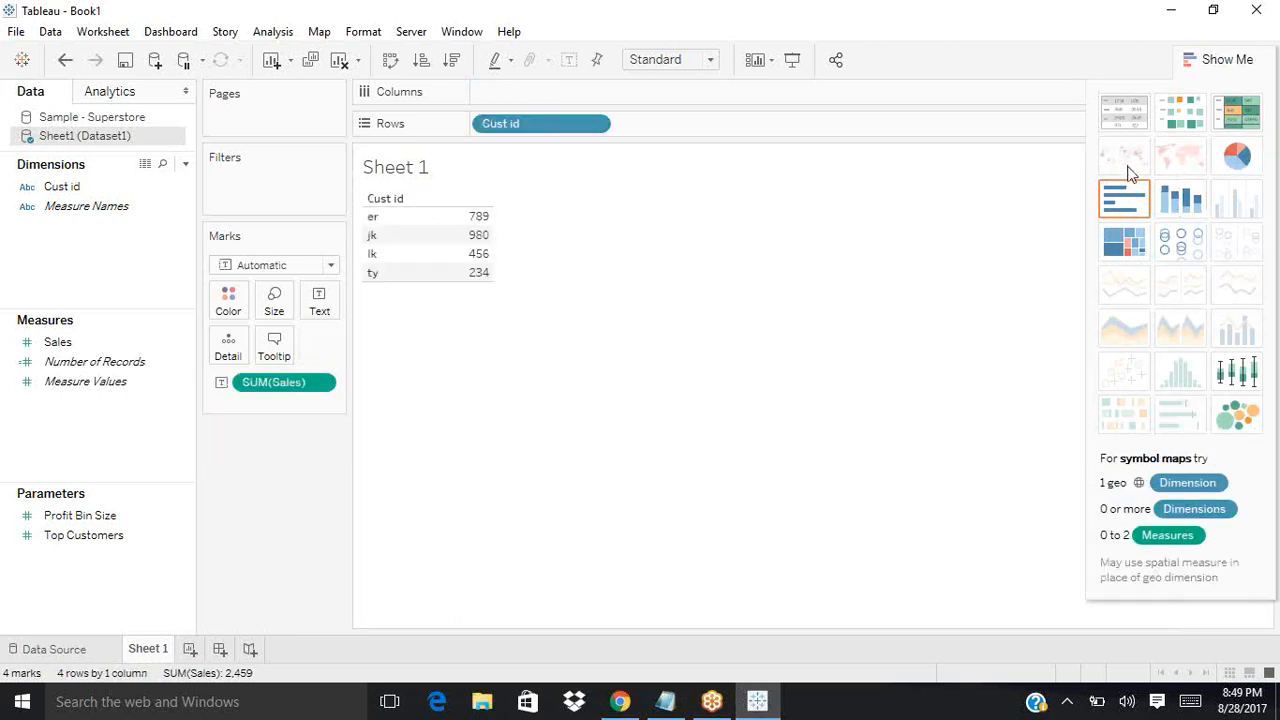
Step: Change the Sheet 1 view to horizontal bars and color the bars by Cust id
{"action": "left_click", "coordinate": [1127, 202]}
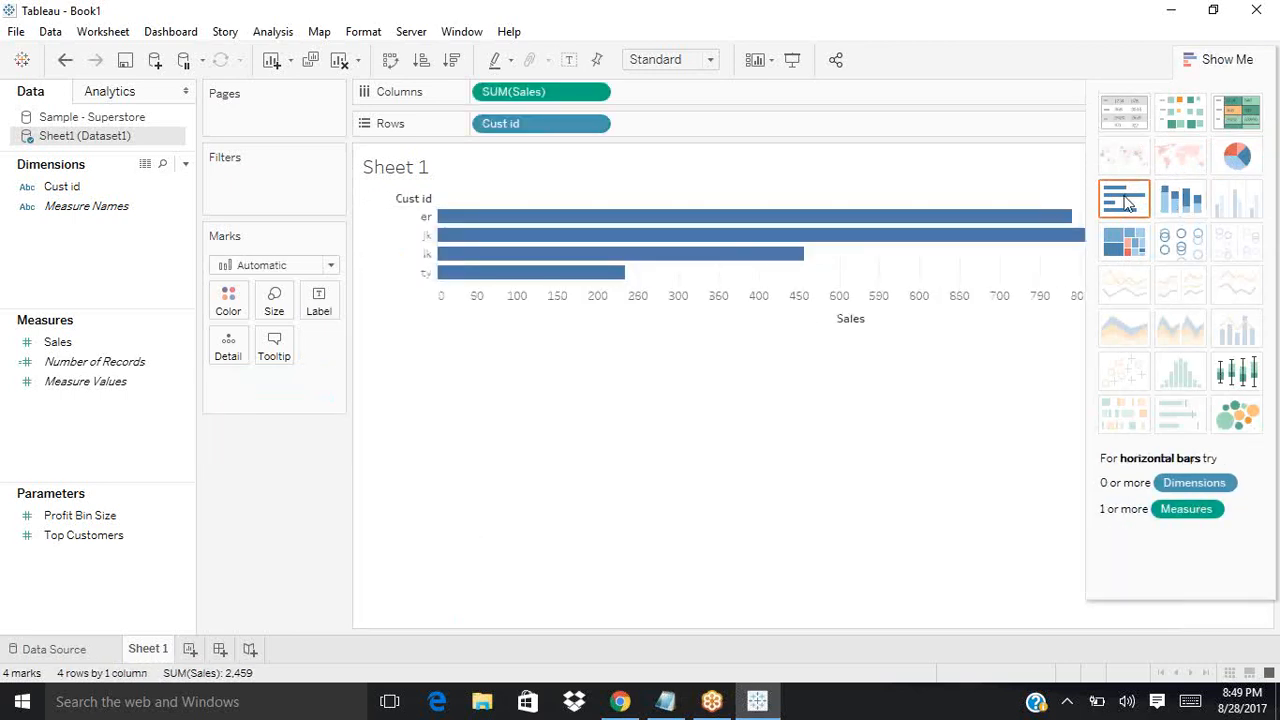
{"action": "left_click_drag", "start_coordinate": [62, 186], "coordinate": [228, 300]}
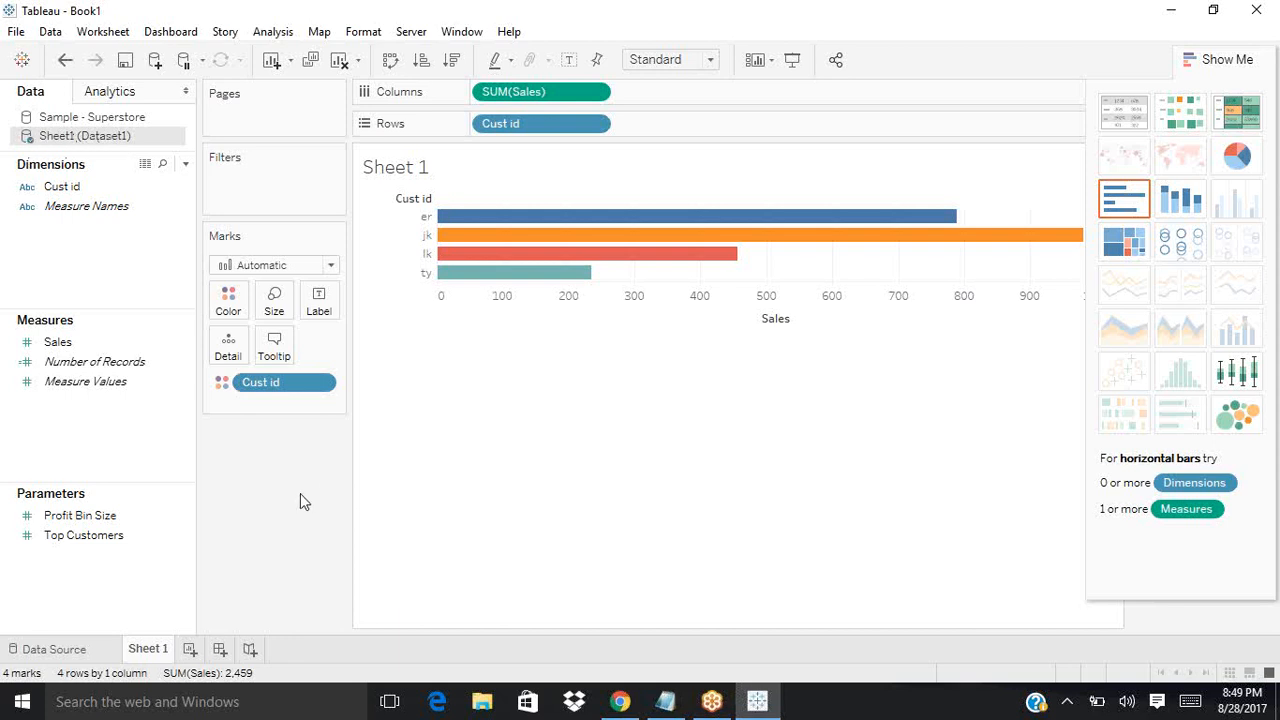
Step: Switch to the 7am IST.txt notes and add the dash-underlined heading "How to refresh live connection" with blank lines below it
{"action": "left_click", "coordinate": [1168, 14]}
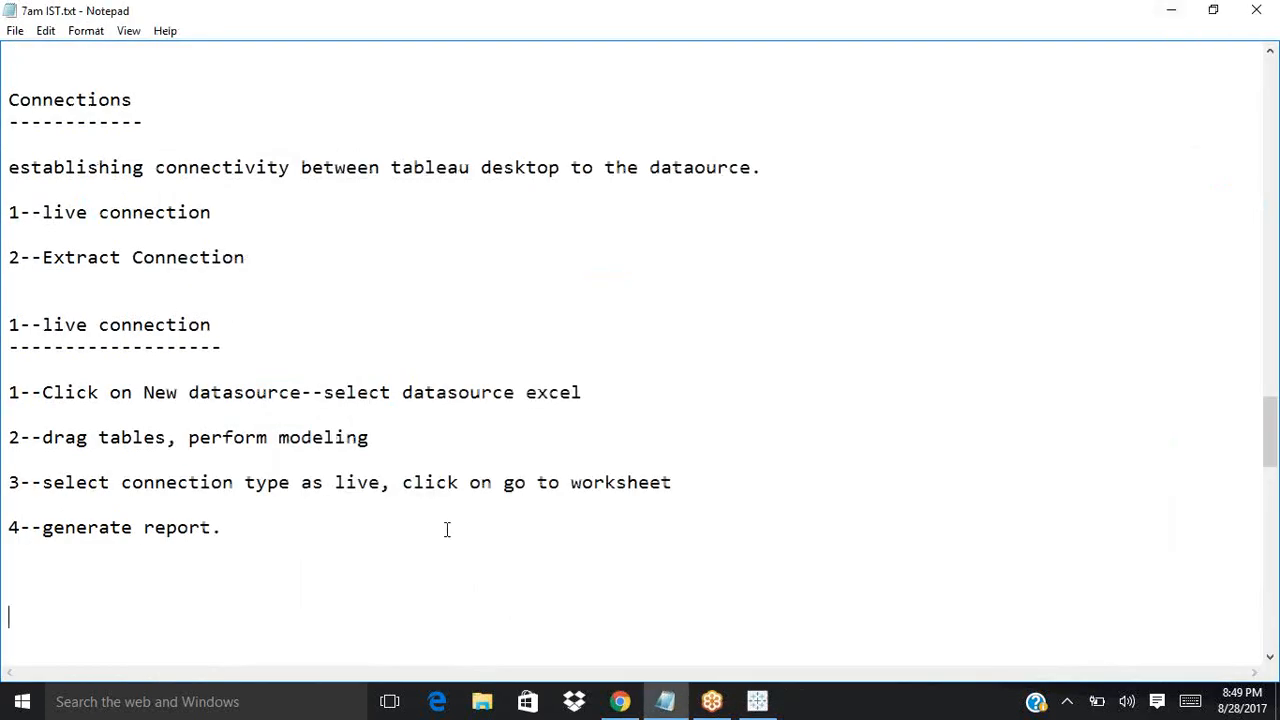
{"action": "type", "text": "How to refresh"}
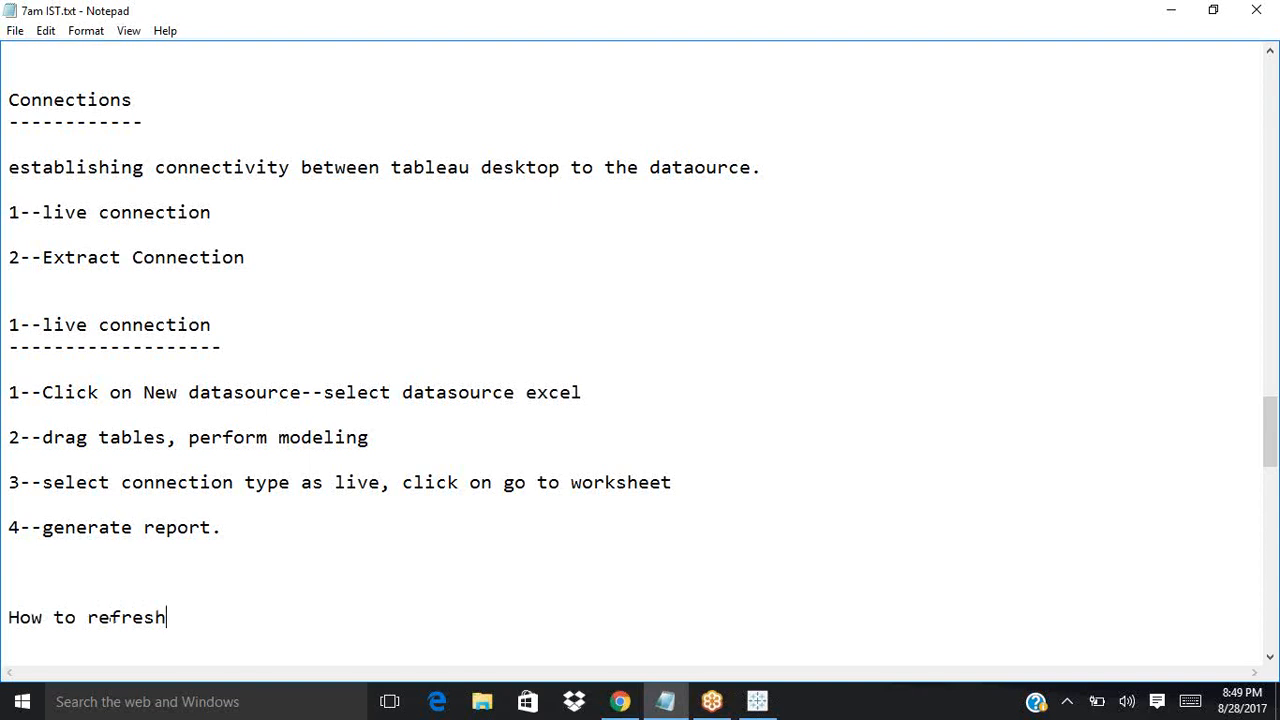
{"action": "type", "text": " live connection "}
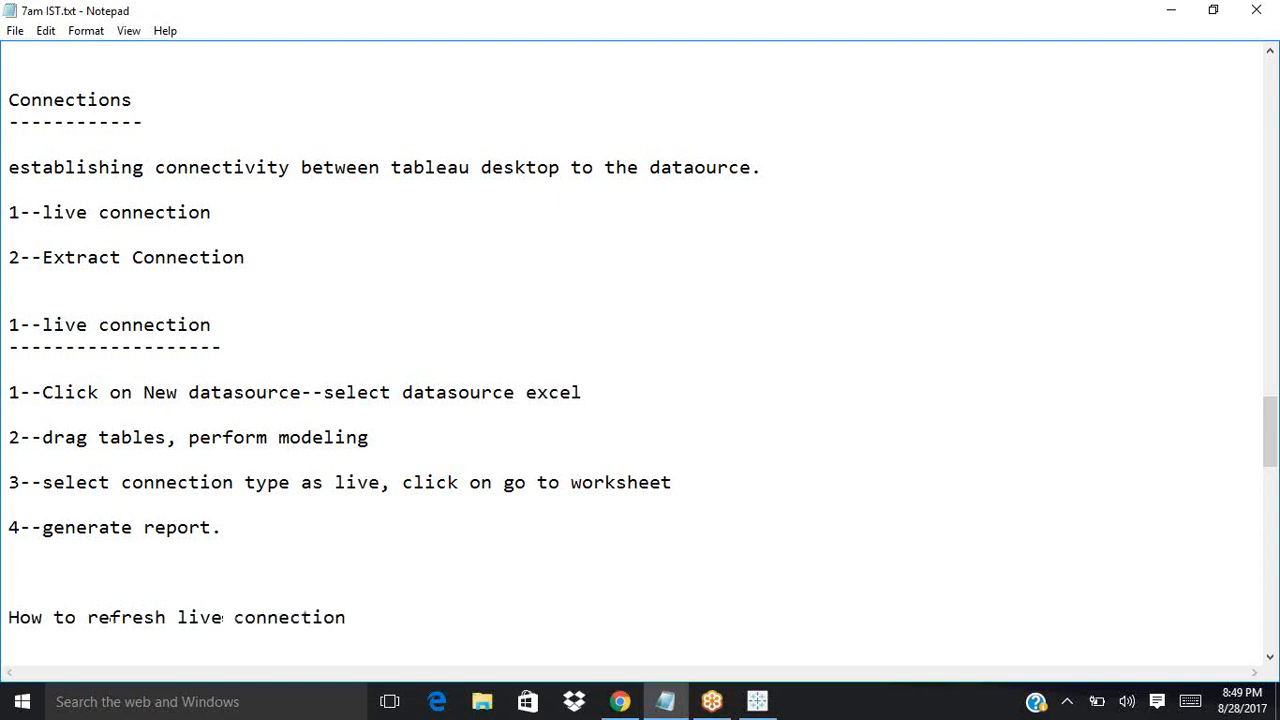
{"action": "type", "text": "------------------------------"}
{"action": "key", "text": "Return"}
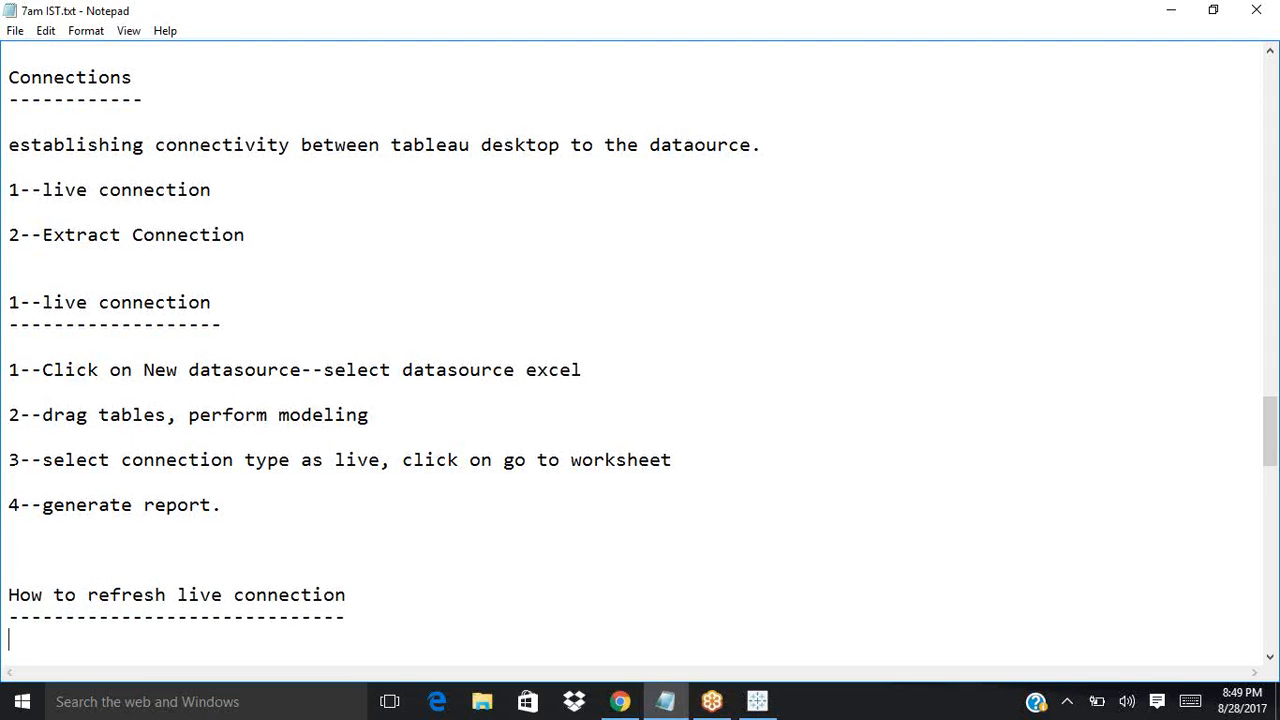
{"action": "key", "text": "Return"}
{"action": "key", "text": "Return"}
{"action": "key", "text": "Return"}
{"action": "key", "text": "Return"}
{"action": "key", "text": "Return"}
{"action": "key", "text": "Return"}
{"action": "key", "text": "Return"}
{"action": "key", "text": "Return"}
{"action": "key", "text": "Return"}
{"action": "key", "text": "Return"}
{"action": "key", "text": "Return"}
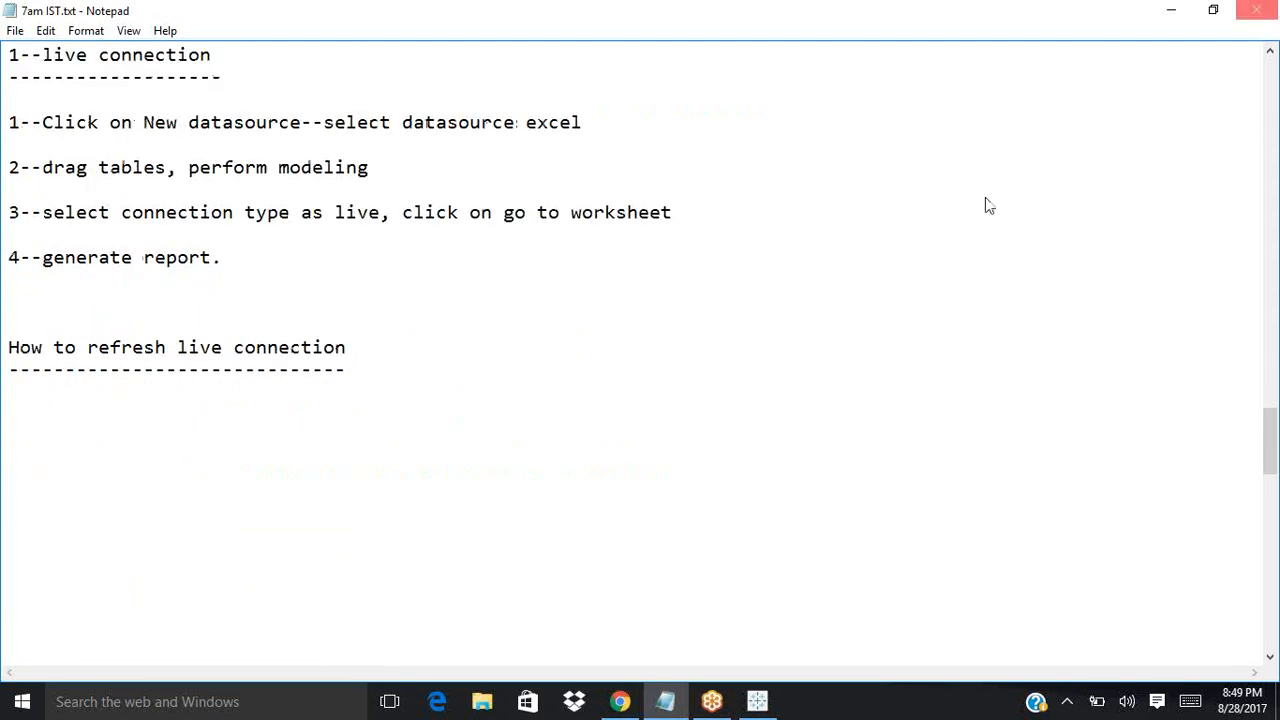
Step: Open Dataset1.xlsx from the desktop in Excel and add the Cust id values hj in A6 and fg in A7
{"action": "left_click", "coordinate": [1175, 10]}
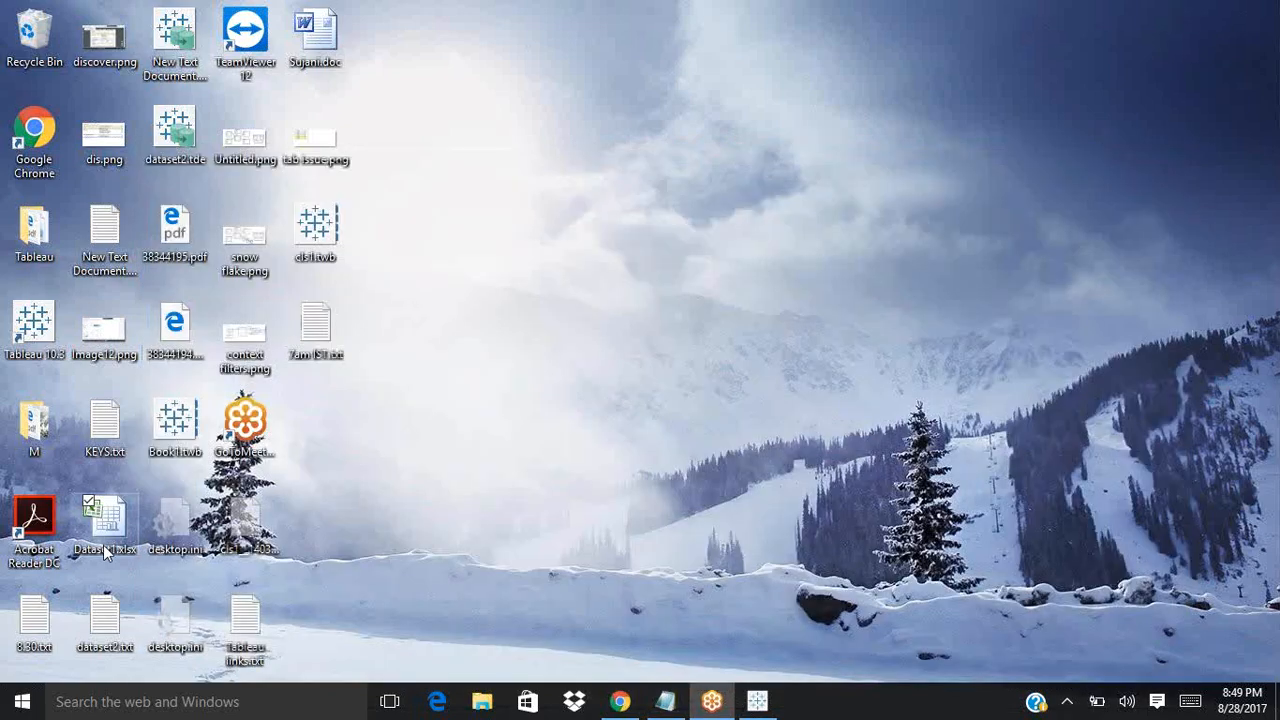
{"action": "double_click", "coordinate": [105, 550]}
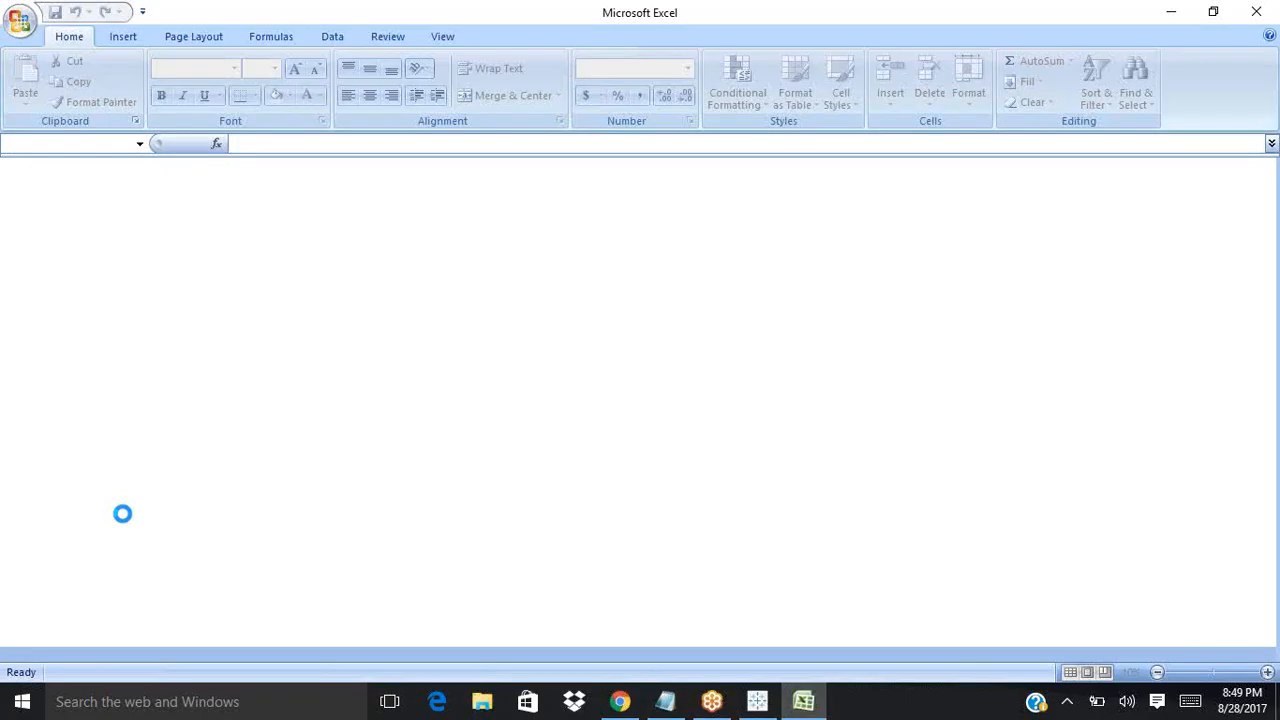
{"action": "type", "text": "hj"}
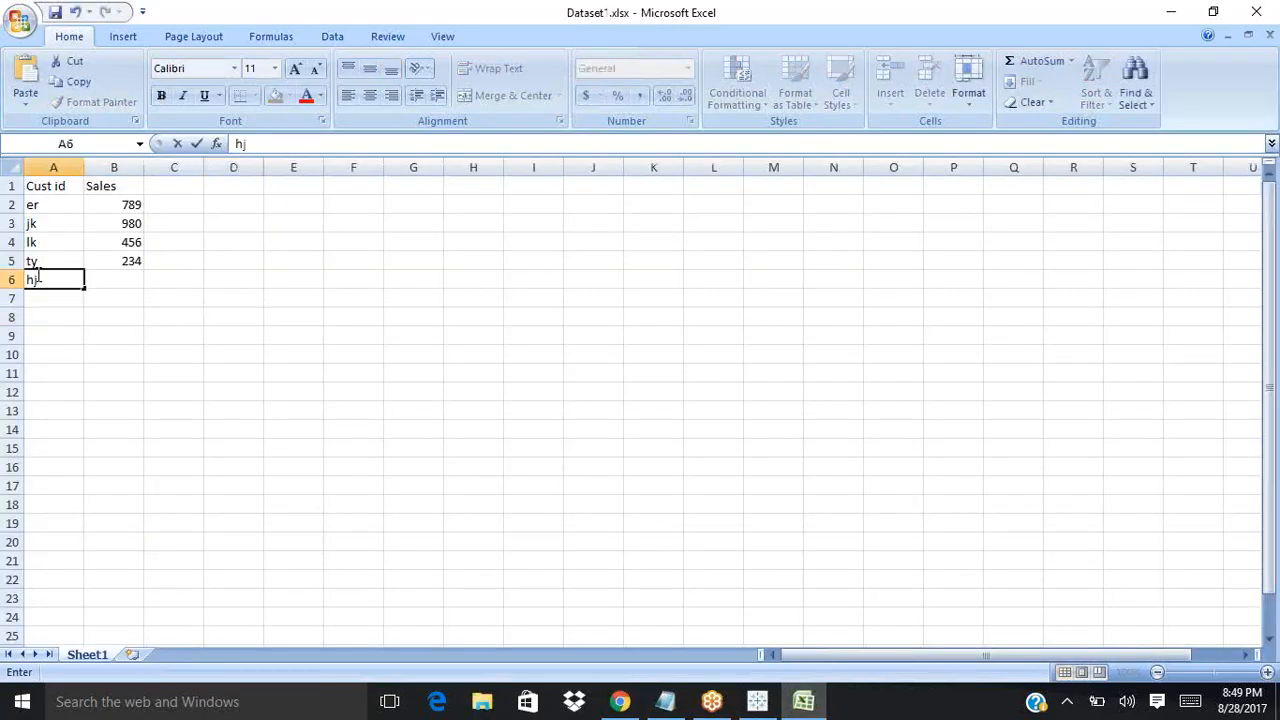
{"action": "key", "text": "Return"}
{"action": "type", "text": "fg"}
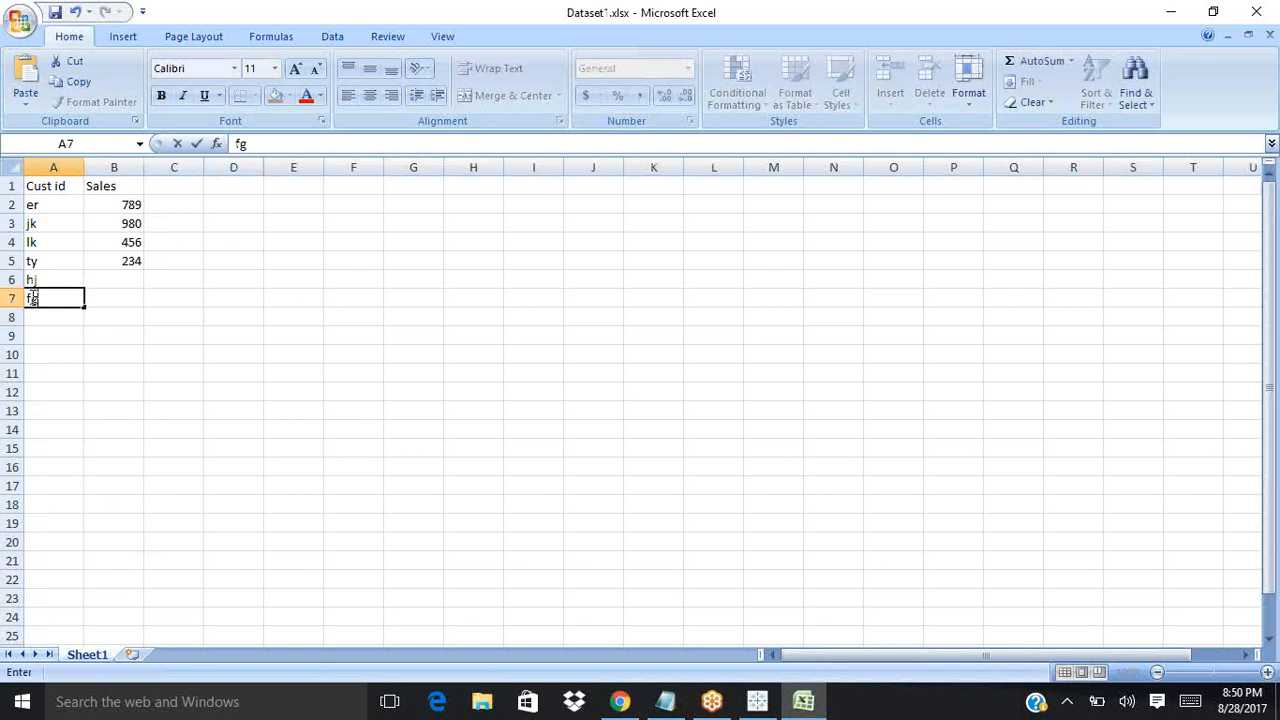
Step: Enter the sales values 567 in B6 and 456 in B7, save the workbook and close Excel
{"action": "left_click", "coordinate": [126, 278]}
{"action": "type", "text": "567"}
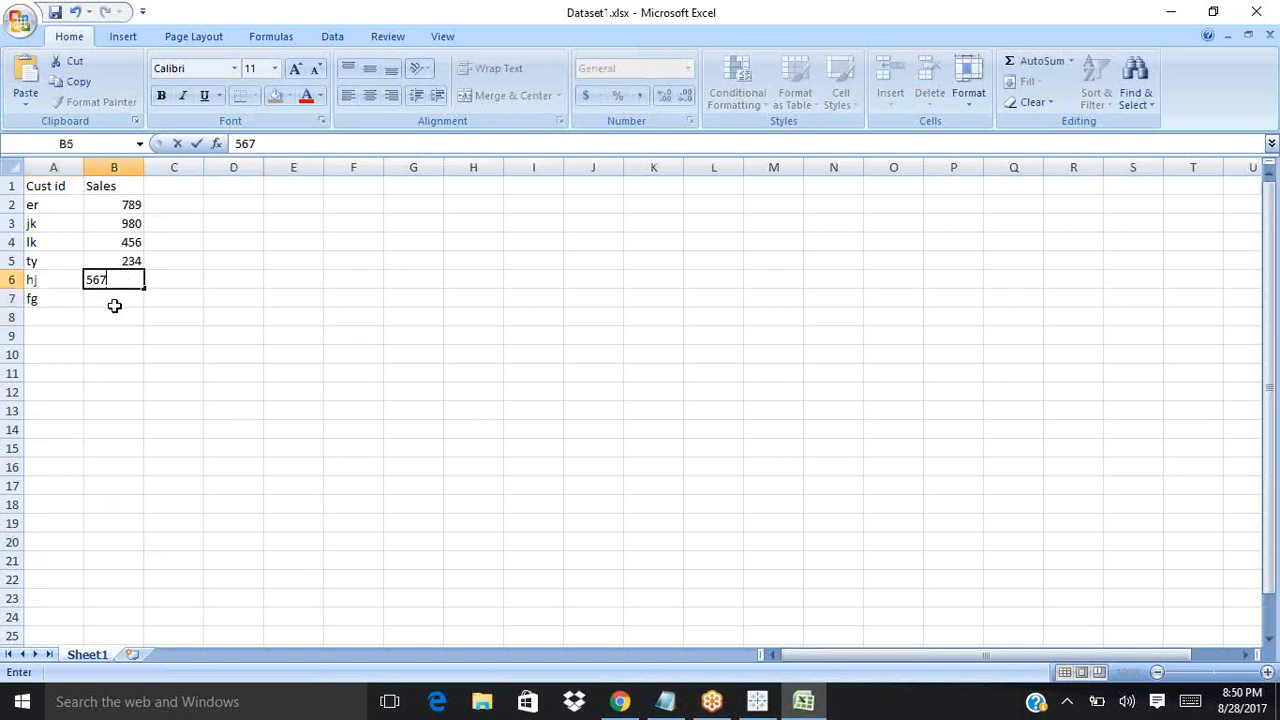
{"action": "left_click", "coordinate": [114, 304]}
{"action": "type", "text": "456"}
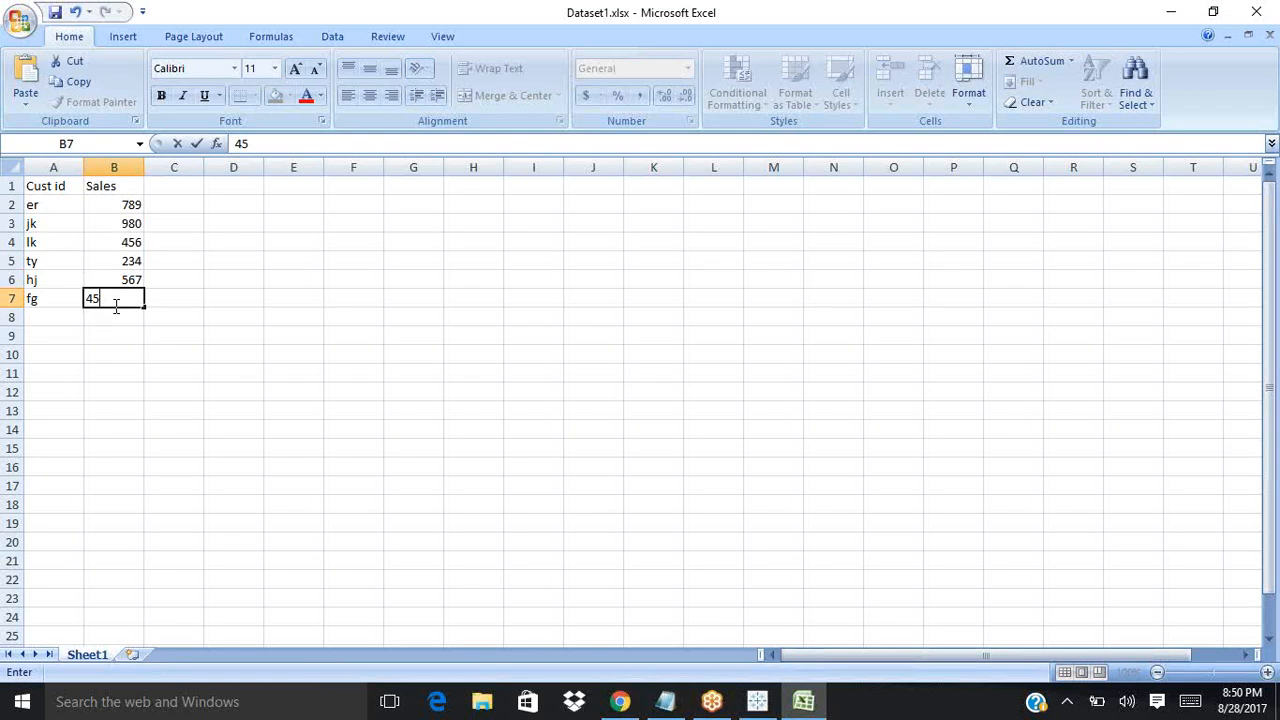
{"action": "left_click", "coordinate": [380, 305]}
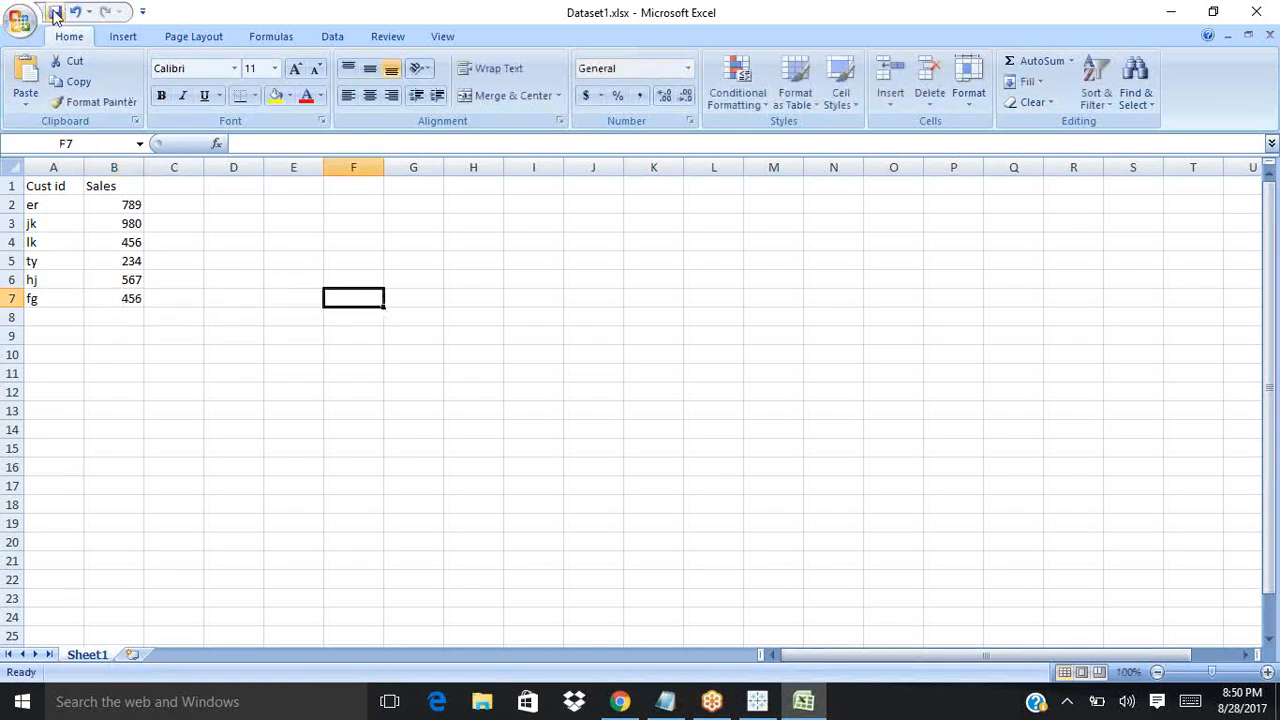
{"action": "left_click", "coordinate": [1270, 12]}
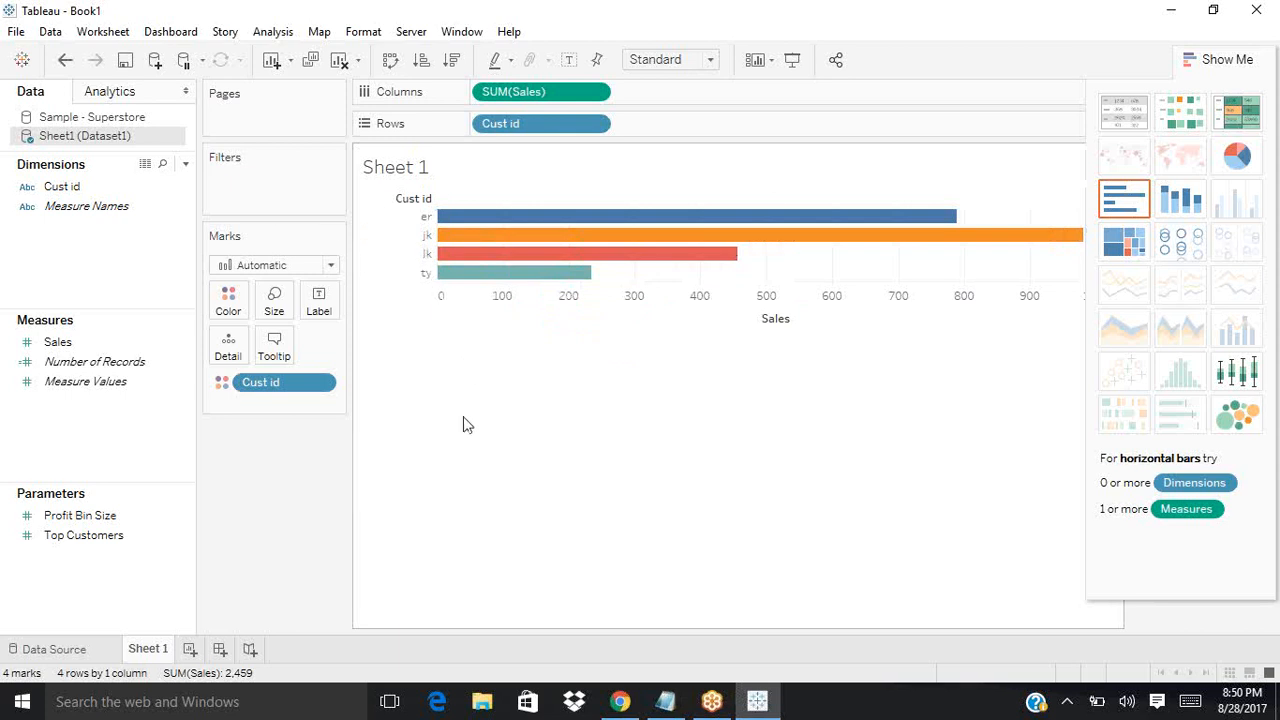
Step: In Tableau, refresh the Sheet1 (Dataset1) data source and reopen its list of commands
{"action": "right_click", "coordinate": [99, 141]}
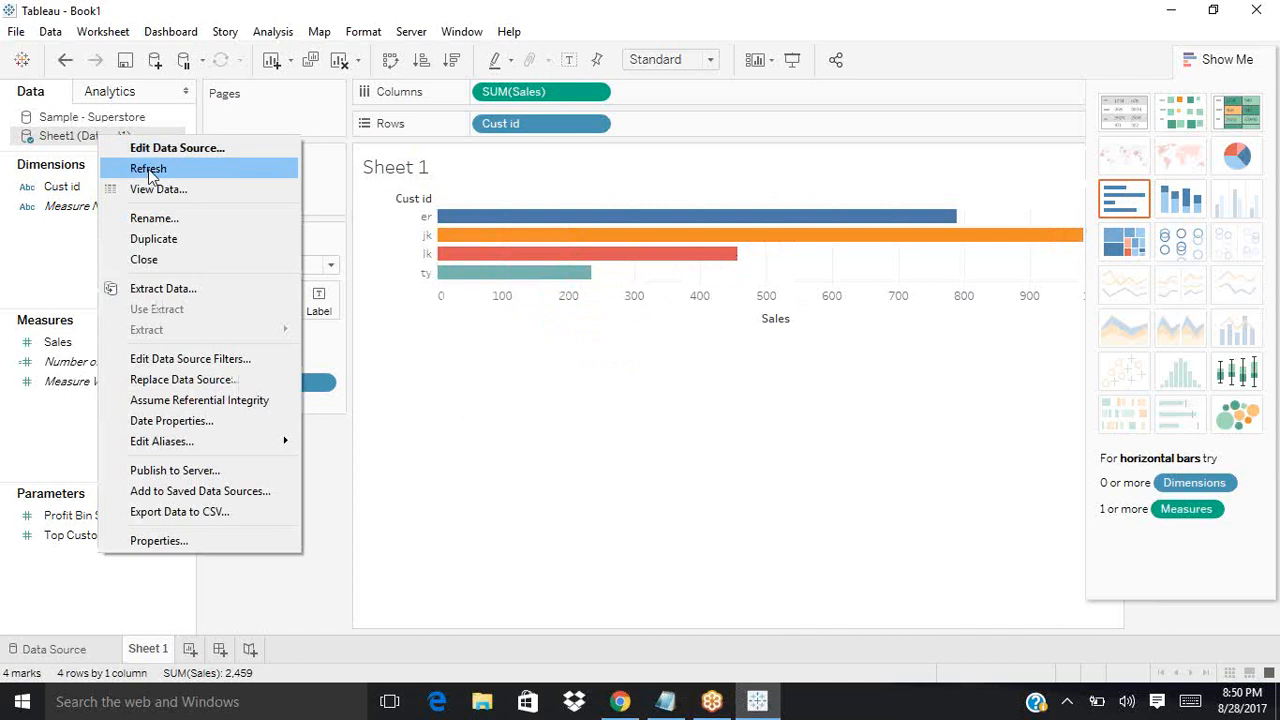
{"action": "left_click", "coordinate": [150, 170]}
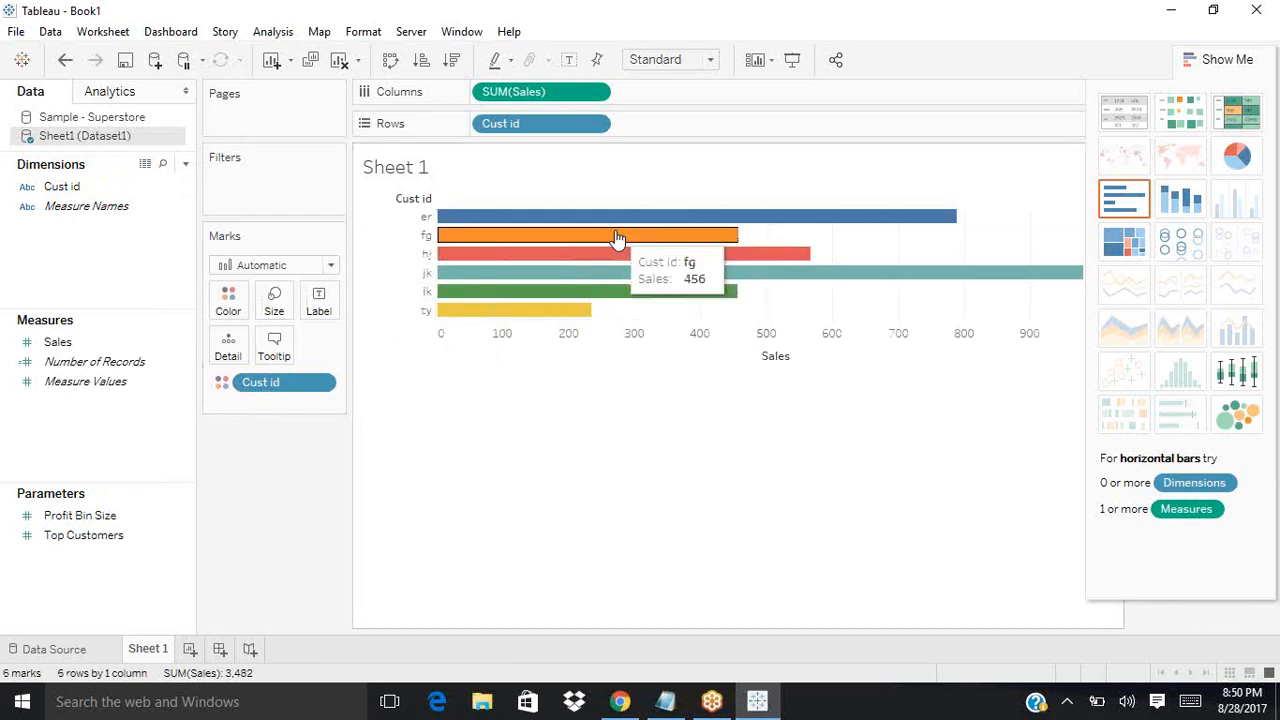
{"action": "right_click", "coordinate": [122, 136]}
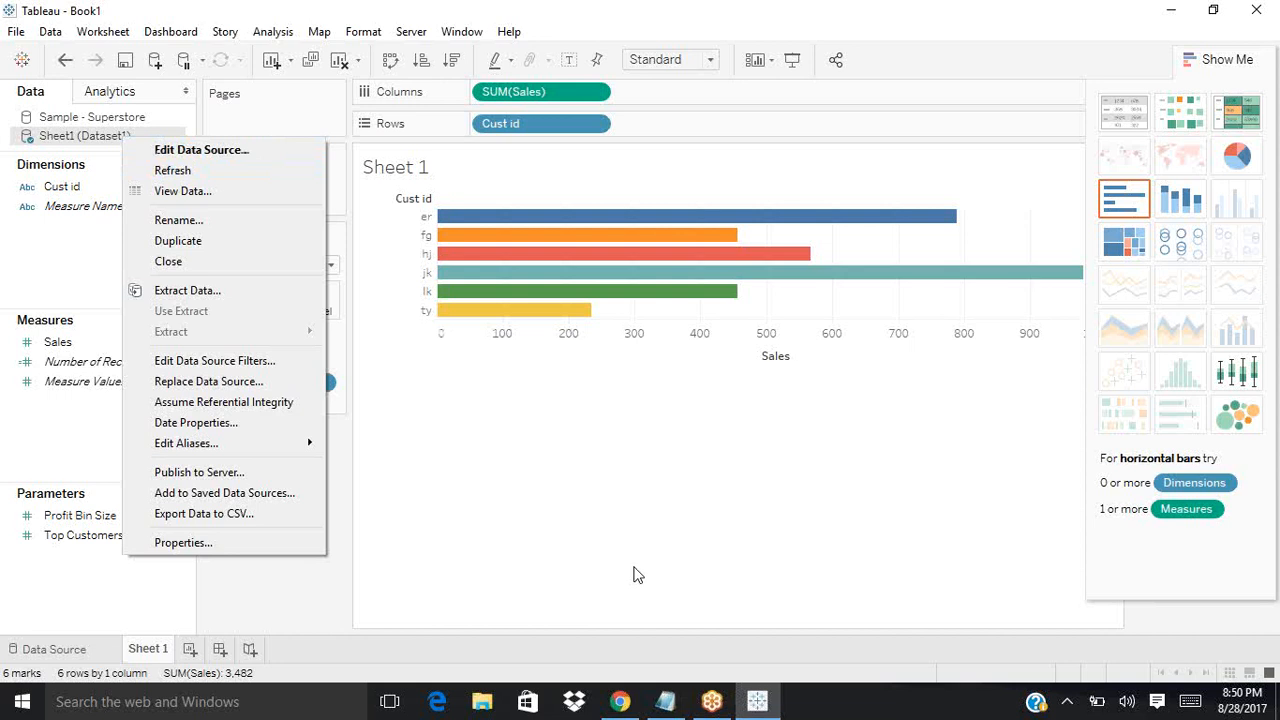
Step: Switch to the notes and add "select datasource--rightclick--refresh" under the refresh heading
{"action": "left_click", "coordinate": [667, 706]}
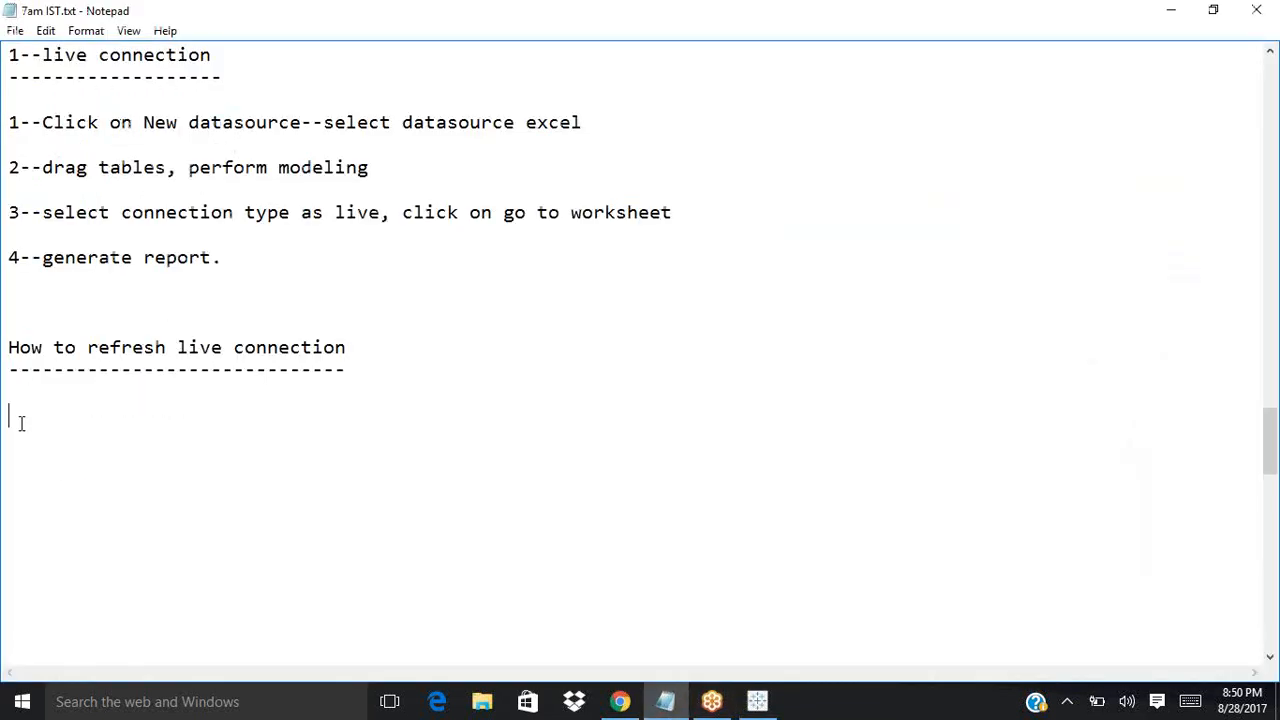
{"action": "type", "text": "select datasource"}
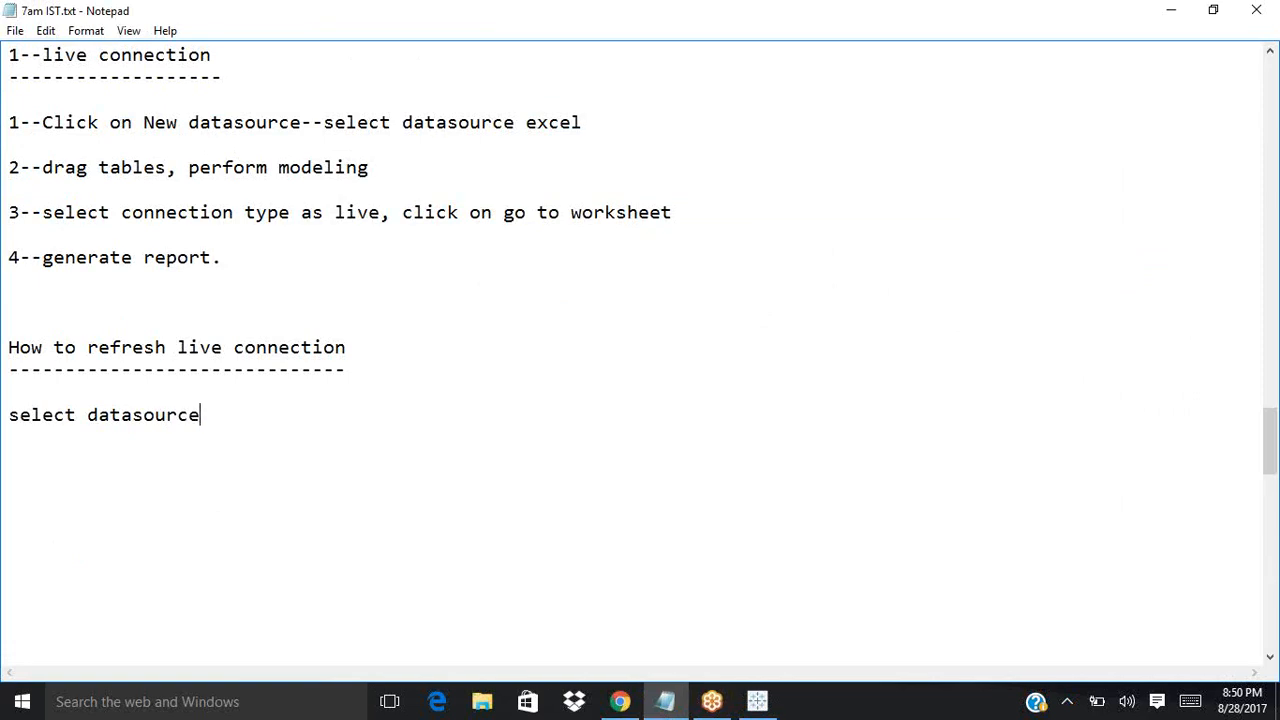
{"action": "type", "text": "--rightclick"}
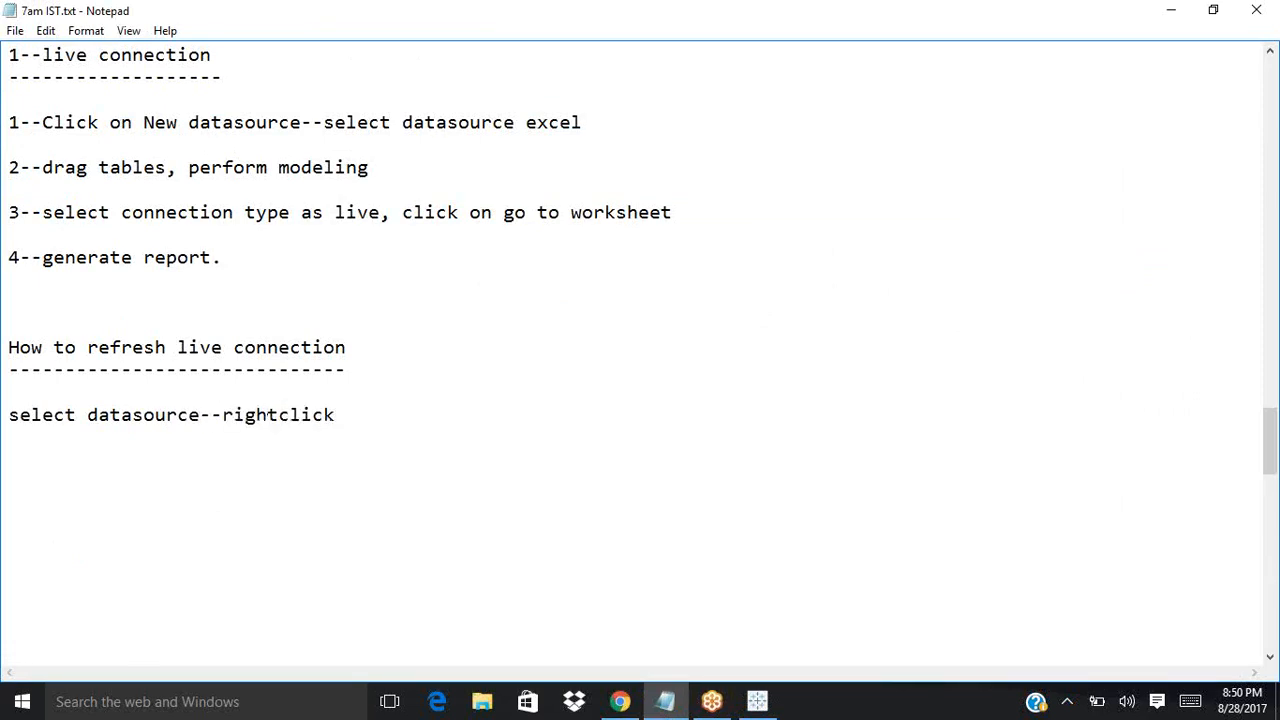
{"action": "type", "text": "--refresh"}
Step: Leave blank lines below the refresh instruction and add the dash-underlined heading "2--extract connection"
{"action": "key", "text": "Return"}
{"action": "key", "text": "Return"}
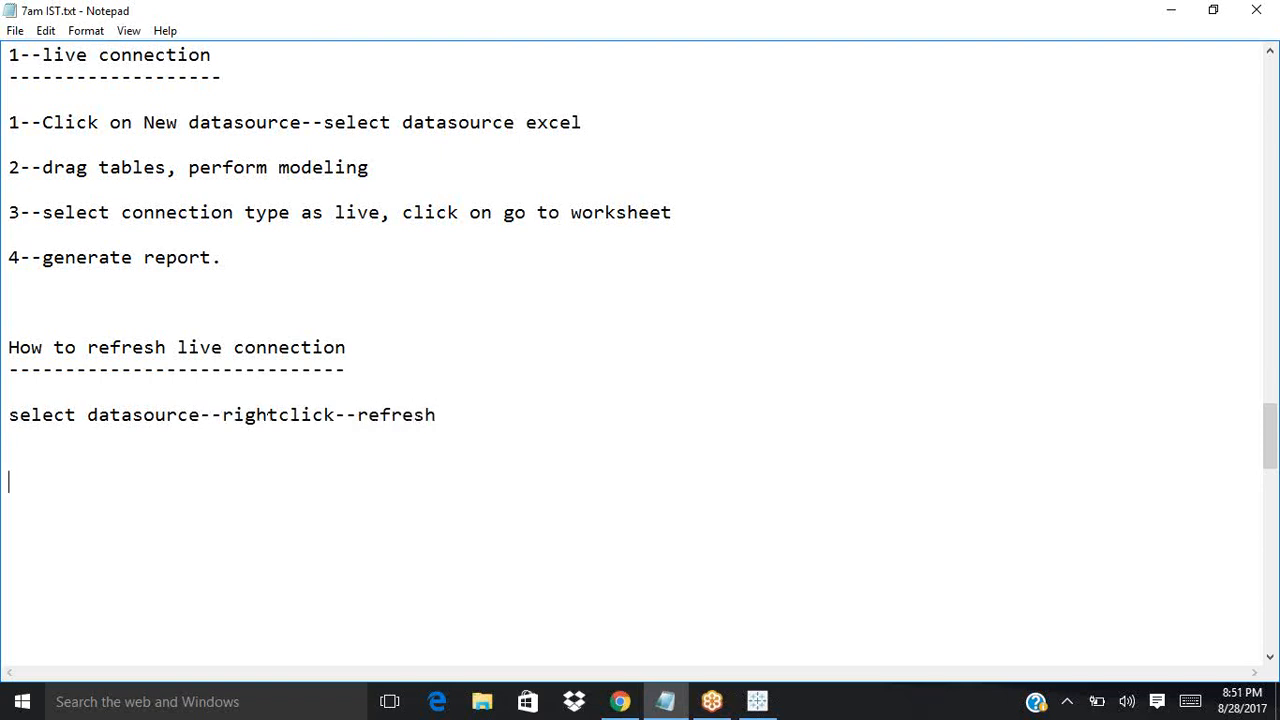
{"action": "type", "text": "2--extract connec"}
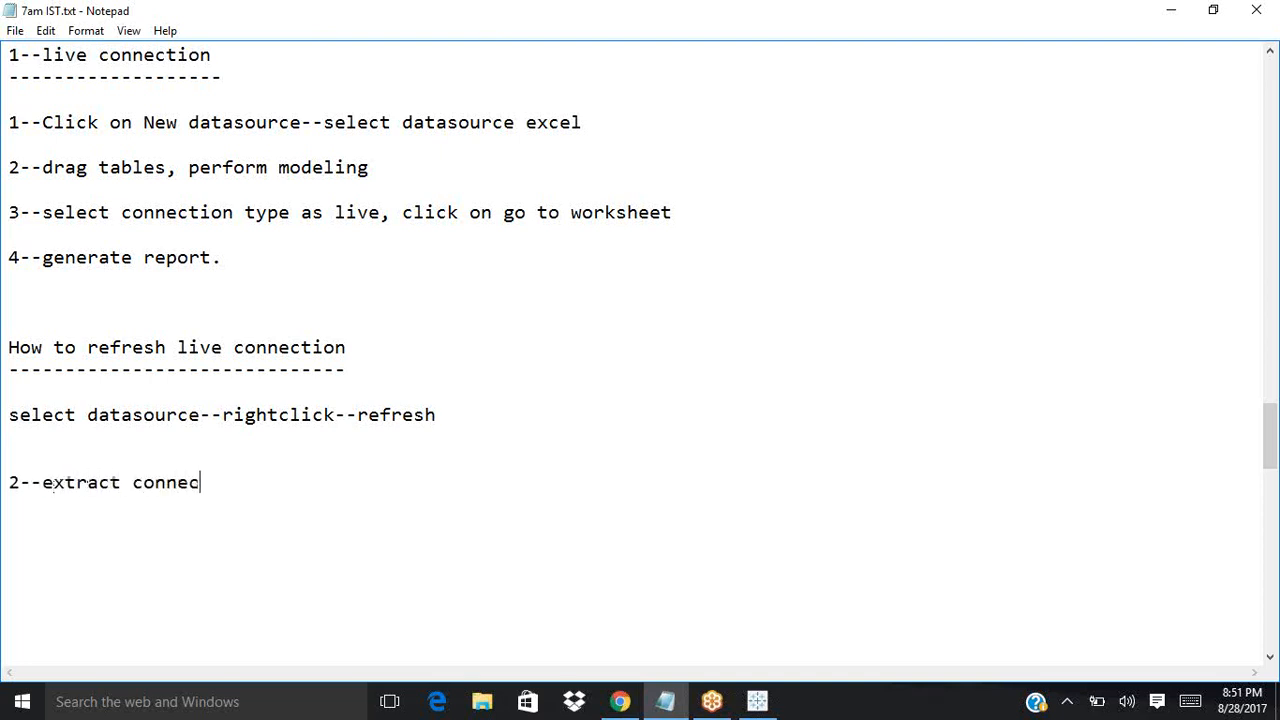
{"action": "type", "text": "tion"}
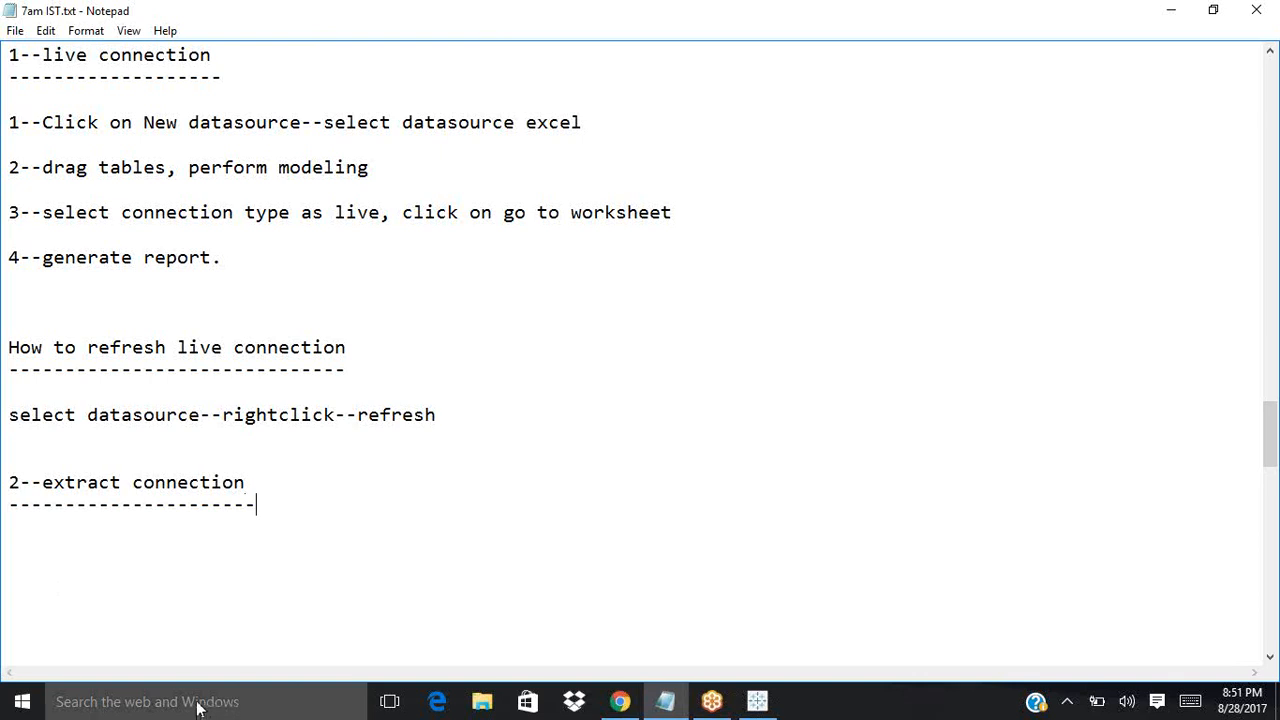
Step: Open Paint and draw a black-outlined rectangle about 133 × 94 px right of the blank canvas's center
{"action": "left_click", "coordinate": [198, 703]}
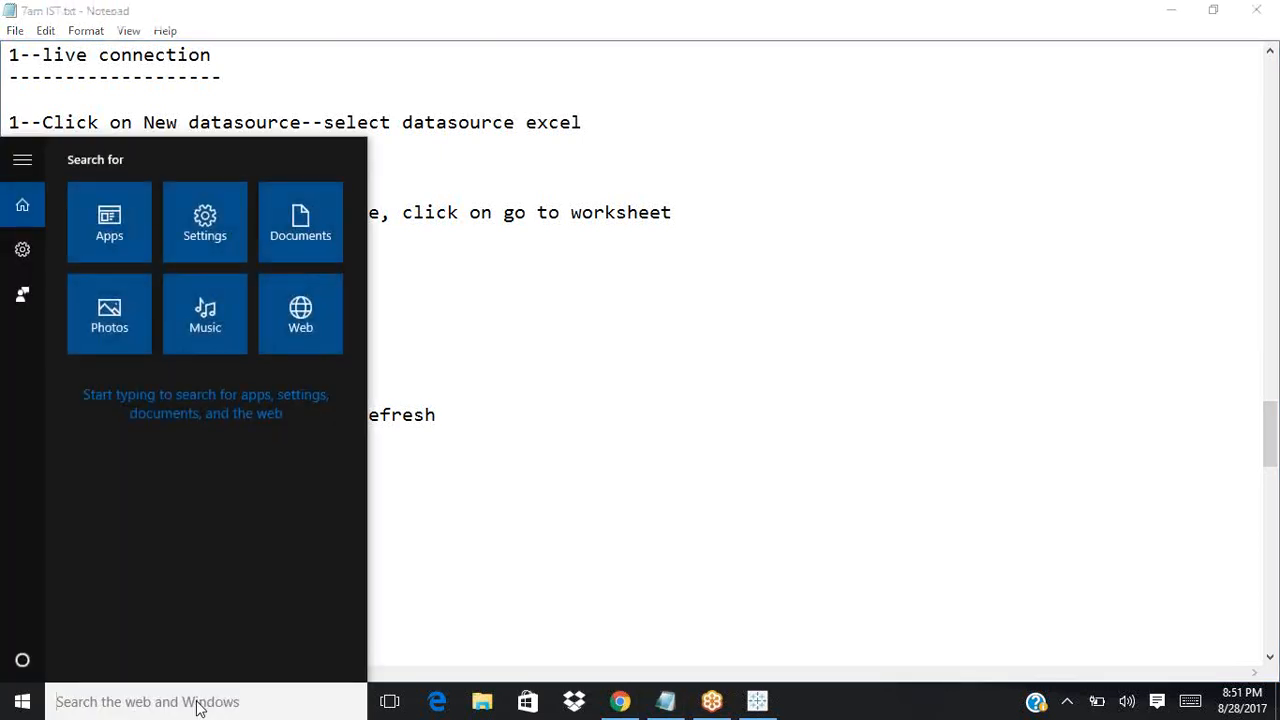
{"action": "type", "text": "paint"}
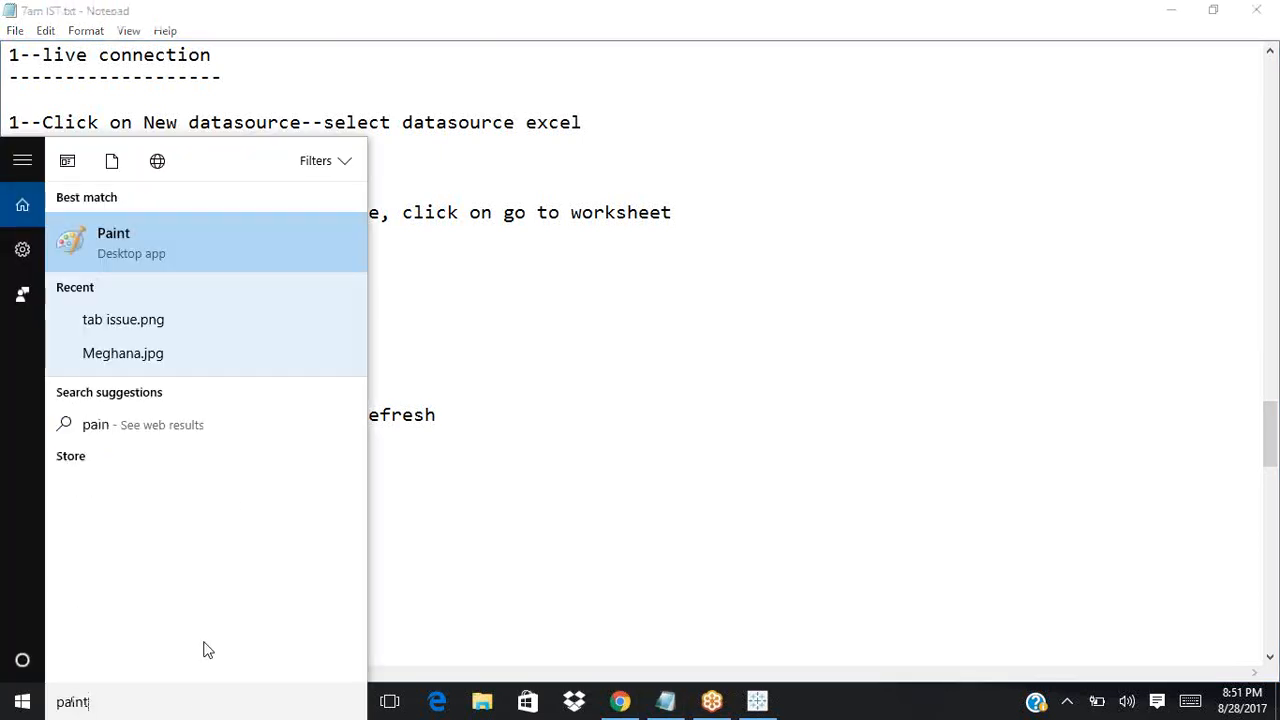
{"action": "left_click", "coordinate": [159, 240]}
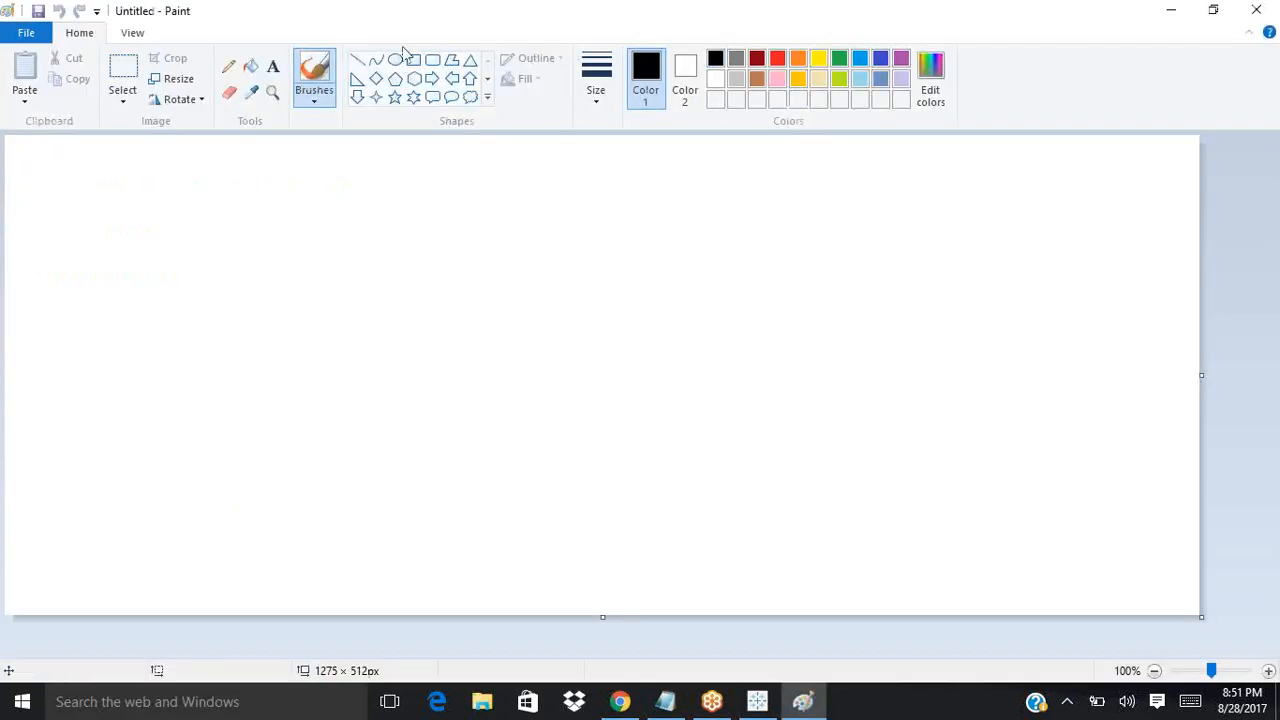
{"action": "left_click", "coordinate": [413, 60]}
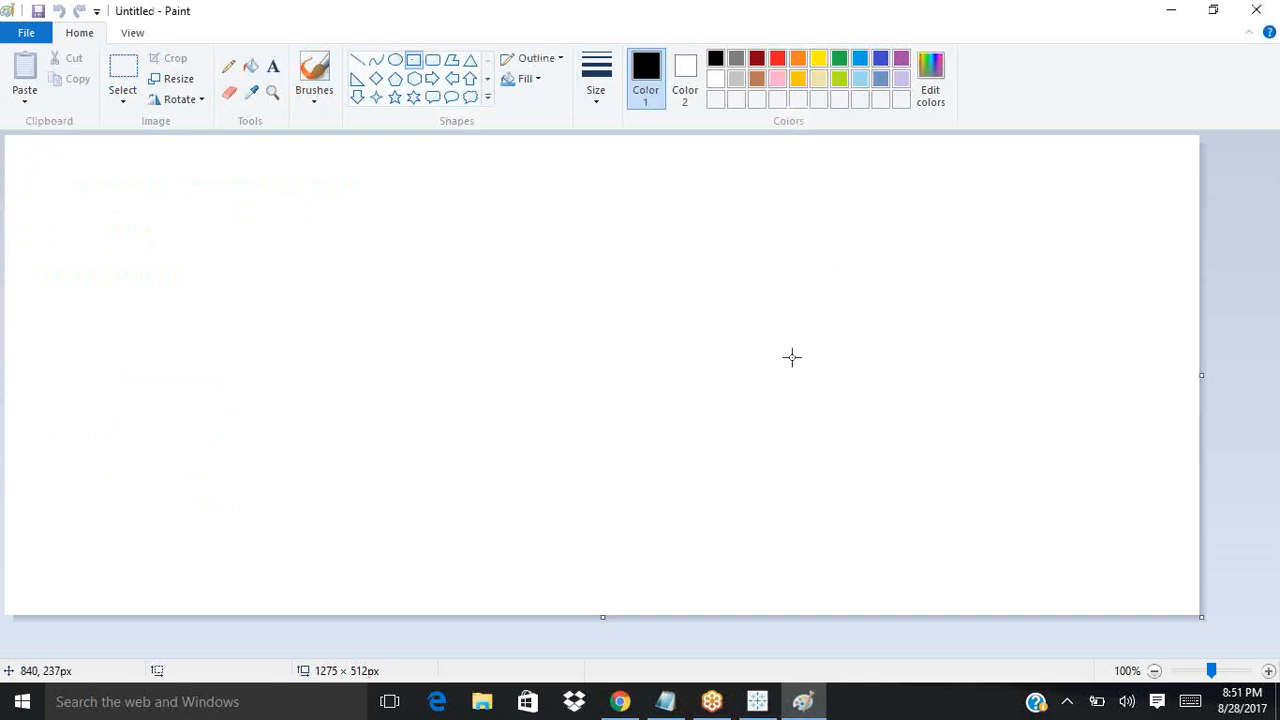
{"action": "left_click_drag", "start_coordinate": [793, 370], "coordinate": [913, 443]}
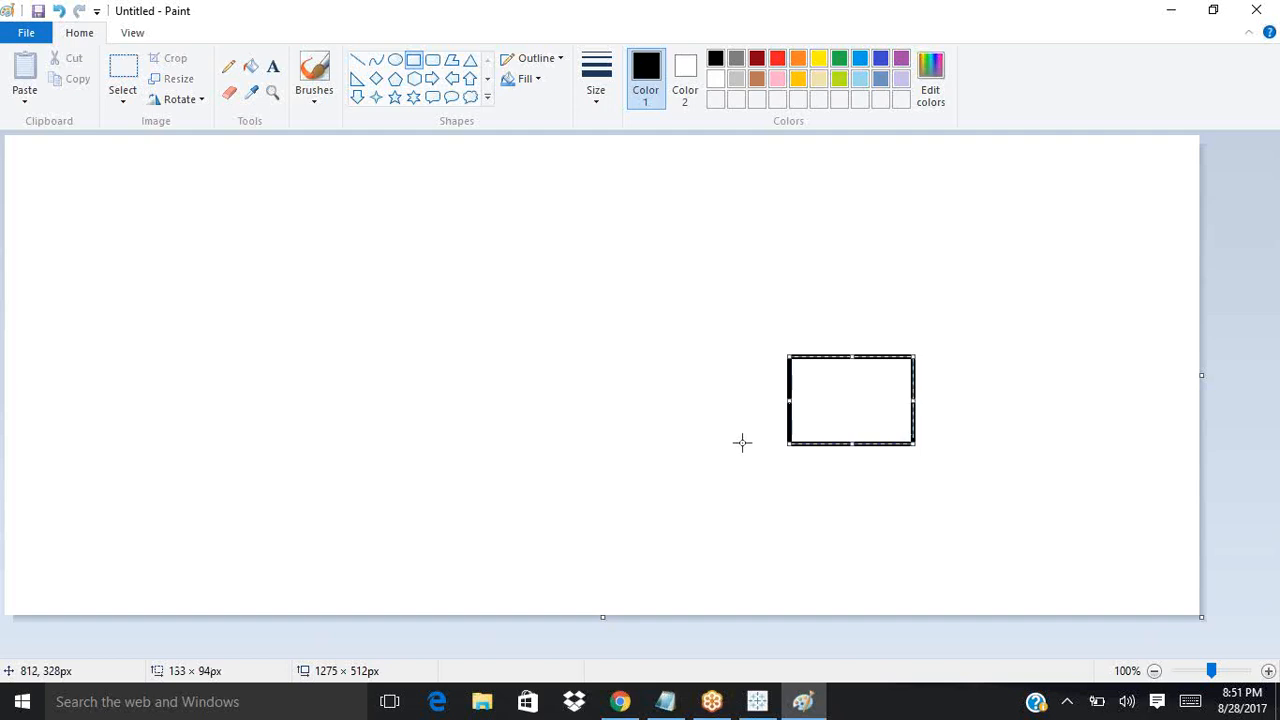
Step: Draw a rounded rectangle about 94 × 133 px left of the existing rectangle and a plain rectangle about 182 × 61 px above the rounded one
{"action": "left_click", "coordinate": [663, 434]}
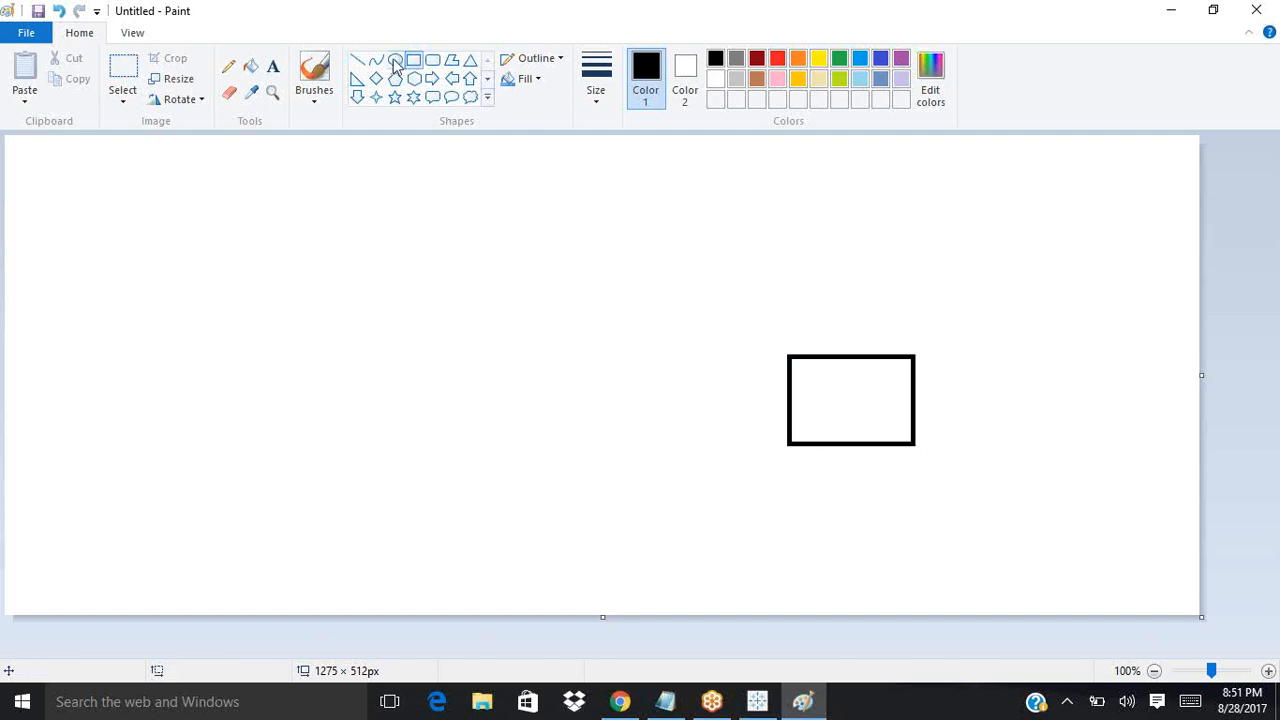
{"action": "left_click", "coordinate": [427, 62]}
{"action": "left_click_drag", "start_coordinate": [490, 374], "coordinate": [557, 456]}
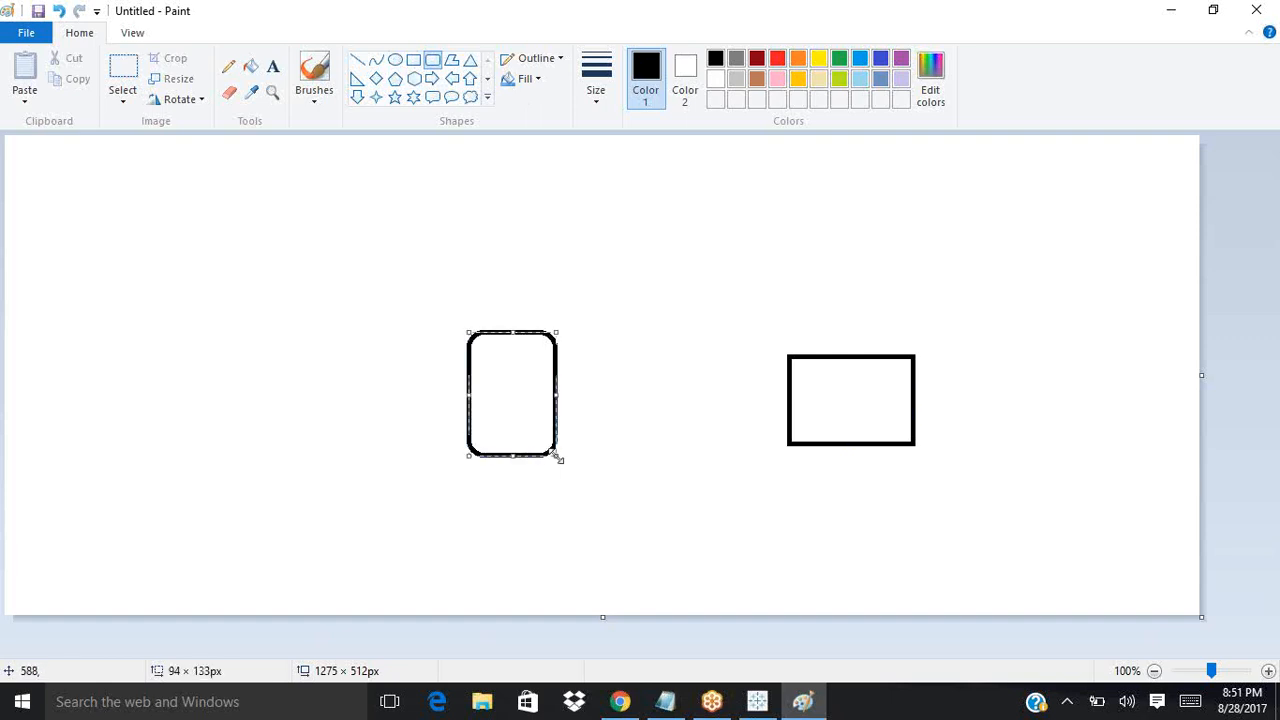
{"action": "left_click", "coordinate": [413, 61]}
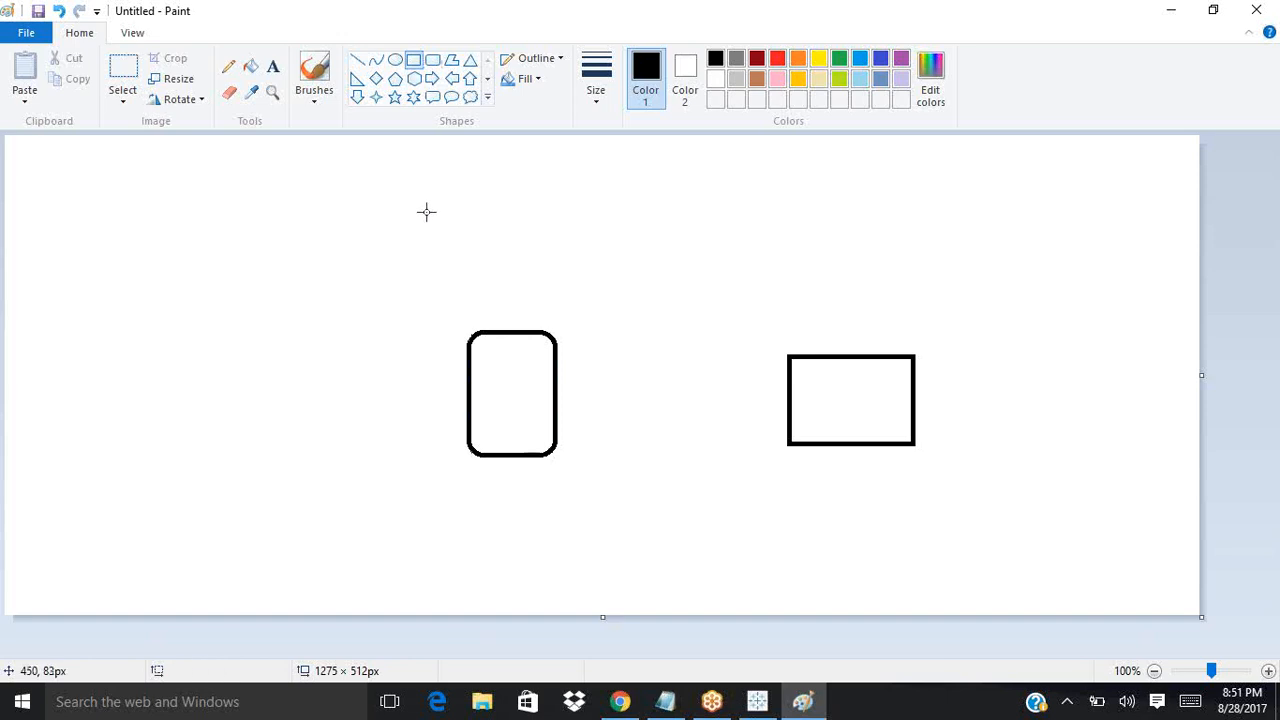
{"action": "left_click_drag", "start_coordinate": [426, 211], "coordinate": [598, 268]}
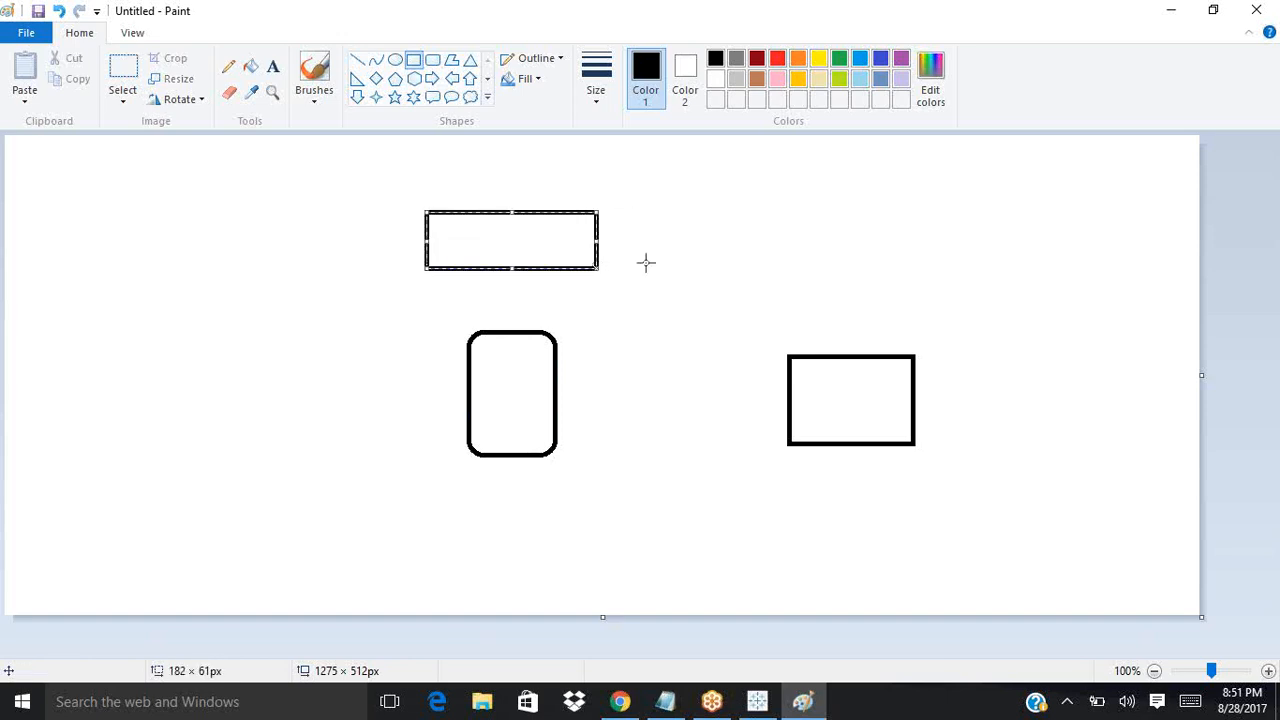
{"action": "left_click", "coordinate": [655, 259]}
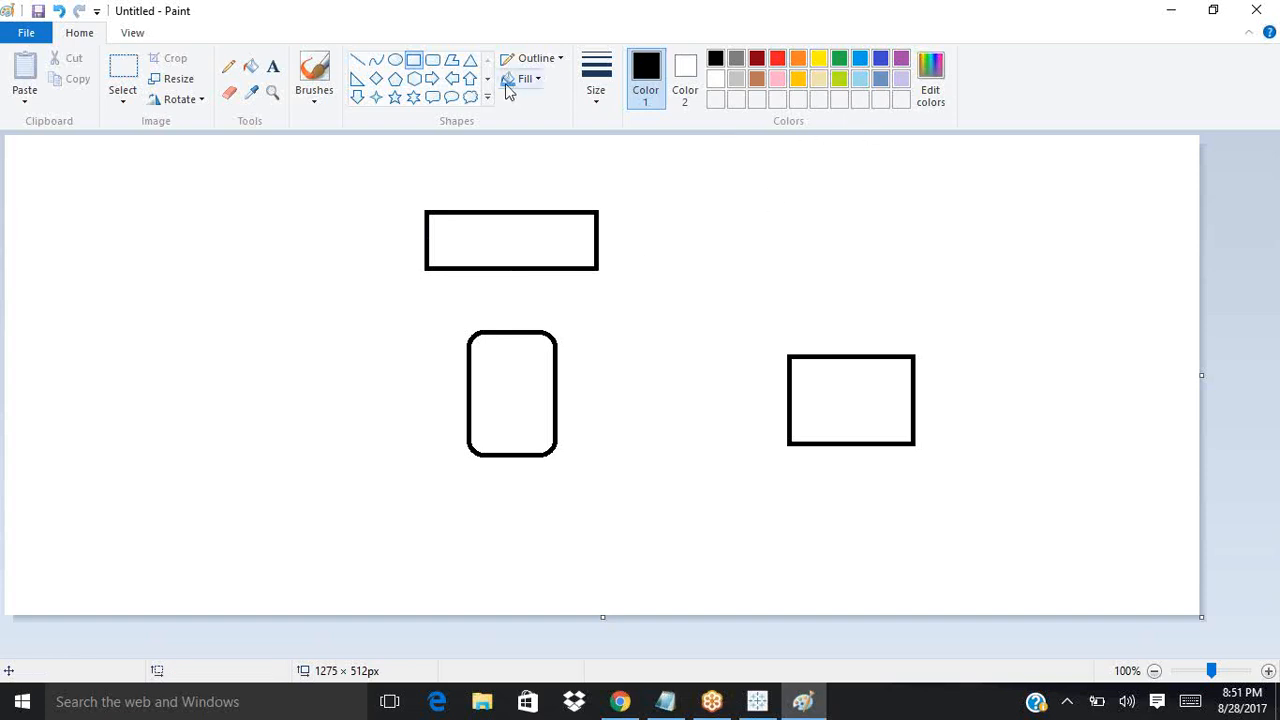
Step: Draw a rounded rectangle about 111 × 93 px above the first rectangle and a plain one about 70 × 84 px to its lower right
{"action": "left_click", "coordinate": [432, 60]}
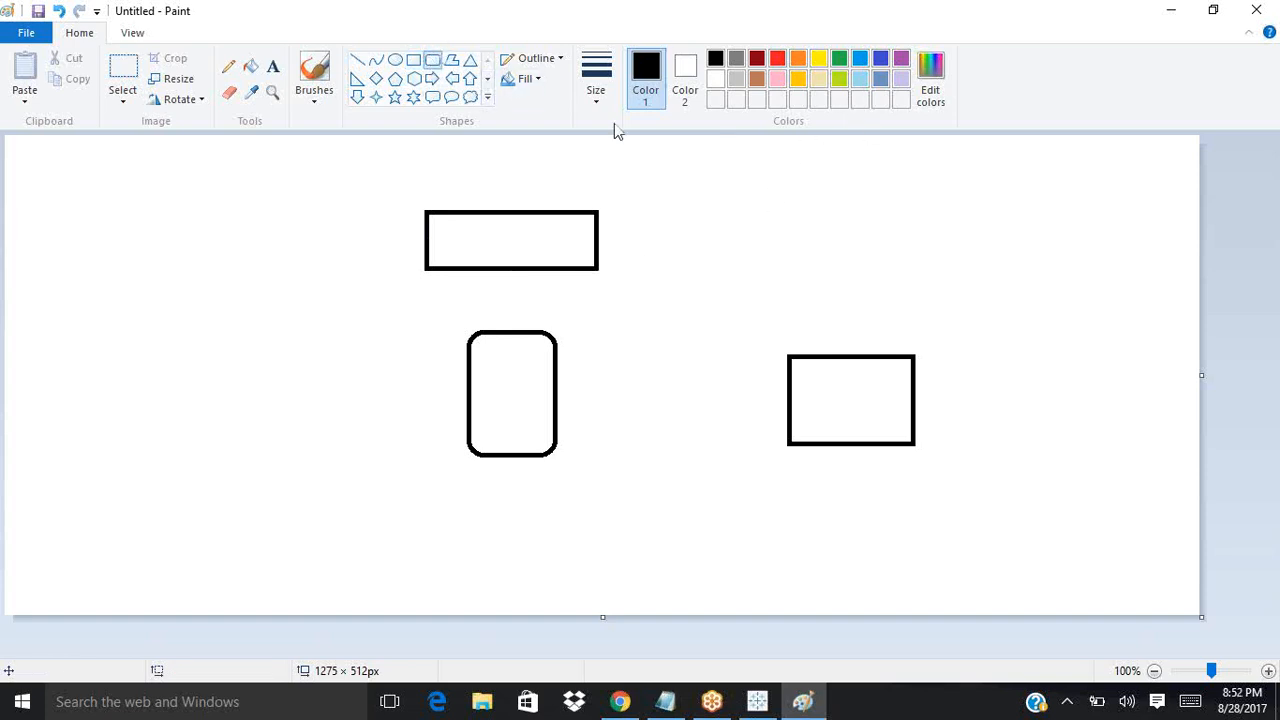
{"action": "mouse_move", "coordinate": [752, 170]}
{"action": "left_mouse_down"}
{"action": "mouse_move", "coordinate": [757, 189]}
{"action": "mouse_move", "coordinate": [857, 258]}
{"action": "left_mouse_up"}
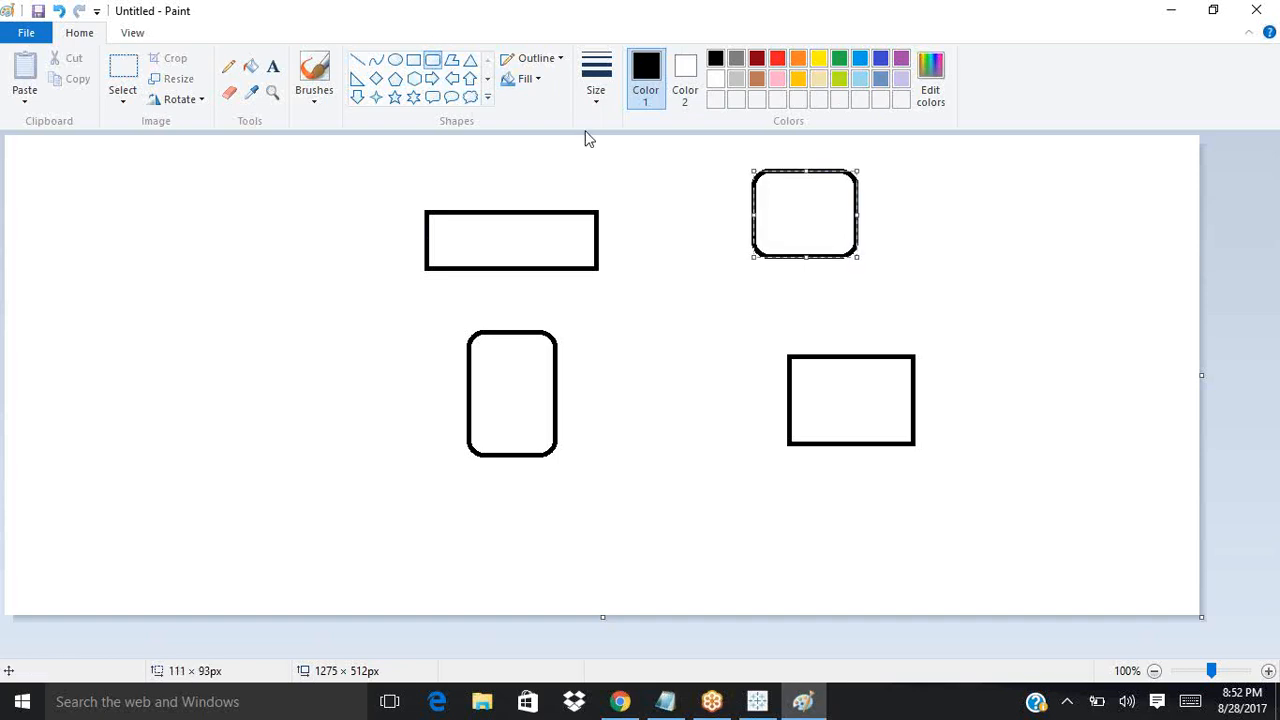
{"action": "left_click", "coordinate": [358, 175]}
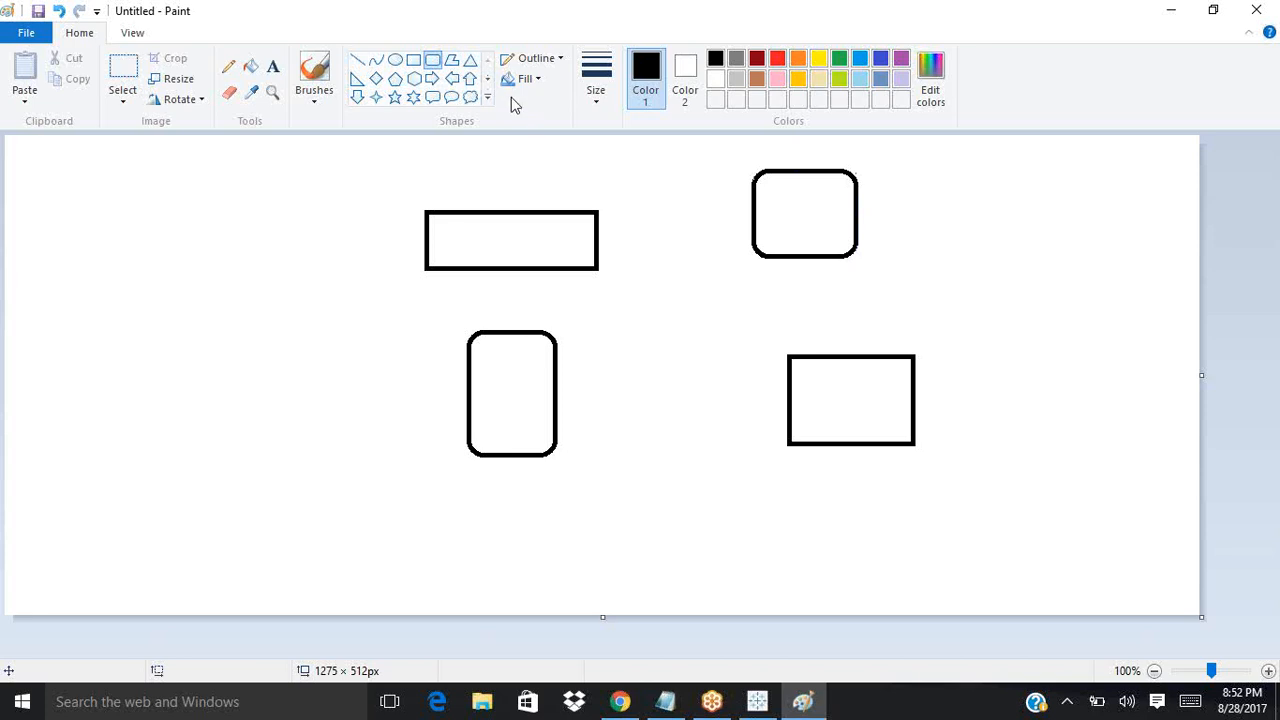
{"action": "left_click", "coordinate": [412, 62]}
{"action": "left_click_drag", "start_coordinate": [947, 241], "coordinate": [1012, 319]}
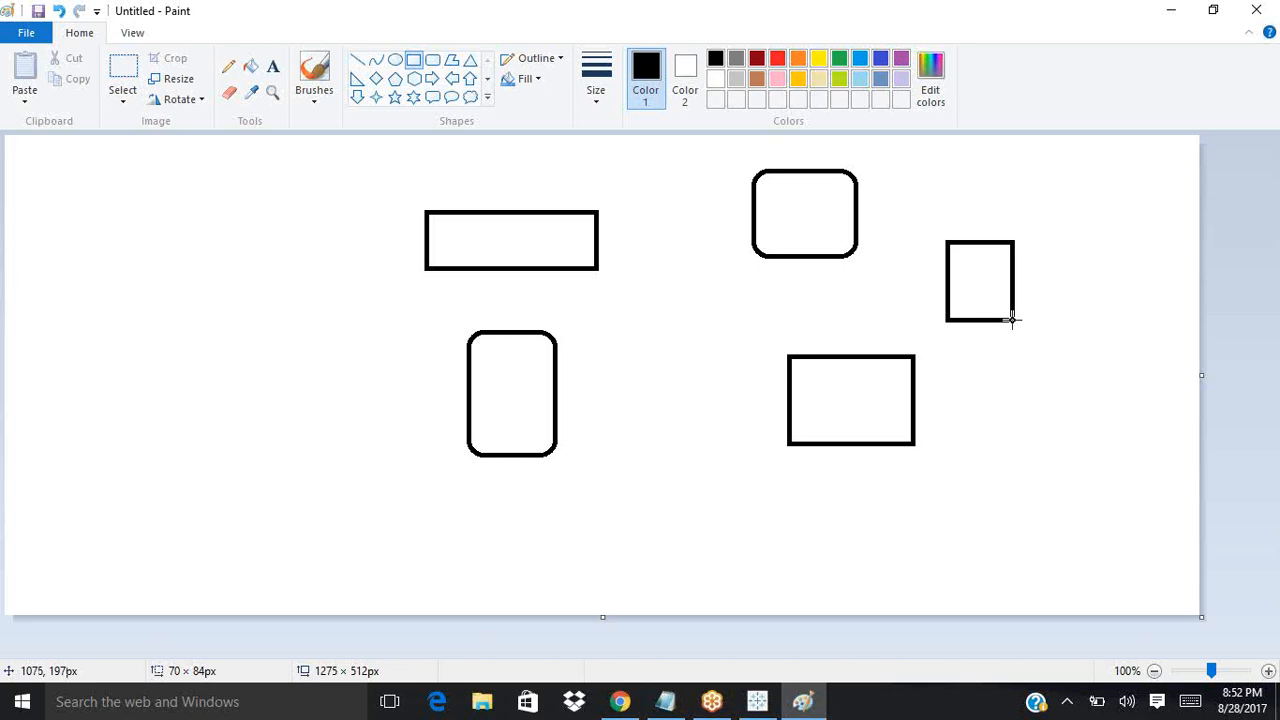
{"action": "left_click_drag", "start_coordinate": [1012, 319], "coordinate": [1013, 320]}
{"action": "left_click", "coordinate": [1001, 400]}
Step: Label the first rectangle "Tableau desktop" and join it to the tall rounded rectangle with a horizontal line about 249 px long
{"action": "left_click", "coordinate": [359, 64]}
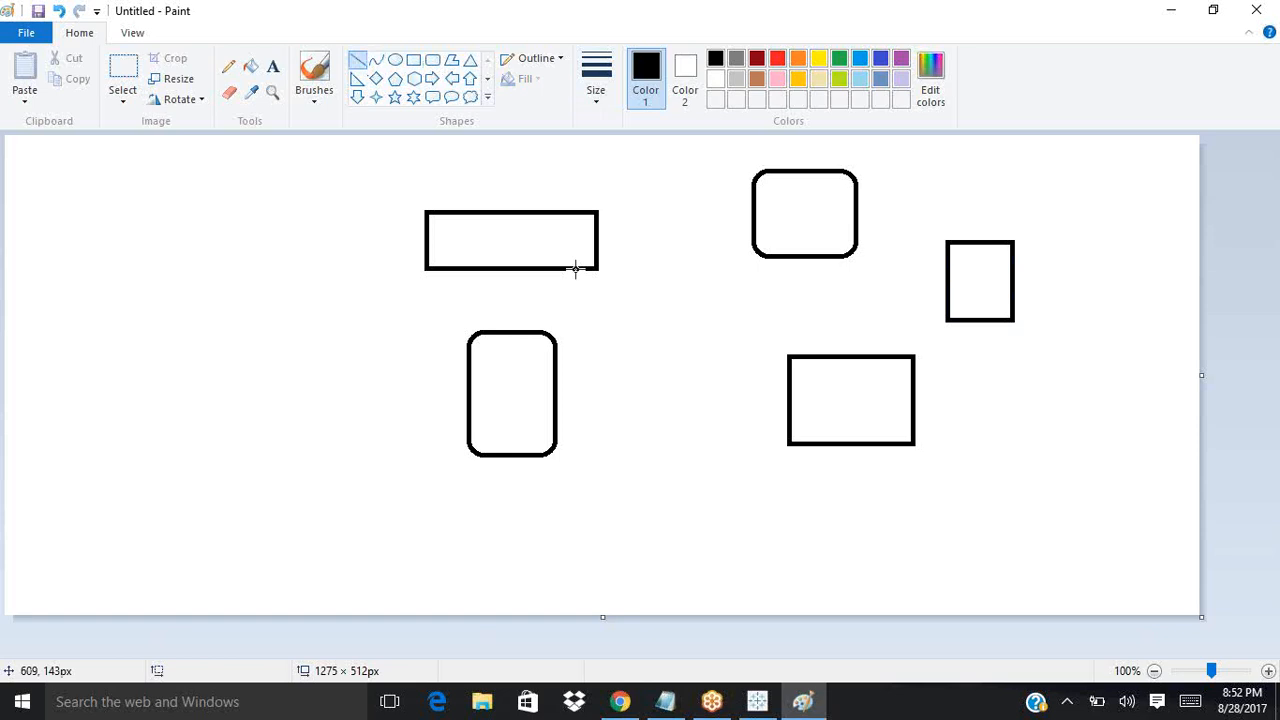
{"action": "left_click", "coordinate": [273, 67]}
{"action": "left_click", "coordinate": [805, 390]}
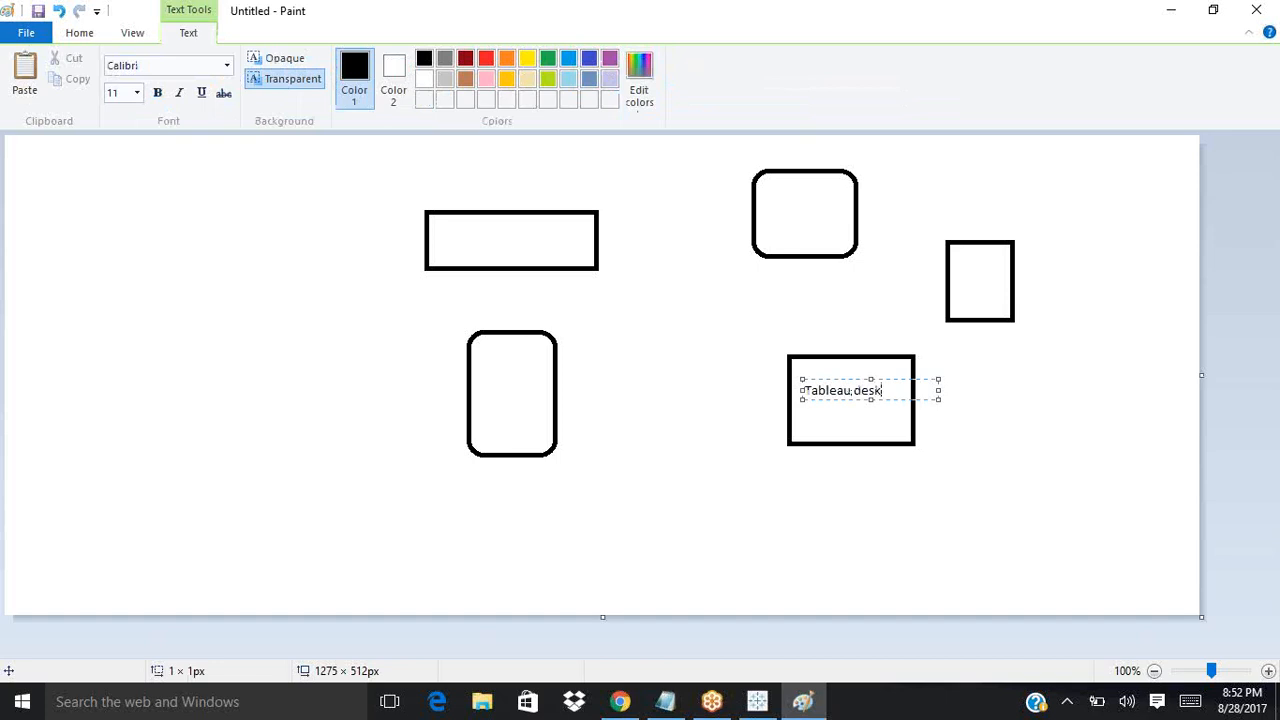
{"action": "left_click", "coordinate": [1006, 480]}
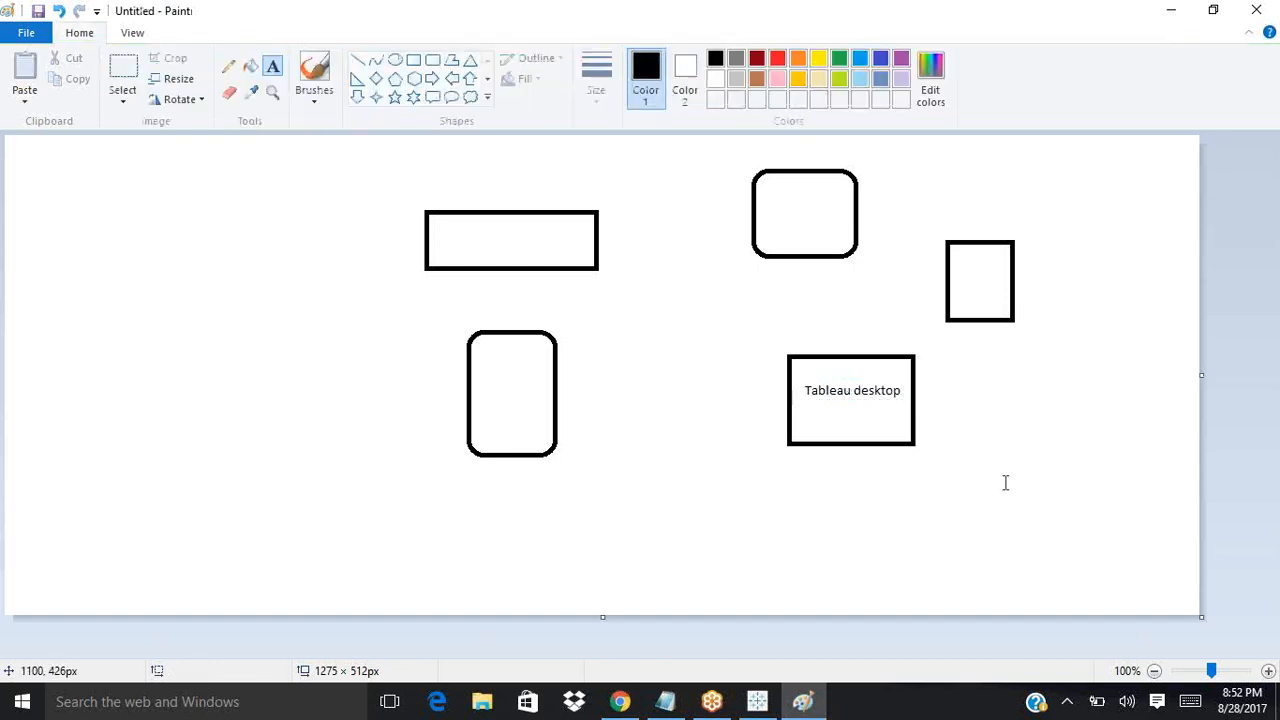
{"action": "left_click", "coordinate": [357, 63]}
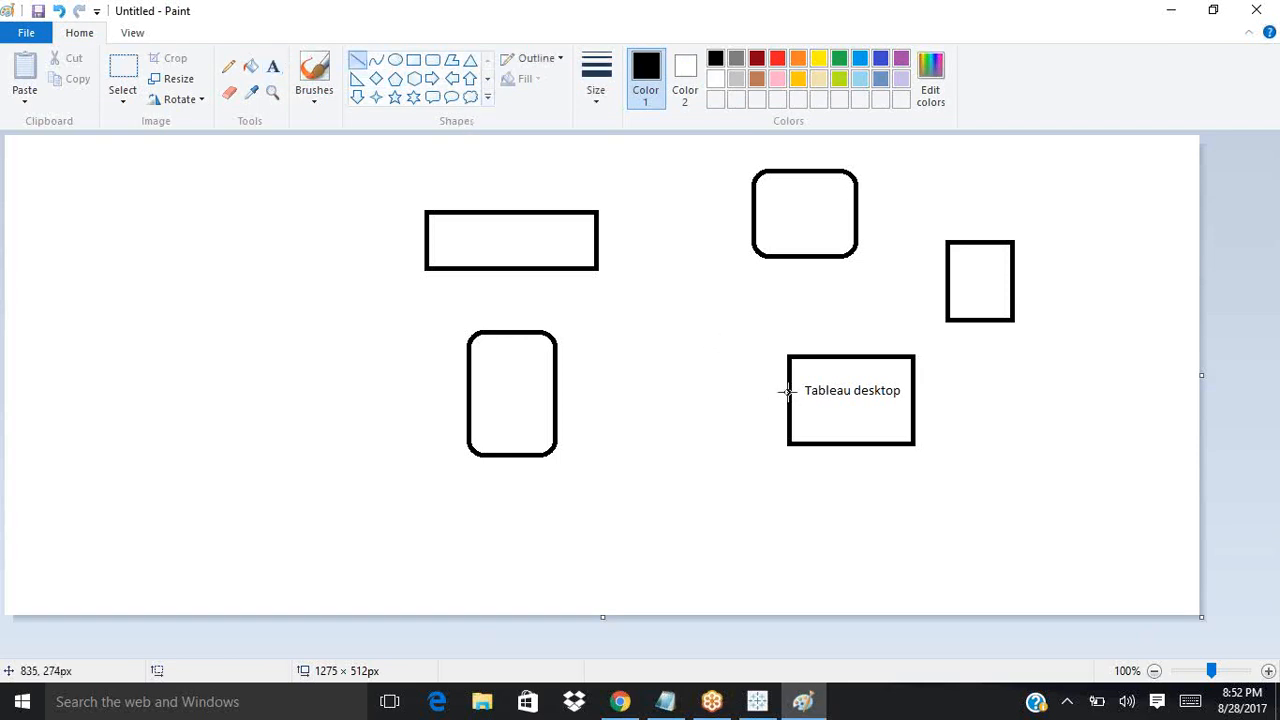
{"action": "mouse_move", "coordinate": [788, 391]}
{"action": "left_mouse_down"}
{"action": "mouse_move", "coordinate": [681, 385]}
{"action": "mouse_move", "coordinate": [567, 404]}
{"action": "mouse_move", "coordinate": [554, 392]}
{"action": "left_mouse_up"}
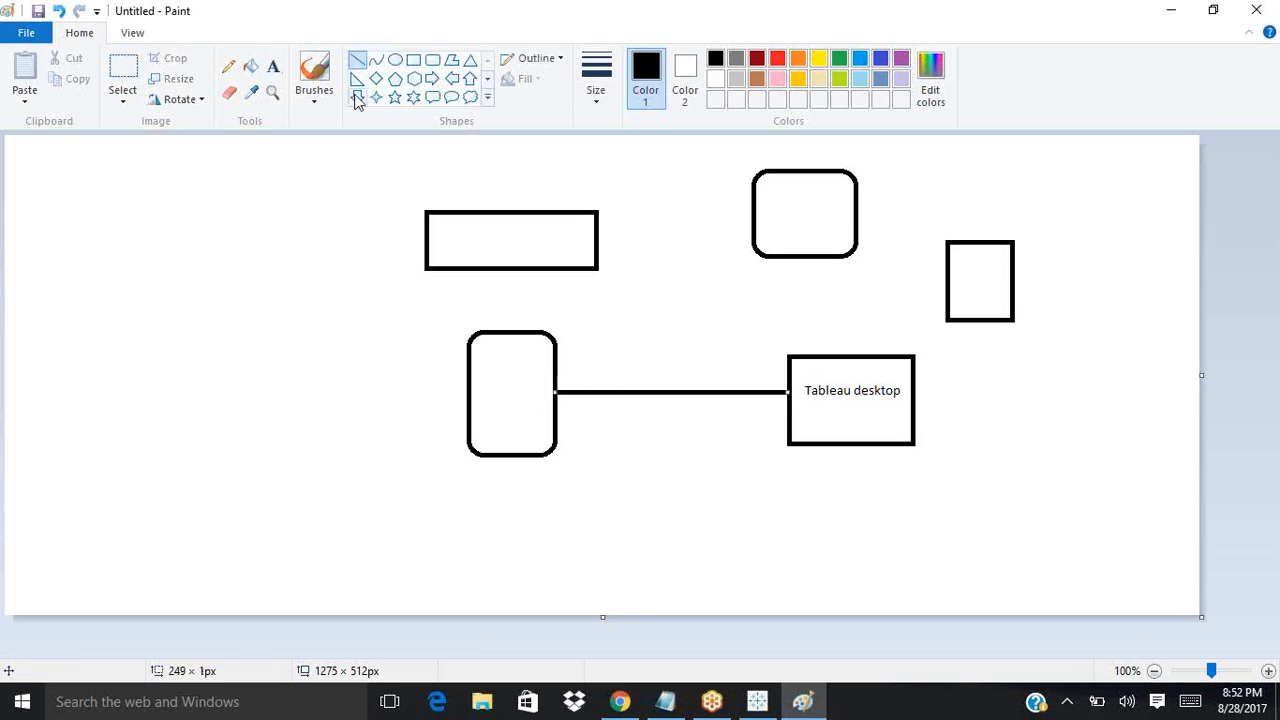
Step: Label the tall rounded rectangle "Datasource" and the wide rectangle above it "snapshot"
{"action": "left_click", "coordinate": [273, 66]}
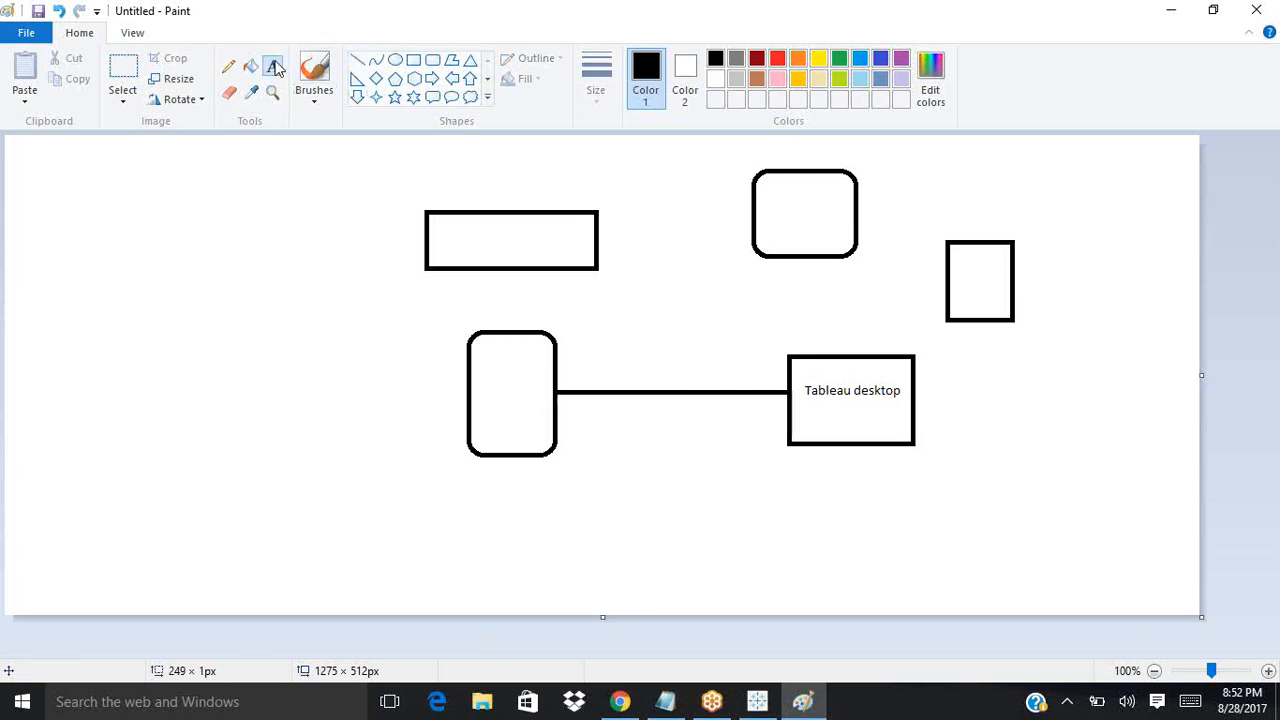
{"action": "left_click", "coordinate": [469, 382]}
{"action": "type", "text": "Data"}
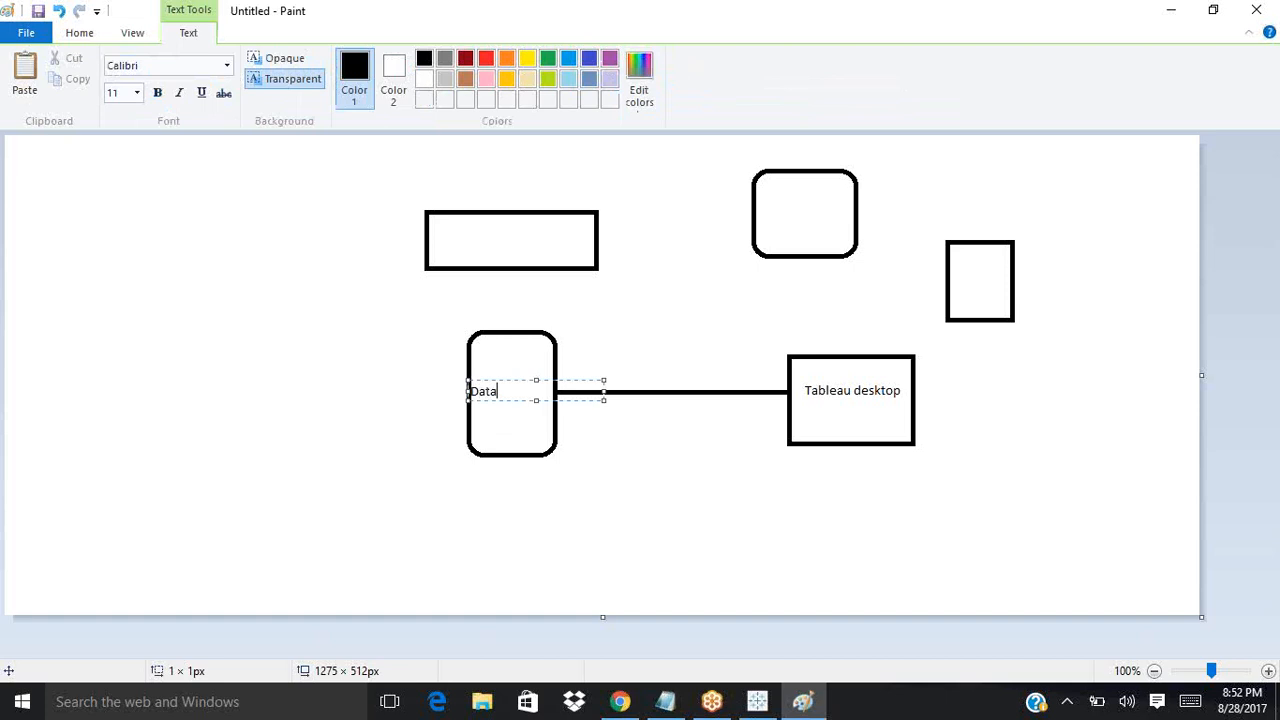
{"action": "type", "text": "source"}
{"action": "left_click", "coordinate": [648, 506]}
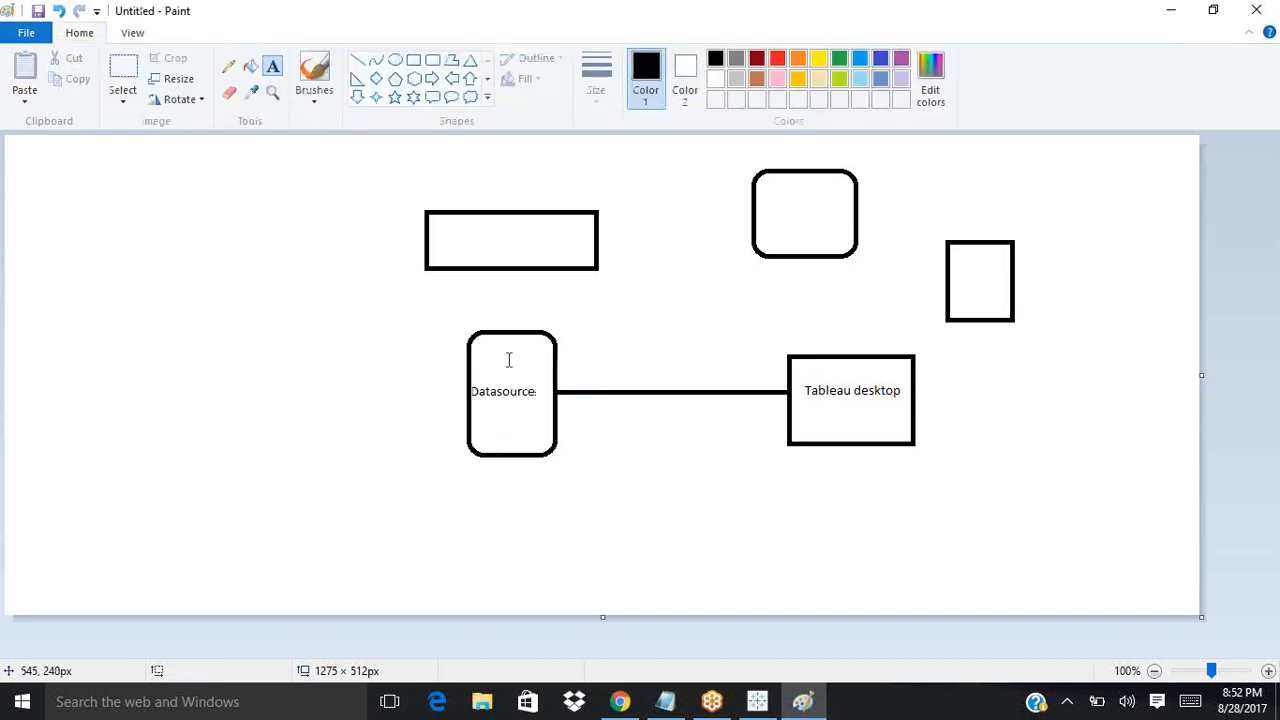
{"action": "left_click", "coordinate": [445, 240]}
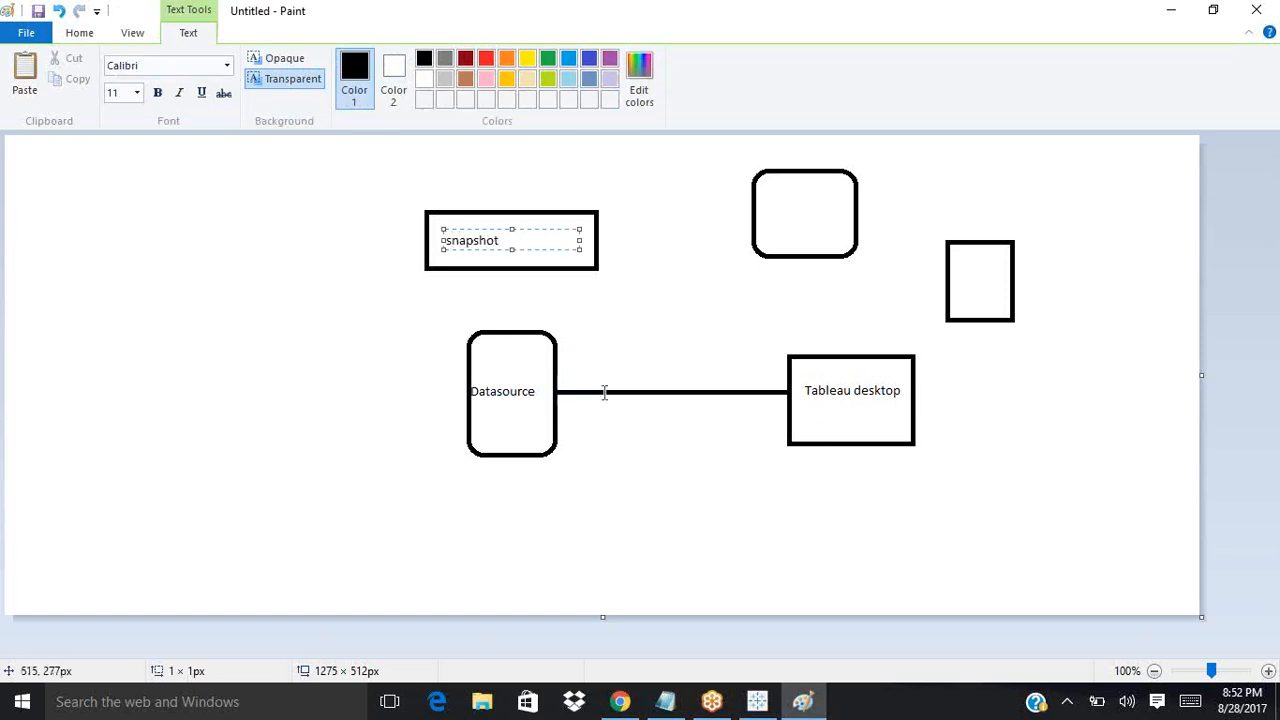
{"action": "left_click", "coordinate": [659, 473]}
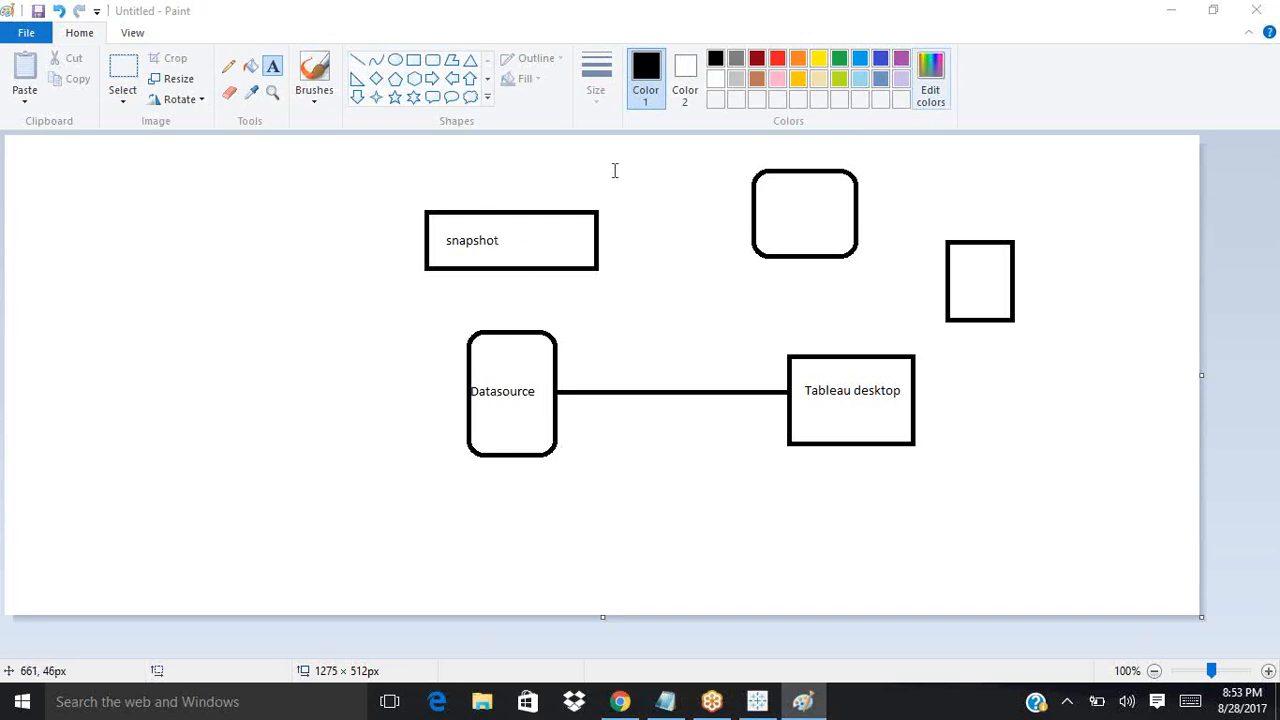
Step: Label the upper rounded rectangle "TDE" and begin a text label with ".t" in the small rectangle
{"action": "left_click", "coordinate": [762, 200]}
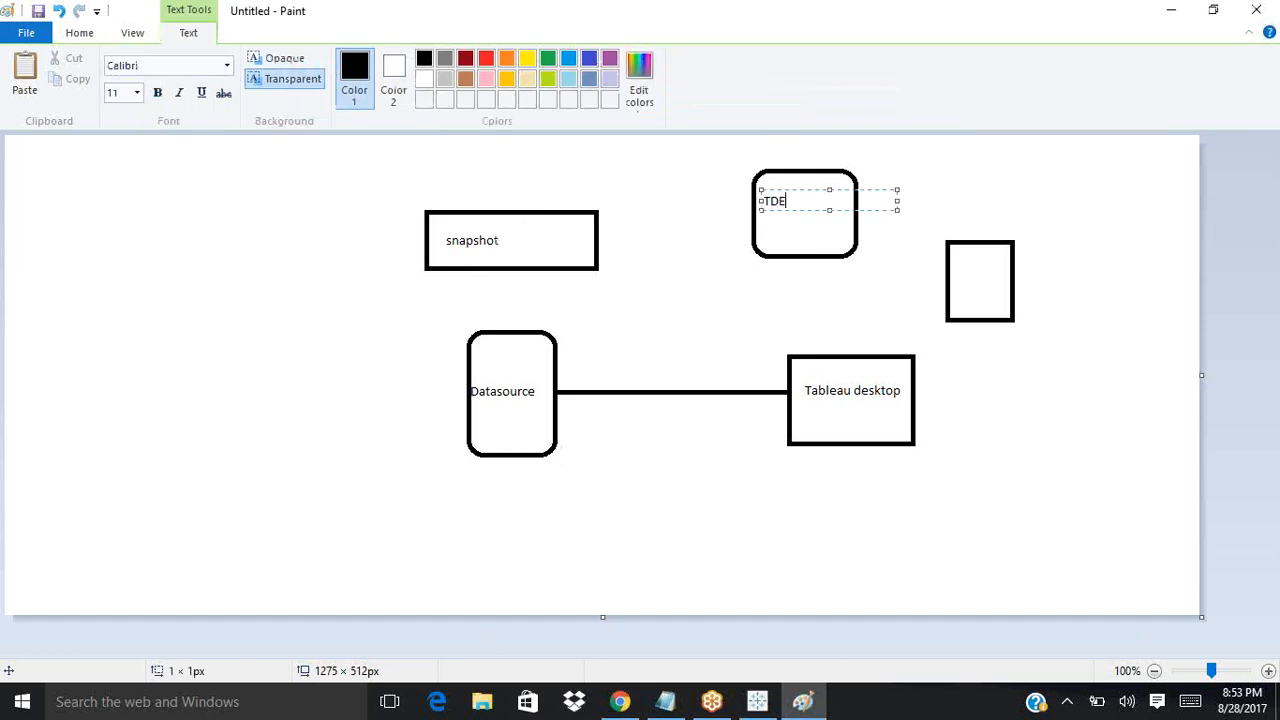
{"action": "left_click", "coordinate": [963, 283]}
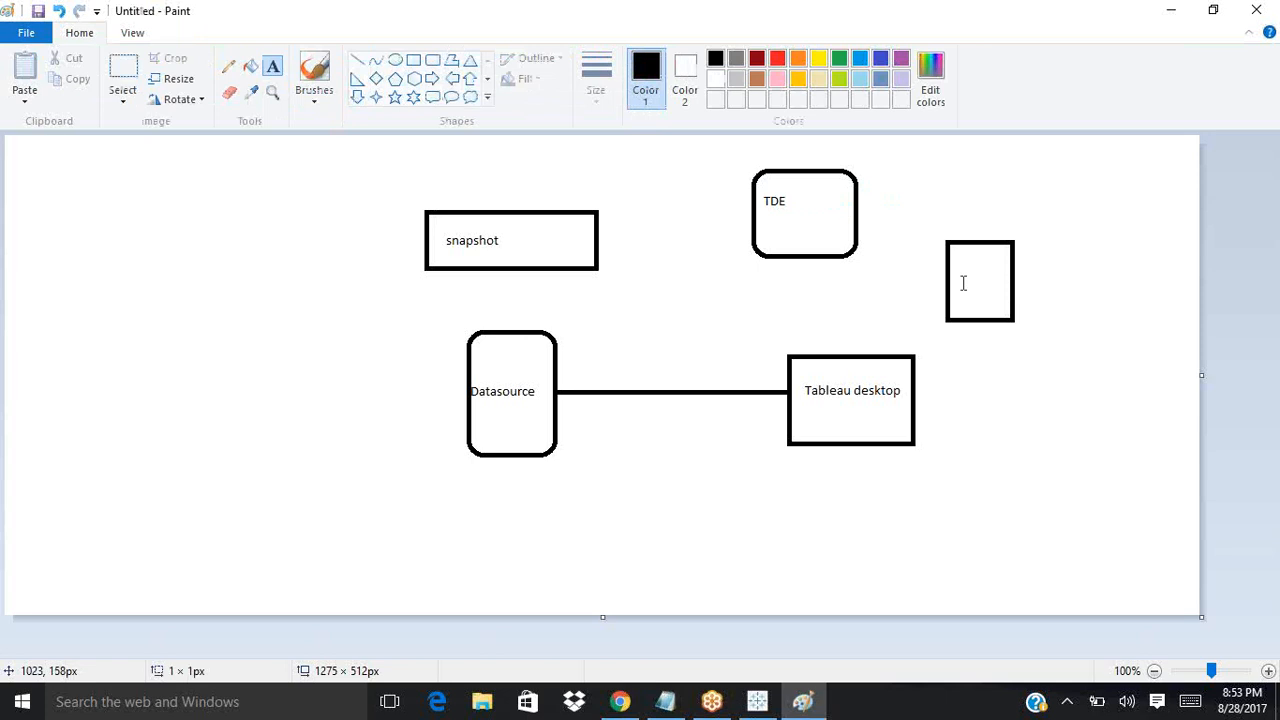
{"action": "left_click", "coordinate": [963, 283]}
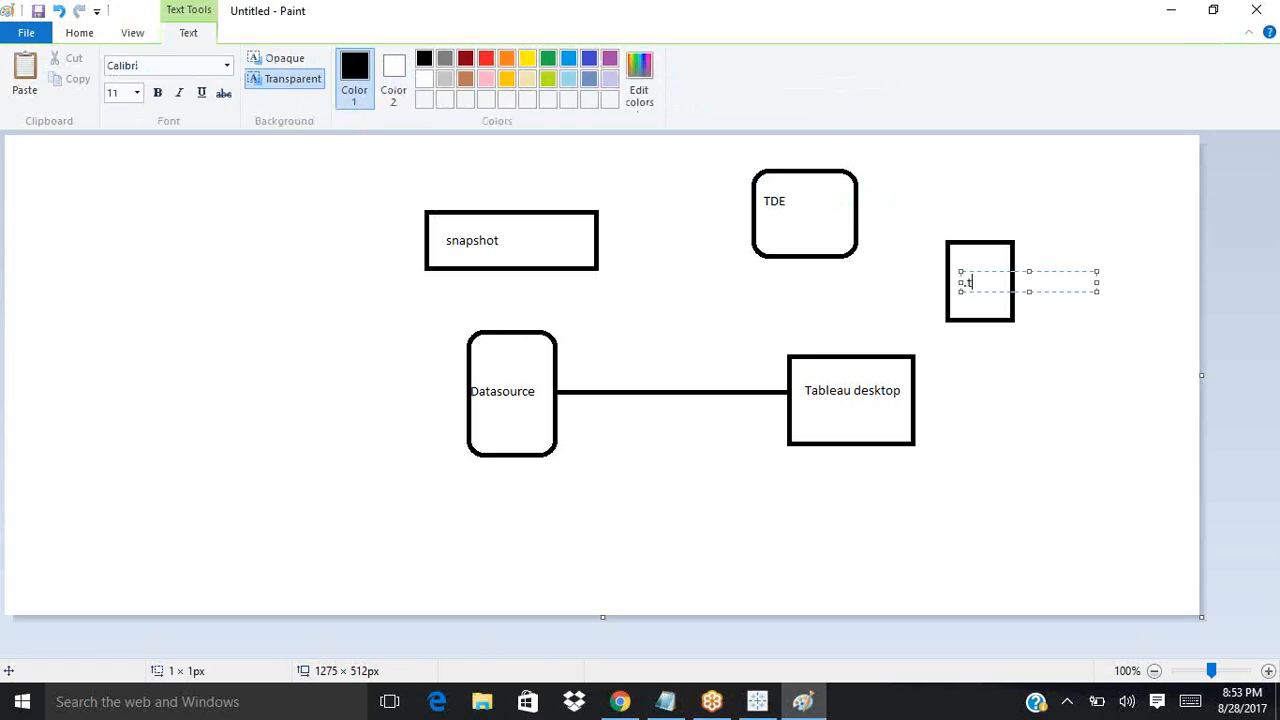
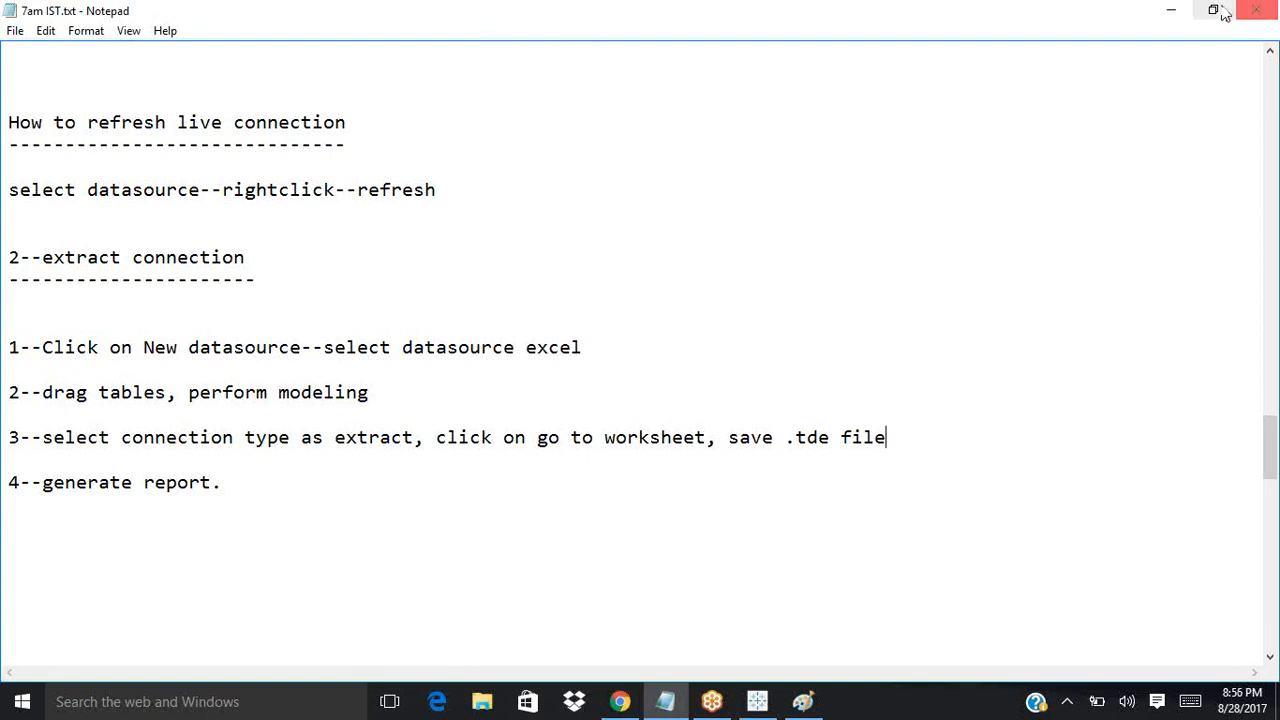
Step: Clear the desktop of the notes and Tableau windows, examine the contents of dataset2.txt and close the file
{"action": "left_click", "coordinate": [1172, 12]}
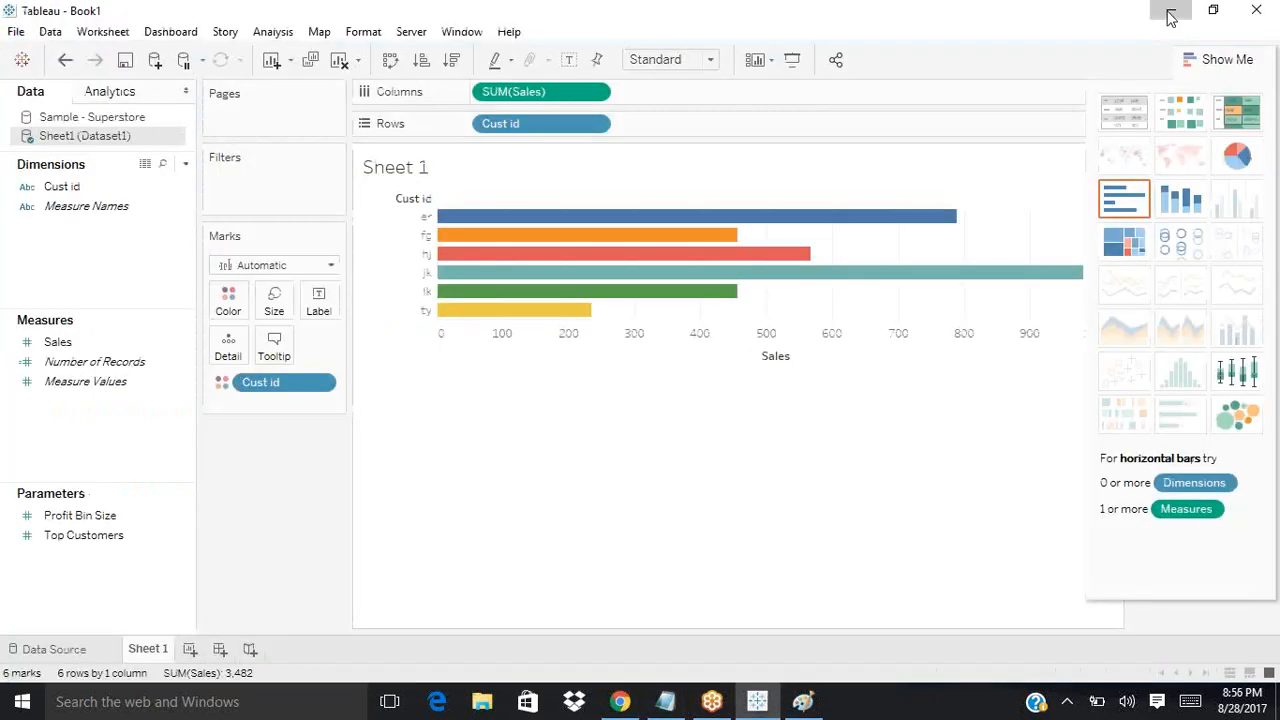
{"action": "left_click", "coordinate": [1171, 15]}
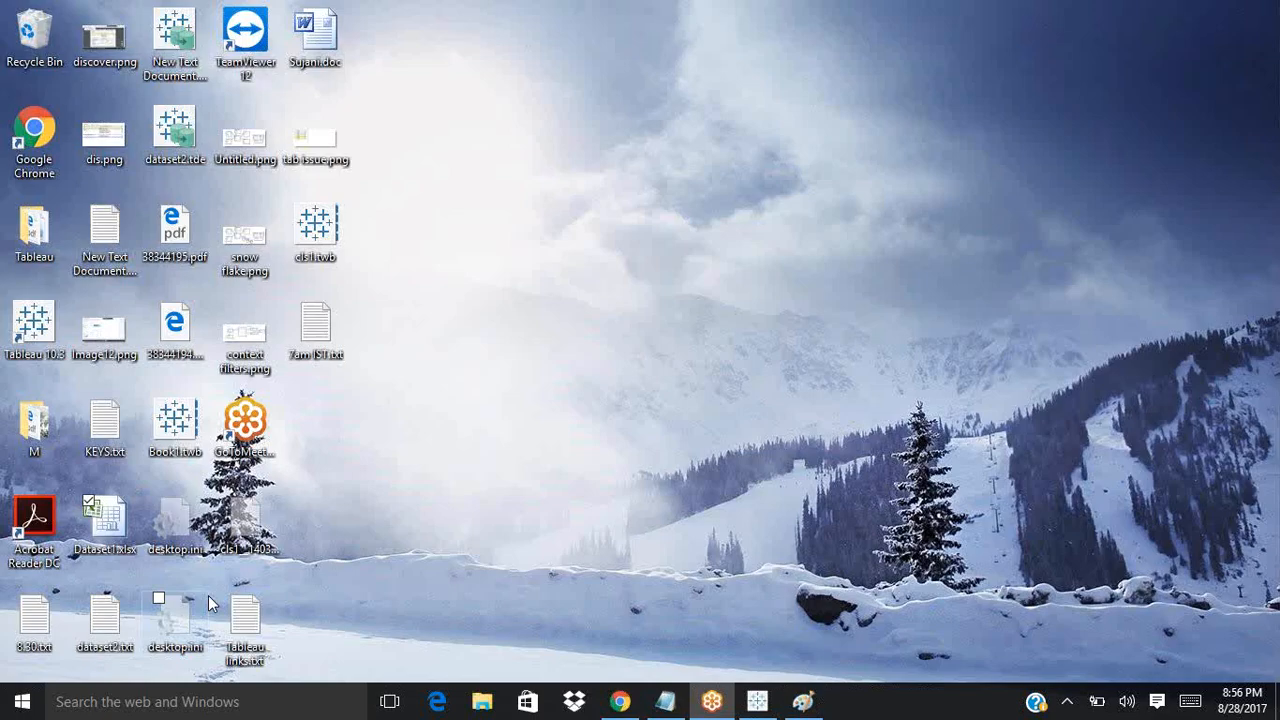
{"action": "double_click", "coordinate": [105, 615]}
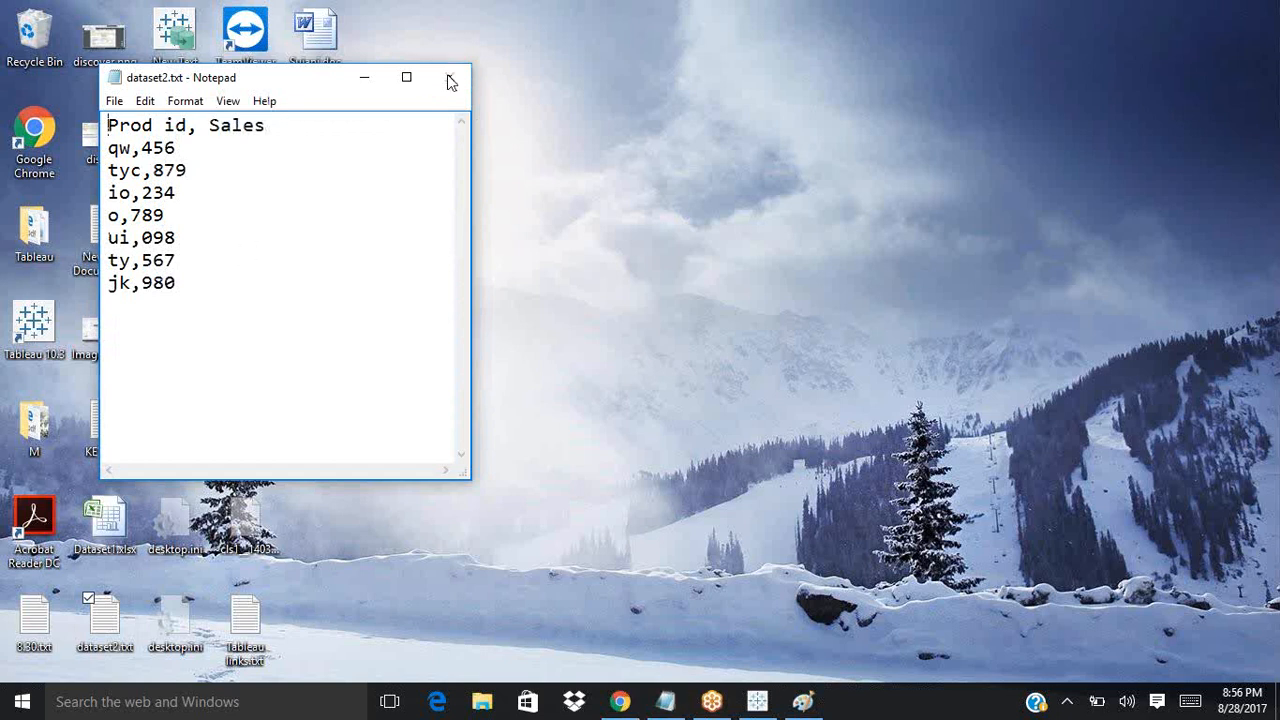
{"action": "left_click", "coordinate": [665, 701]}
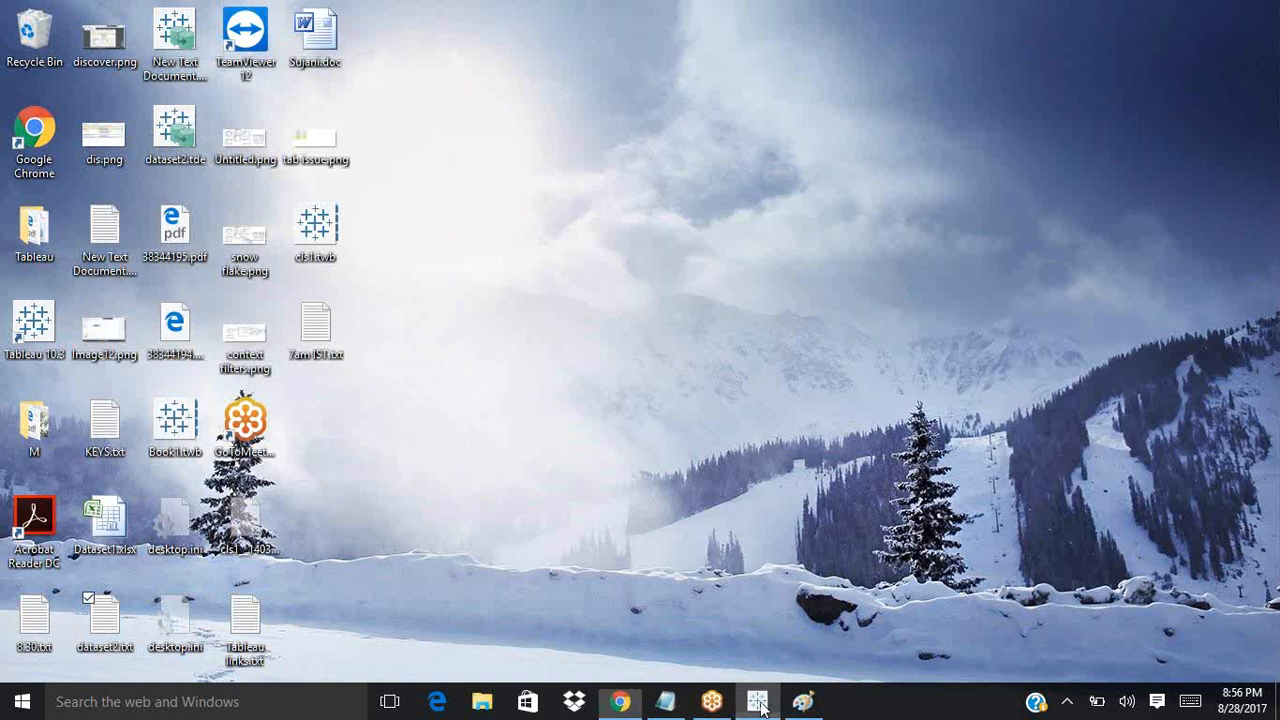
Step: Switch to Tableau and connect to the text file dataset2.txt from the Desktop as a new data source
{"action": "left_click", "coordinate": [758, 703]}
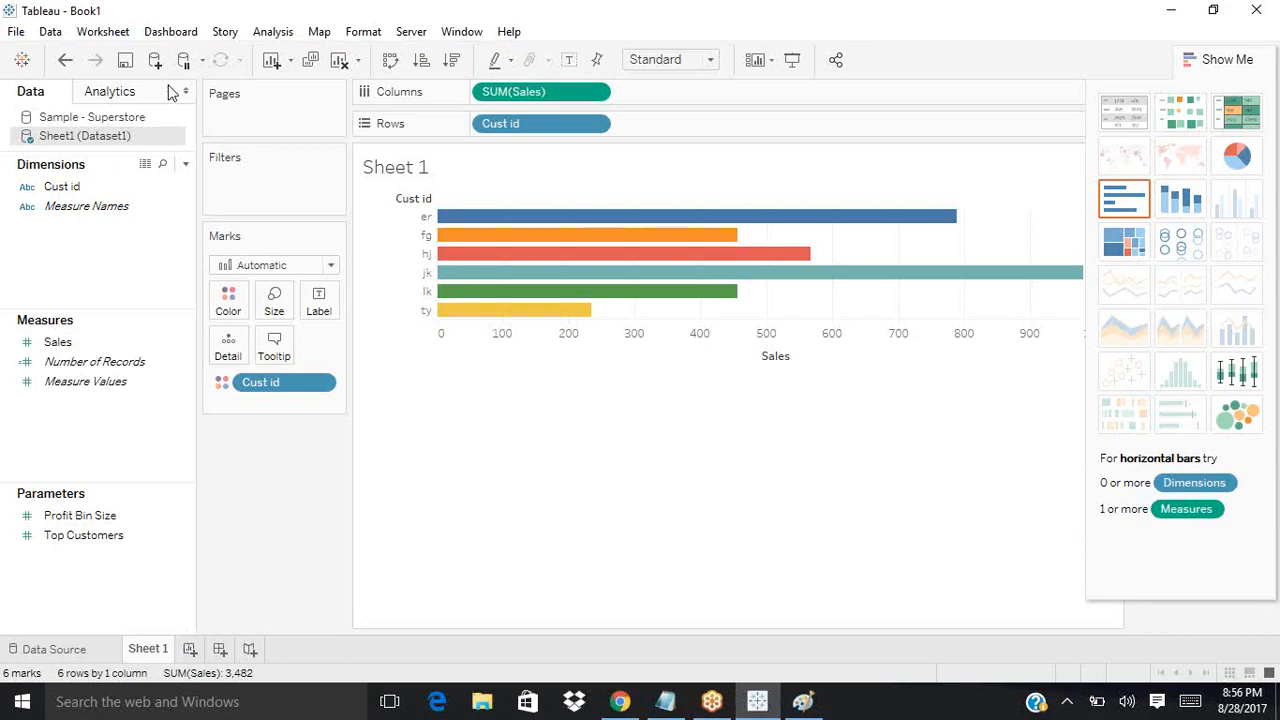
{"action": "left_click", "coordinate": [160, 64]}
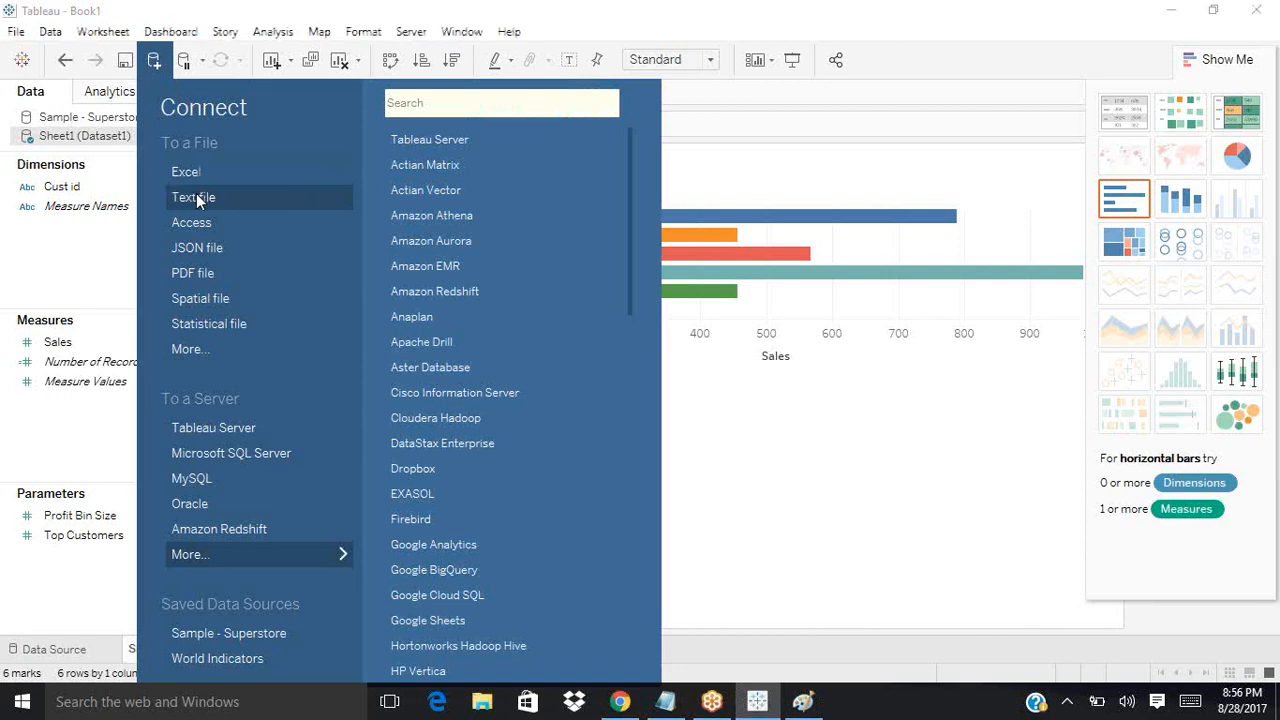
{"action": "left_click", "coordinate": [196, 197]}
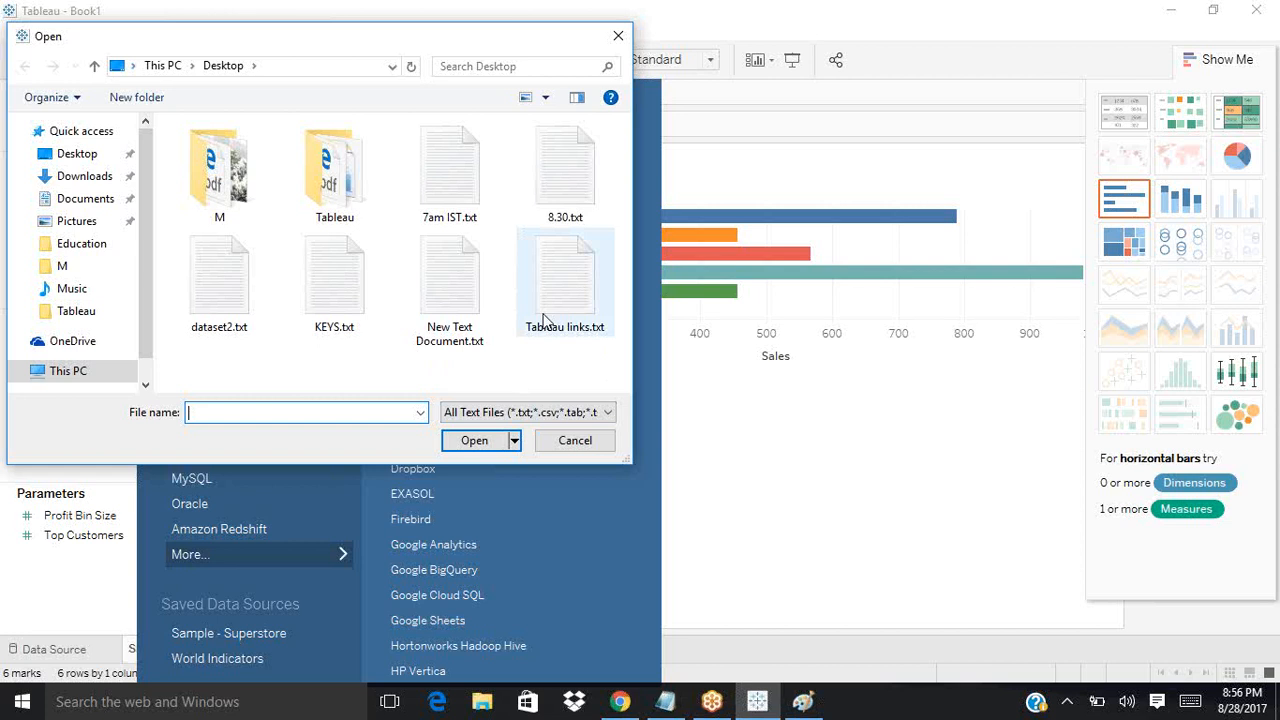
{"action": "left_click", "coordinate": [210, 298]}
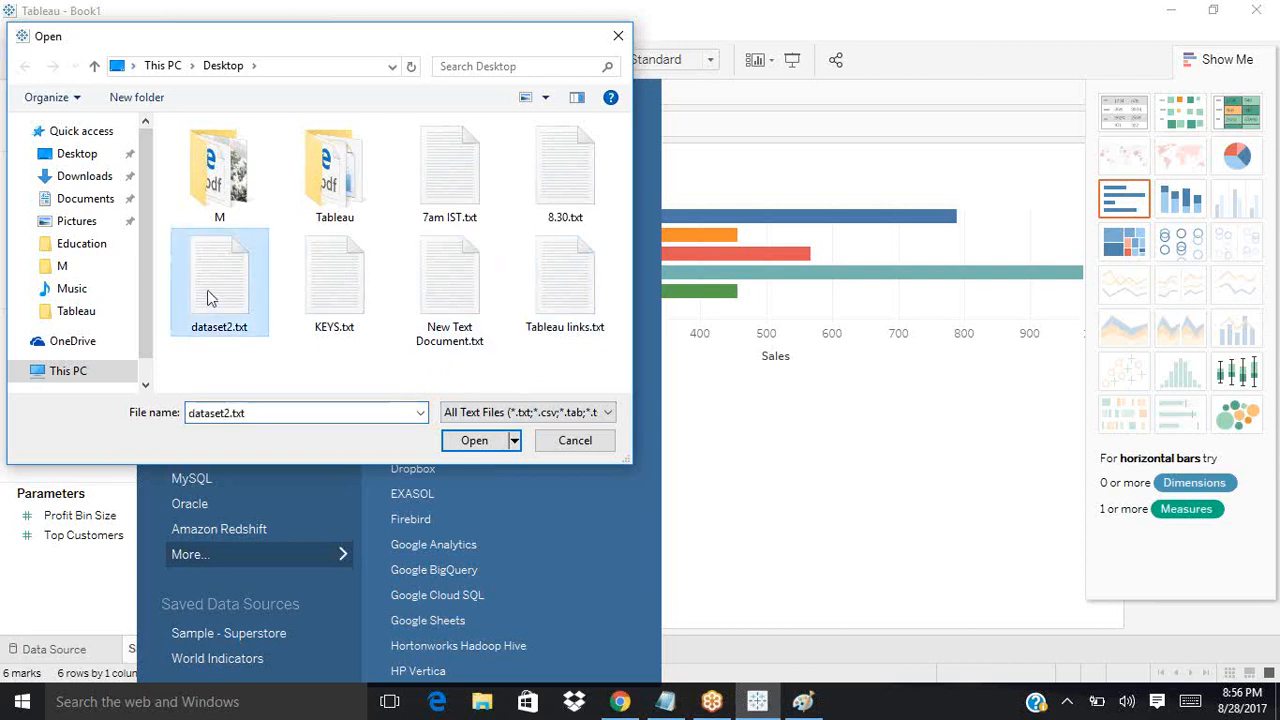
{"action": "left_click", "coordinate": [467, 444]}
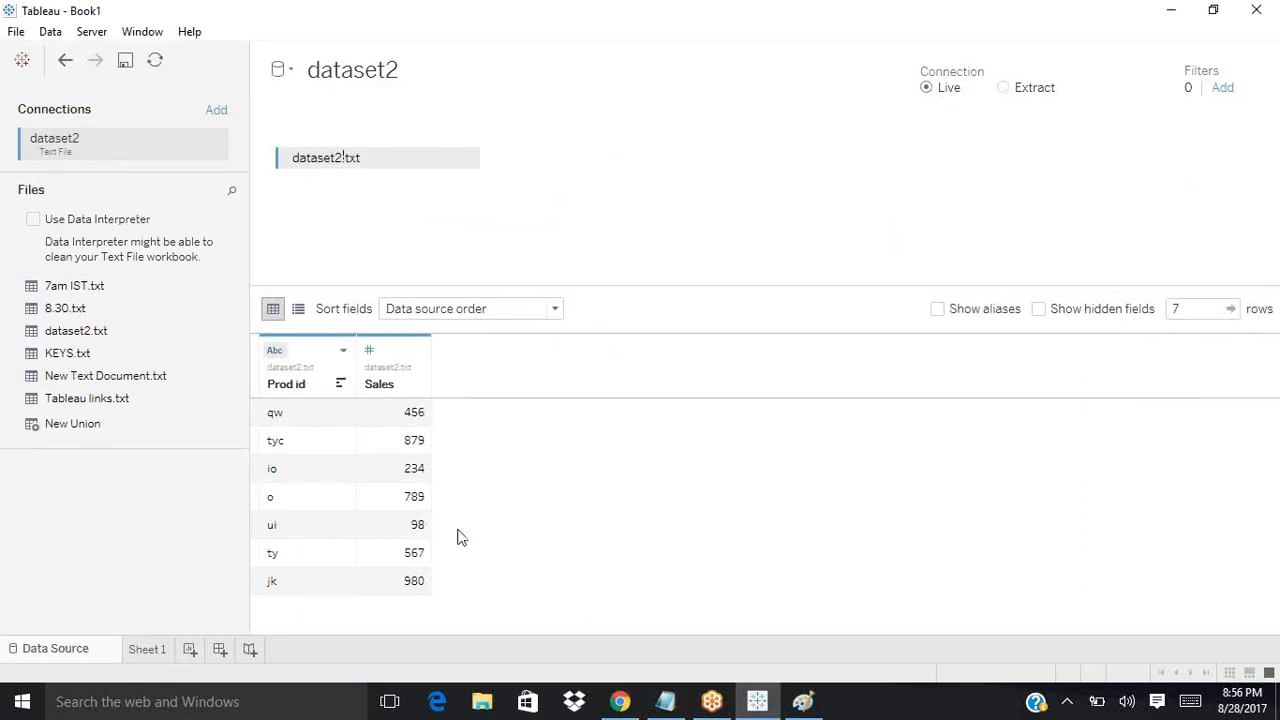
Step: Set the dataset2 connection to Extract, go to the worksheet, and save the extract on the Desktop as dataset21.tde
{"action": "left_click", "coordinate": [1004, 88]}
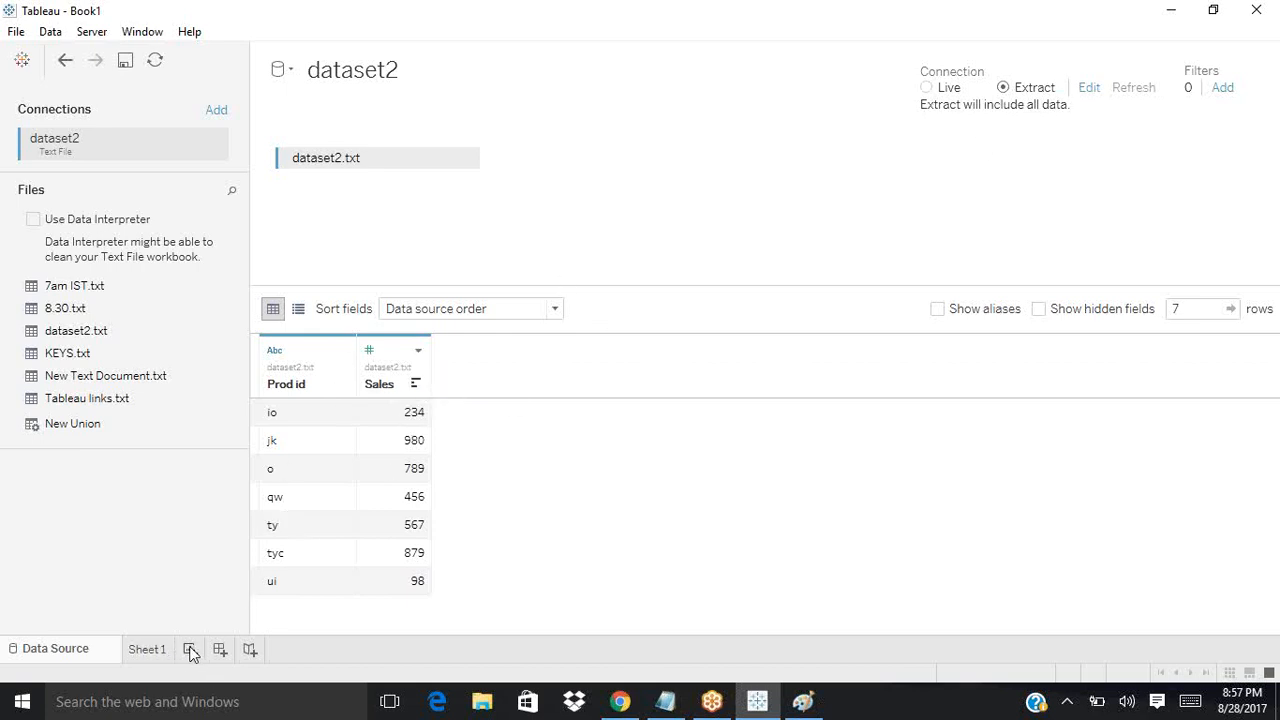
{"action": "left_click", "coordinate": [147, 650]}
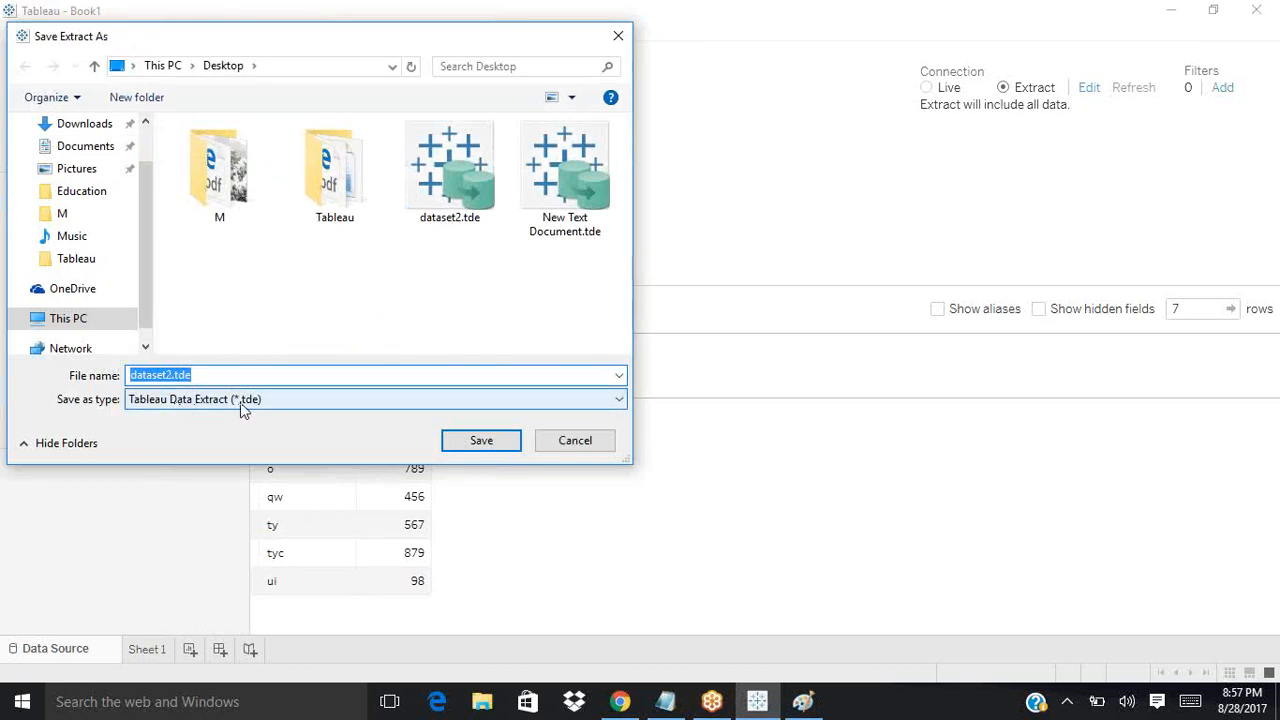
{"action": "left_click", "coordinate": [173, 375]}
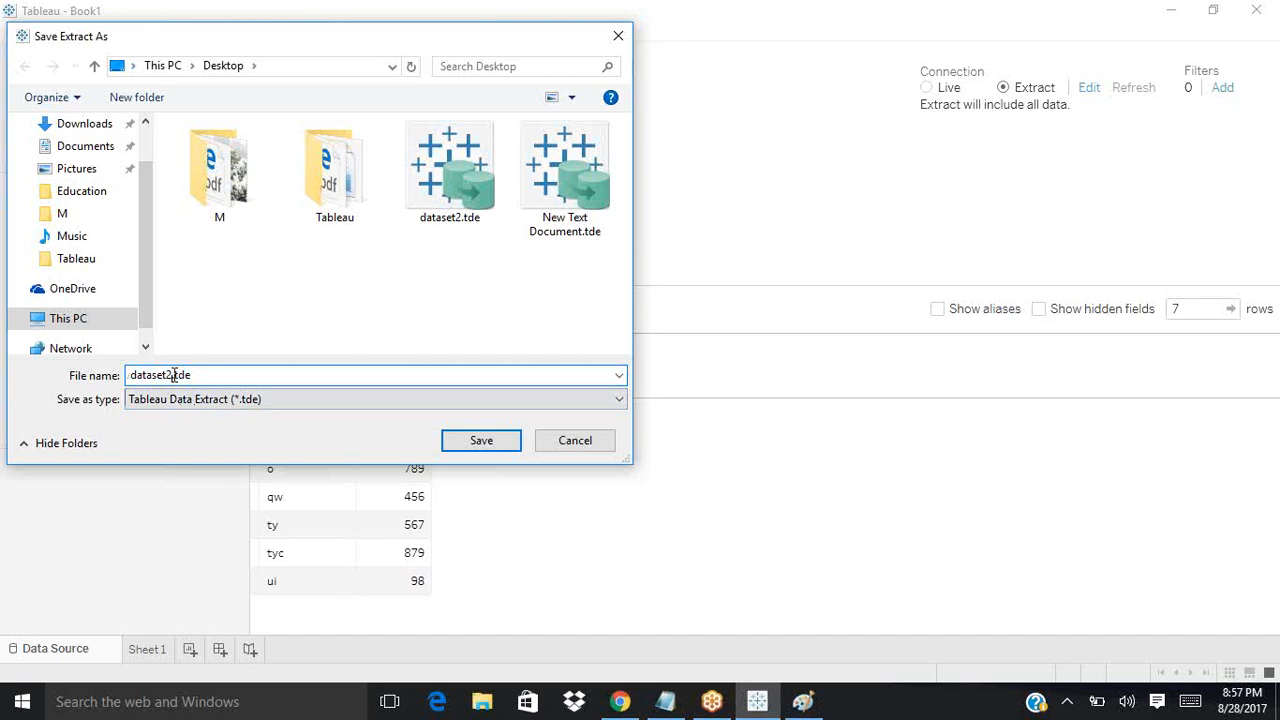
{"action": "type", "text": "1"}
{"action": "left_click", "coordinate": [477, 440]}
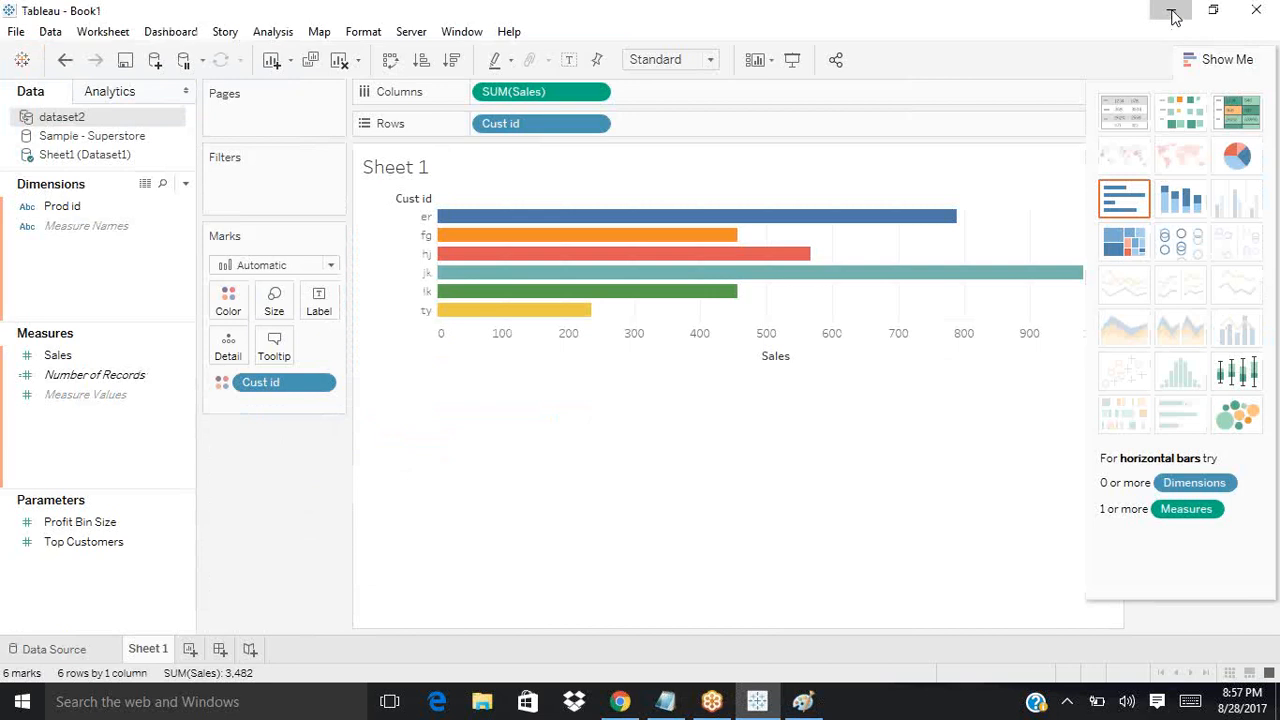
Step: Check the Desktop for the saved extract file dataset21.tde and return to Tableau
{"action": "left_click", "coordinate": [1174, 16]}
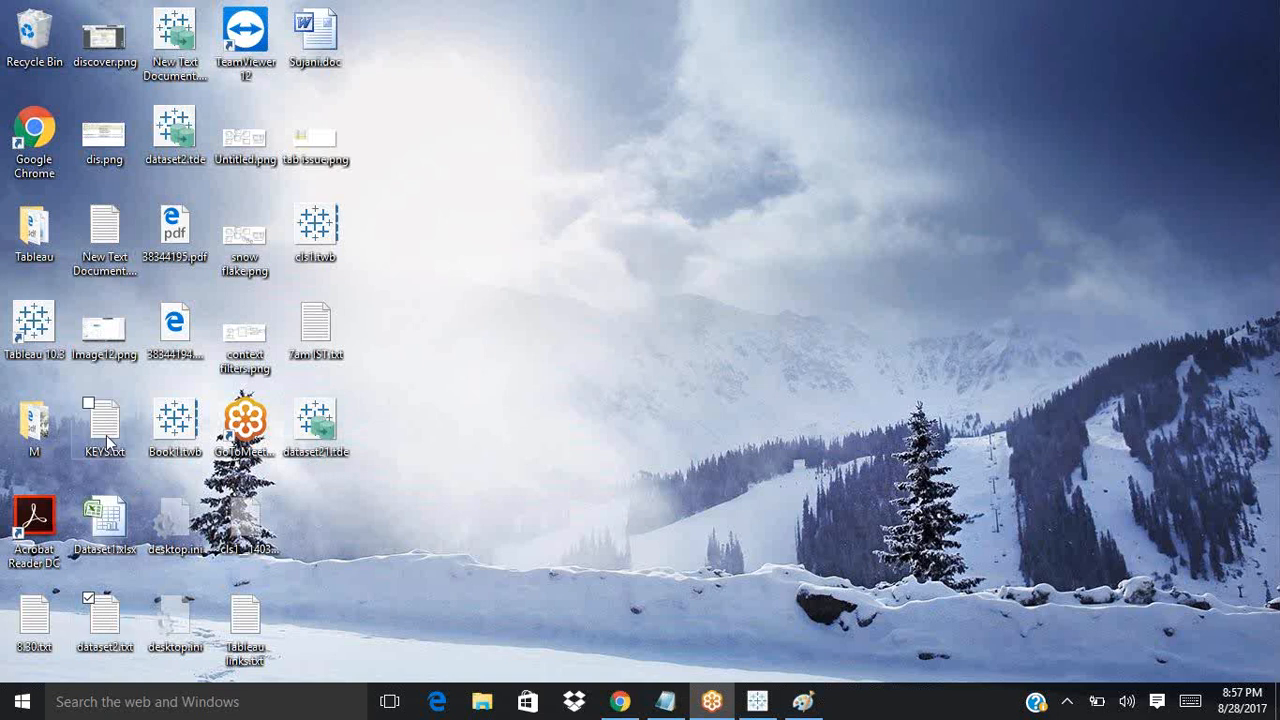
{"action": "left_click", "coordinate": [322, 438]}
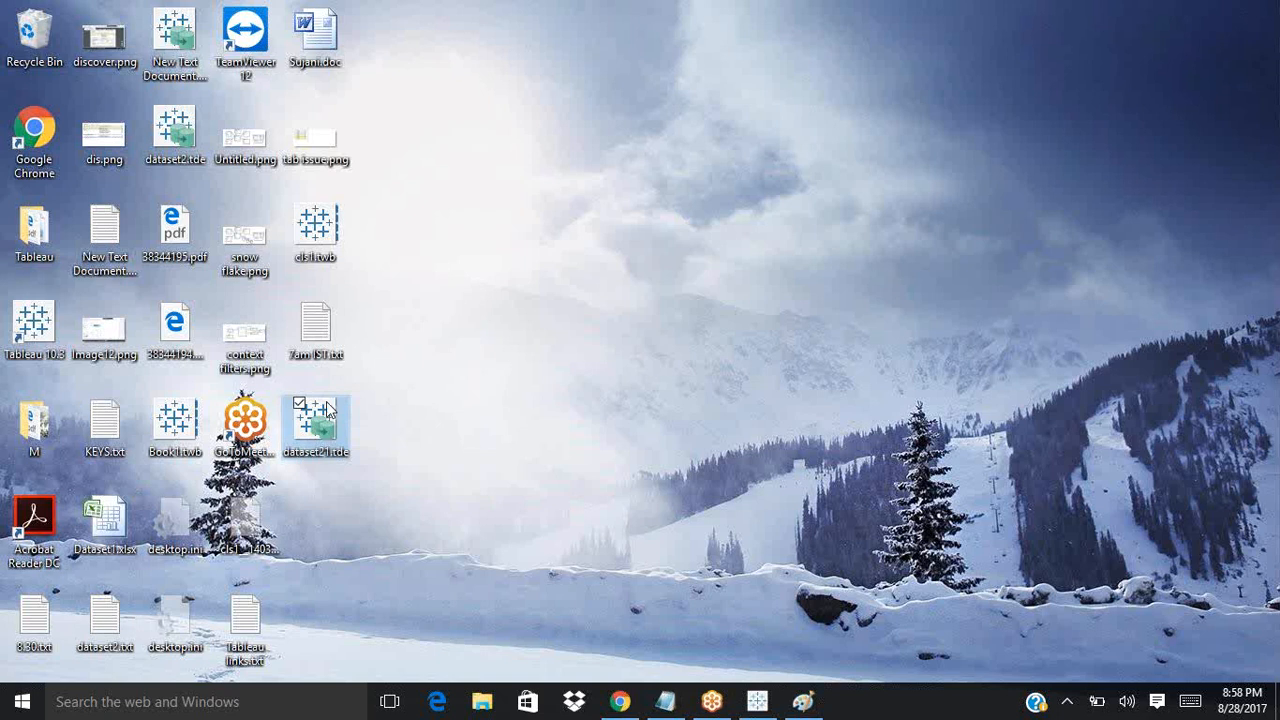
{"action": "left_click", "coordinate": [757, 703]}
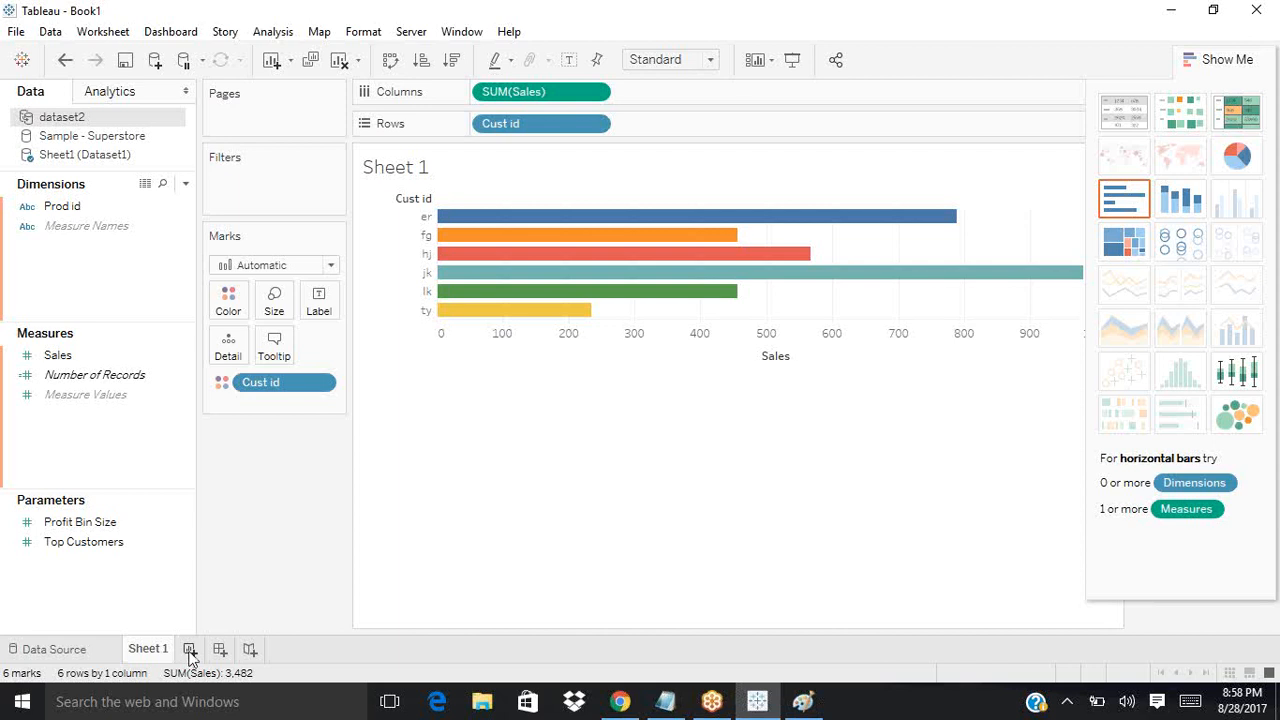
Step: Create a new worksheet and build a bar chart with Prod id on rows and Sales on columns
{"action": "left_click", "coordinate": [190, 650]}
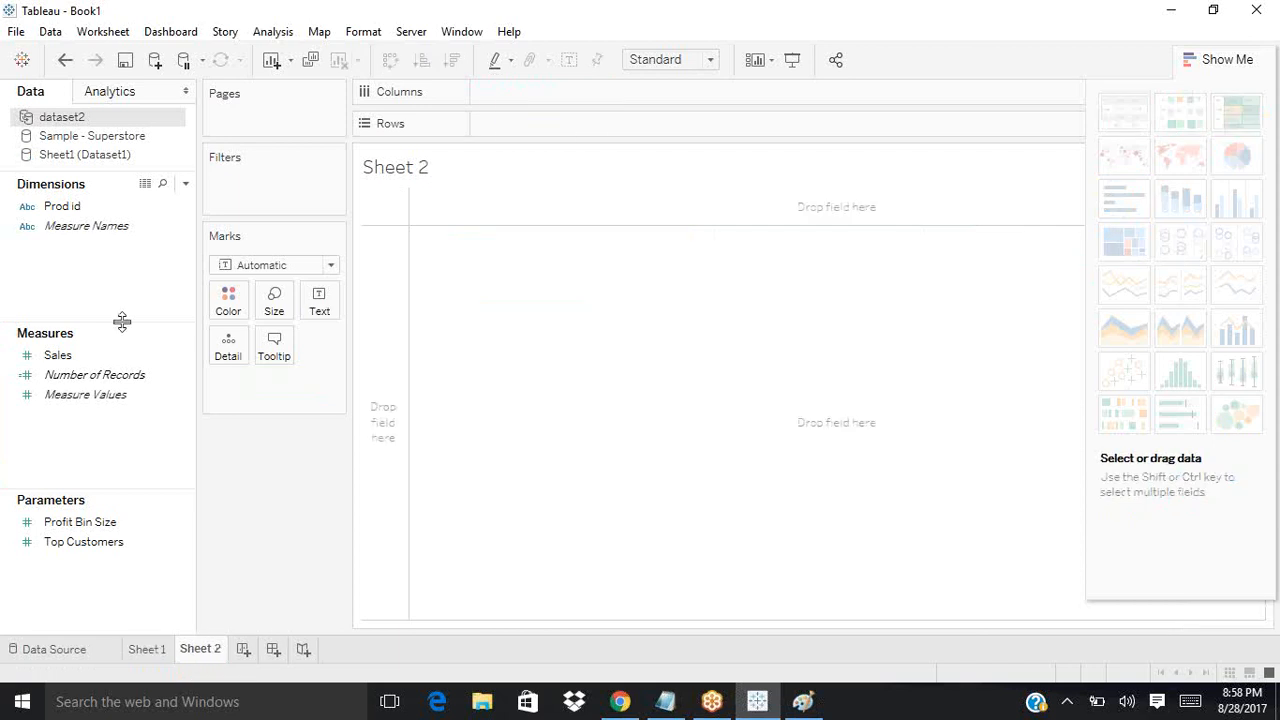
{"action": "left_click", "coordinate": [97, 210]}
{"action": "left_click_drag", "start_coordinate": [68, 212], "coordinate": [423, 183]}
{"action": "left_click", "coordinate": [84, 376]}
{"action": "left_click", "coordinate": [58, 355]}
{"action": "left_click_drag", "start_coordinate": [58, 355], "coordinate": [504, 97]}
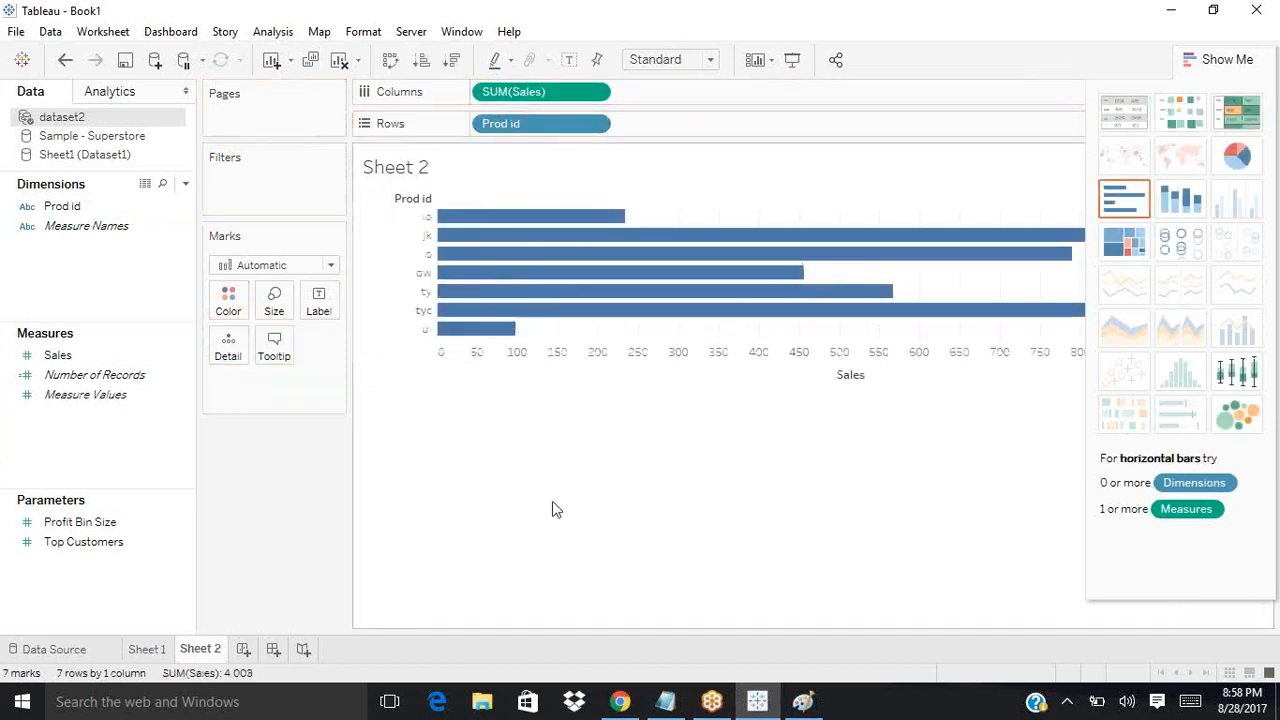
Step: Show mark labels on the bars, hide the Show Me pane, and color the bars by Prod id
{"action": "left_click", "coordinate": [569, 60]}
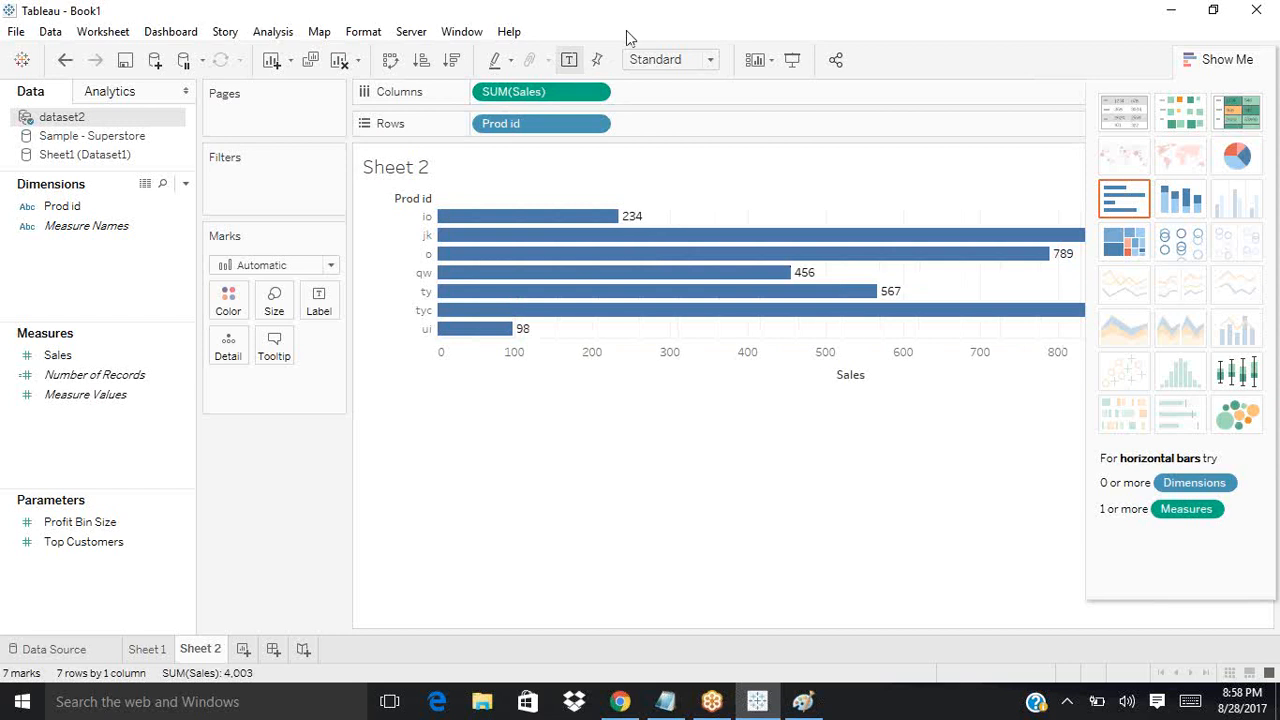
{"action": "left_click", "coordinate": [1236, 60]}
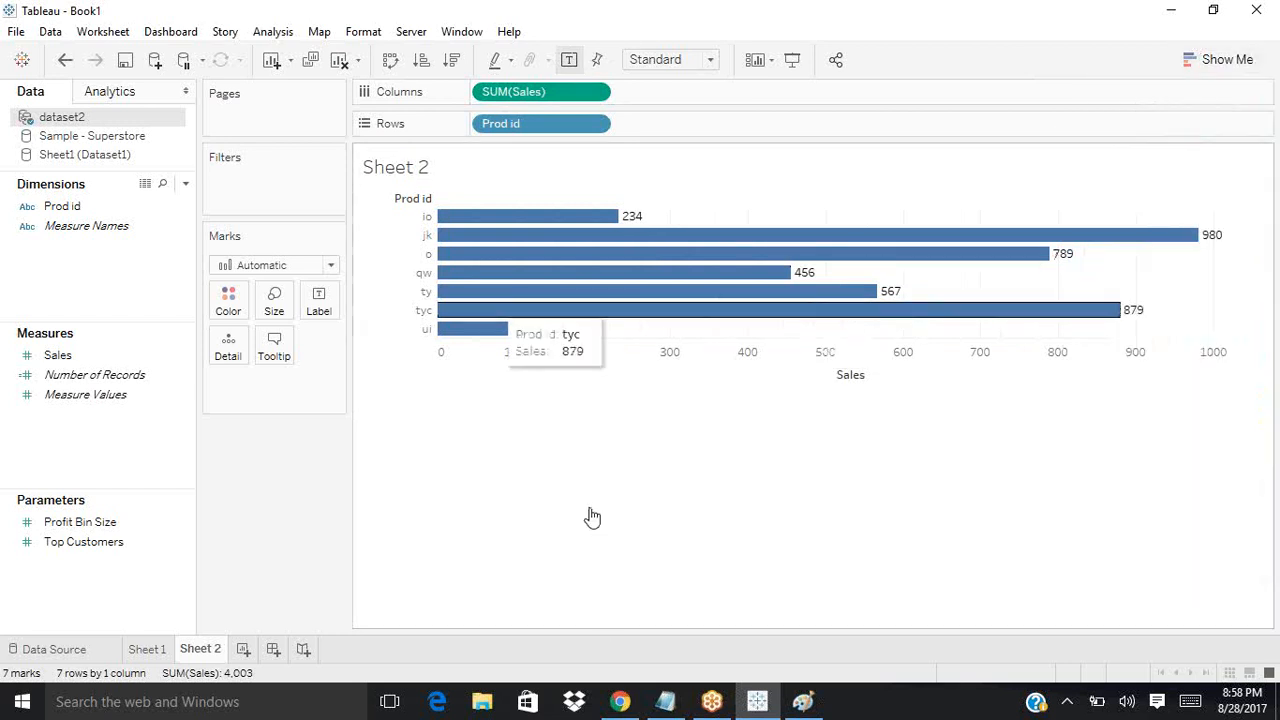
{"action": "left_click_drag", "start_coordinate": [54, 206], "coordinate": [229, 305]}
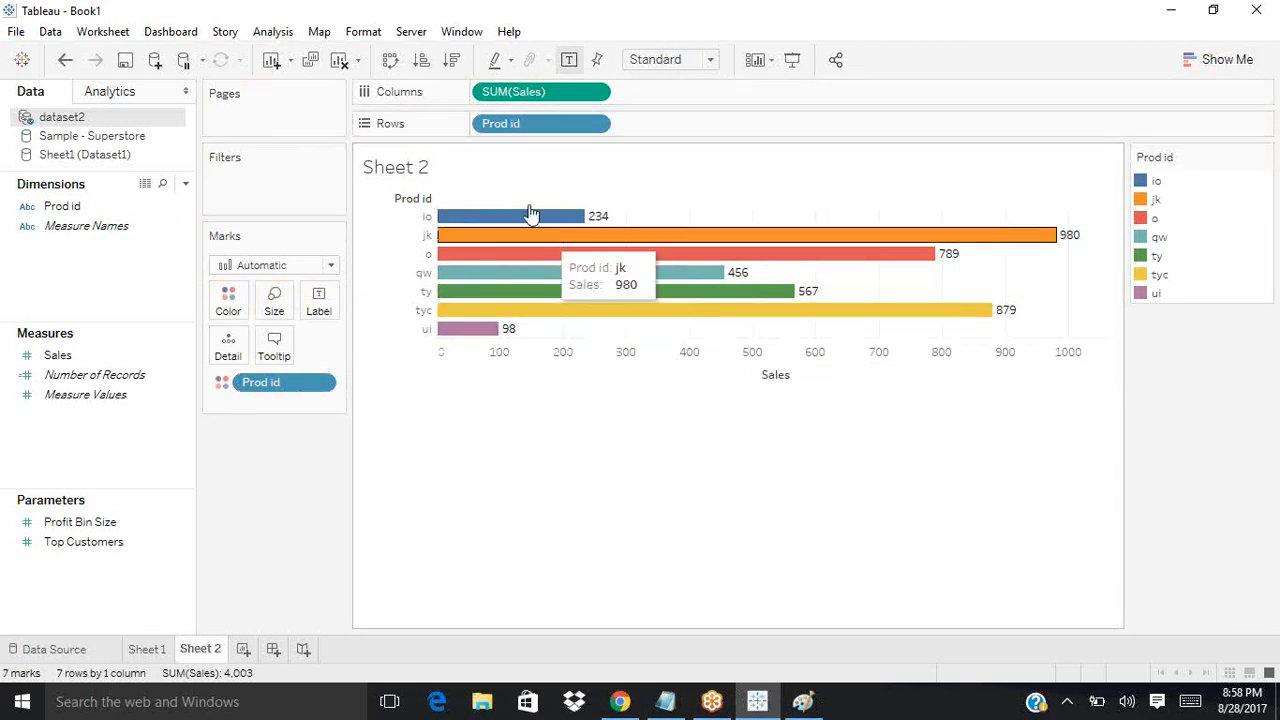
Step: Swap rows and columns to get vertical bars and sort the products by descending Sales
{"action": "left_click", "coordinate": [391, 62]}
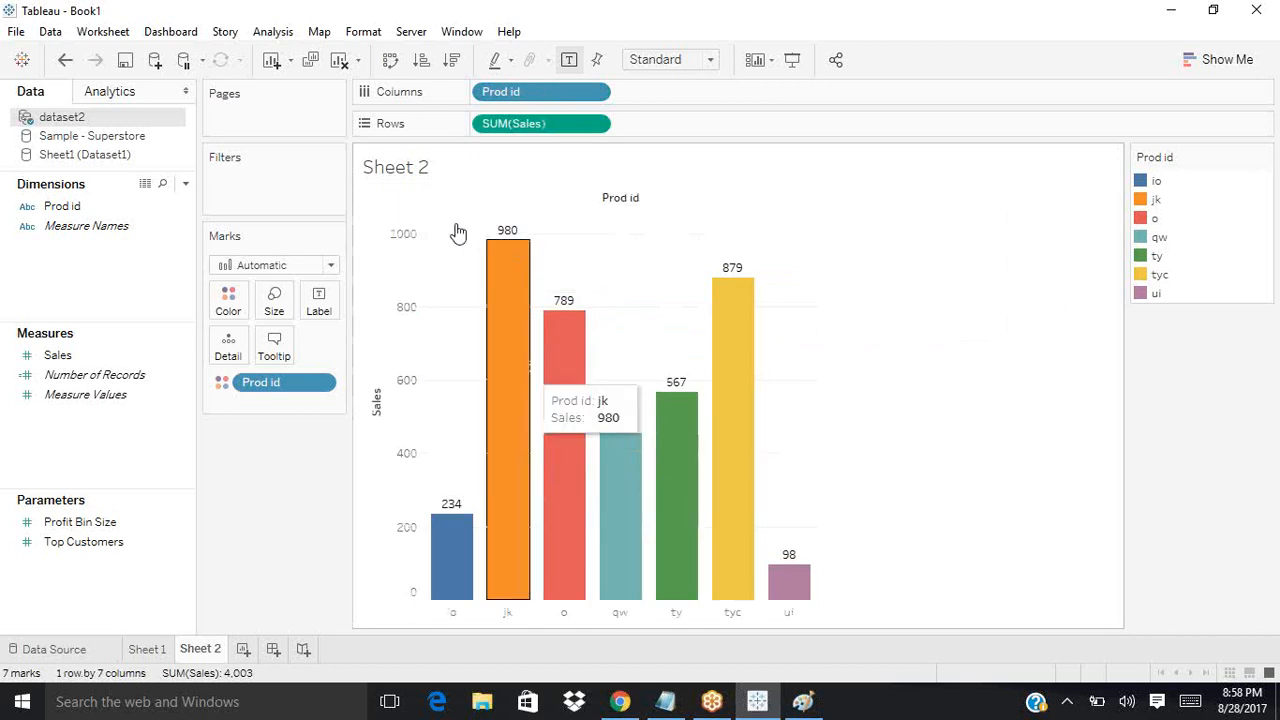
{"action": "left_click", "coordinate": [421, 61]}
{"action": "left_click", "coordinate": [452, 61]}
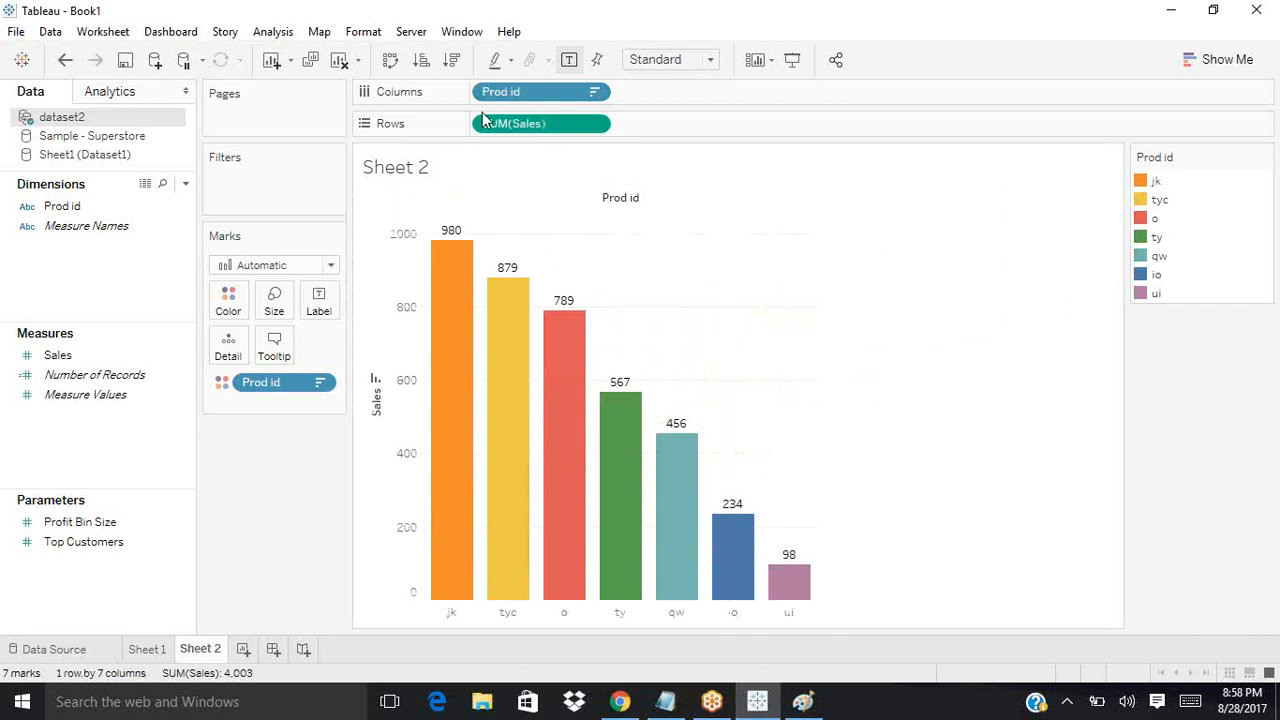
Step: Turn the mark labels off and on again, and swap the chart to horizontal bars and back
{"action": "left_click", "coordinate": [569, 61]}
{"action": "left_click", "coordinate": [569, 61]}
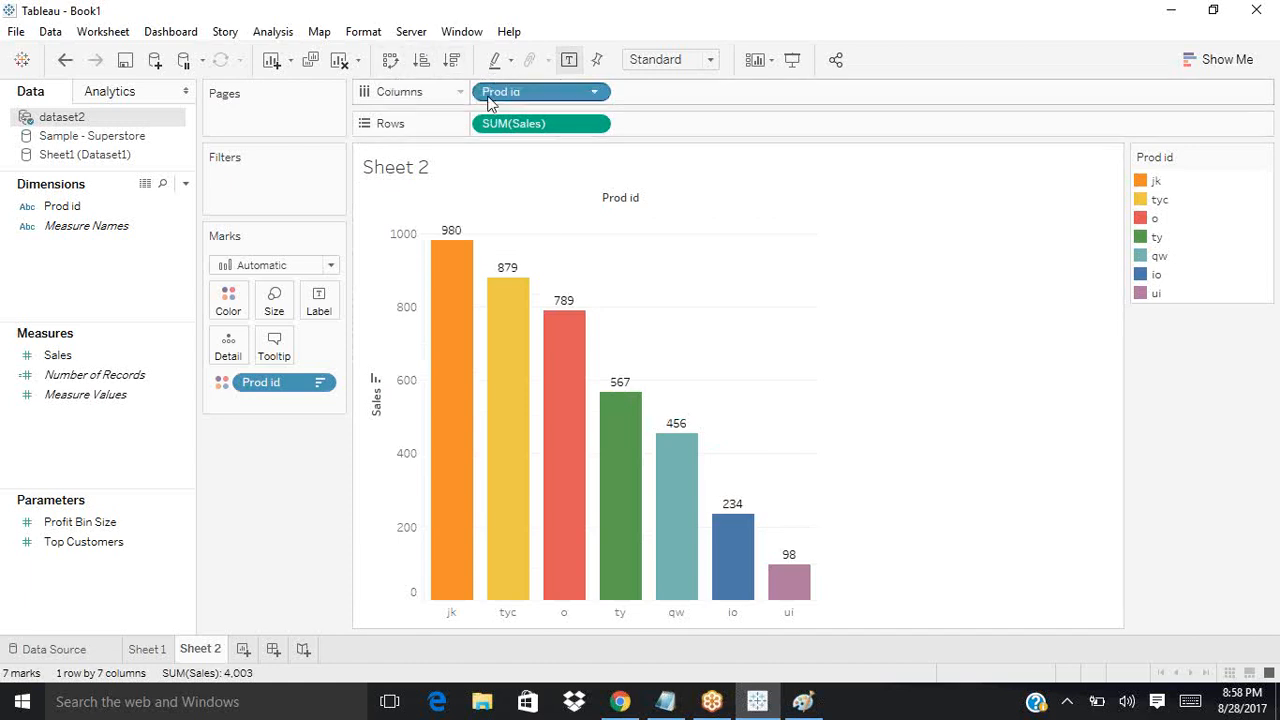
{"action": "left_click", "coordinate": [390, 60]}
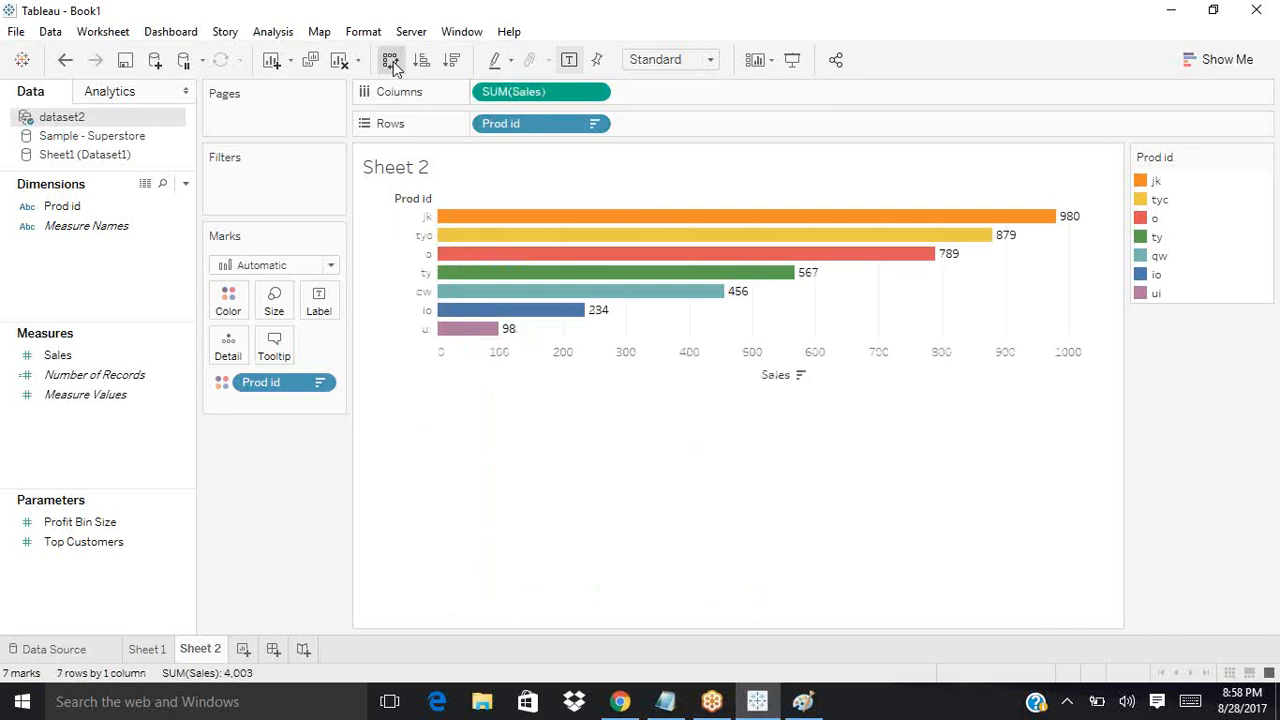
{"action": "left_click", "coordinate": [391, 62]}
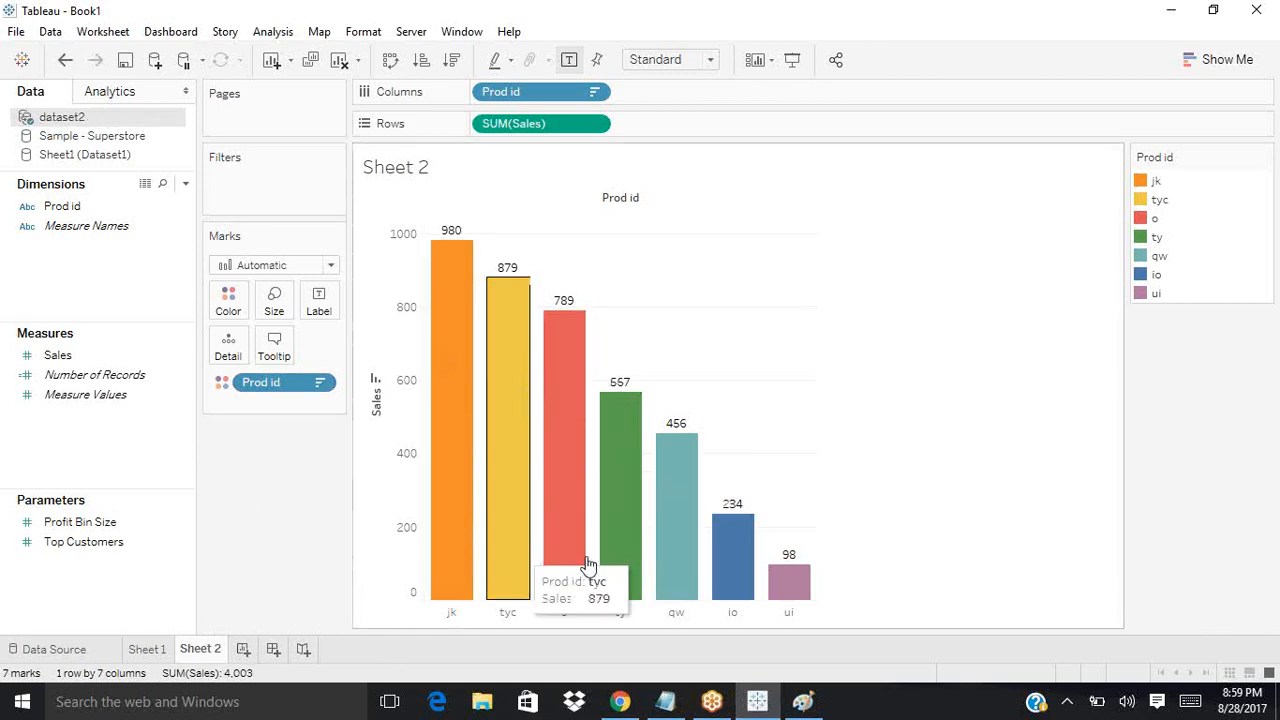
Step: In the 7am IST.txt notes, copy the "How to refresh live connection" section and paste it below "4--generate report."
{"action": "left_click", "coordinate": [668, 703]}
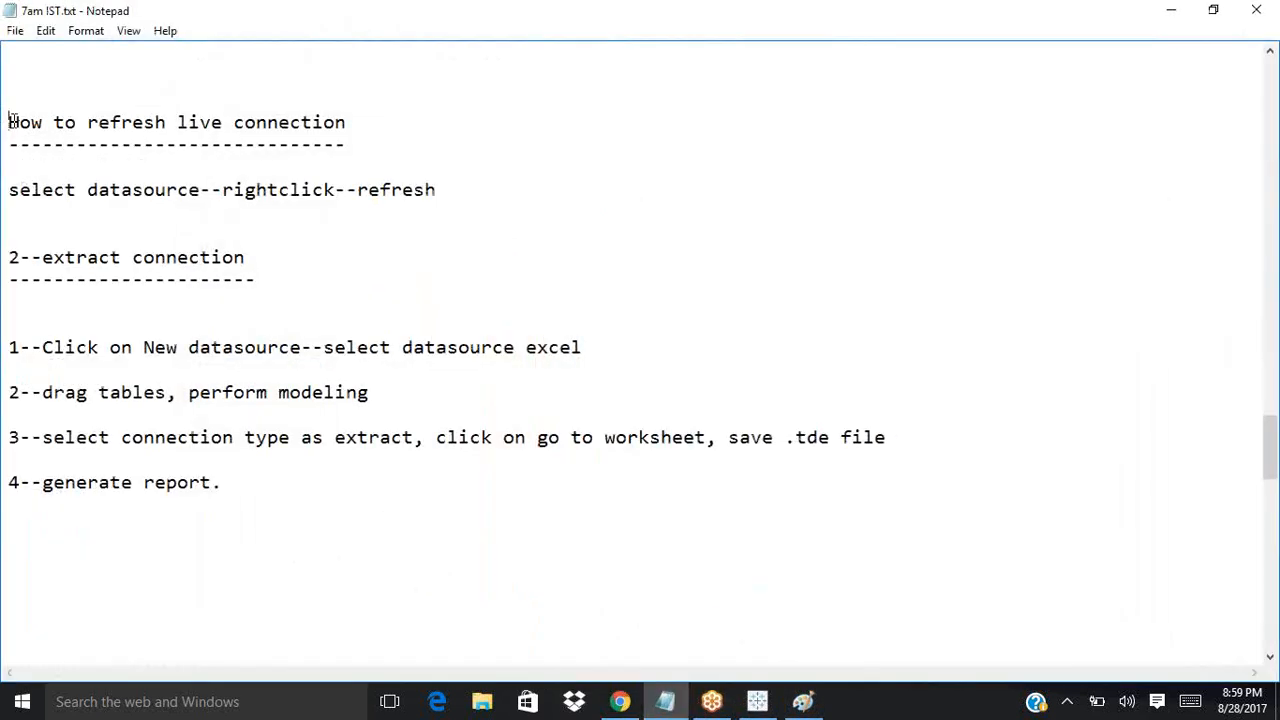
{"action": "left_click_drag", "start_coordinate": [10, 120], "coordinate": [451, 190]}
{"action": "key", "text": "ctrl+c"}
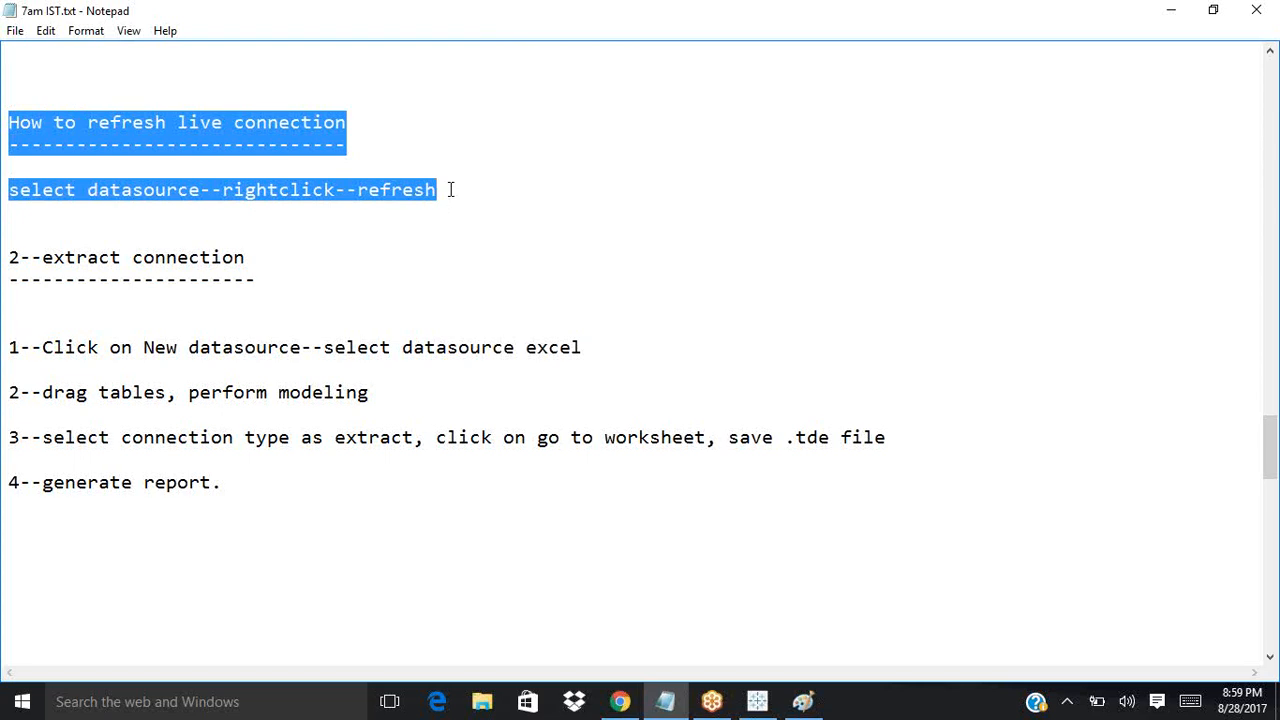
{"action": "left_click", "coordinate": [32, 546]}
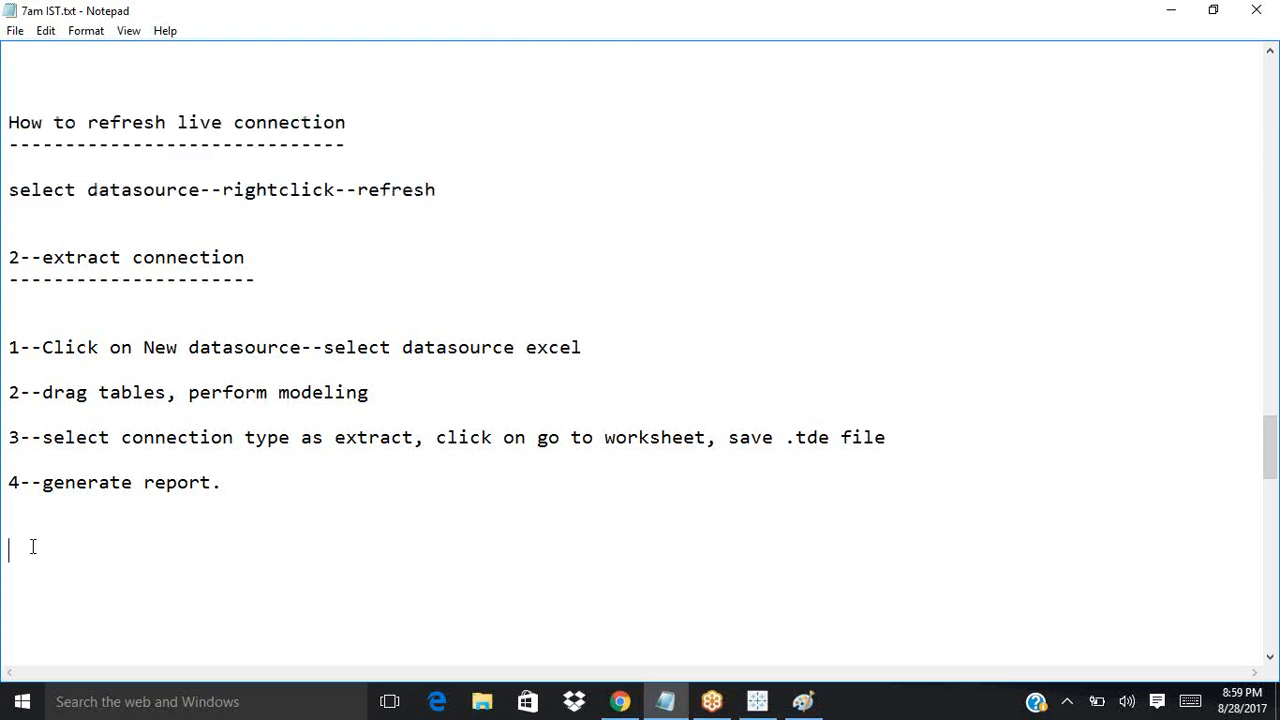
{"action": "key", "text": "ctrl+v"}
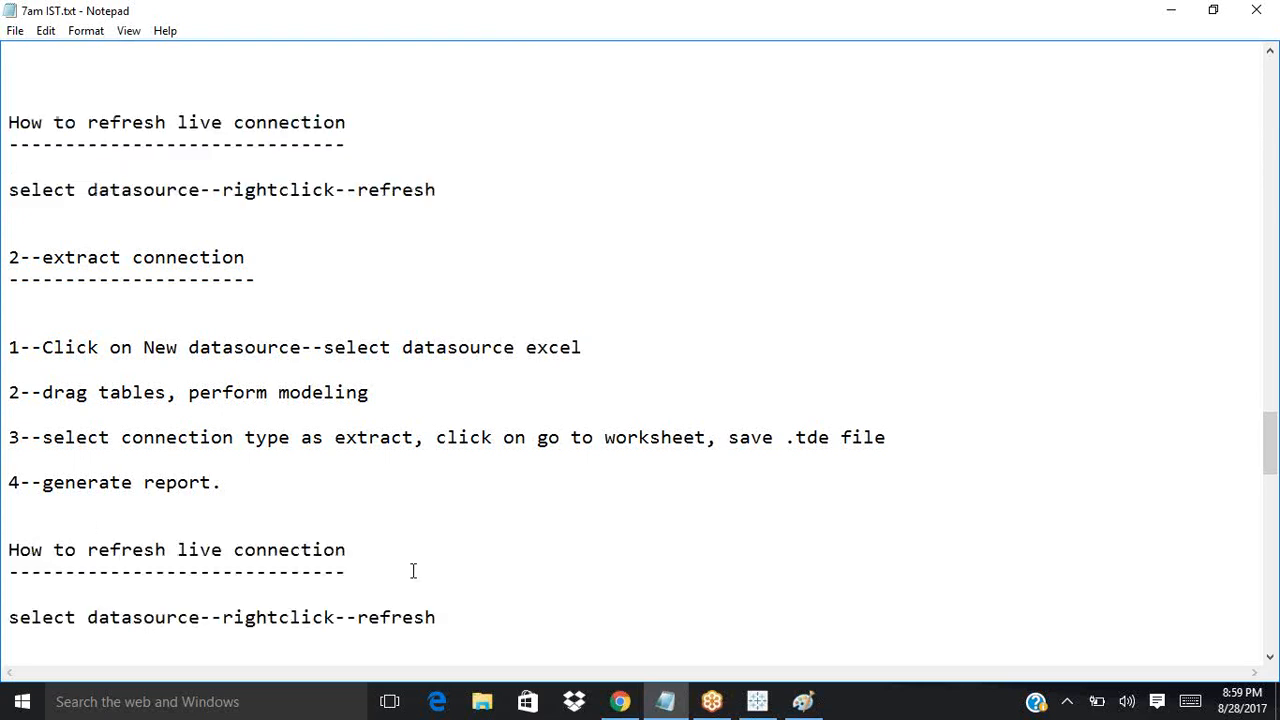
Step: Replace "live" with "extract" in the heading of the pasted refresh section
{"action": "scroll", "coordinate": [415, 571], "scroll_direction": "down", "scroll_amount": 3}
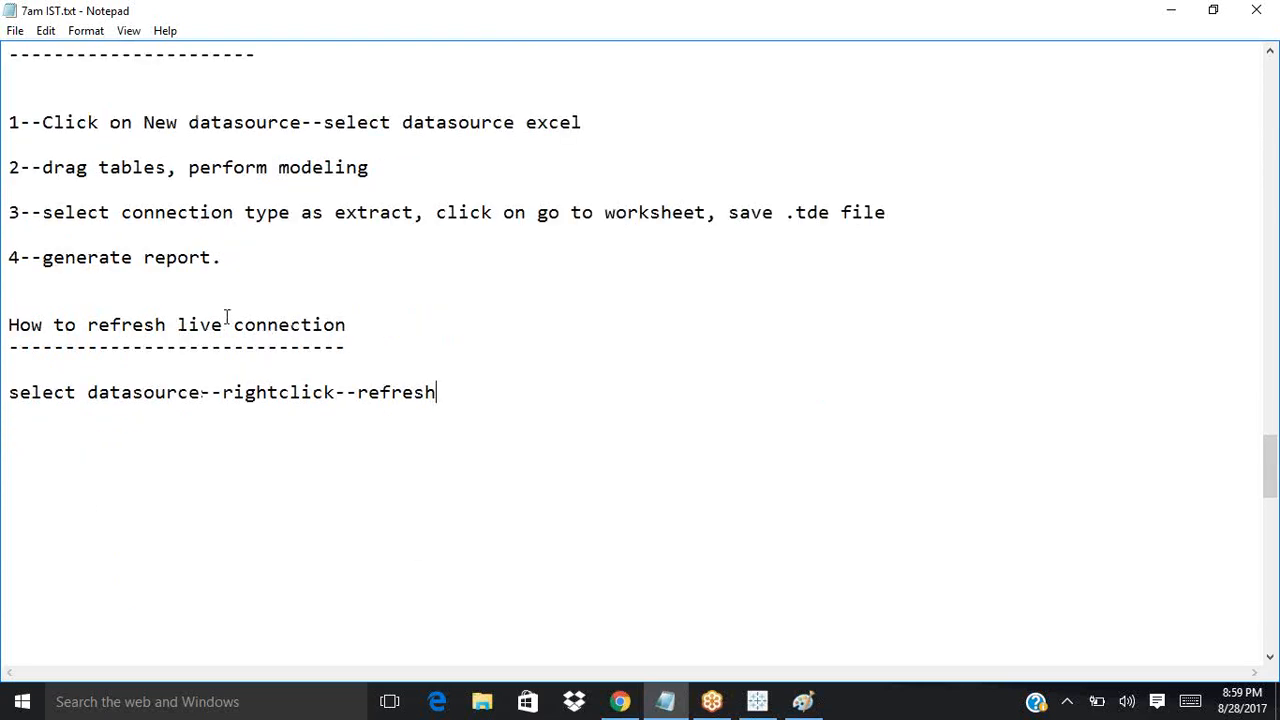
{"action": "left_click", "coordinate": [225, 325]}
{"action": "key", "text": "BackSpace"}
{"action": "key", "text": "BackSpace"}
{"action": "key", "text": "BackSpace"}
{"action": "key", "text": "BackSpace"}
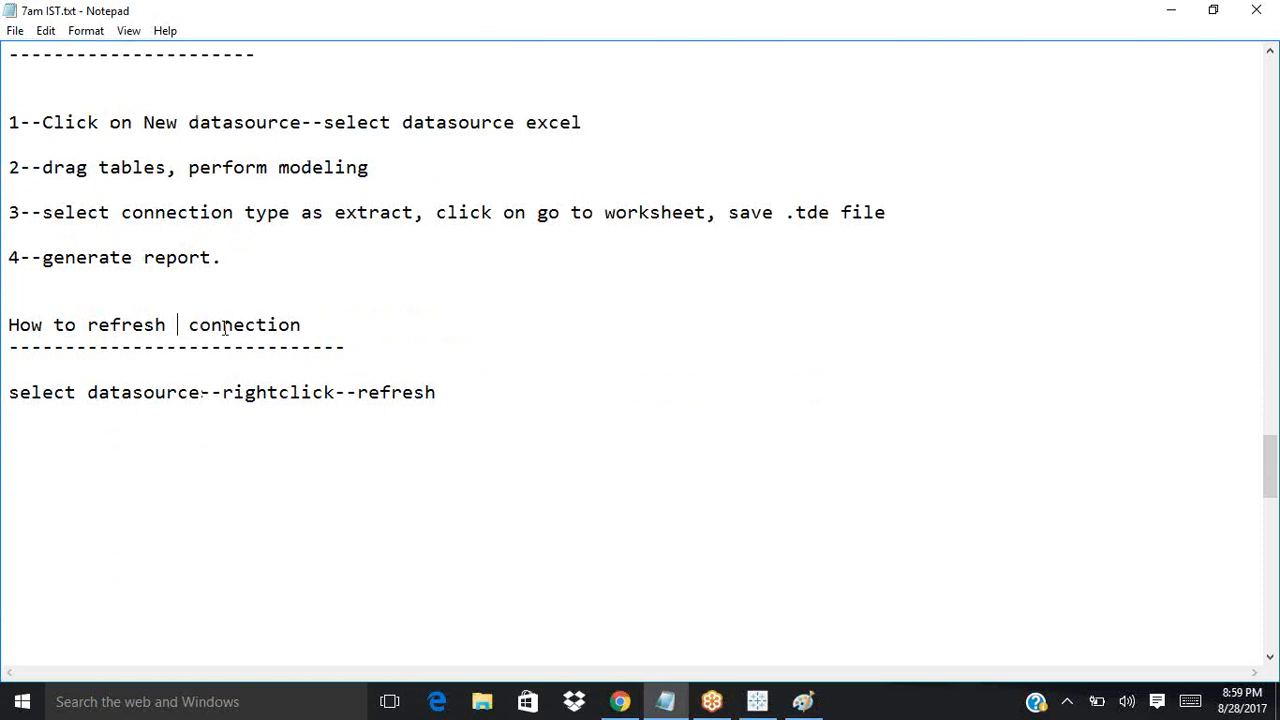
{"action": "type", "text": "extract"}
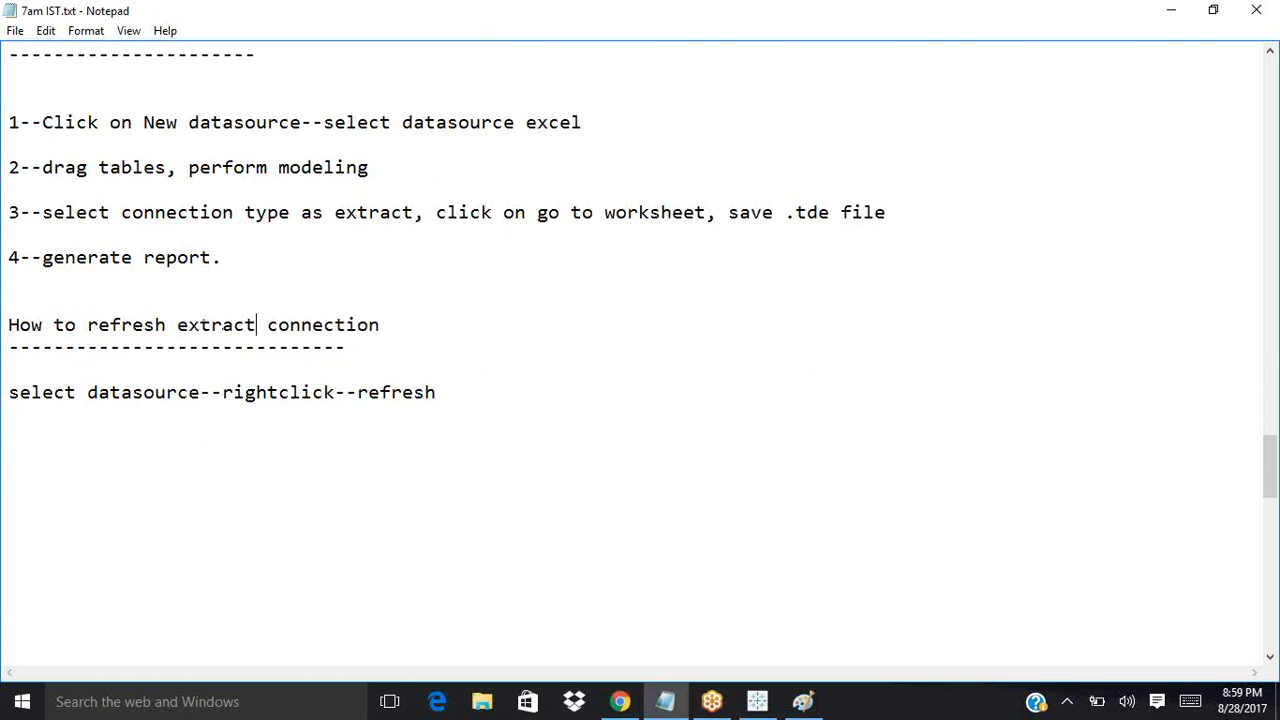
Step: Edit the instruction under the new heading to read "select datasource--rightclick----extract---refresh"
{"action": "left_click", "coordinate": [355, 392]}
{"action": "type", "text": "--extrac"}
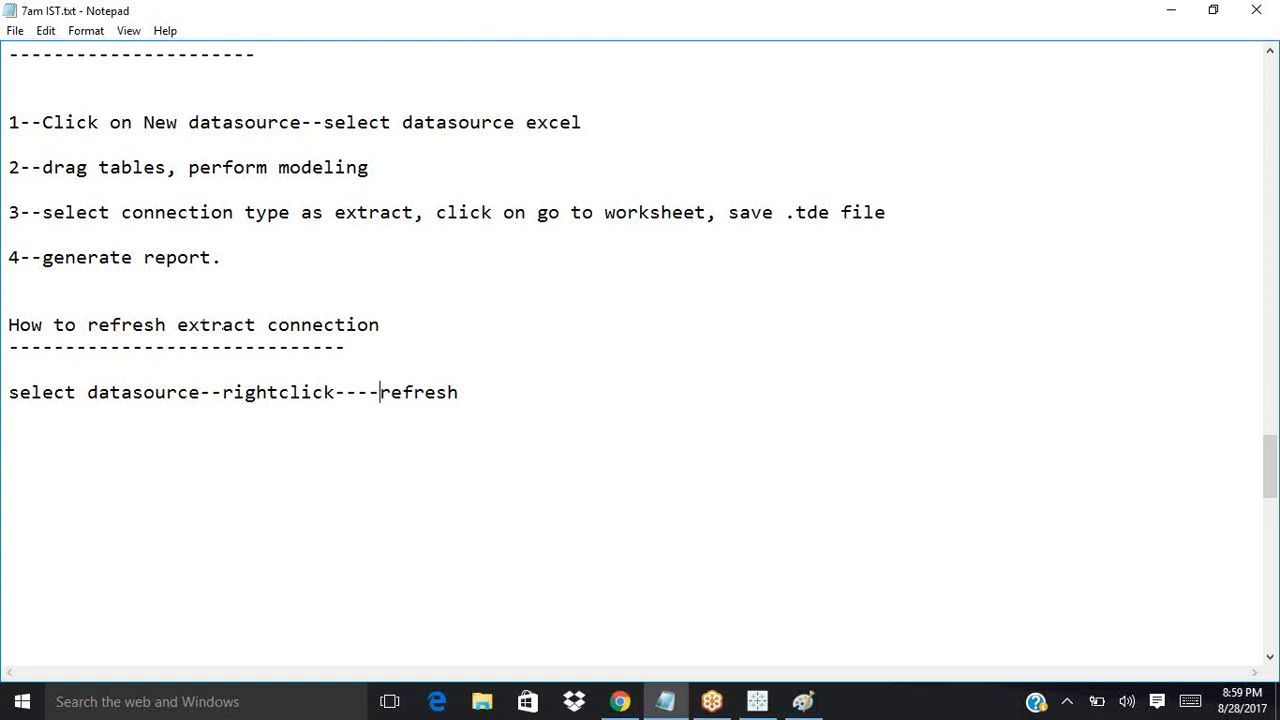
{"action": "type", "text": "t"}
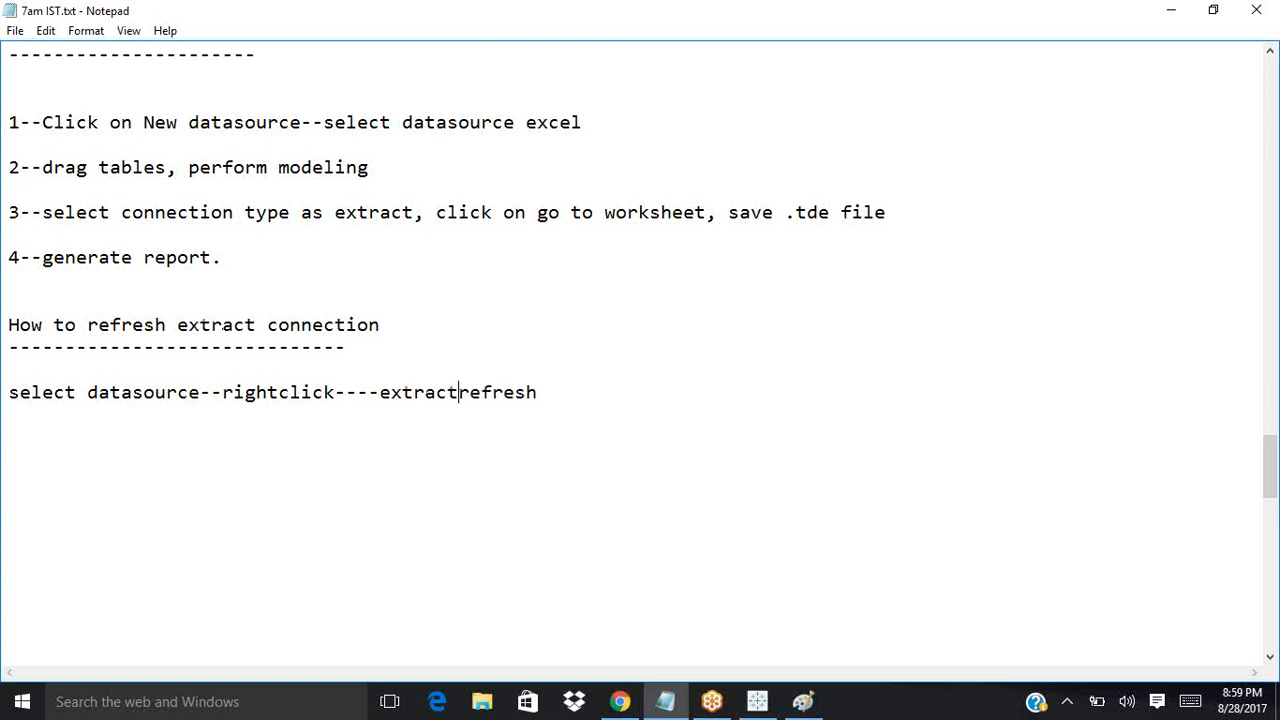
{"action": "type", "text": "---"}
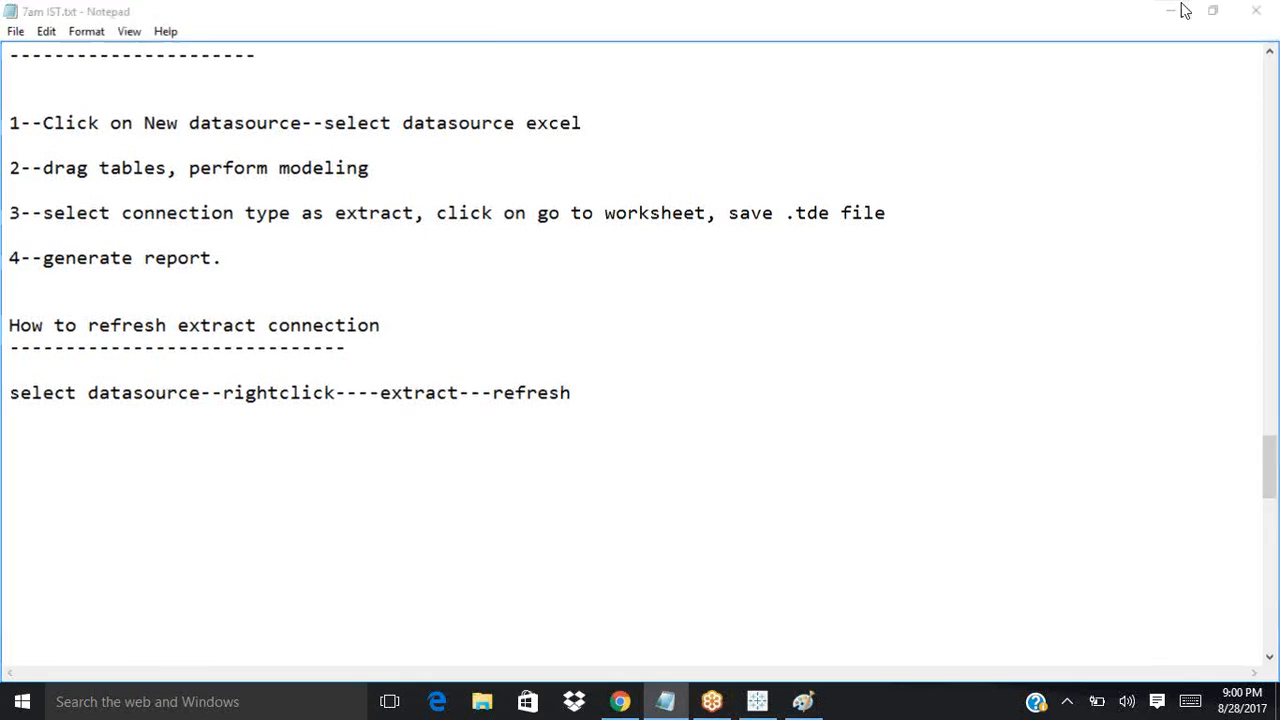
Step: Open dataset2.txt from the Desktop, delete its last row "jk,980", then save and close the file
{"action": "left_click", "coordinate": [1182, 10]}
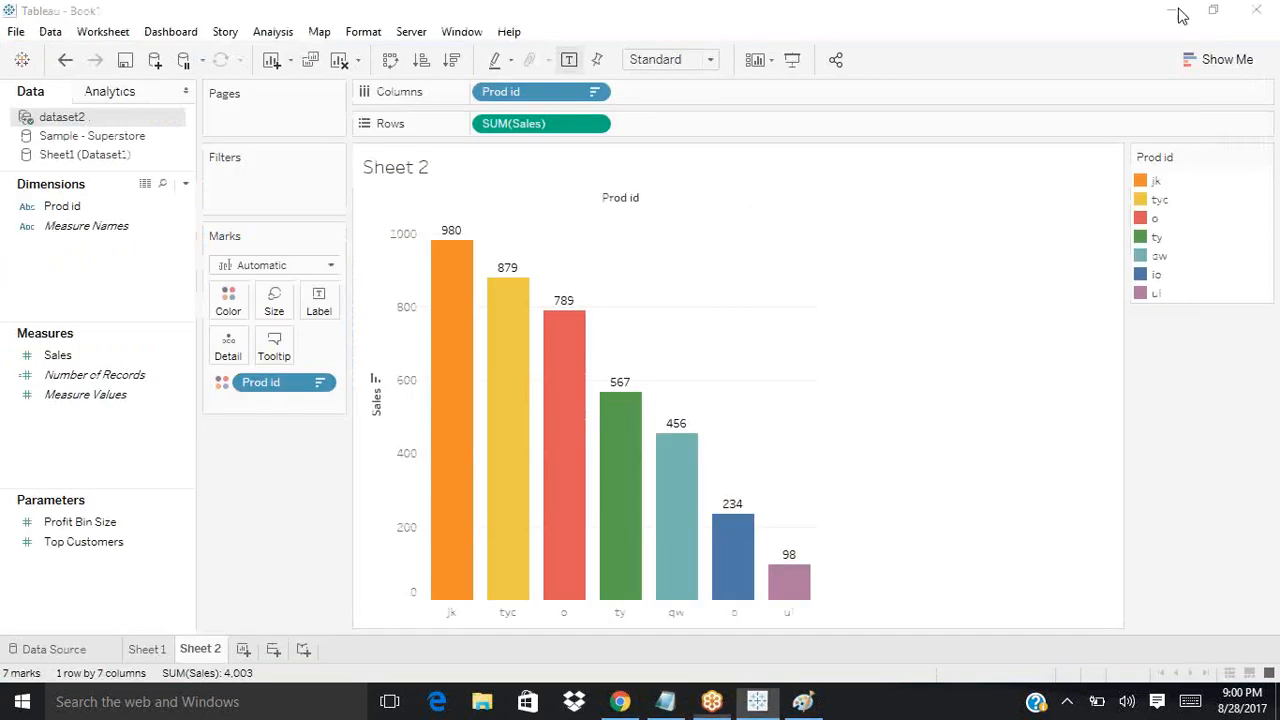
{"action": "left_click", "coordinate": [1178, 10]}
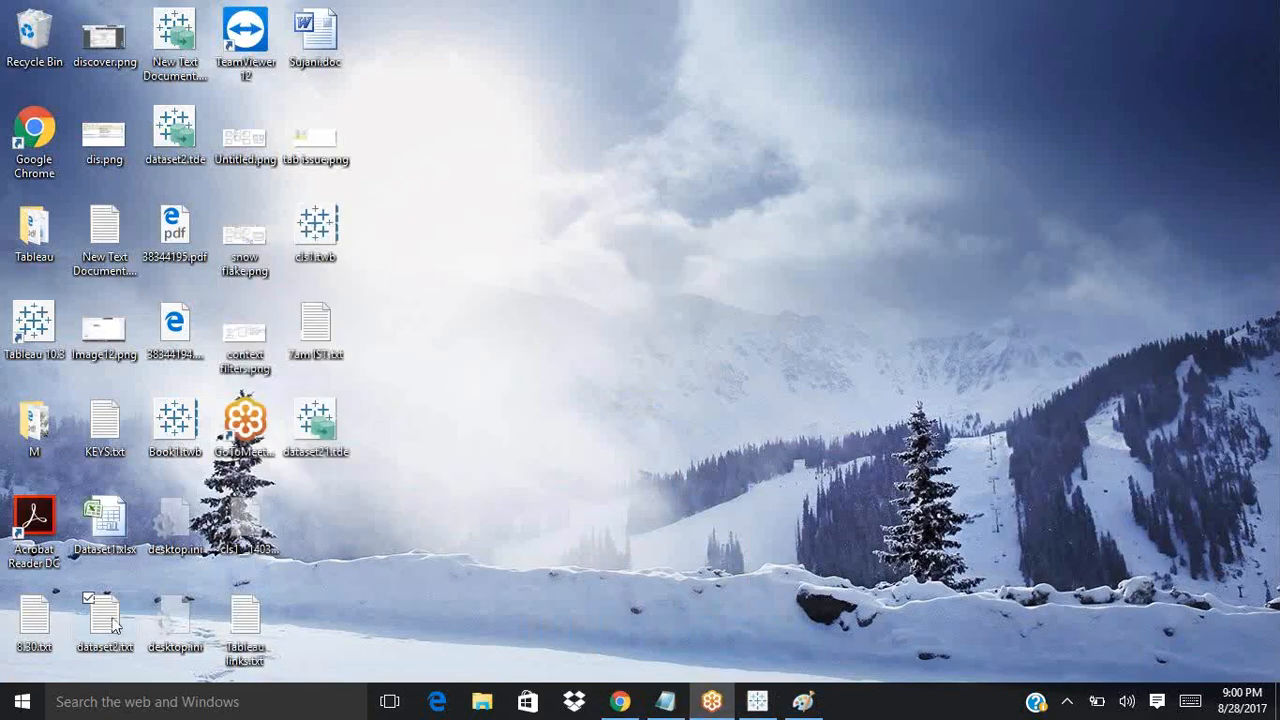
{"action": "double_click", "coordinate": [115, 625]}
{"action": "left_click_drag", "start_coordinate": [180, 285], "coordinate": [88, 281]}
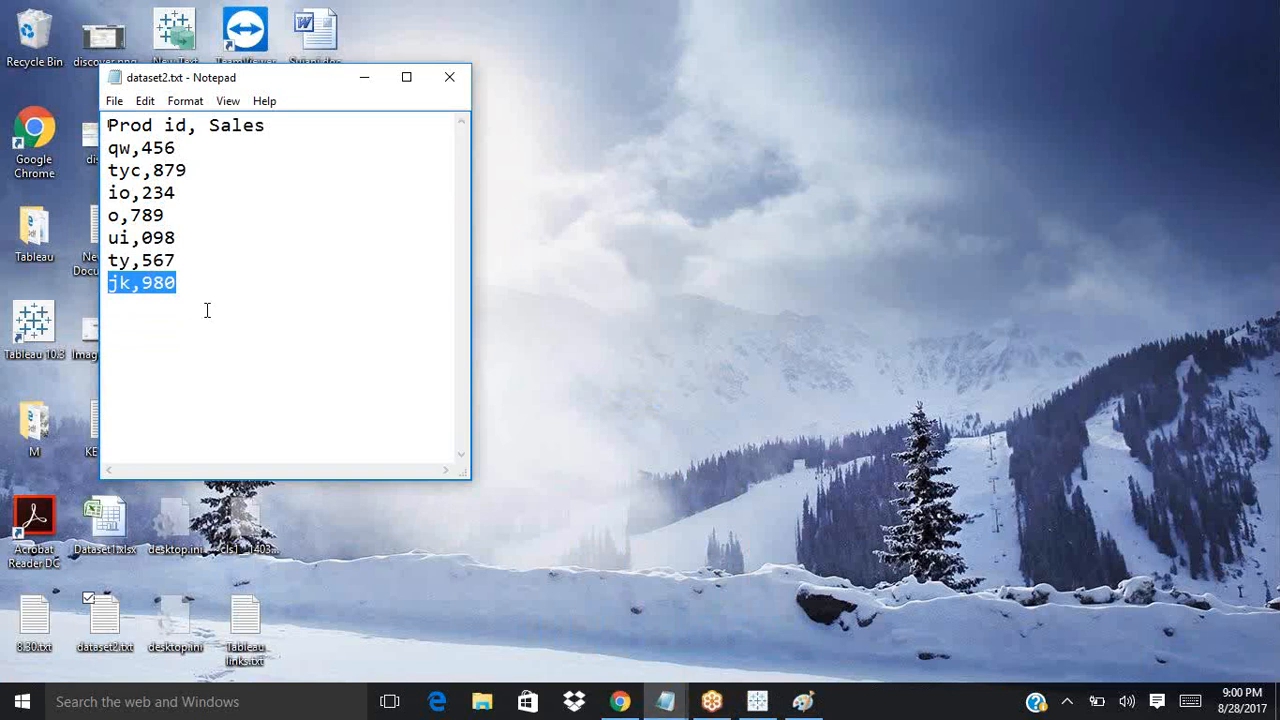
{"action": "key", "text": "Delete"}
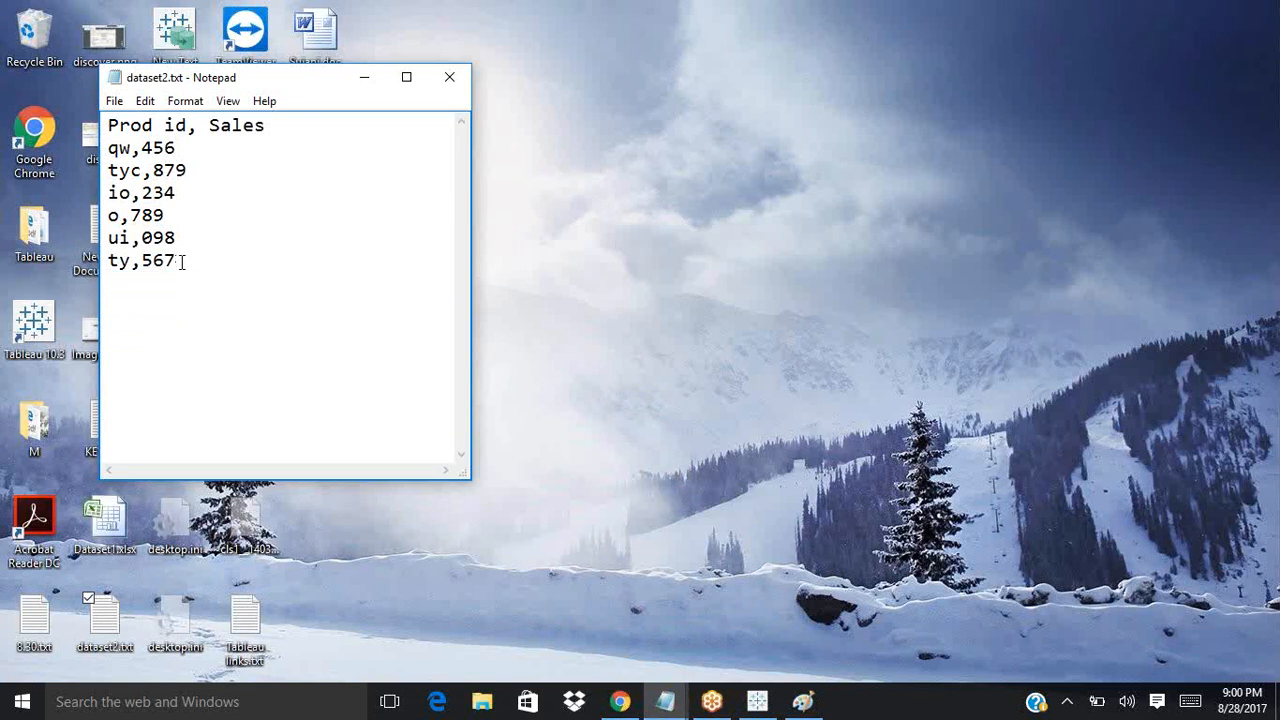
{"action": "left_click", "coordinate": [115, 102]}
{"action": "left_click", "coordinate": [48, 164]}
{"action": "left_click", "coordinate": [450, 78]}
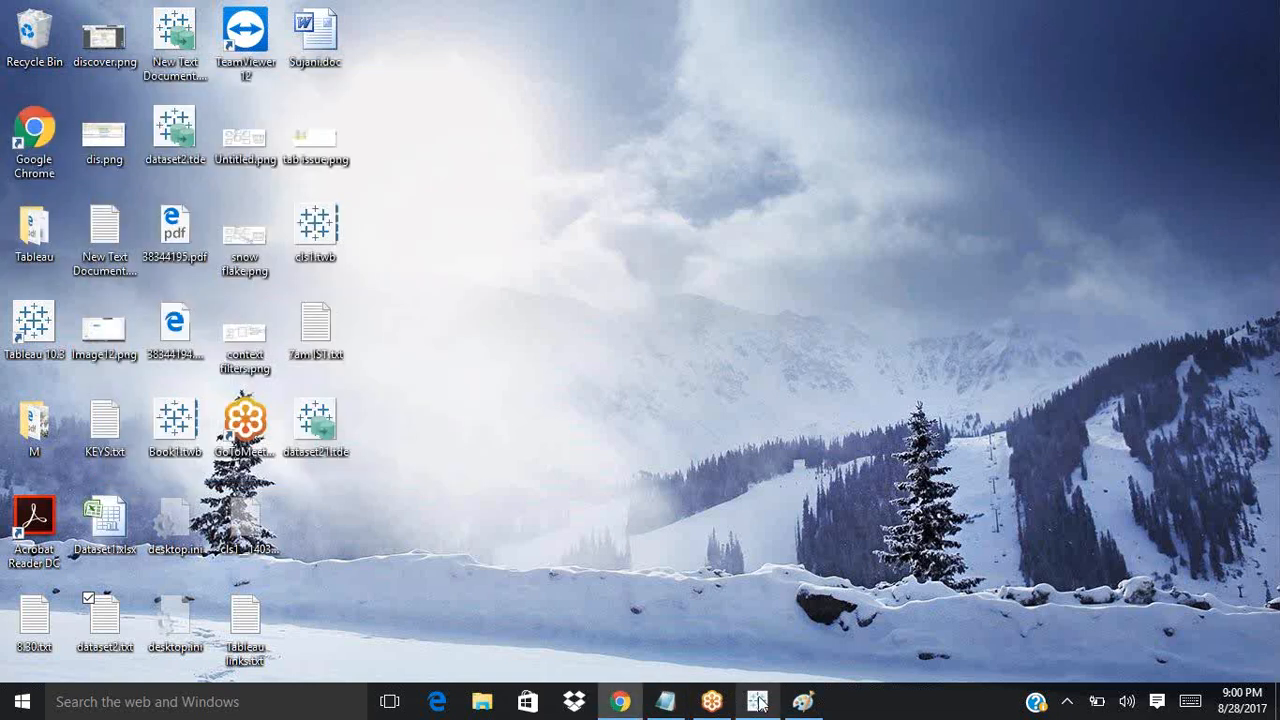
Step: Switch back to Tableau and apply the plain Refresh to the dataset2 data source
{"action": "left_click", "coordinate": [758, 703]}
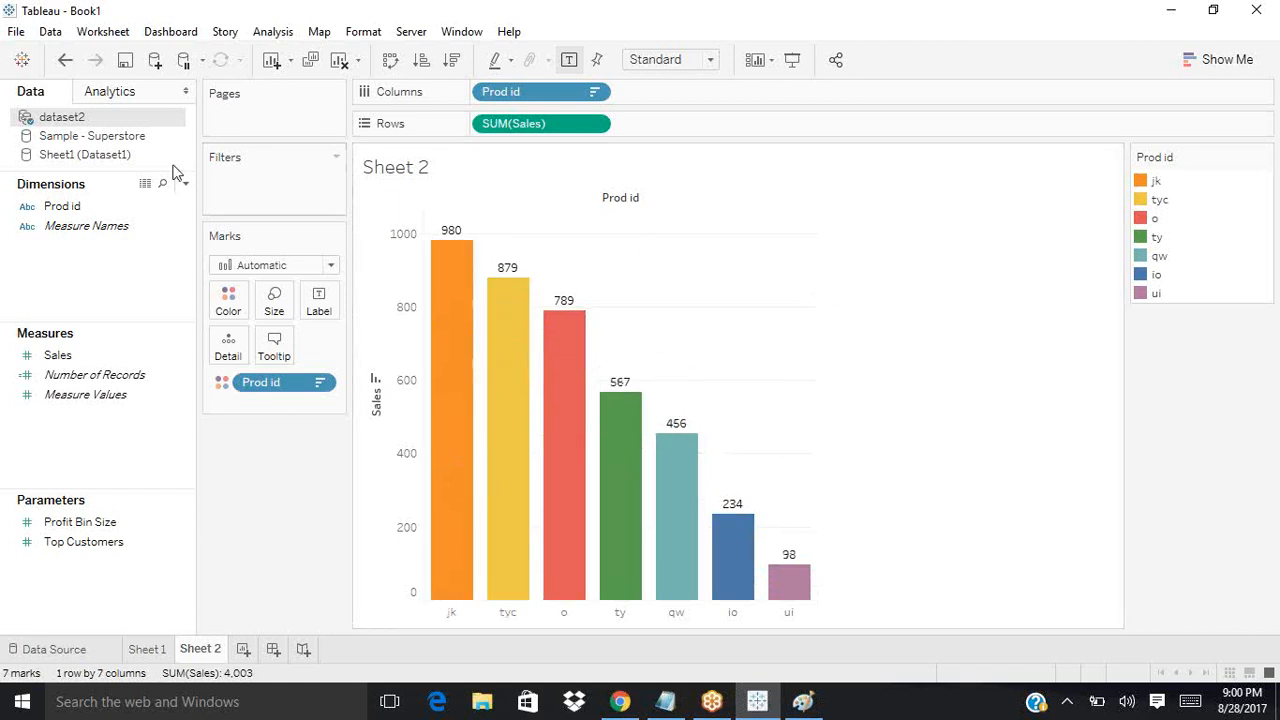
{"action": "right_click", "coordinate": [79, 120]}
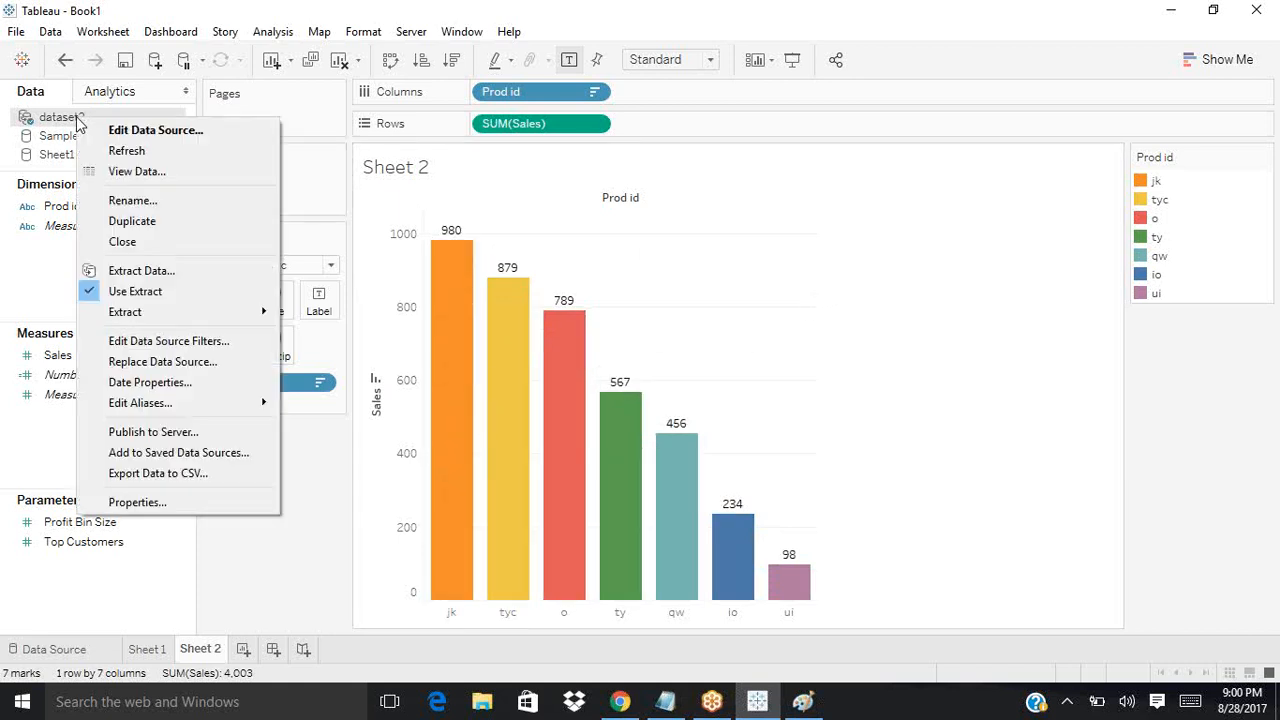
{"action": "left_click", "coordinate": [126, 153]}
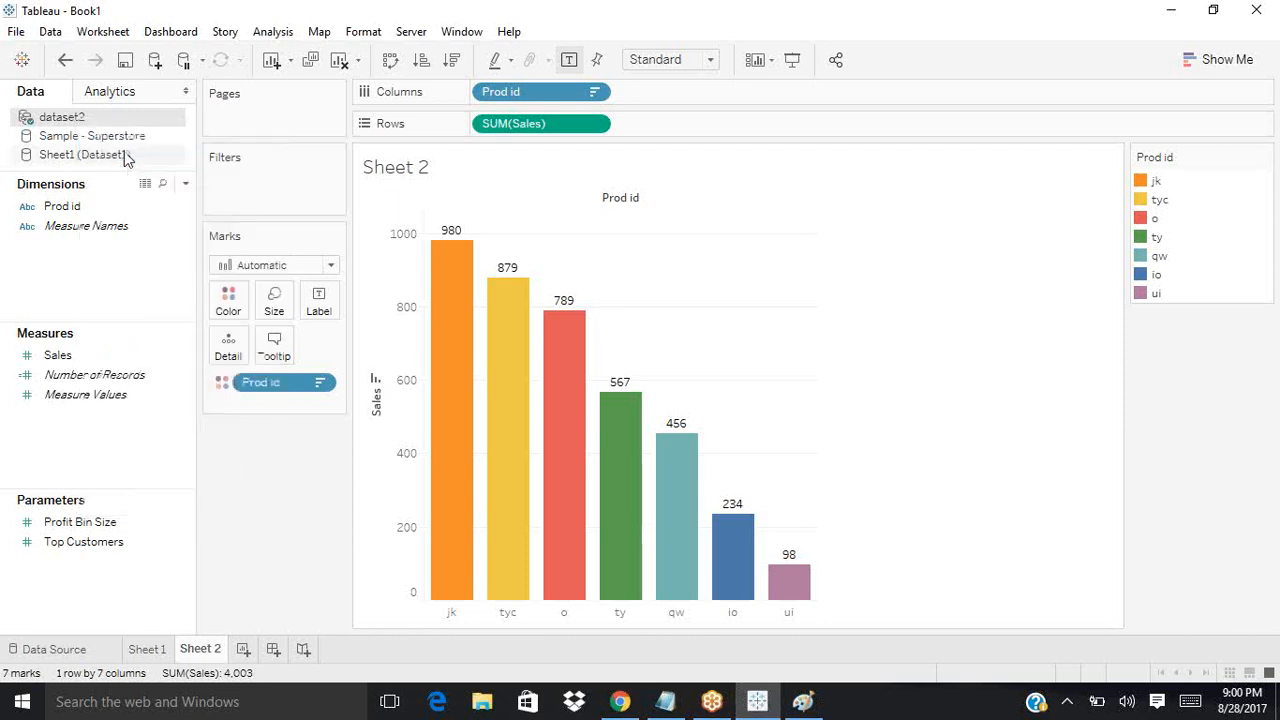
Step: Refresh the extract of the dataset2 data source and accept replacing its contents
{"action": "mouse_move", "coordinate": [459, 249]}
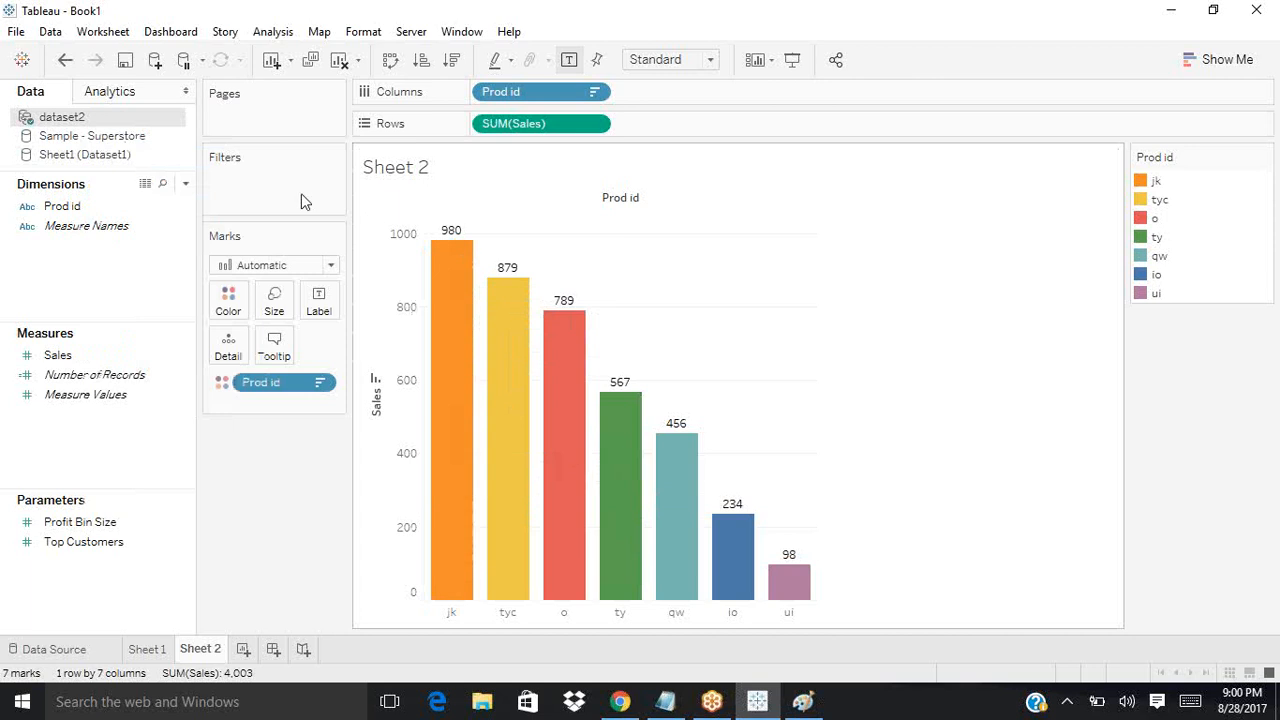
{"action": "right_click", "coordinate": [72, 121]}
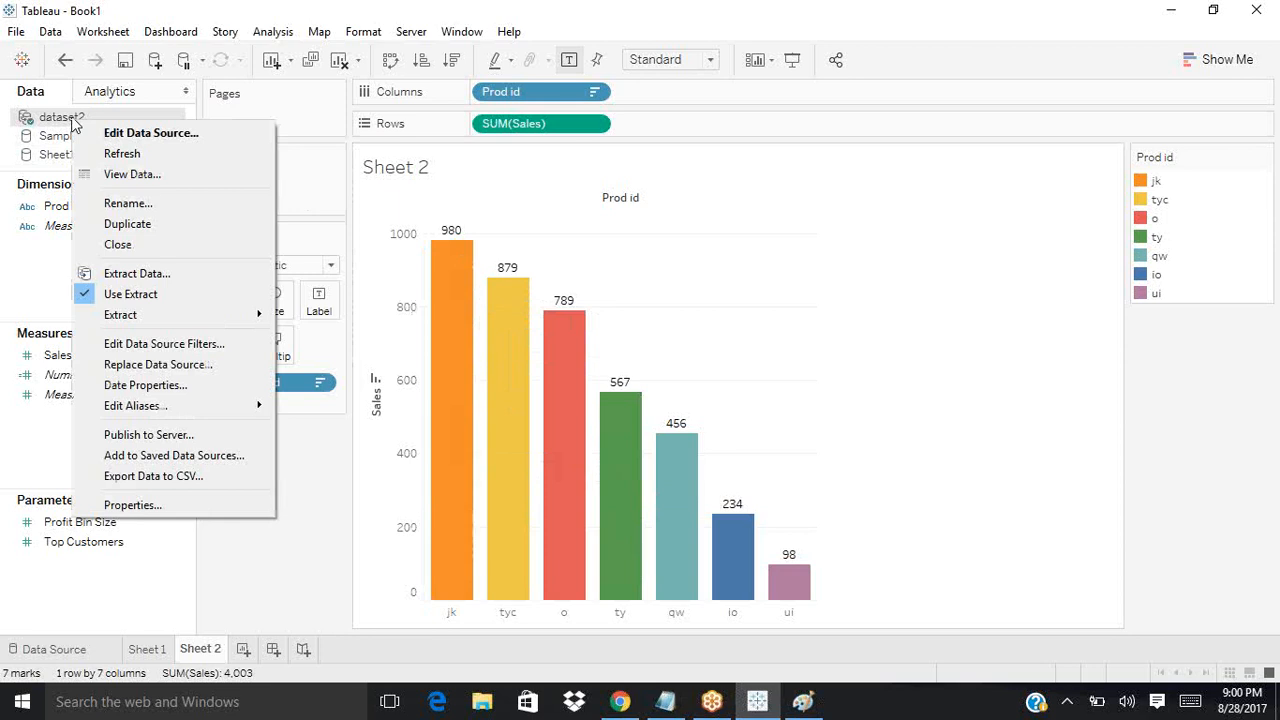
{"action": "mouse_move", "coordinate": [155, 322]}
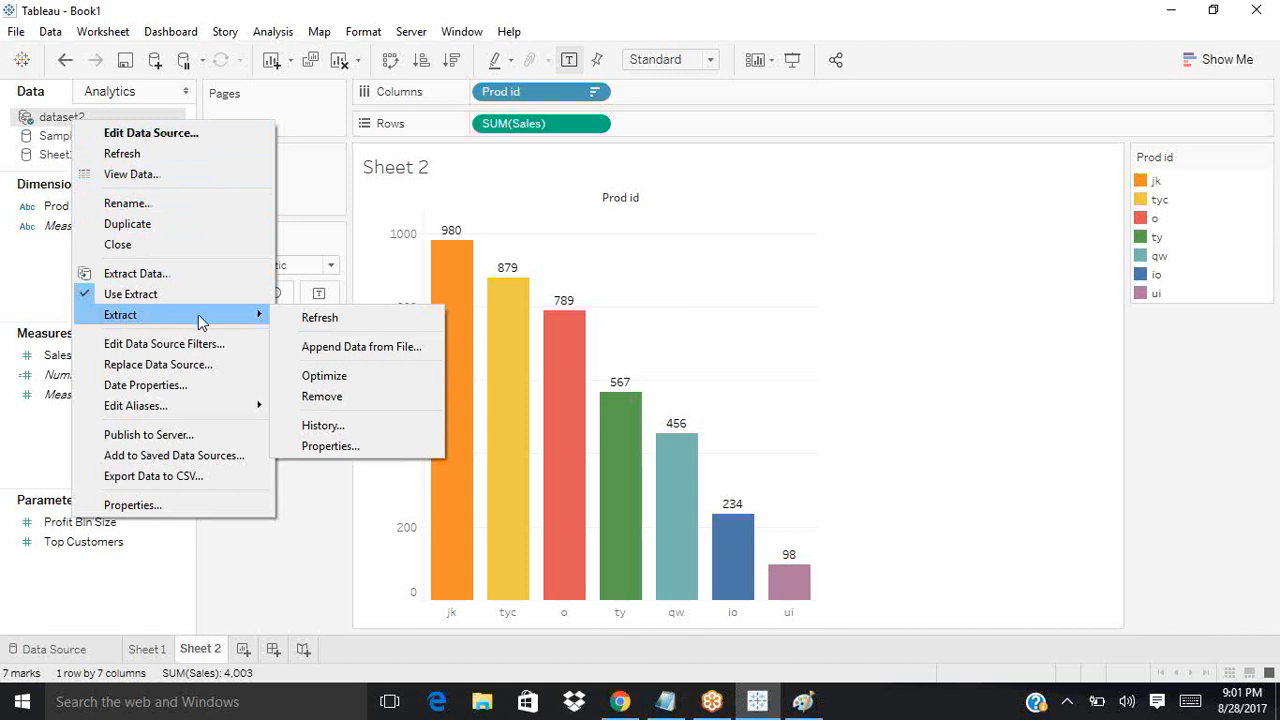
{"action": "left_click", "coordinate": [340, 316]}
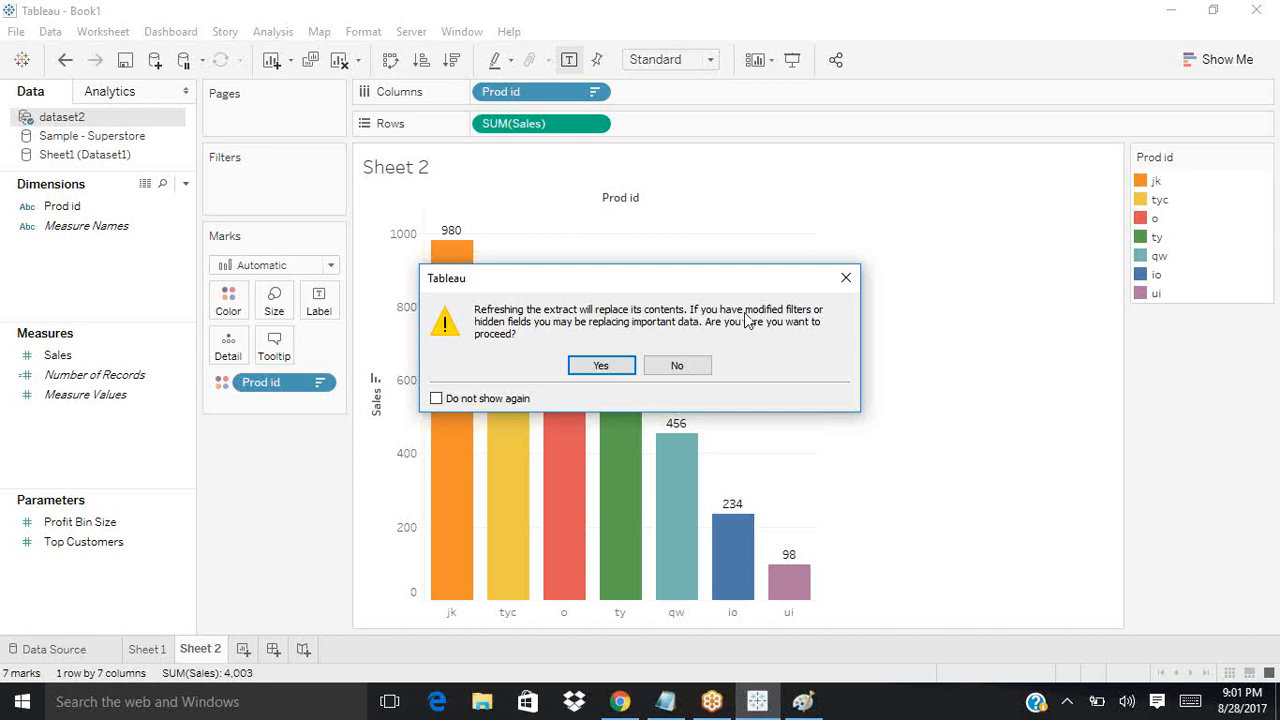
{"action": "left_click", "coordinate": [603, 366]}
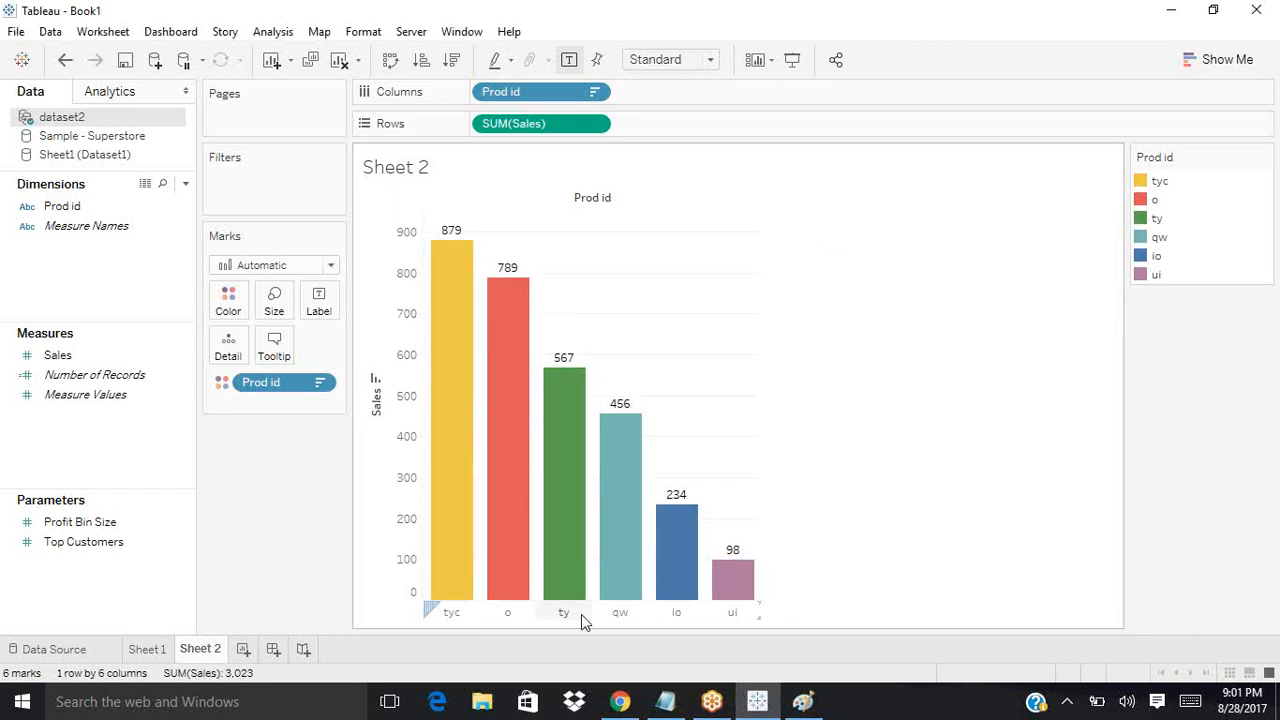
{"action": "mouse_move", "coordinate": [474, 400]}
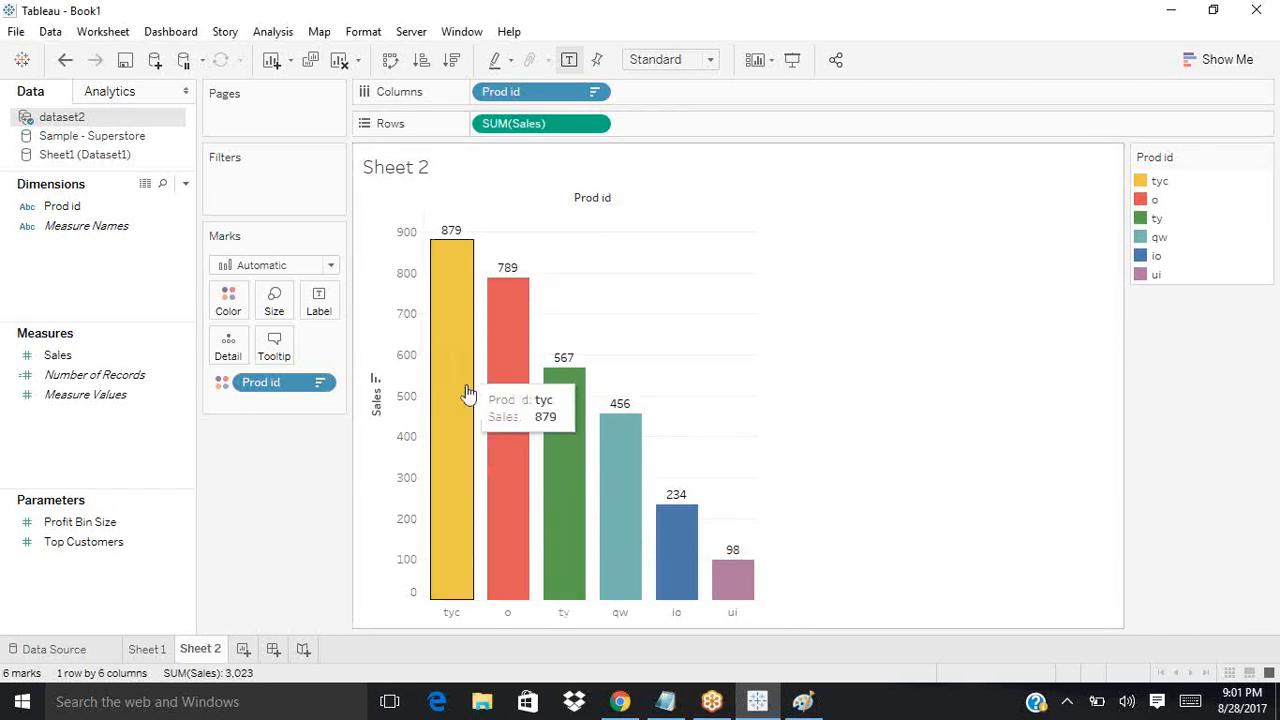
{"action": "right_click", "coordinate": [155, 118]}
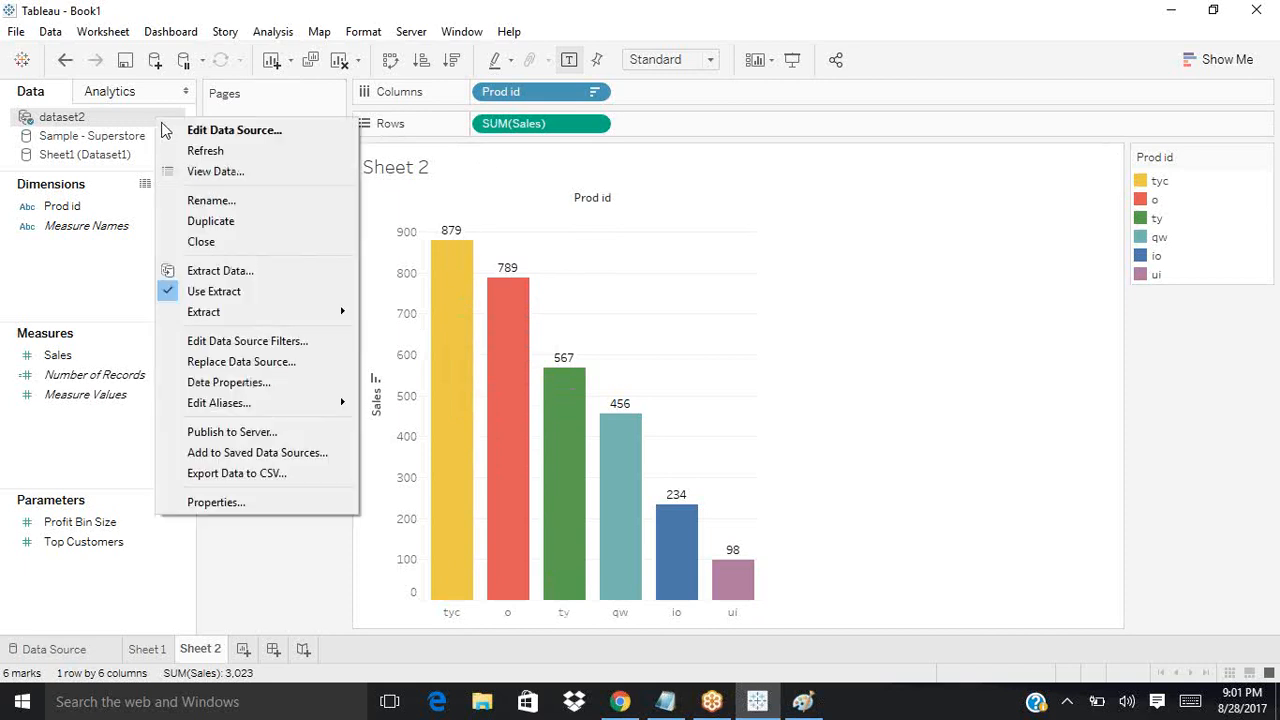
{"action": "mouse_move", "coordinate": [234, 312]}
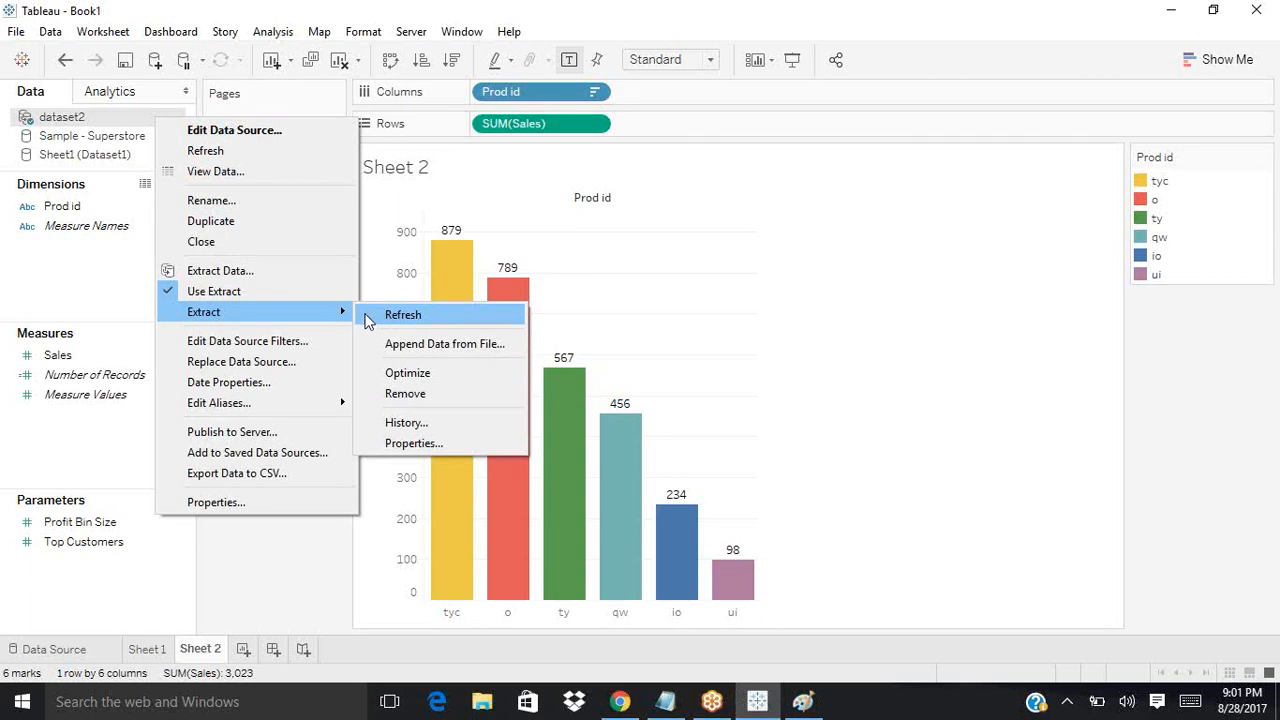
{"action": "left_click", "coordinate": [281, 607]}
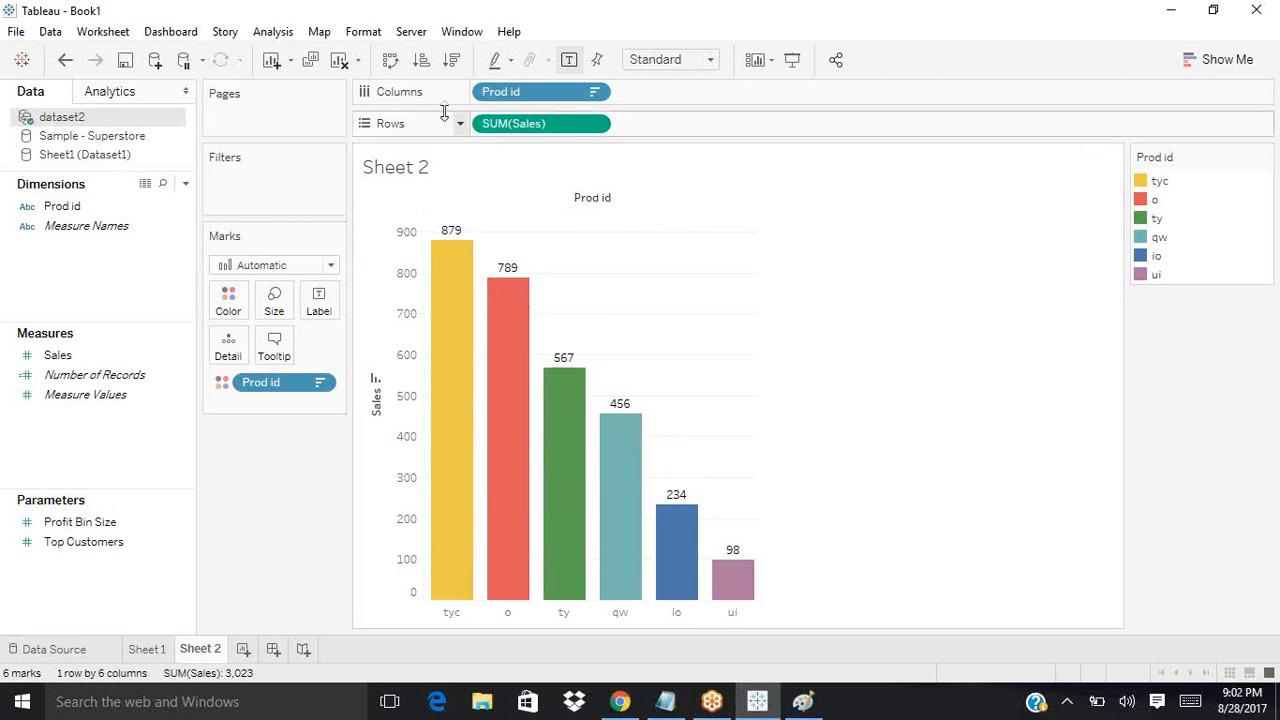
{"action": "key", "text": "F5"}
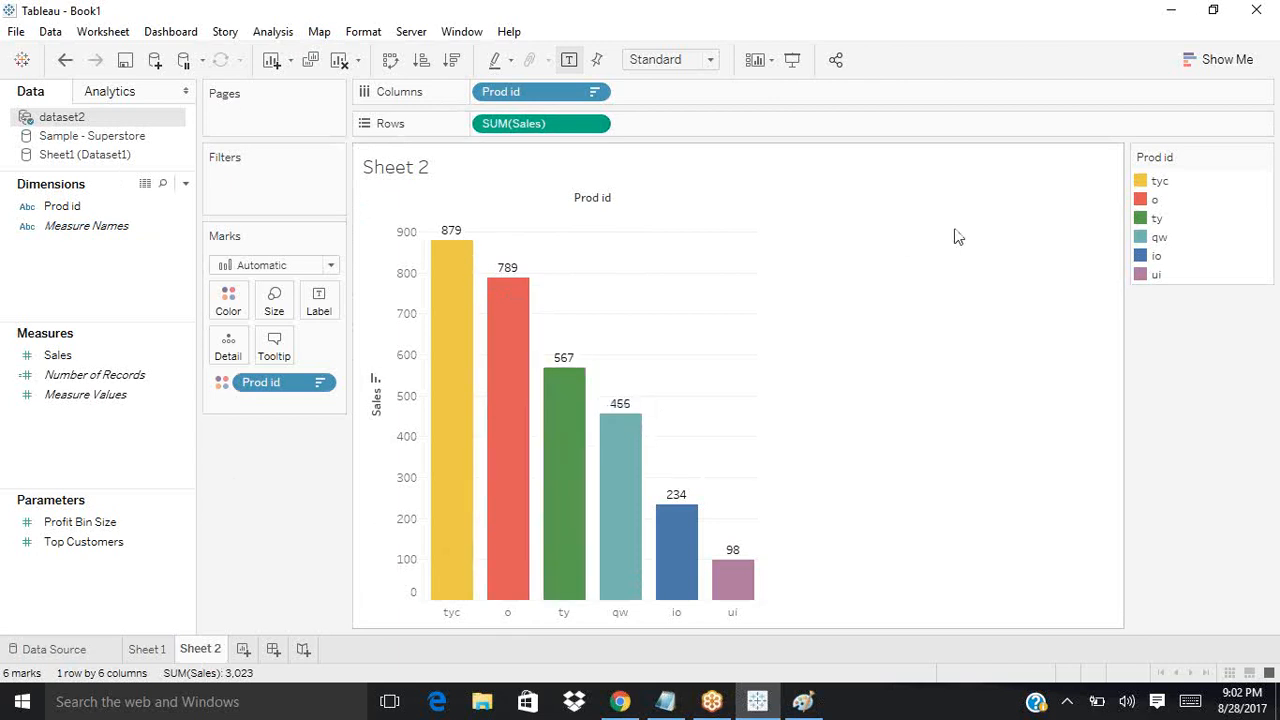
Step: Switch to the 7am IST.txt notes in Notepad and add an "edit" heading underlined with "-----" below the refresh instruction
{"action": "left_click", "coordinate": [668, 704]}
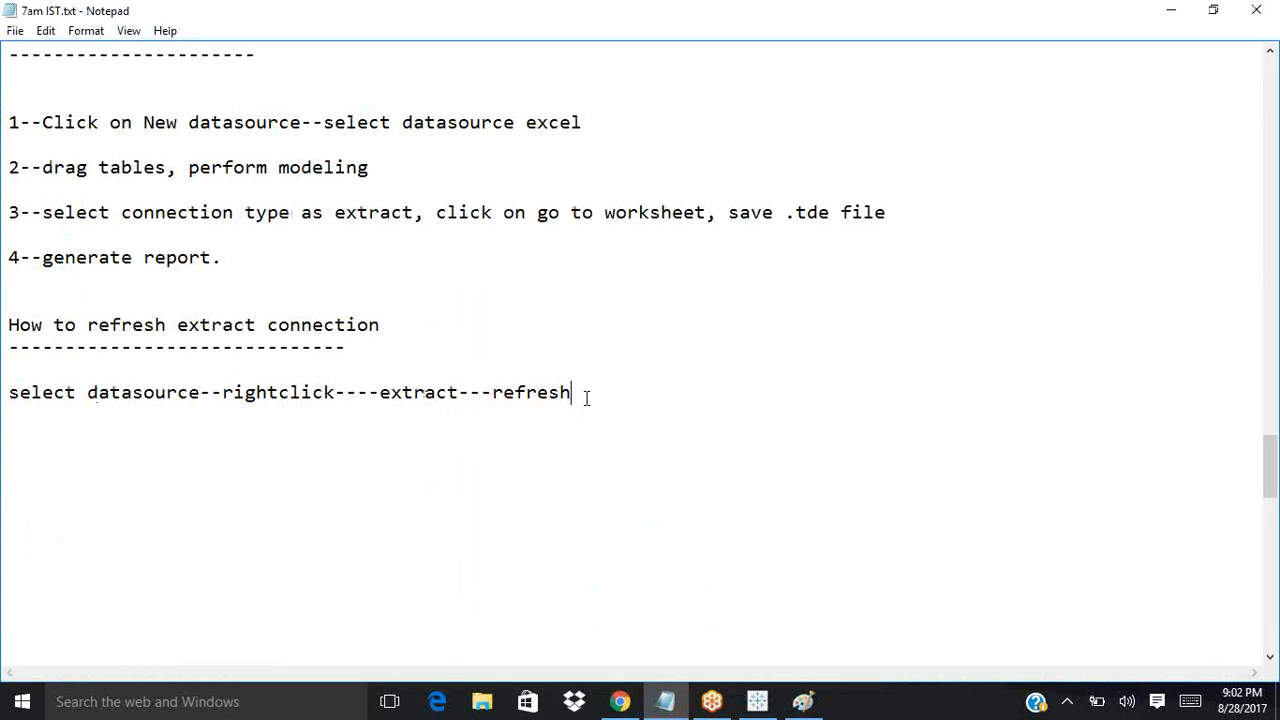
{"action": "key", "text": "Return"}
{"action": "key", "text": "Return"}
{"action": "type", "text": "edit"}
{"action": "key", "text": "Return"}
{"action": "type", "text": "-----"}
{"action": "left_click", "coordinate": [1173, 20]}
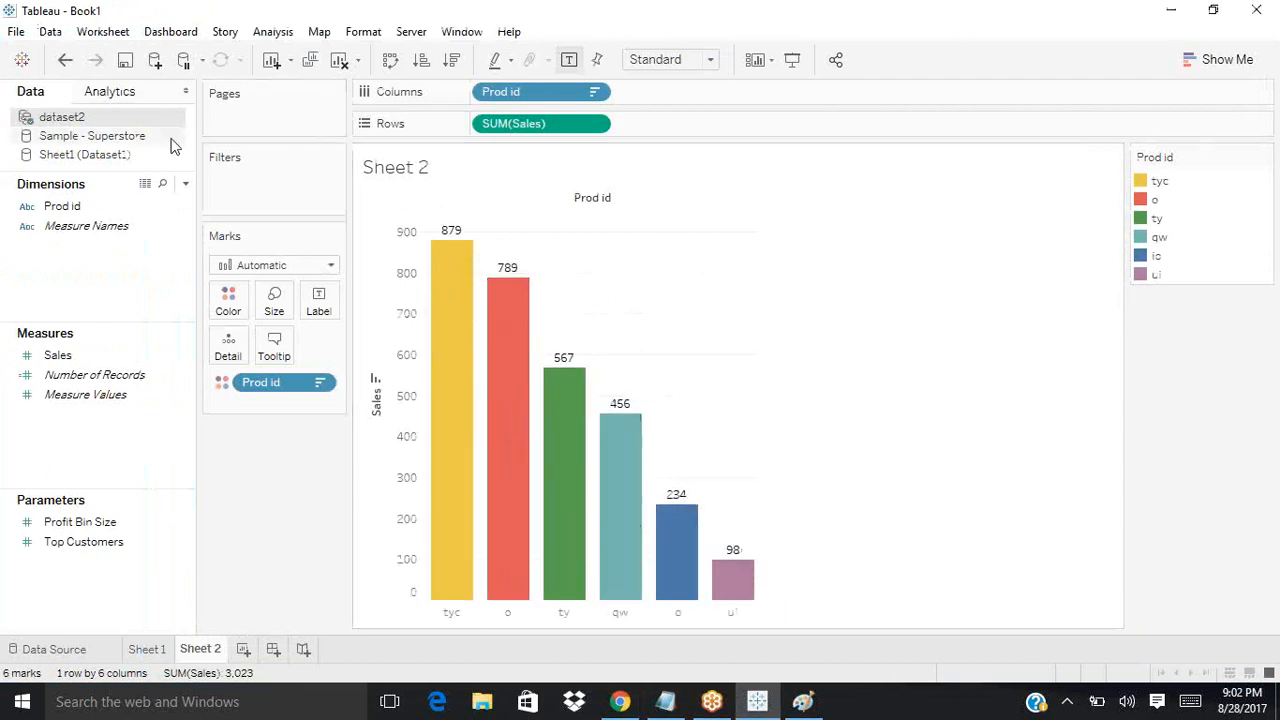
Step: In Tableau, edit dataset2's extract settings to add a Prod id filter that keeps ty, tyc and ui
{"action": "double_click", "coordinate": [68, 120]}
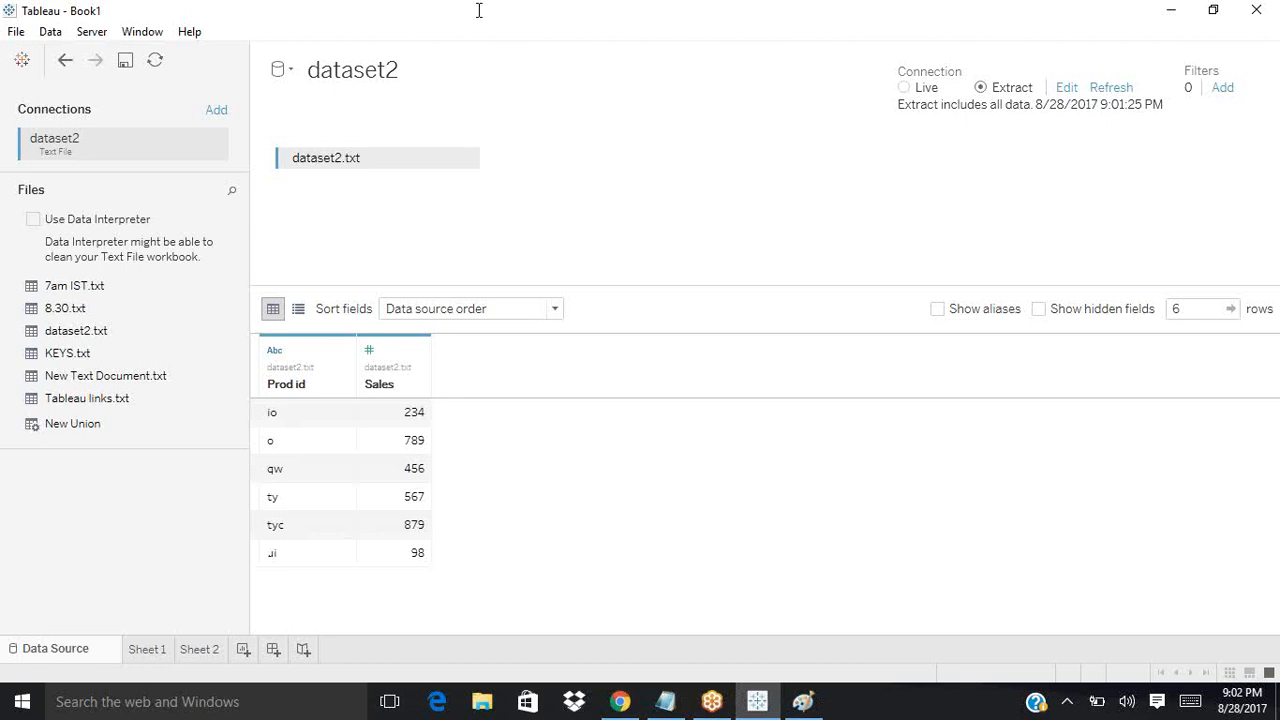
{"action": "left_click", "coordinate": [1066, 88]}
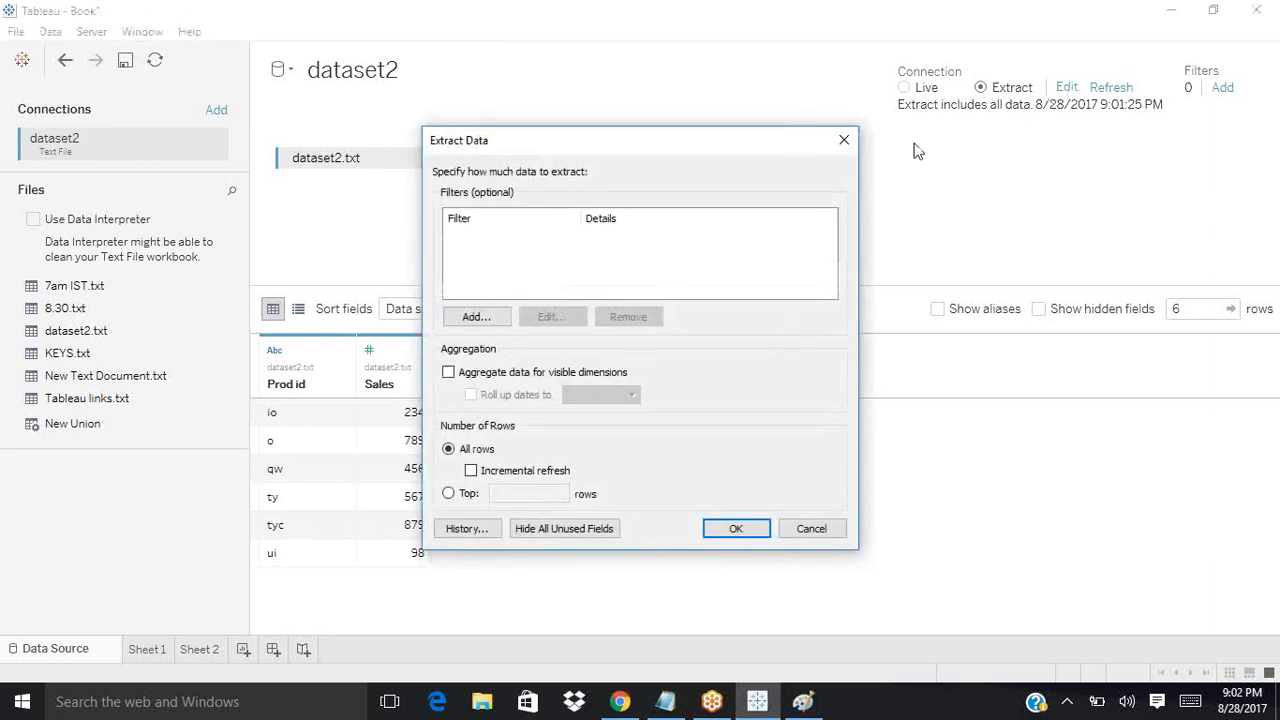
{"action": "left_click", "coordinate": [472, 322]}
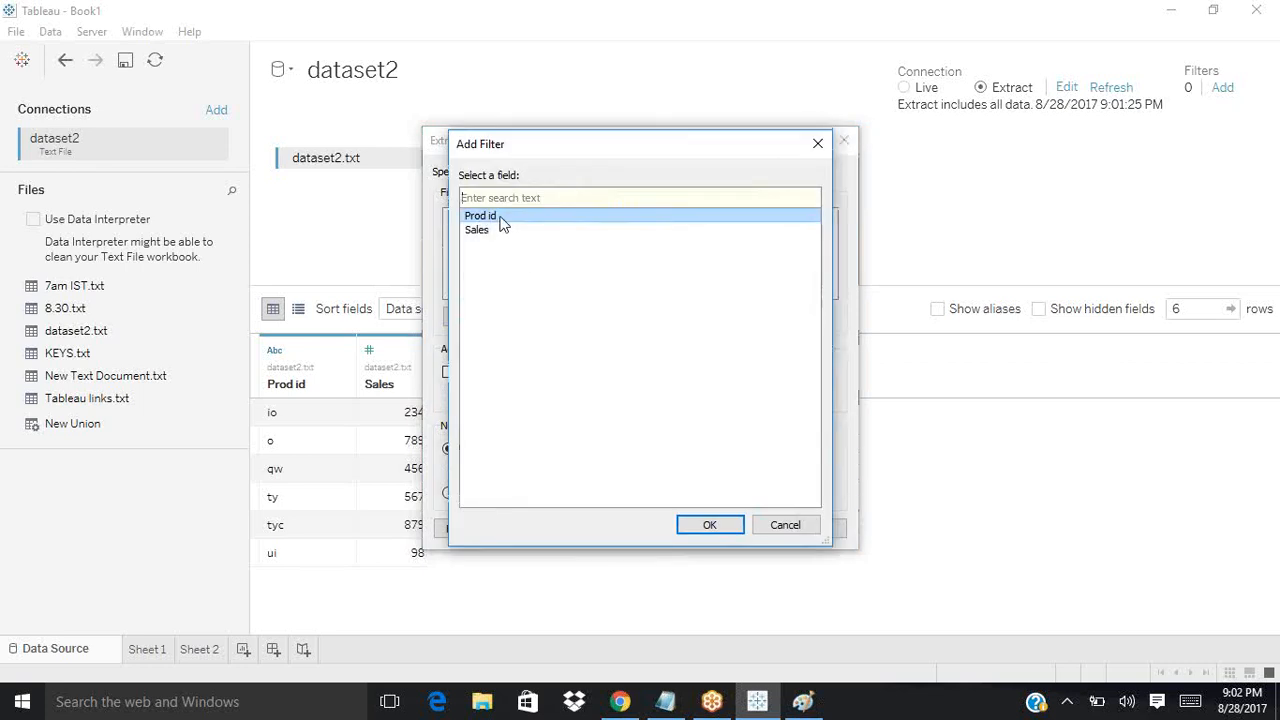
{"action": "left_click", "coordinate": [705, 525]}
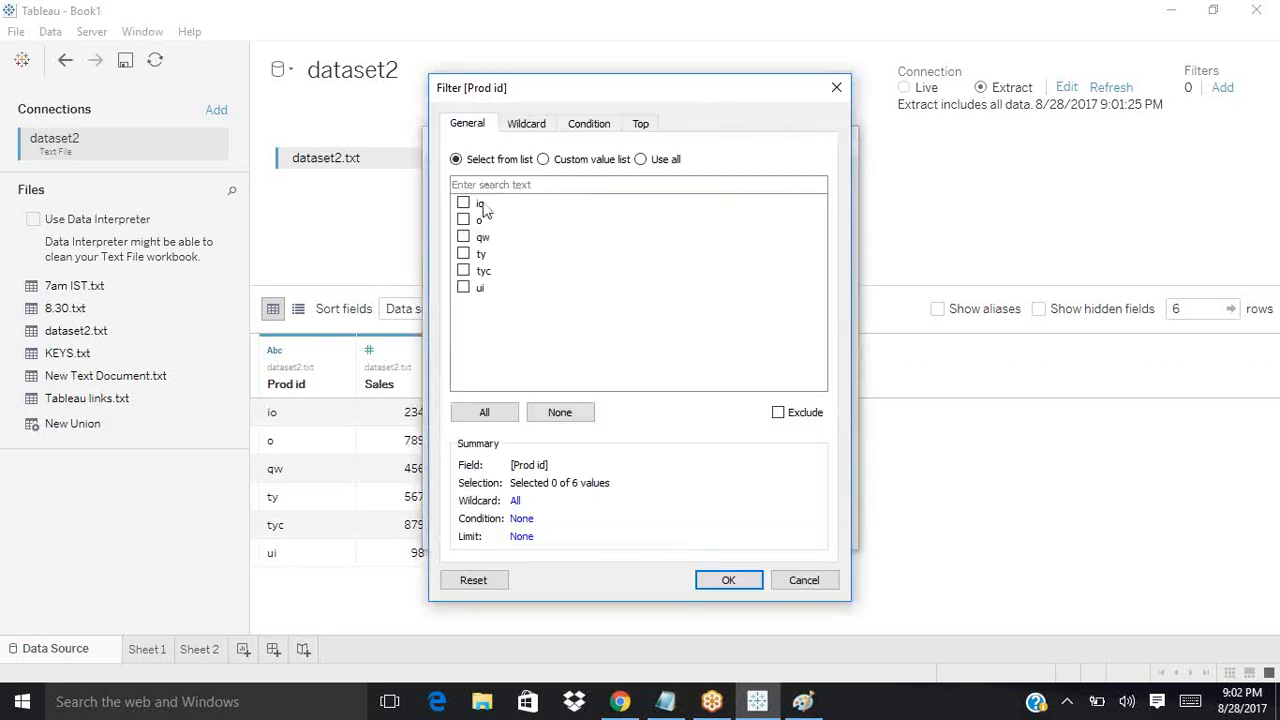
{"action": "left_click", "coordinate": [463, 254]}
{"action": "left_click", "coordinate": [464, 271]}
{"action": "left_click", "coordinate": [734, 582]}
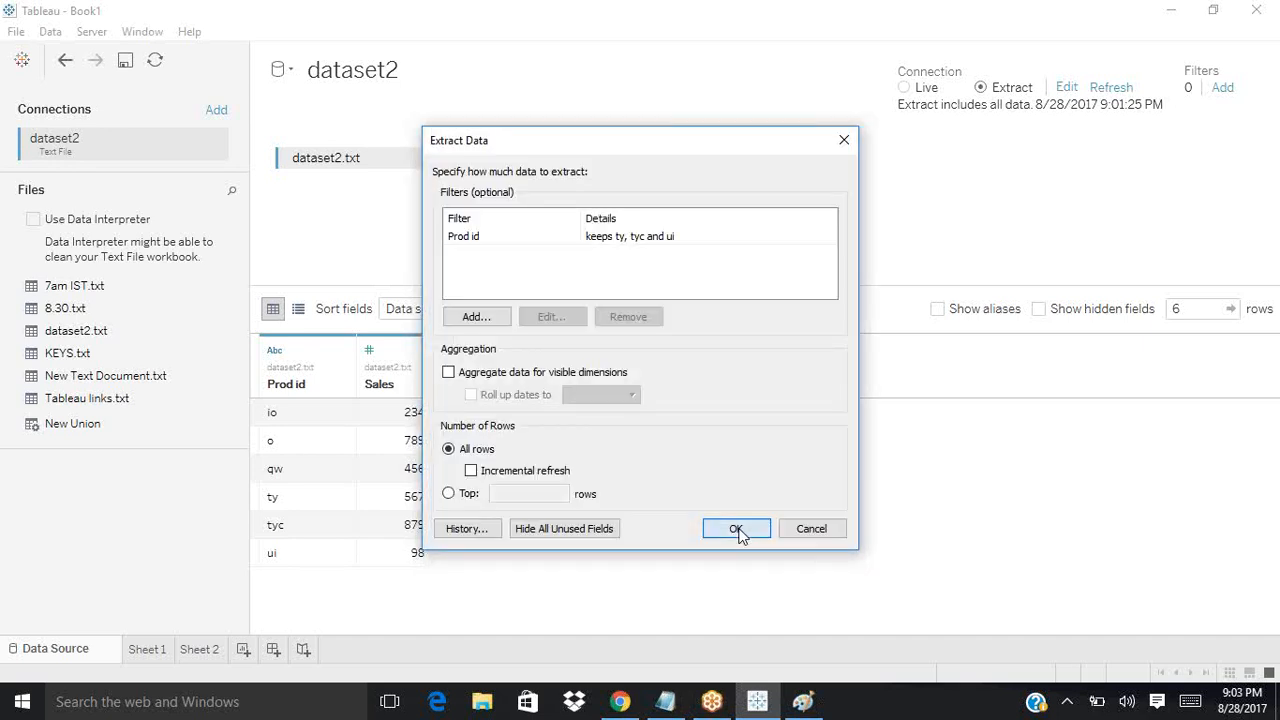
{"action": "left_click", "coordinate": [736, 530]}
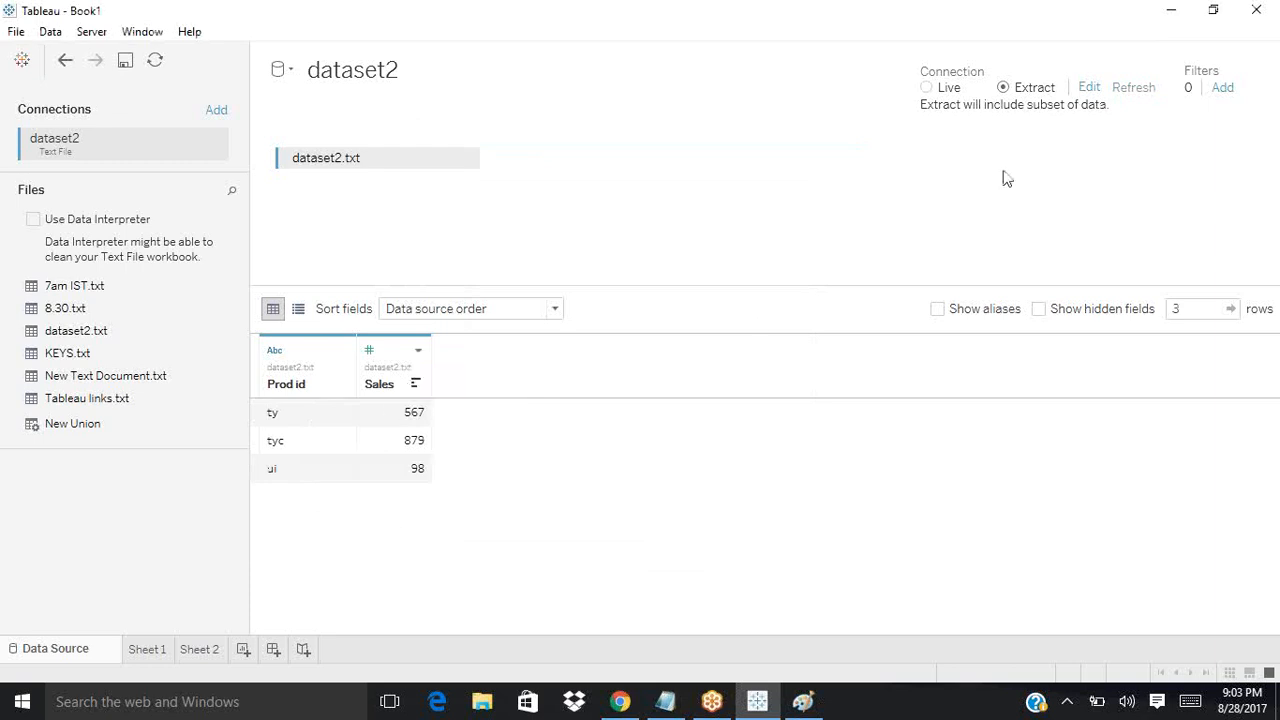
Step: Return to Sheet 2 to generate the filtered extract and check for dataset21.tde on the Desktop
{"action": "left_click", "coordinate": [204, 651]}
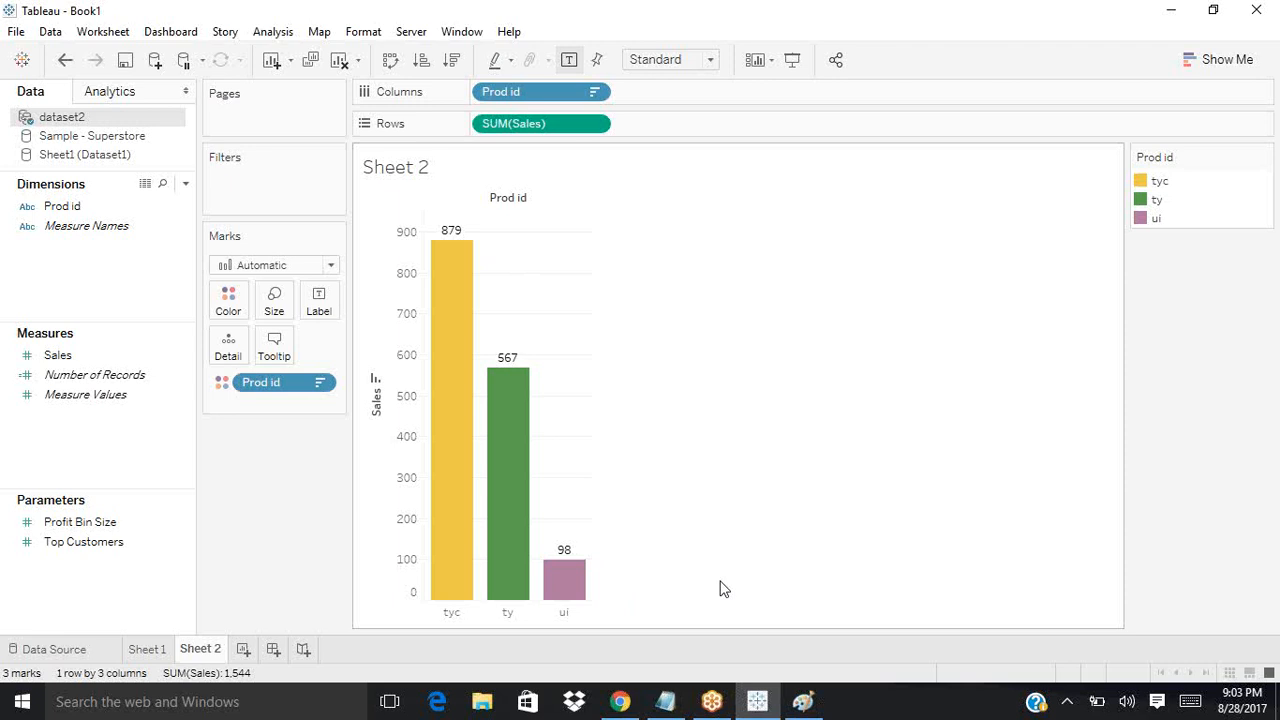
{"action": "left_click", "coordinate": [1175, 10]}
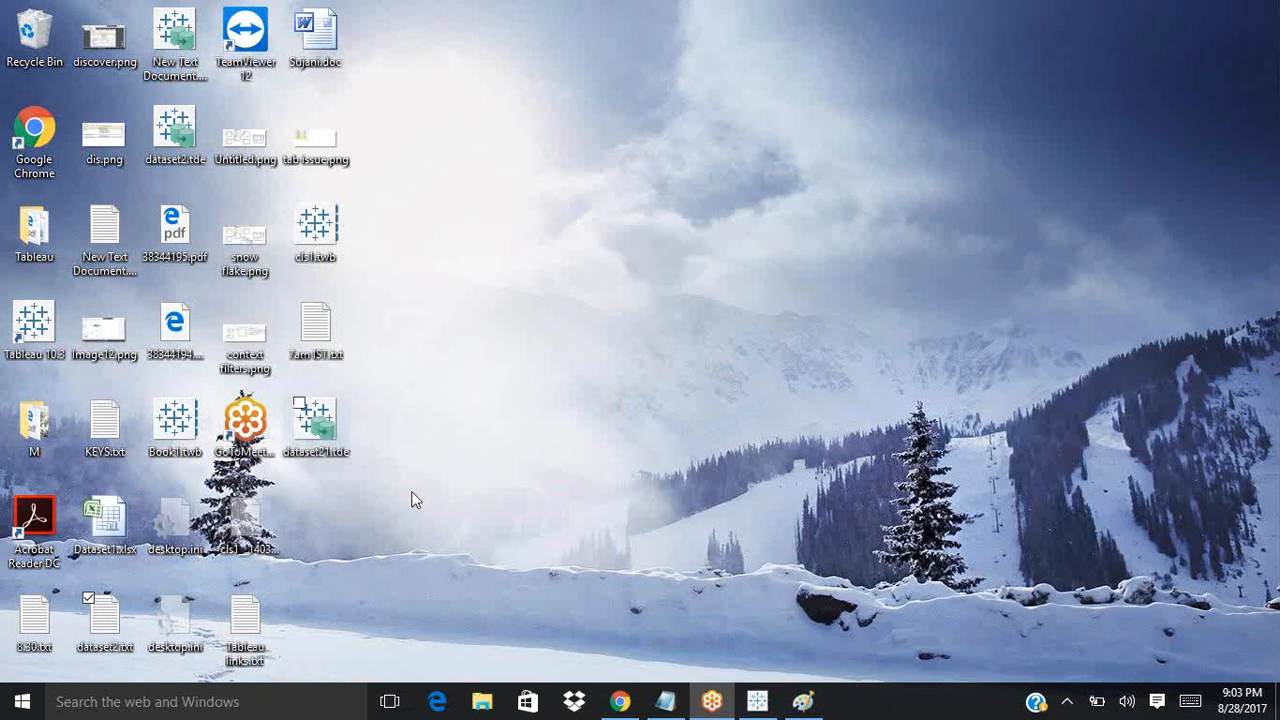
{"action": "left_click", "coordinate": [757, 704]}
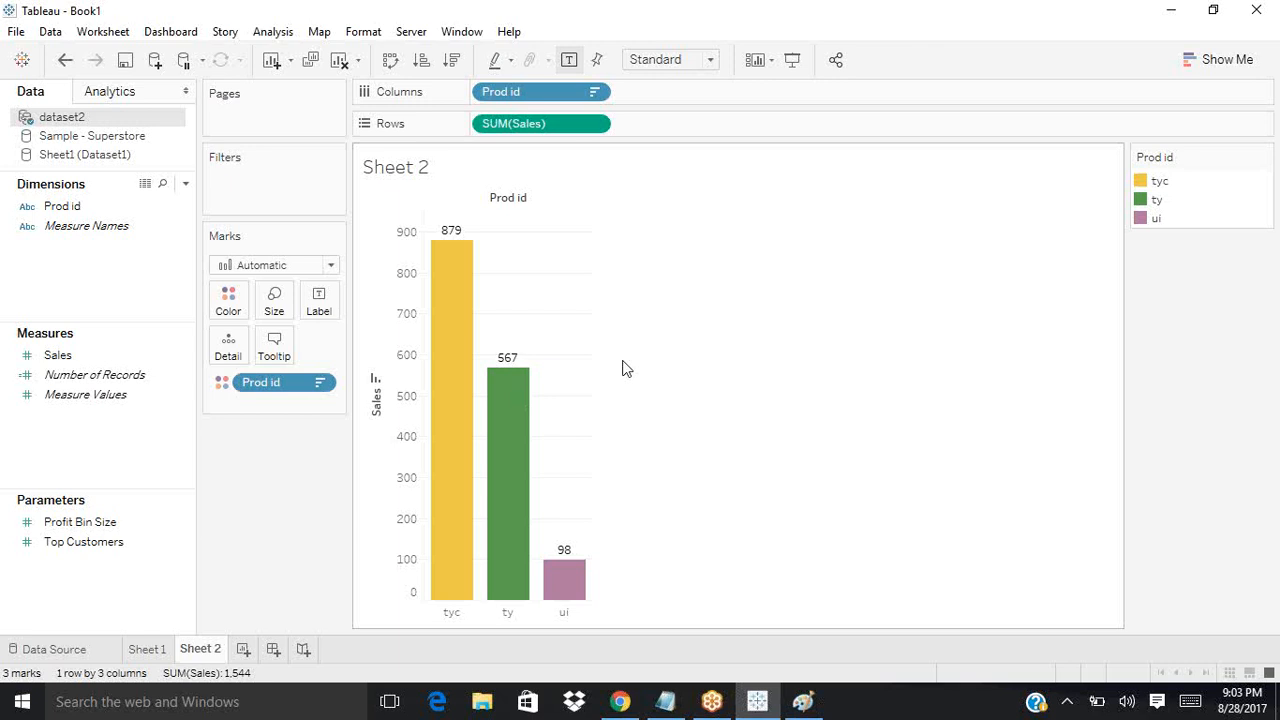
Step: Switch to the notes and add the question "Can we convert live connection to extract connection...?" below the edit heading
{"action": "left_click", "coordinate": [662, 708]}
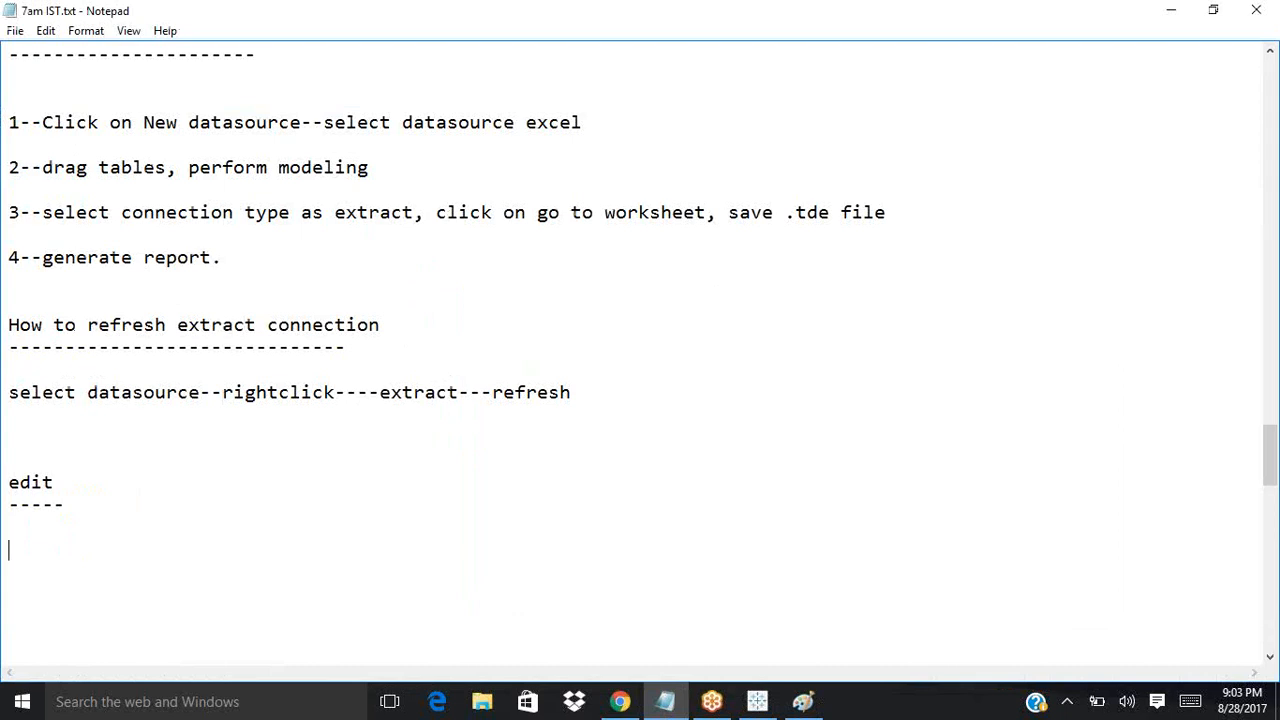
{"action": "type", "text": "C"}
{"action": "key", "text": "BackSpace"}
{"action": "key", "text": "BackSpace"}
{"action": "key", "text": "Return"}
{"action": "type", "text": "Can we convert "}
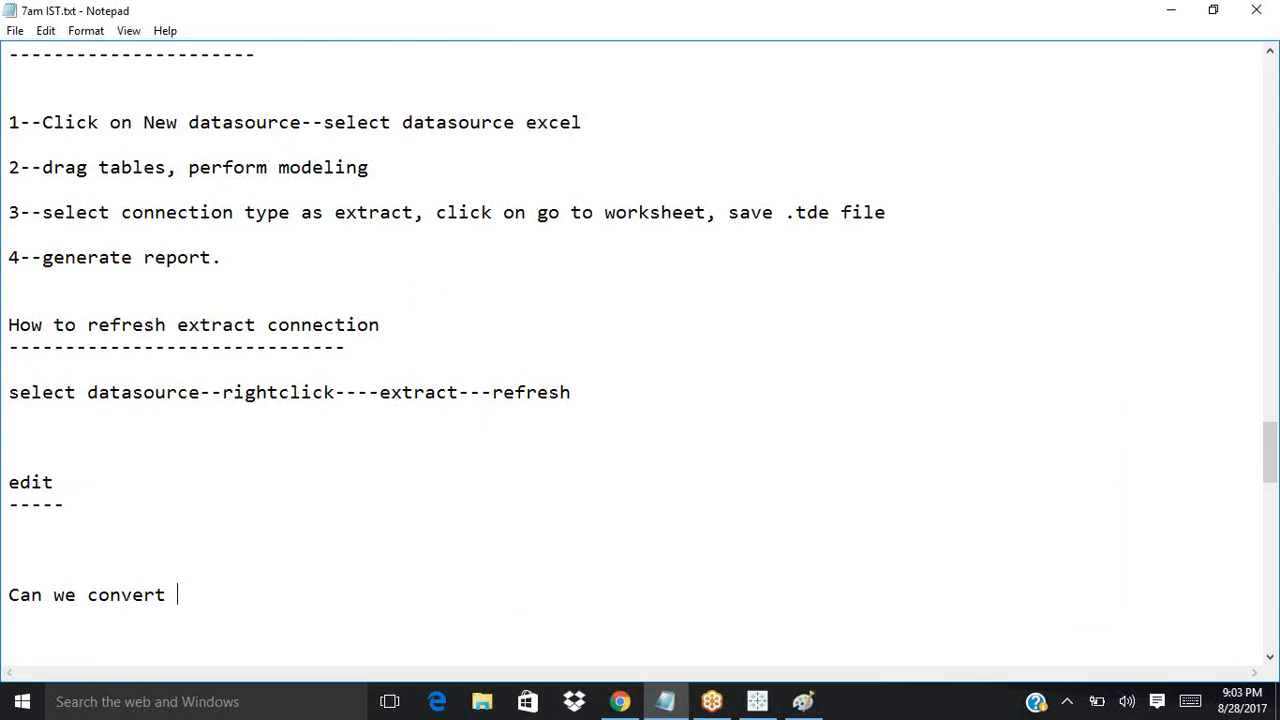
{"action": "type", "text": "live conne"}
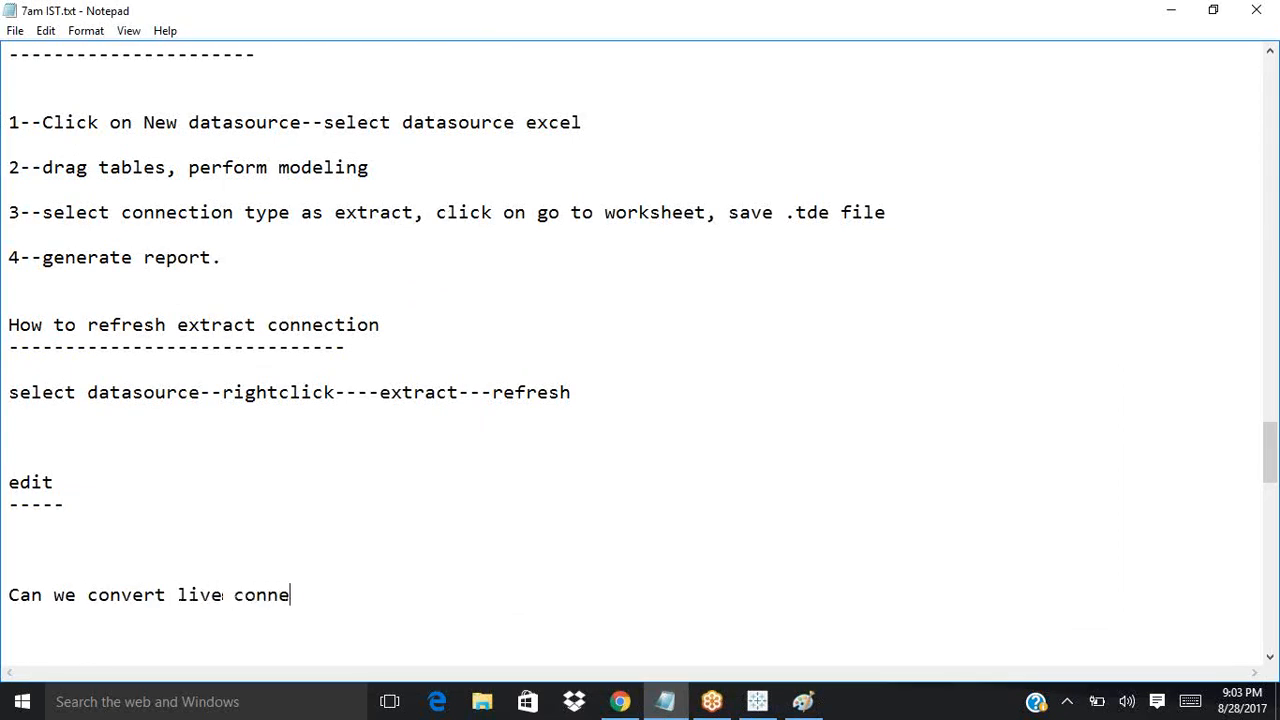
{"action": "type", "text": "ction to extract c"}
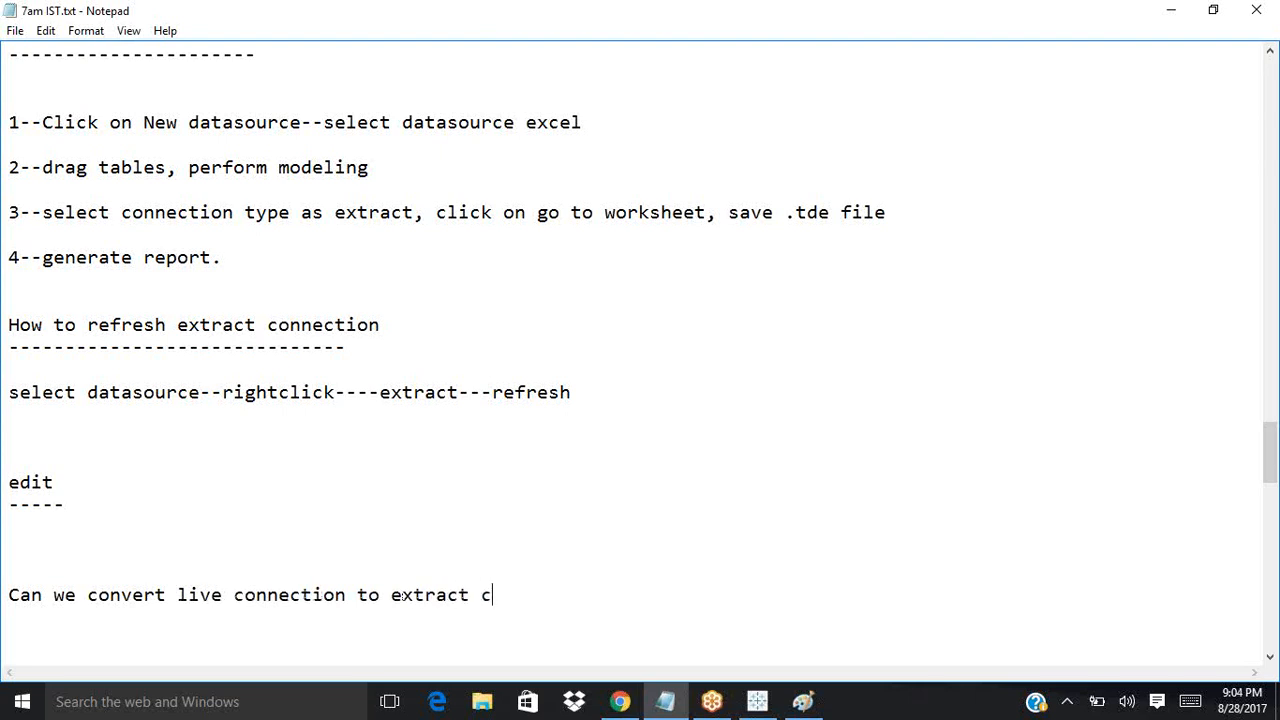
{"action": "type", "text": "onnection"}
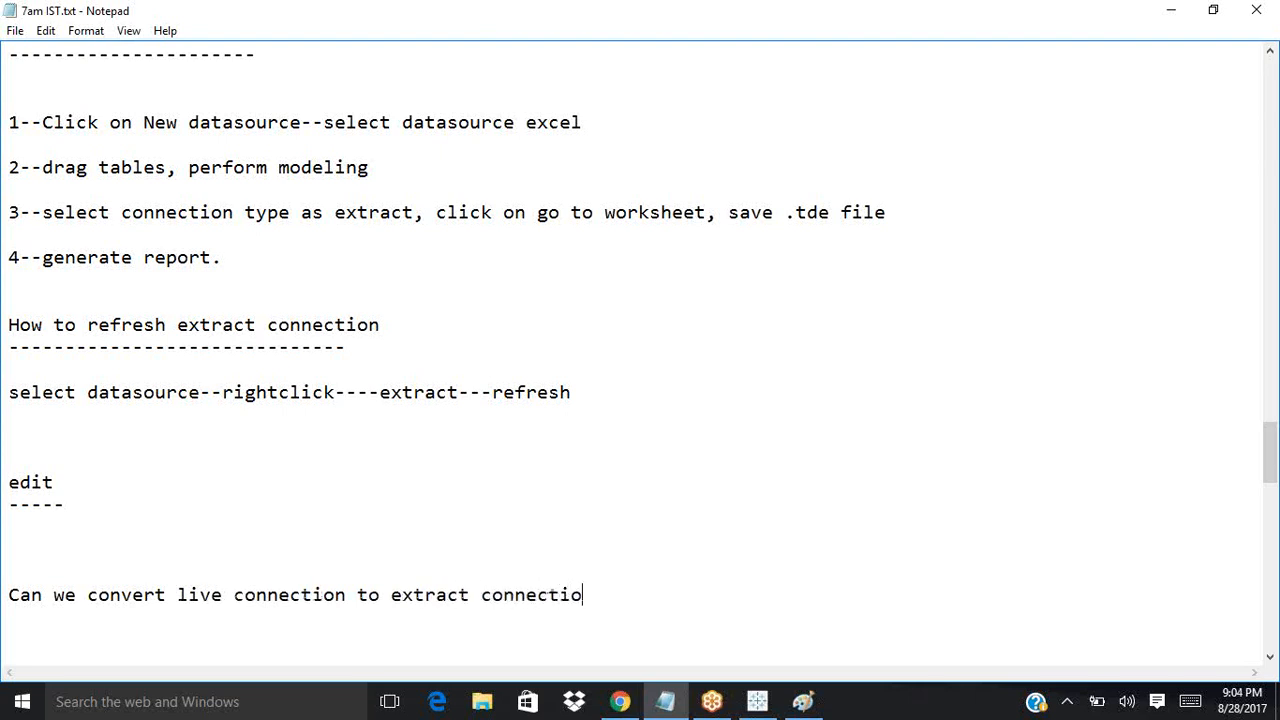
{"action": "type", "text": "...?"}
Step: Add the question "can we convert extract conn to live connection..?" a few lines below the first question
{"action": "key", "text": "Return"}
{"action": "key", "text": "Return"}
{"action": "key", "text": "Return"}
{"action": "key", "text": "Return"}
{"action": "type", "text": "can w"}
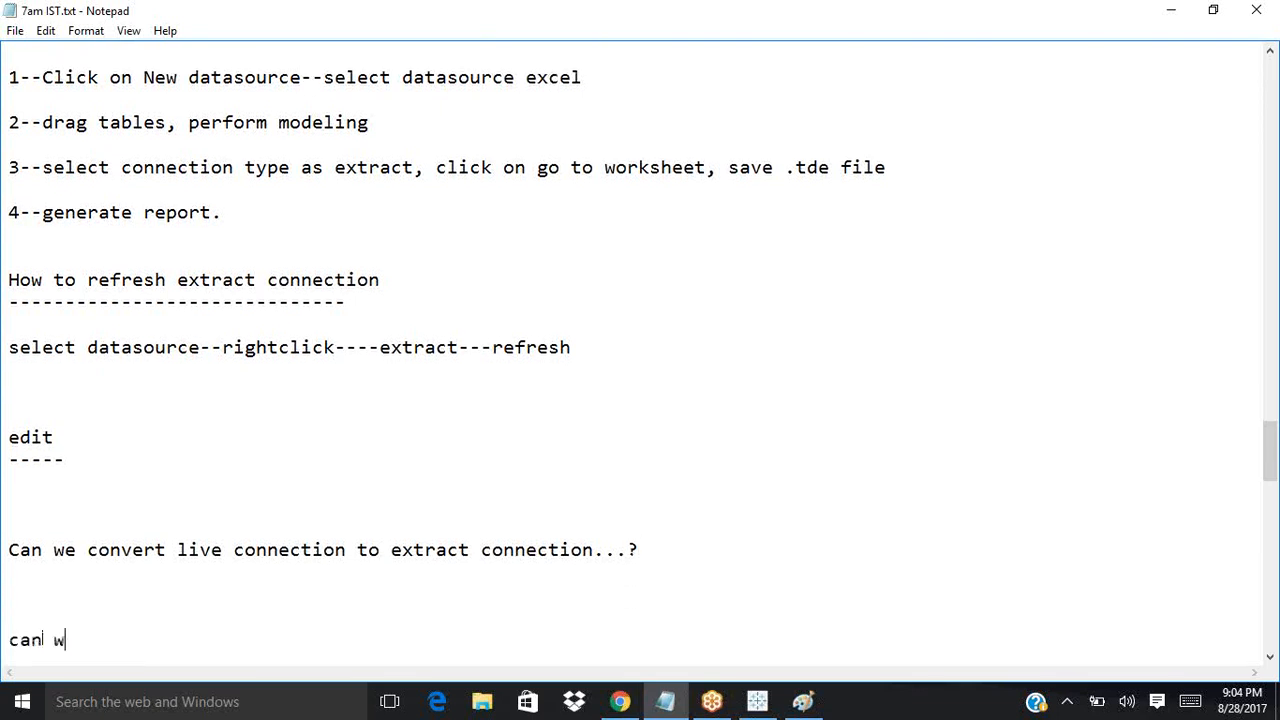
{"action": "type", "text": "e convert extract conn"}
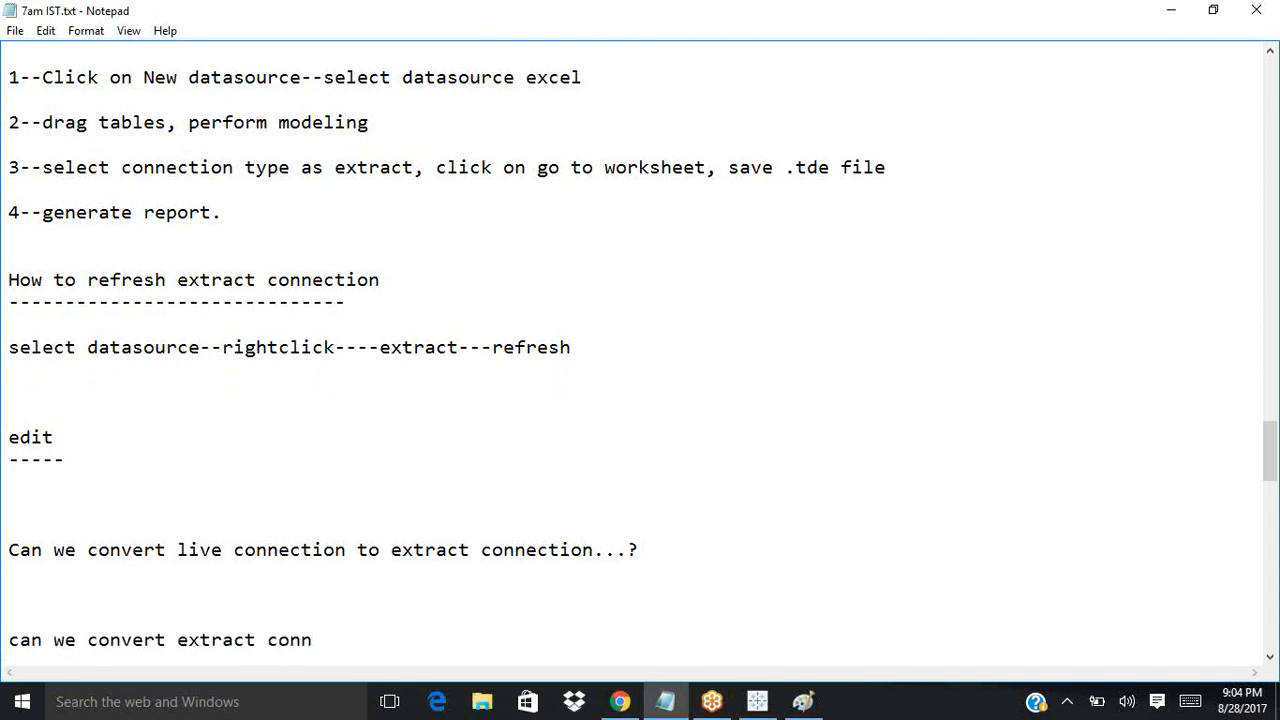
{"action": "type", "text": " to live connecti"}
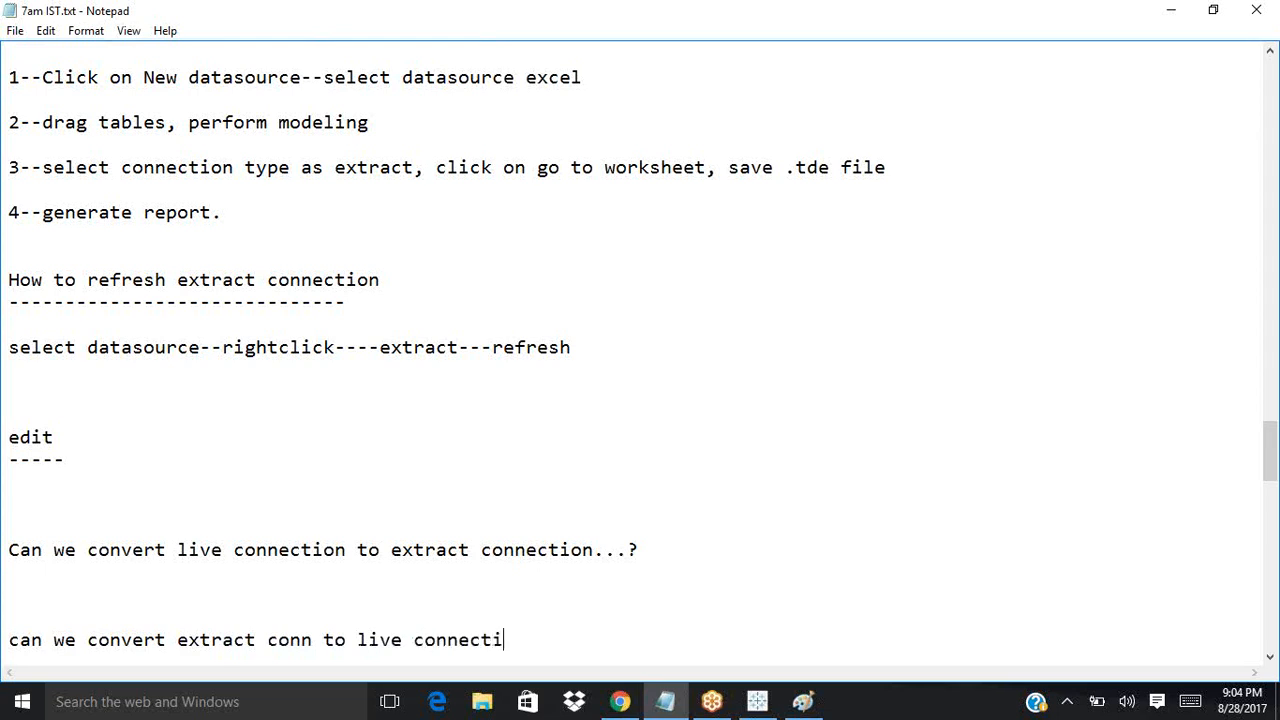
{"action": "type", "text": "on..?"}
{"action": "scroll", "coordinate": [640, 370], "scroll_direction": "down", "scroll_amount": 1}
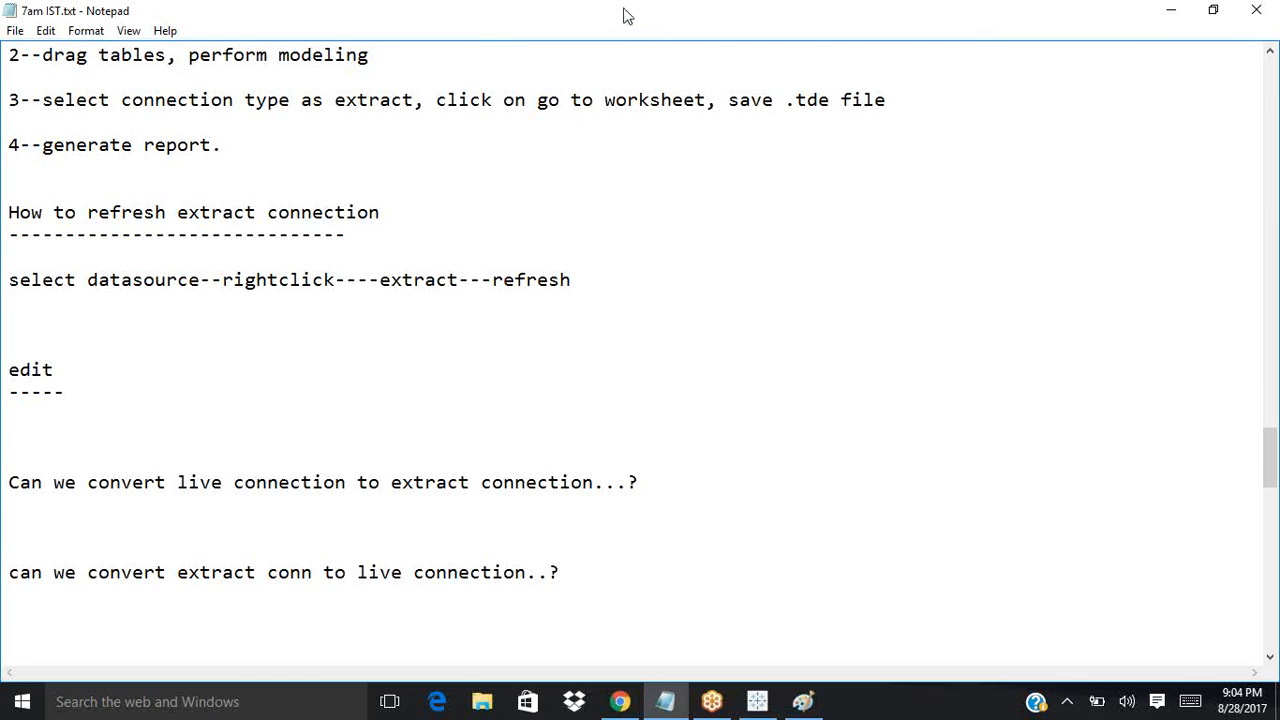
{"action": "left_click", "coordinate": [651, 482]}
Step: In Tableau, extract all rows of Sheet1 (Dataset1) to Sheet1 (Dataset1).tde on the Desktop and check for the saved file there
{"action": "left_click", "coordinate": [1176, 13]}
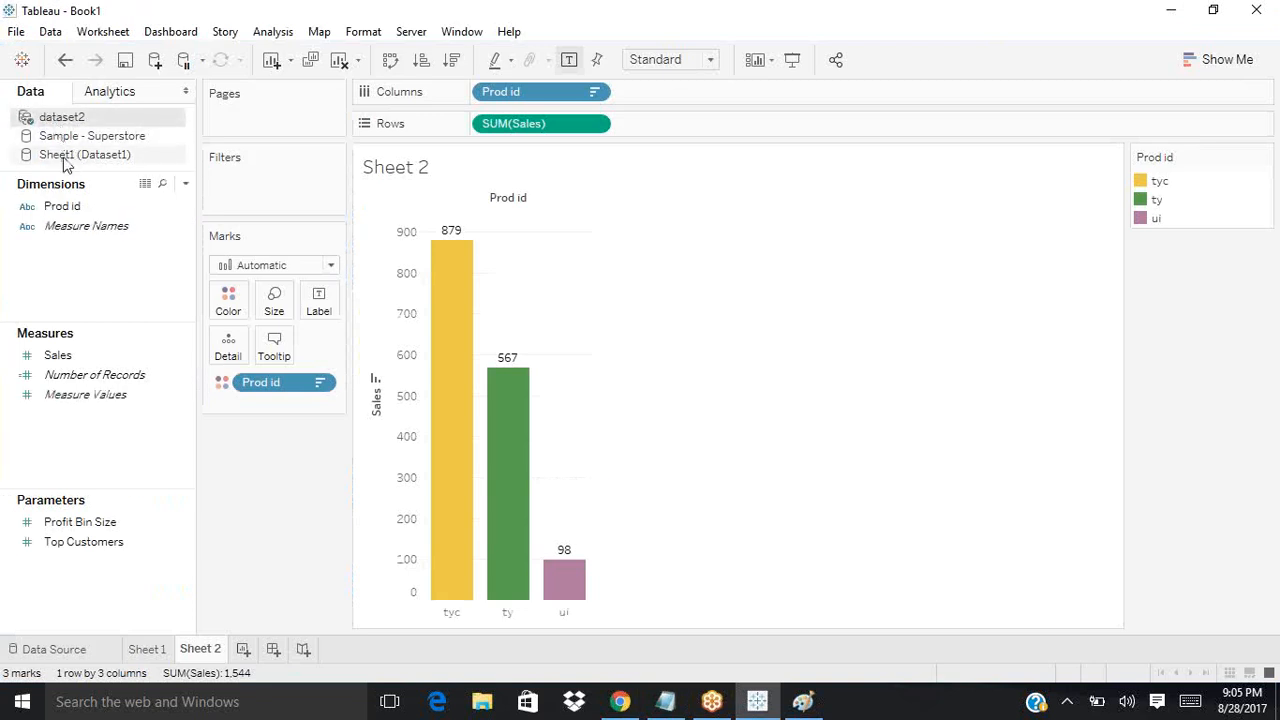
{"action": "left_click", "coordinate": [65, 158]}
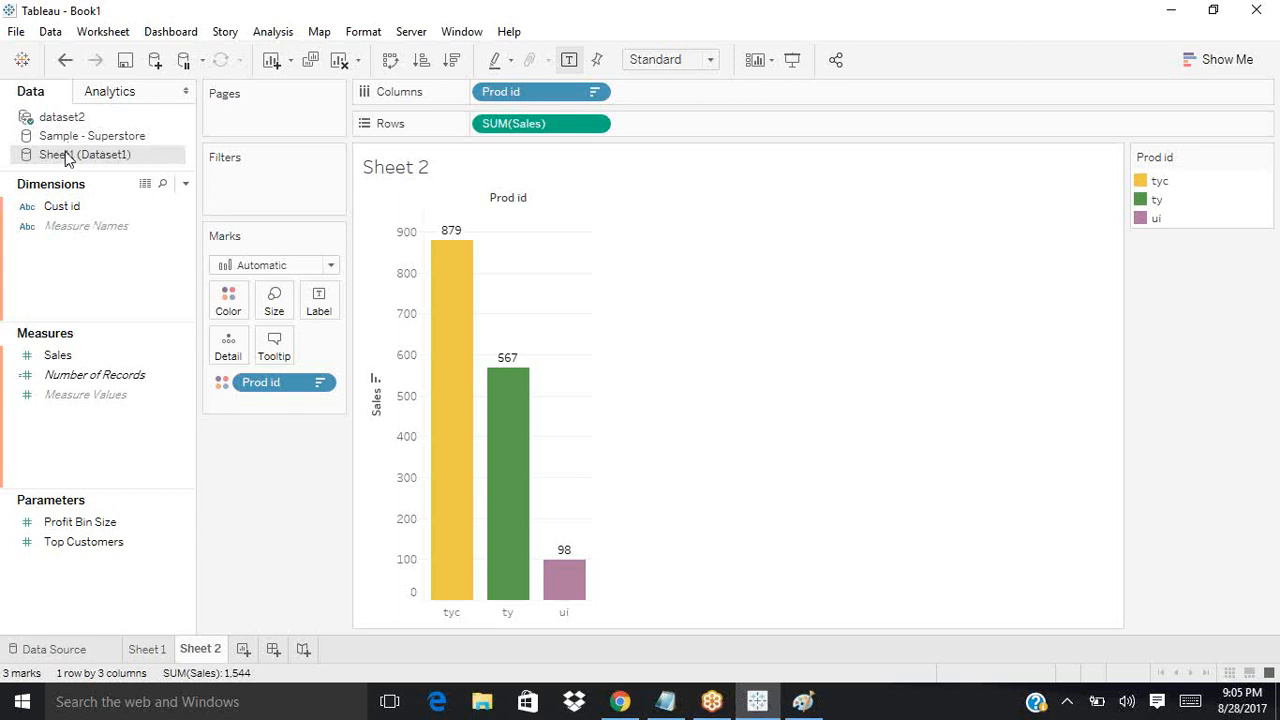
{"action": "right_click", "coordinate": [67, 160]}
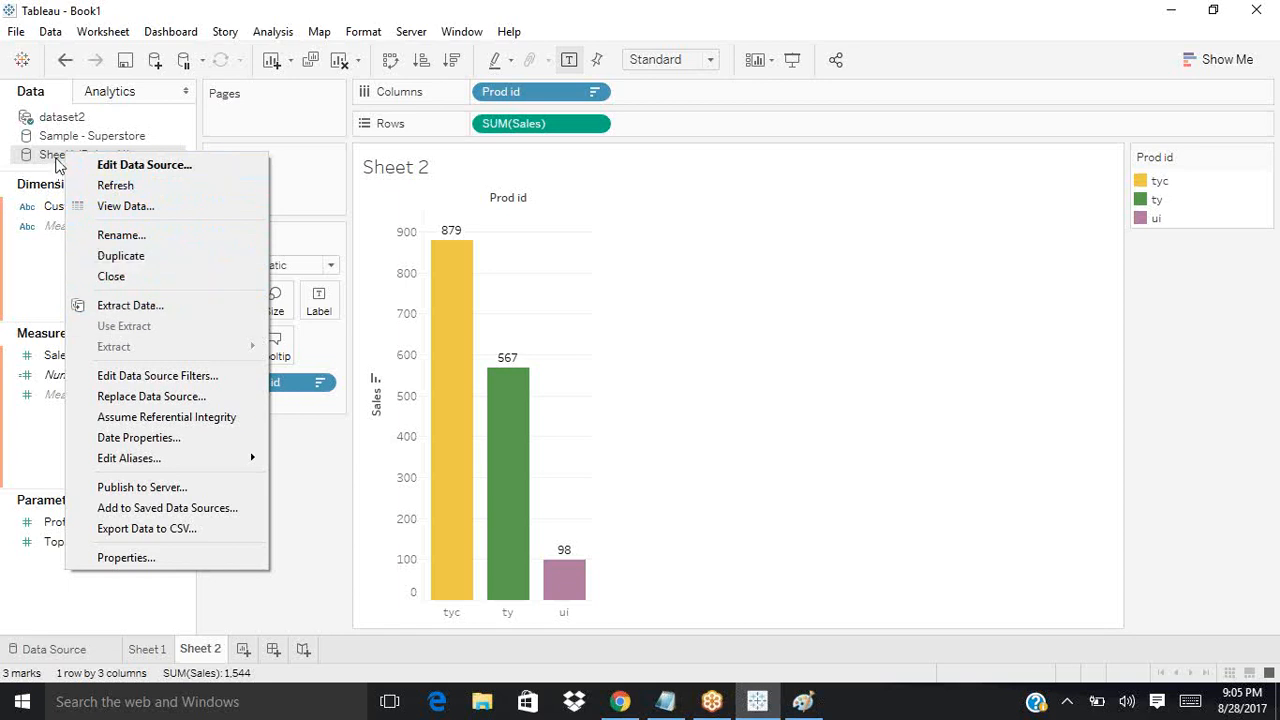
{"action": "left_click", "coordinate": [145, 311]}
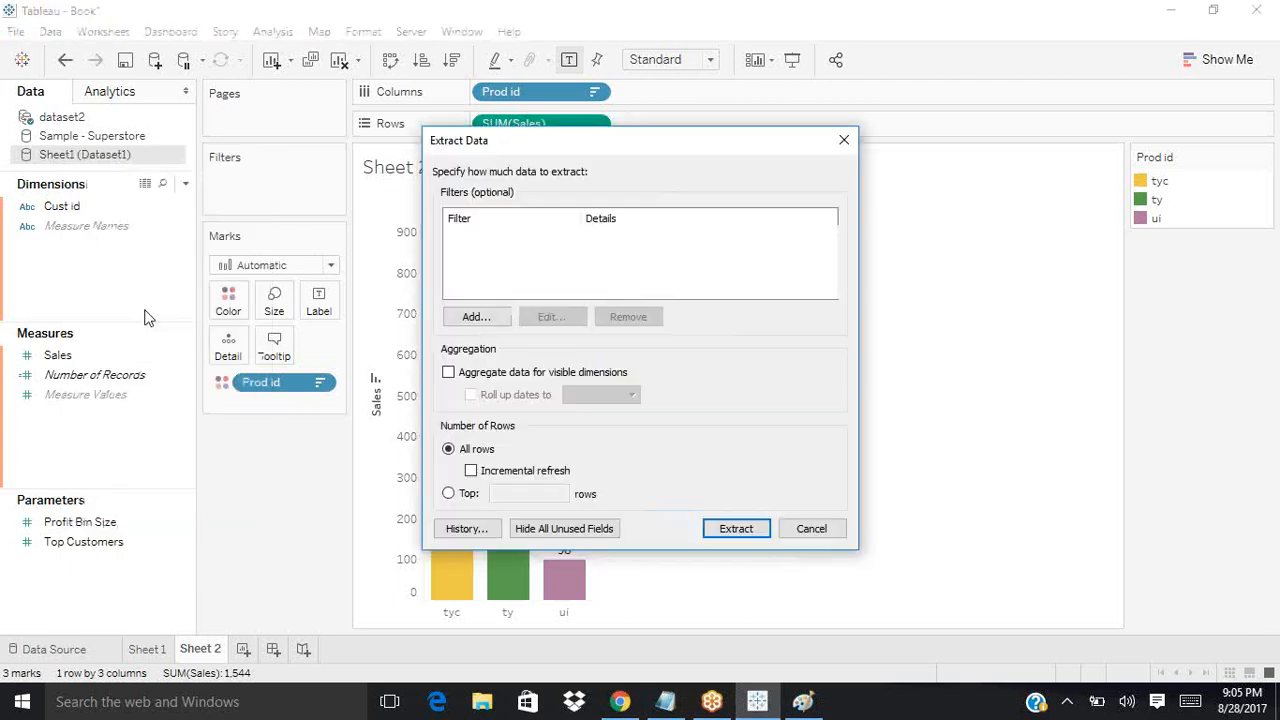
{"action": "left_click", "coordinate": [714, 527]}
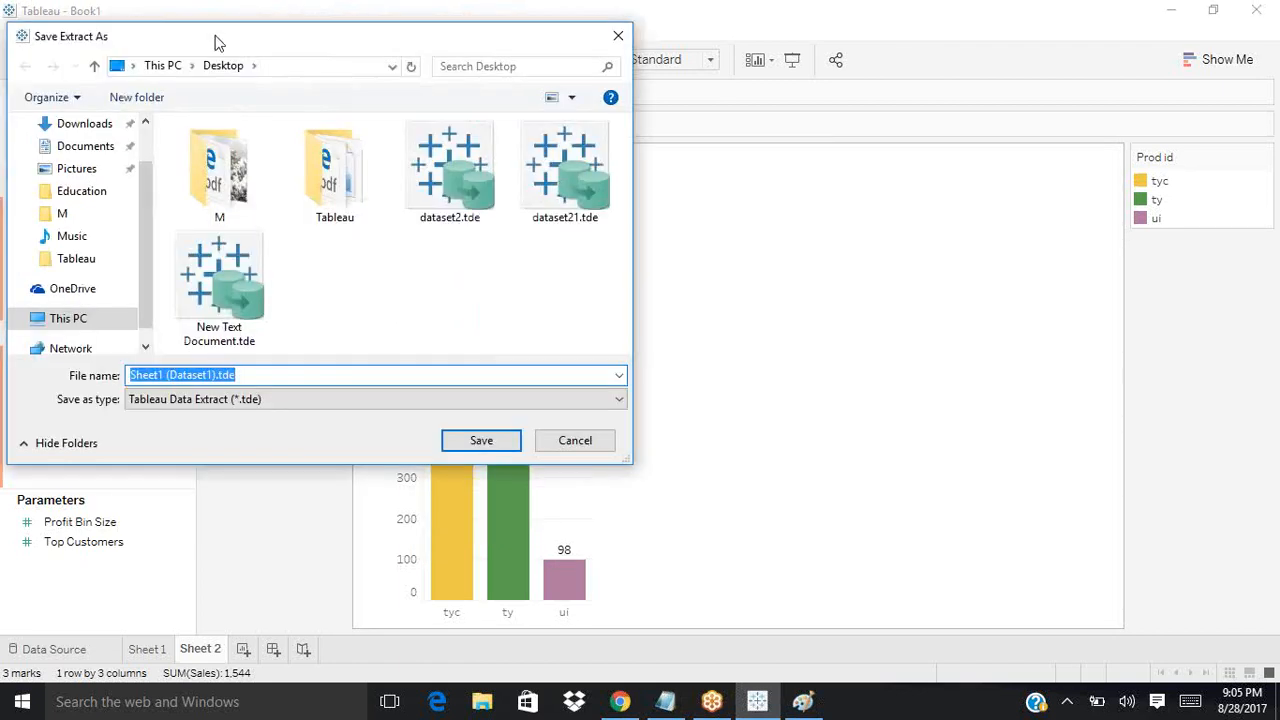
{"action": "left_click_drag", "start_coordinate": [218, 42], "coordinate": [226, 45]}
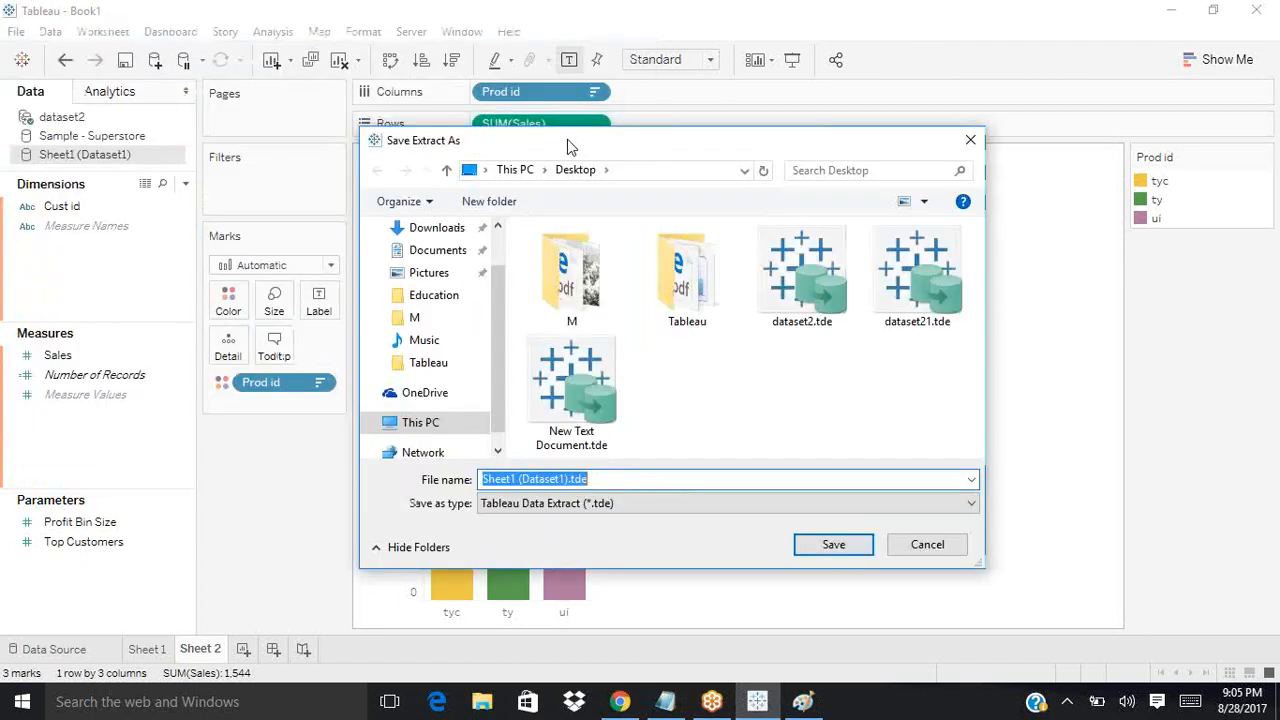
{"action": "left_click_drag", "start_coordinate": [567, 139], "coordinate": [571, 126]}
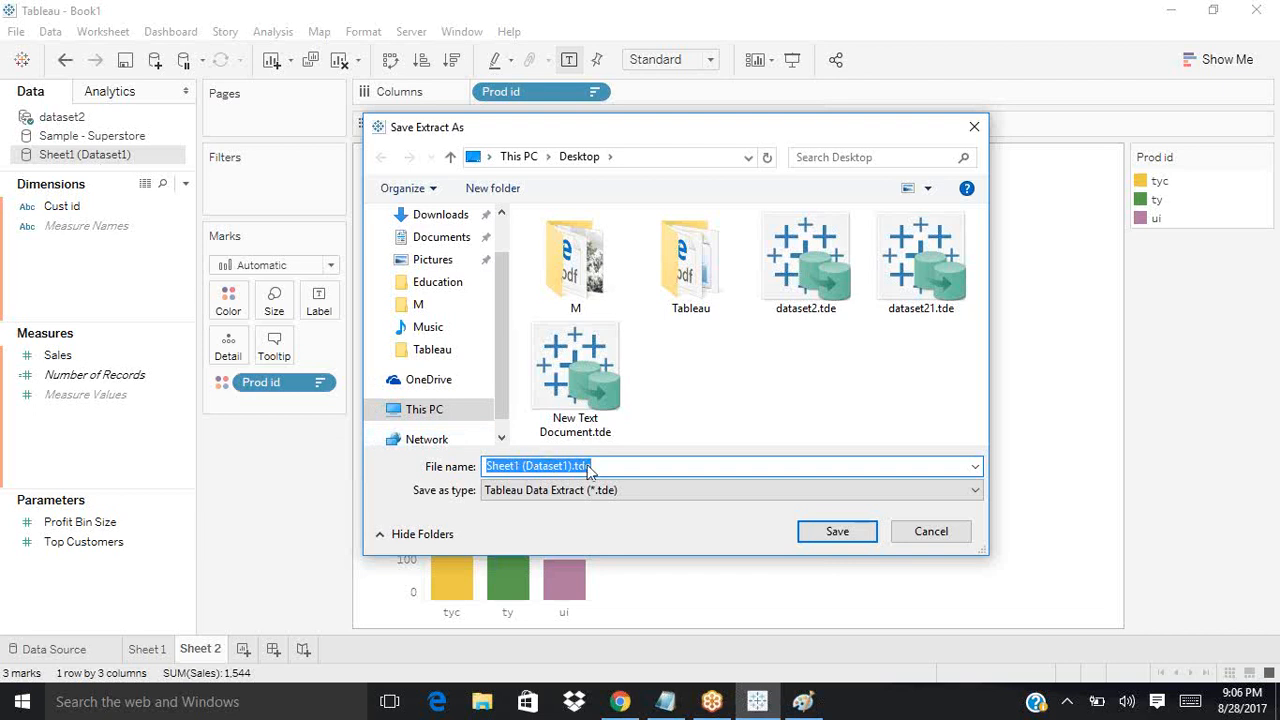
{"action": "left_click", "coordinate": [830, 537]}
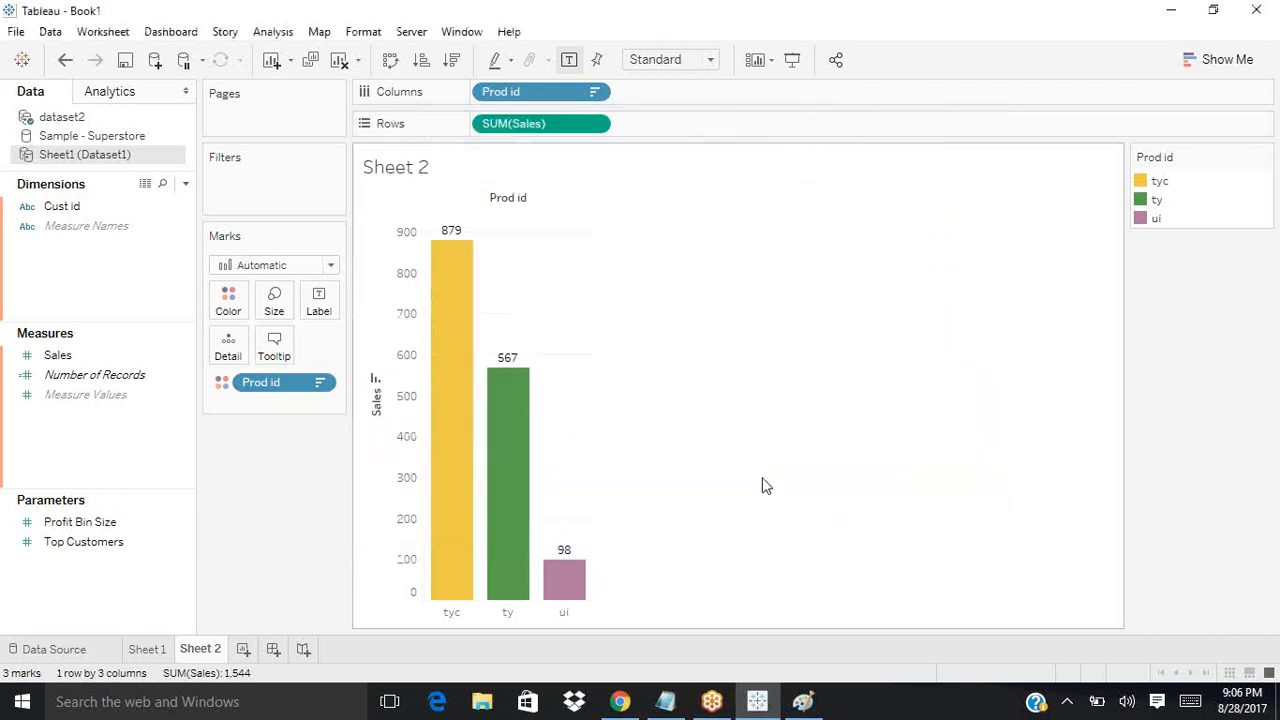
{"action": "left_click", "coordinate": [1174, 11]}
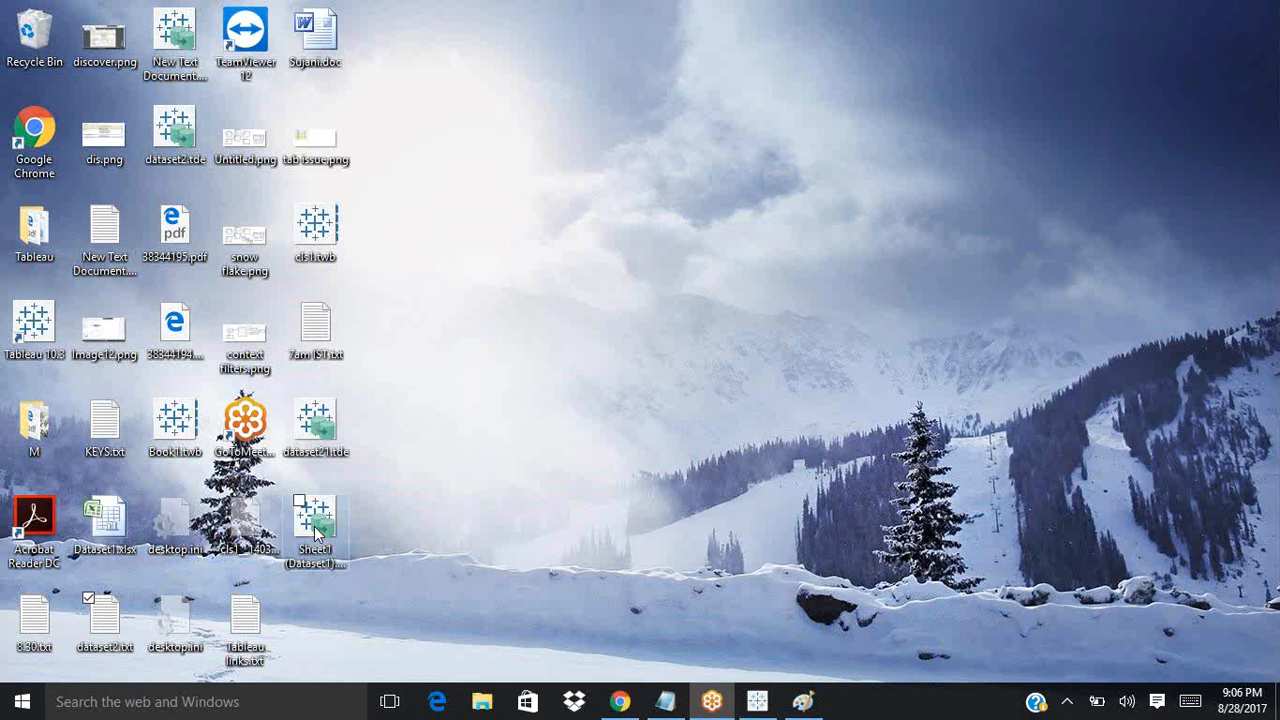
{"action": "double_click", "coordinate": [315, 525]}
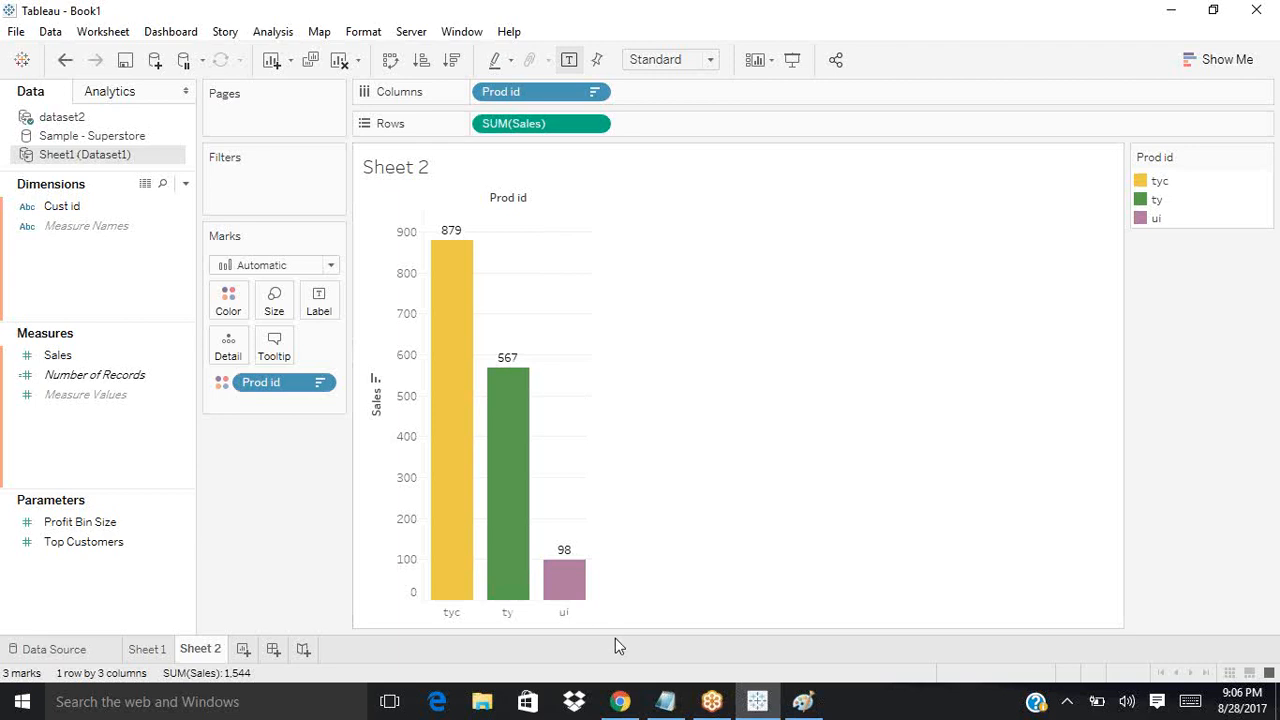
Step: Switch to the notes and add "select datasource--rightclick--extract data---extract--save the .tde file" below the live-to-extract question
{"action": "left_click", "coordinate": [670, 703]}
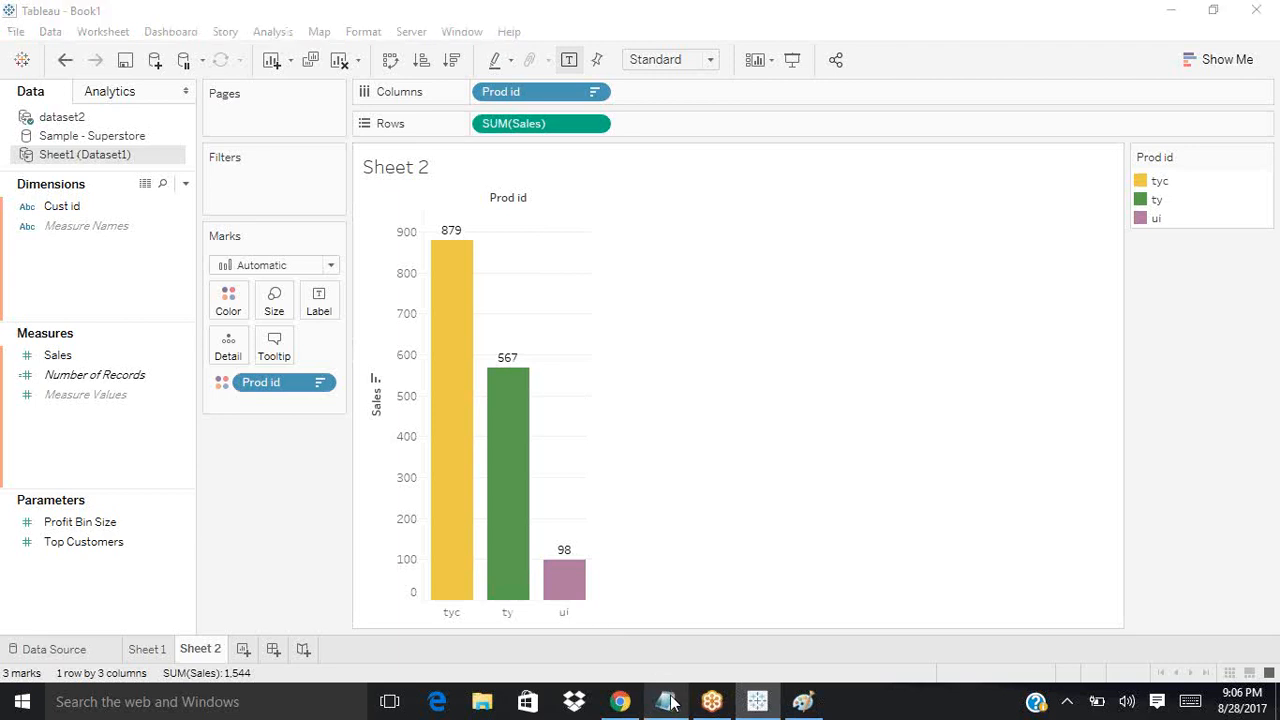
{"action": "key", "text": "Return"}
{"action": "key", "text": "Return"}
{"action": "key", "text": "Return"}
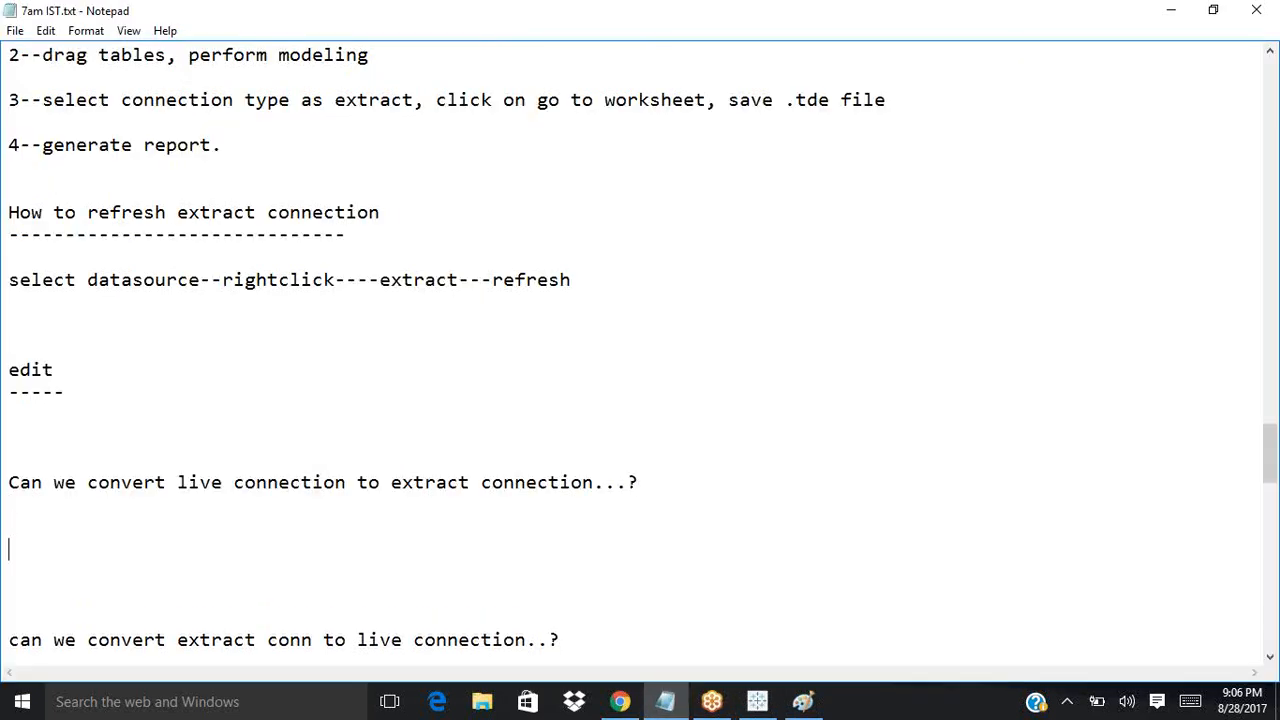
{"action": "type", "text": "select datasour"}
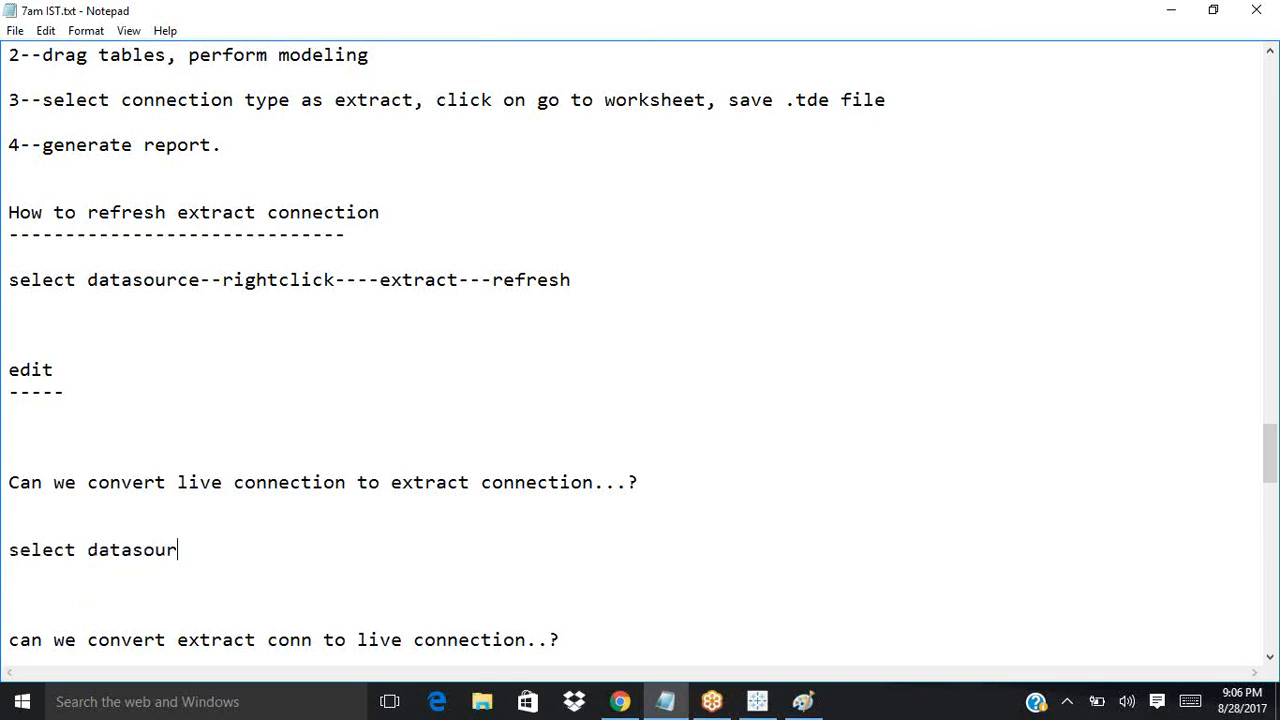
{"action": "type", "text": "ce--rightcli"}
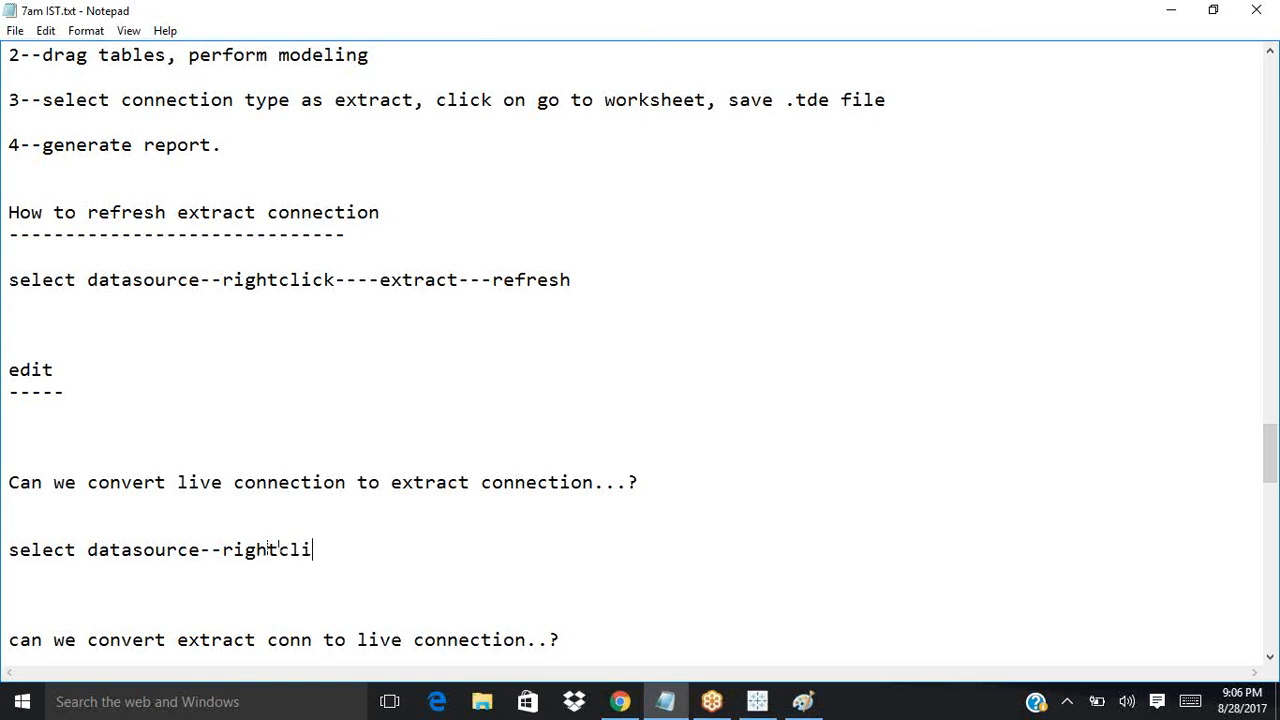
{"action": "type", "text": "ck--ex"}
{"action": "type", "text": "tract"}
{"action": "type", "text": " data"}
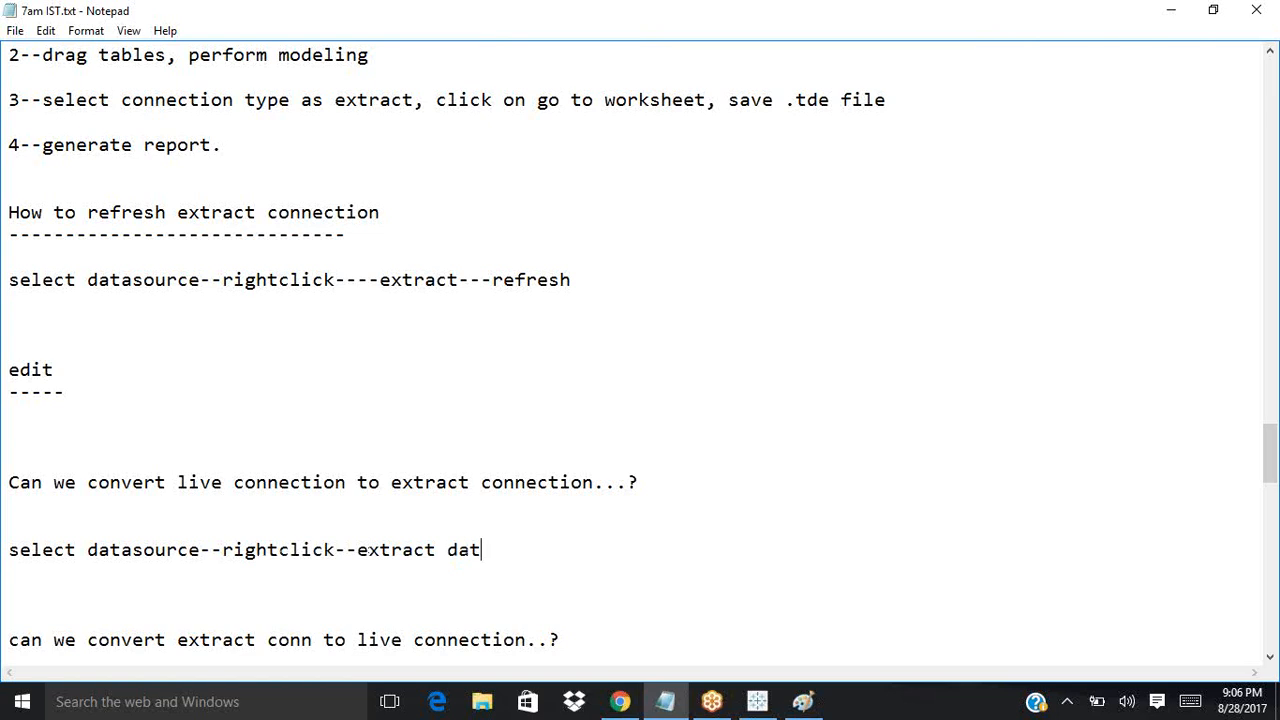
{"action": "type", "text": "---extract--sav"}
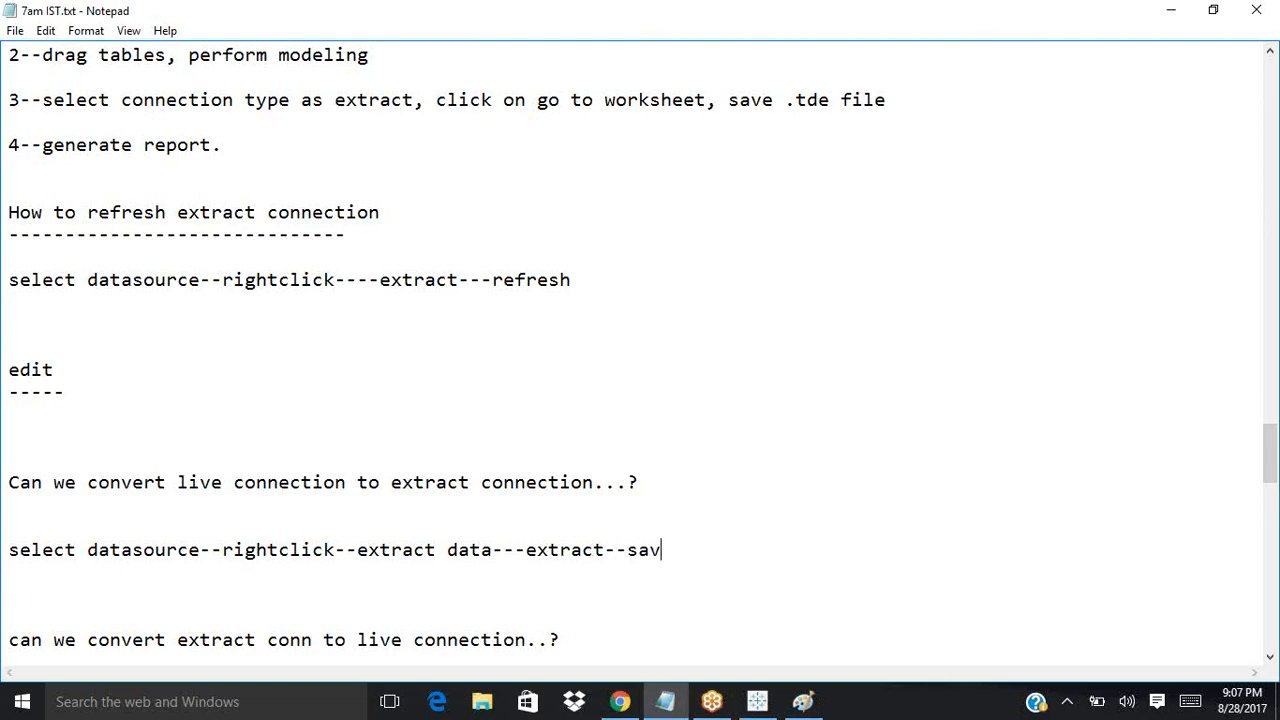
{"action": "type", "text": "e the .tde file"}
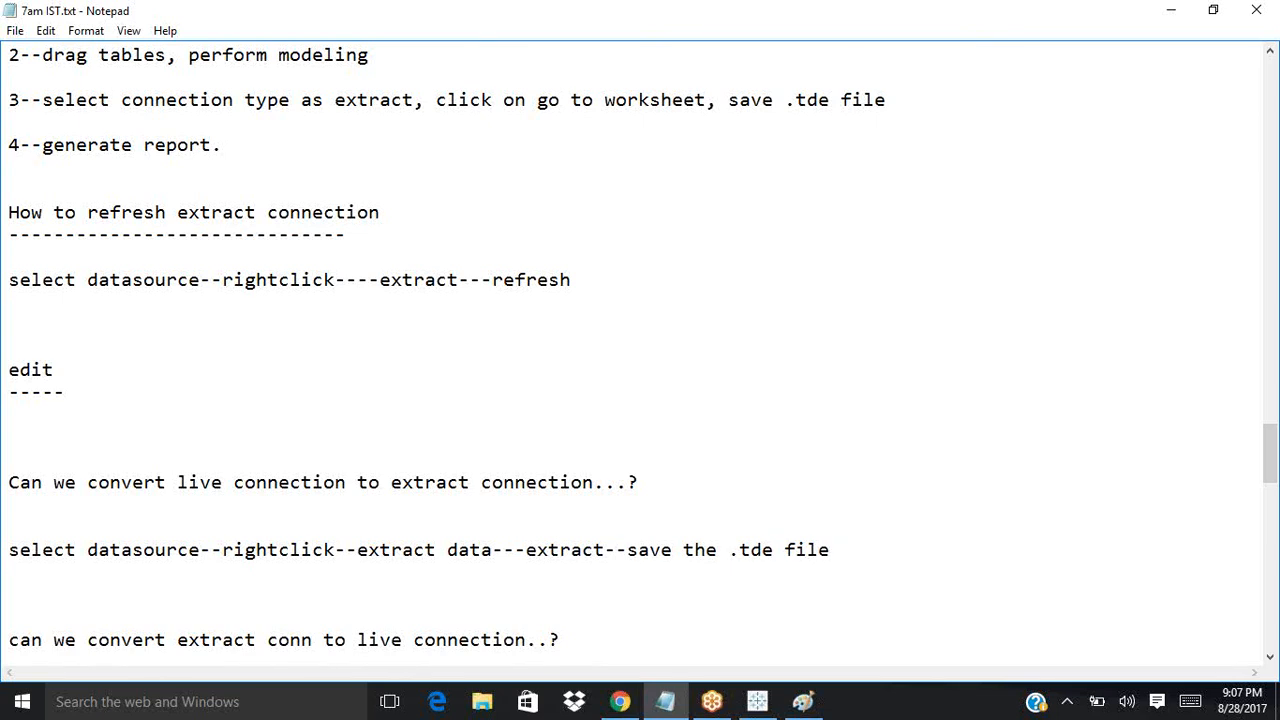
{"action": "scroll", "coordinate": [640, 360], "scroll_direction": "down", "scroll_amount": 3}
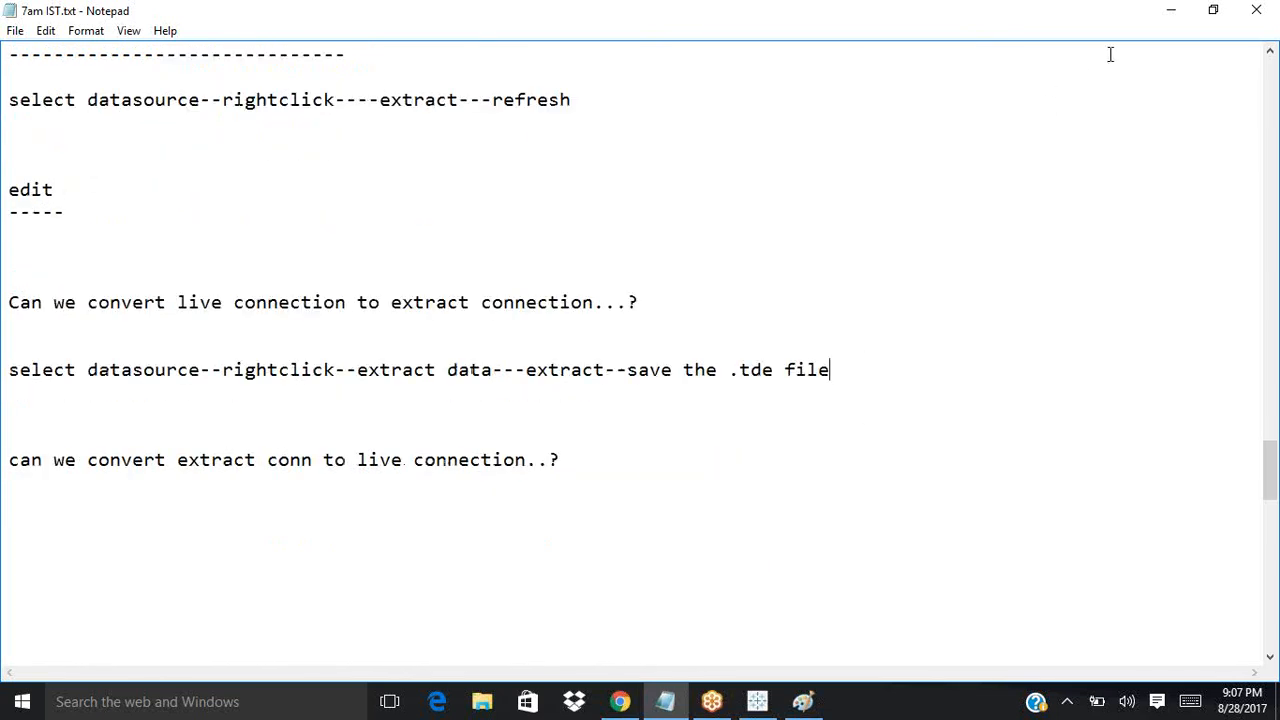
Step: Select dataset2 in Tableau and review the Prod id and Sales rows in its source file dataset2.txt
{"action": "left_click", "coordinate": [1166, 15]}
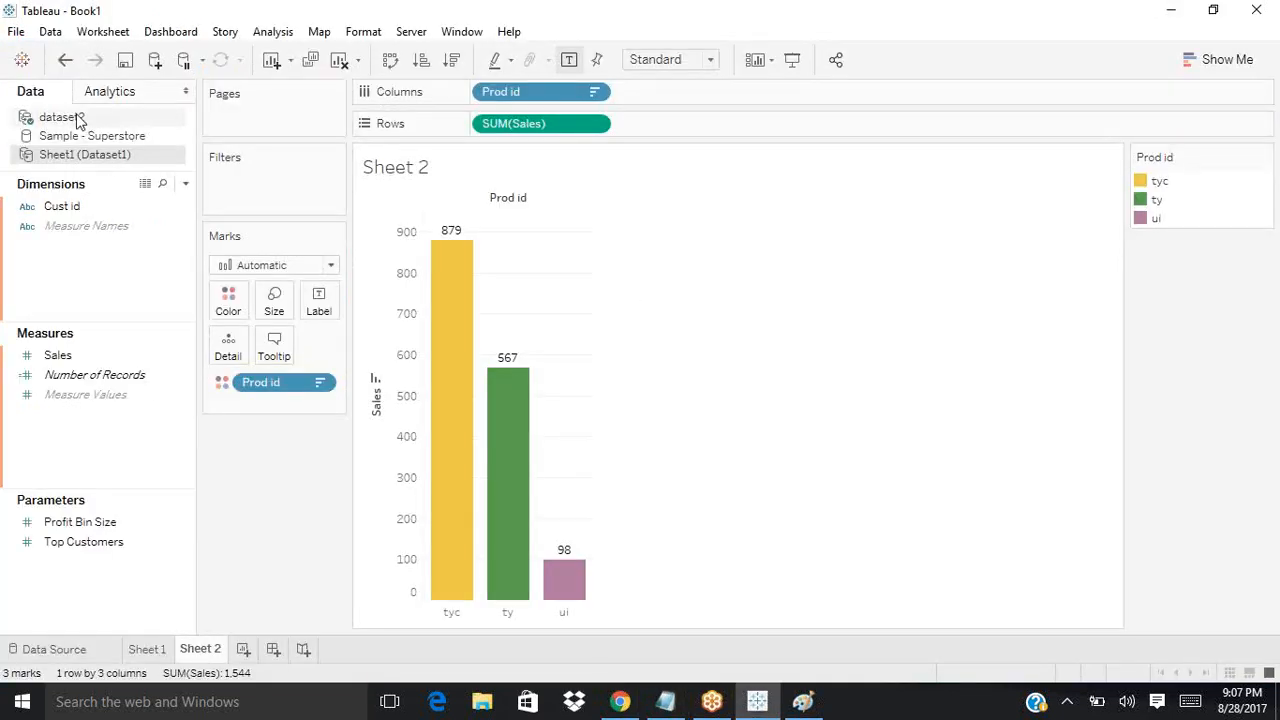
{"action": "left_click", "coordinate": [666, 708]}
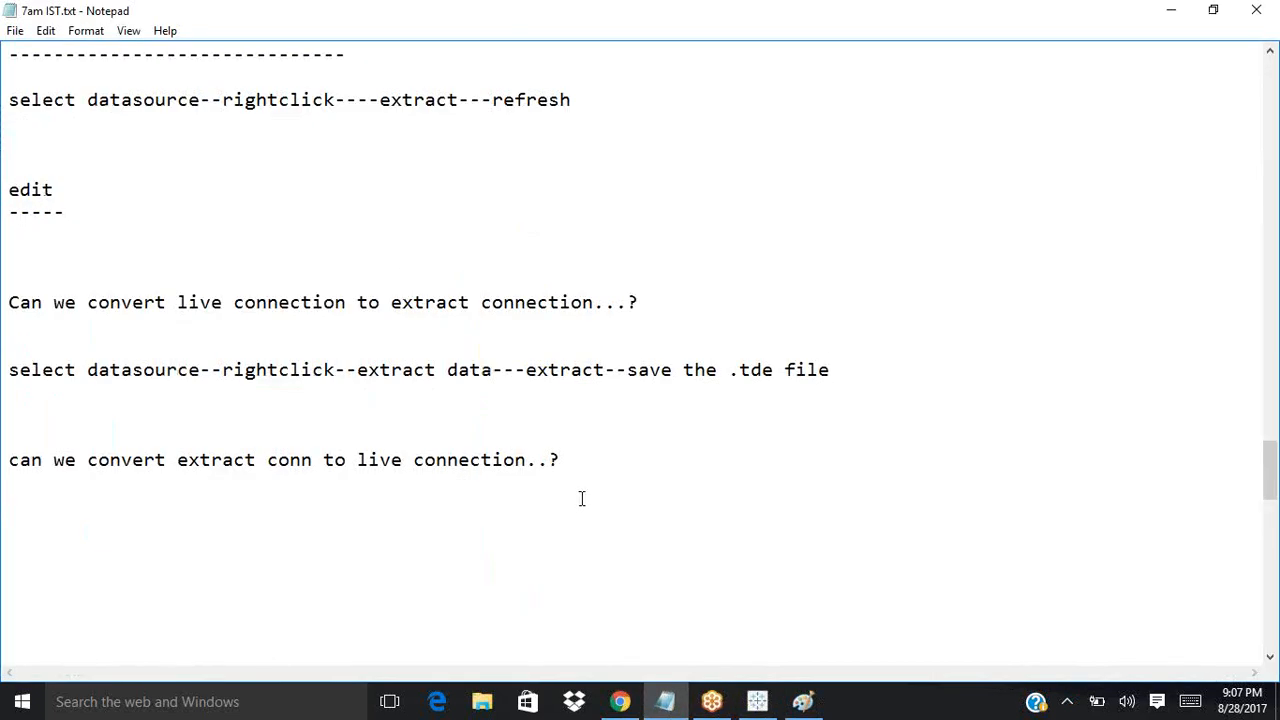
{"action": "left_click", "coordinate": [1170, 14]}
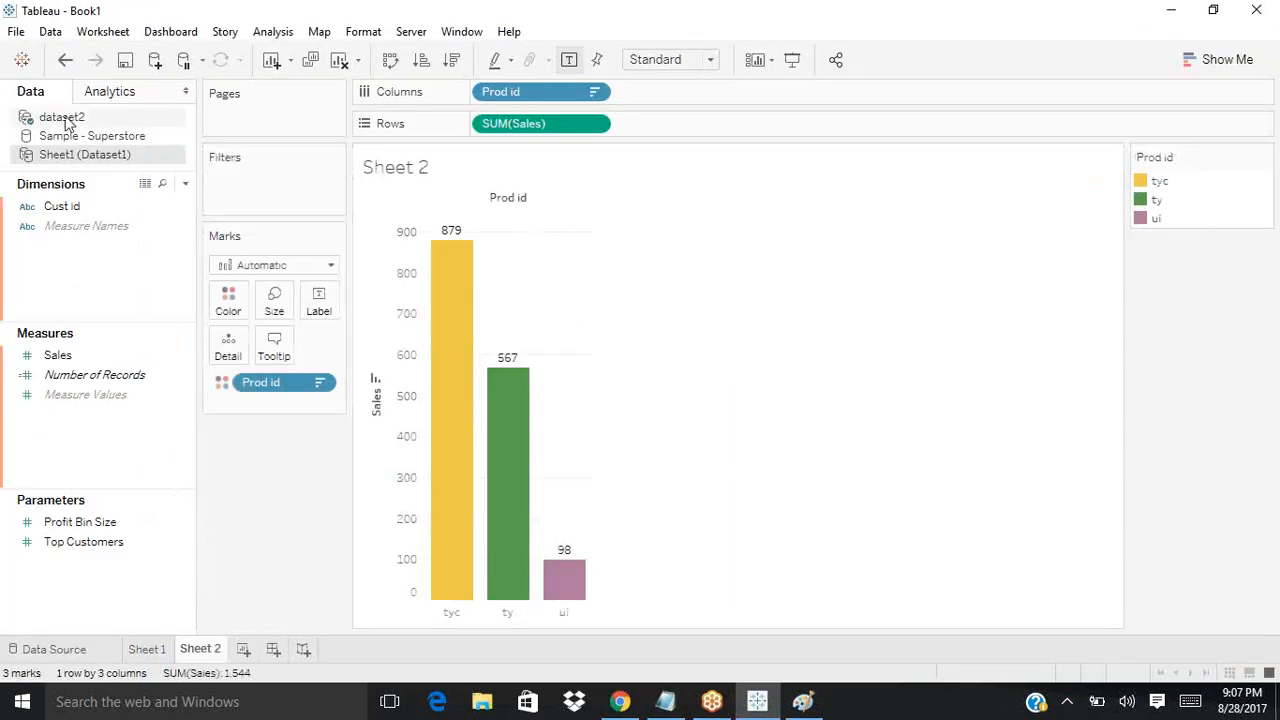
{"action": "left_click", "coordinate": [68, 122]}
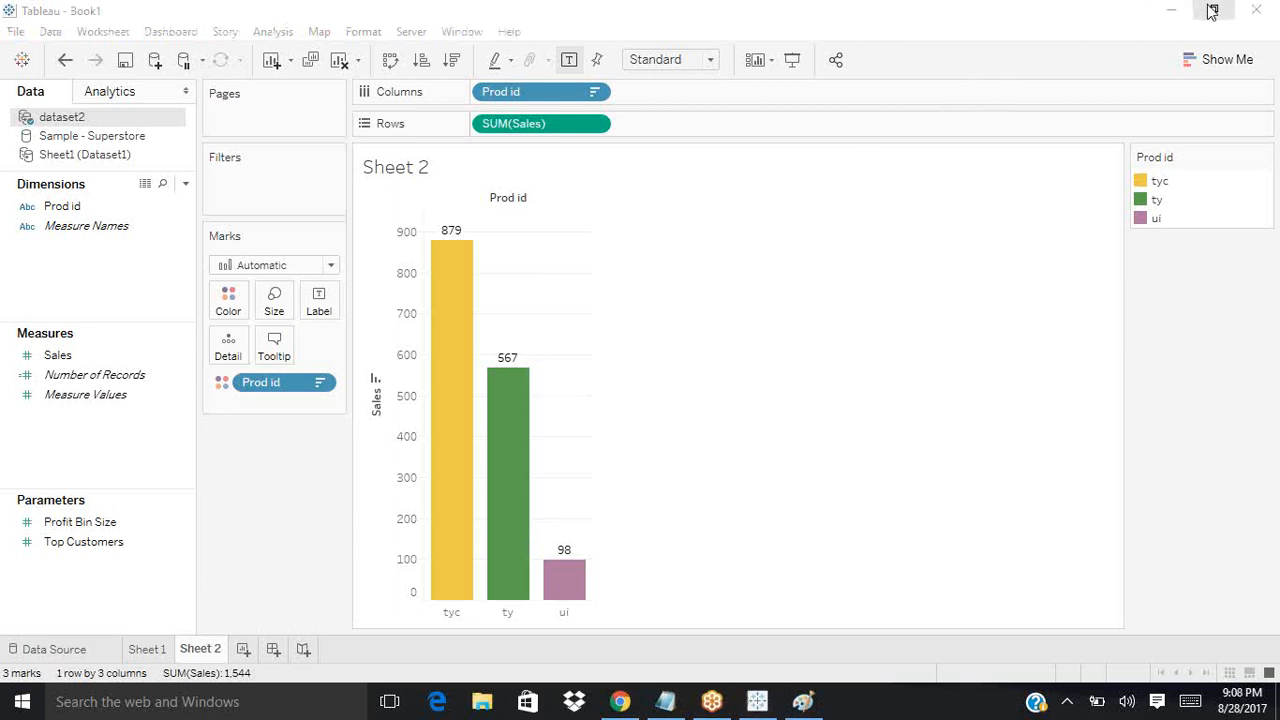
{"action": "left_click", "coordinate": [1176, 12]}
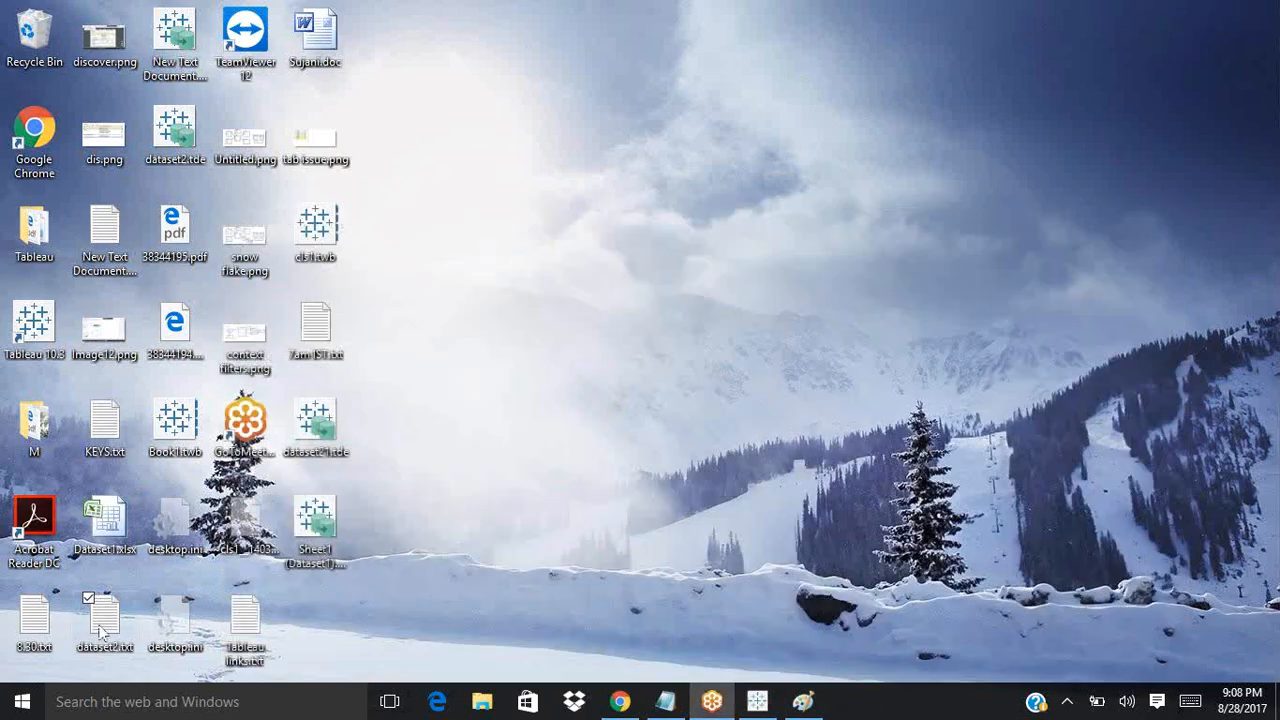
{"action": "left_click", "coordinate": [665, 701]}
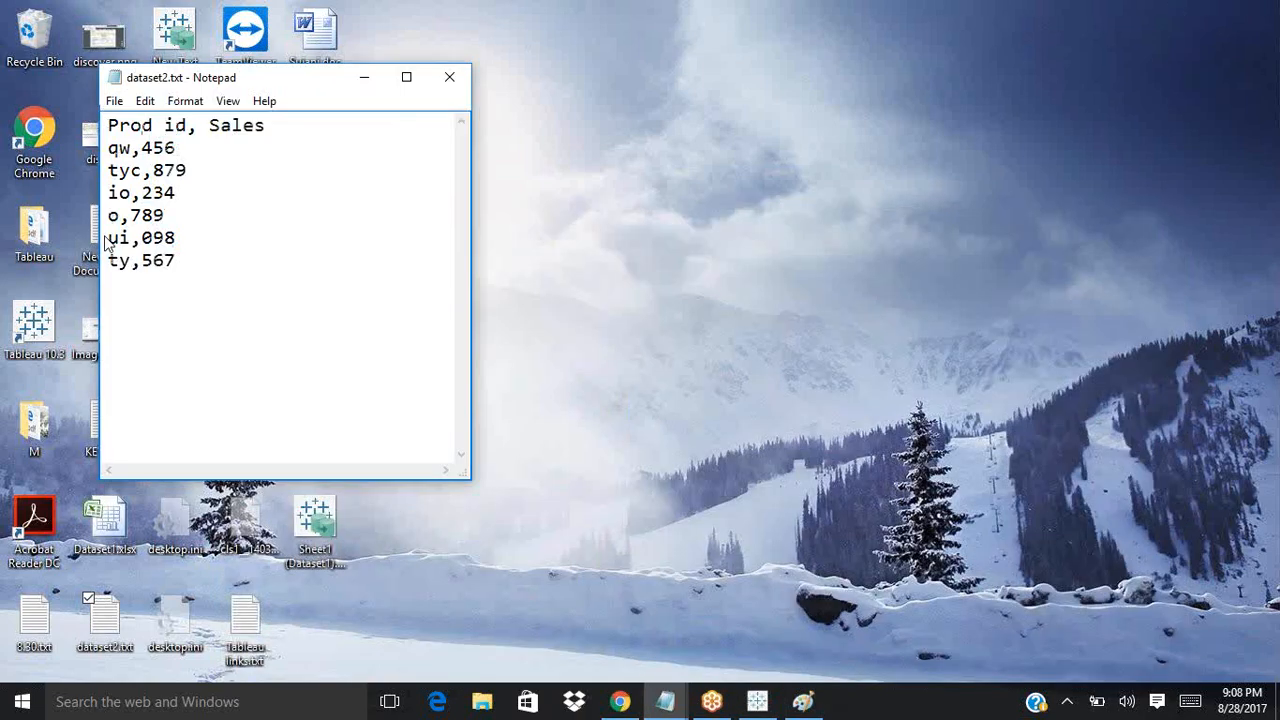
{"action": "left_click", "coordinate": [449, 86]}
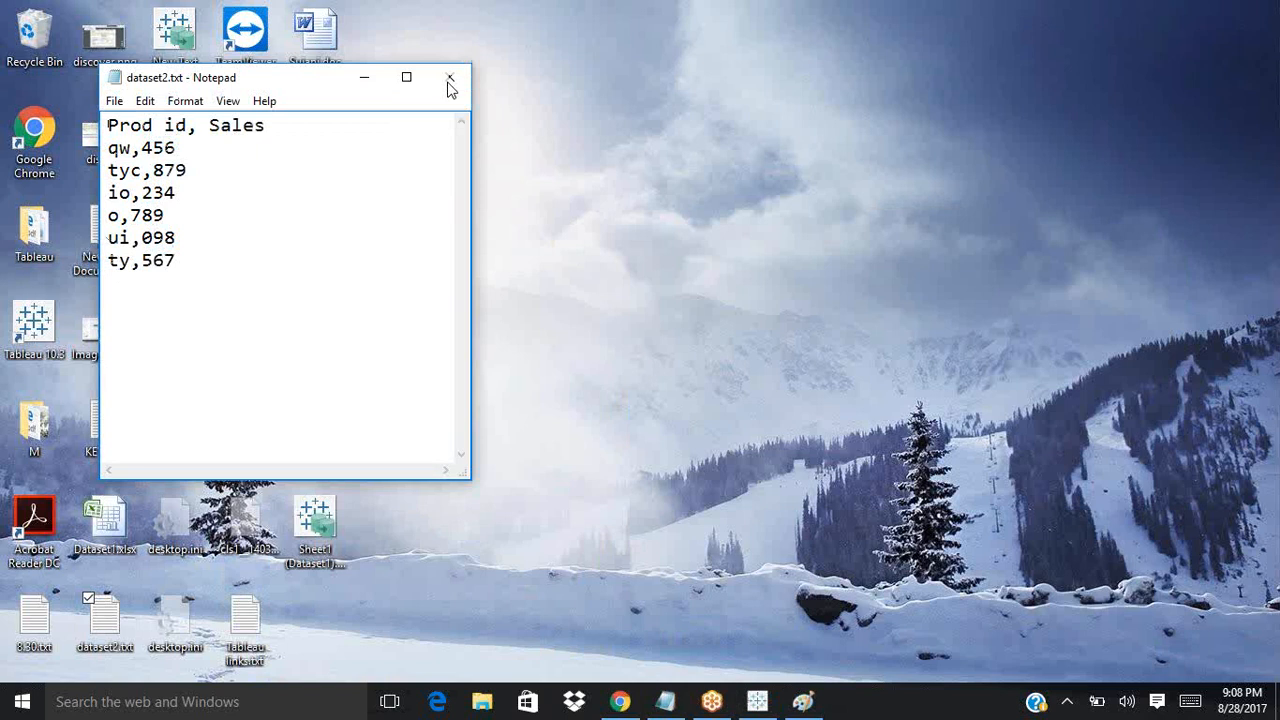
Step: Return to Tableau and switch dataset2 from extract to live connection by turning off Use Extract
{"action": "left_click", "coordinate": [757, 703]}
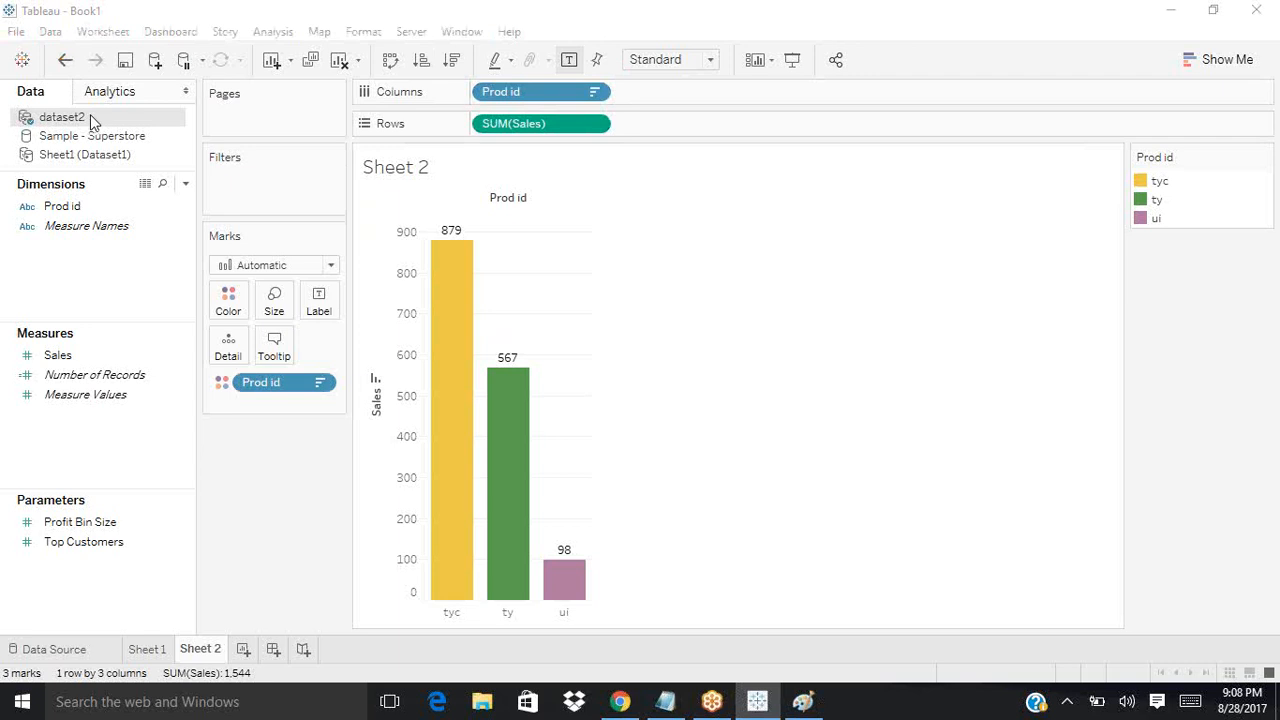
{"action": "right_click", "coordinate": [92, 121]}
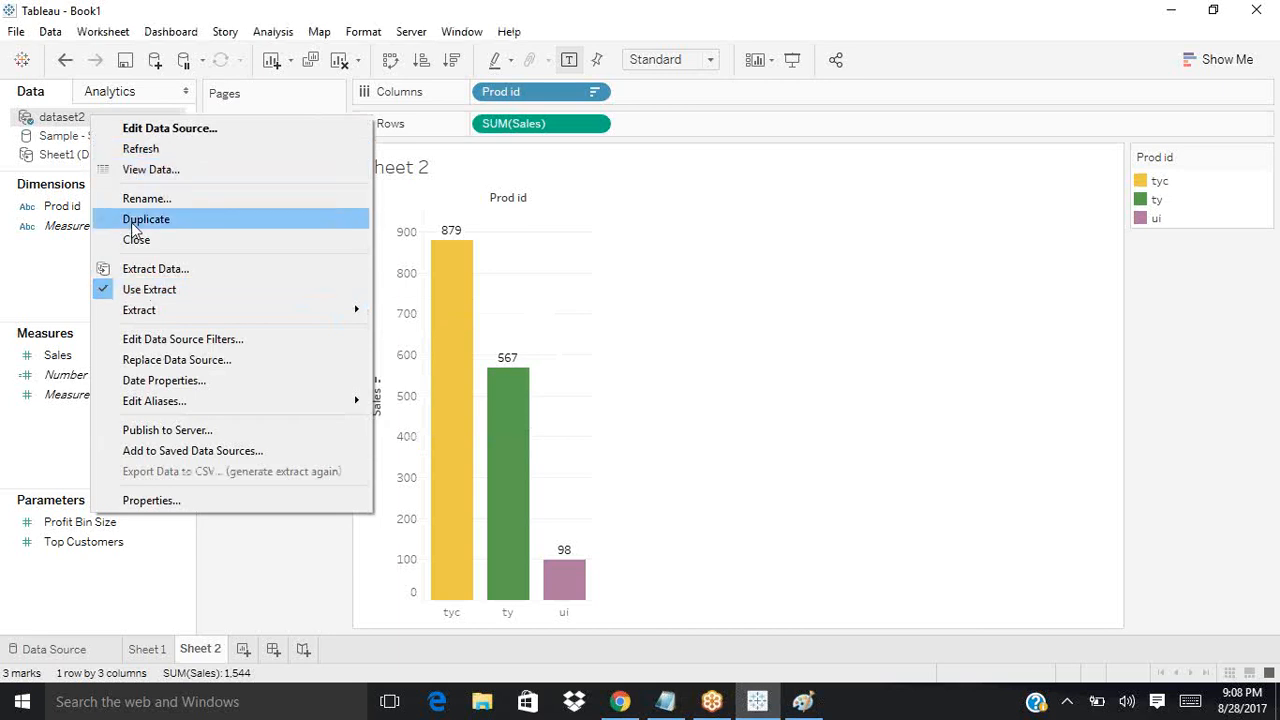
{"action": "left_click", "coordinate": [108, 289]}
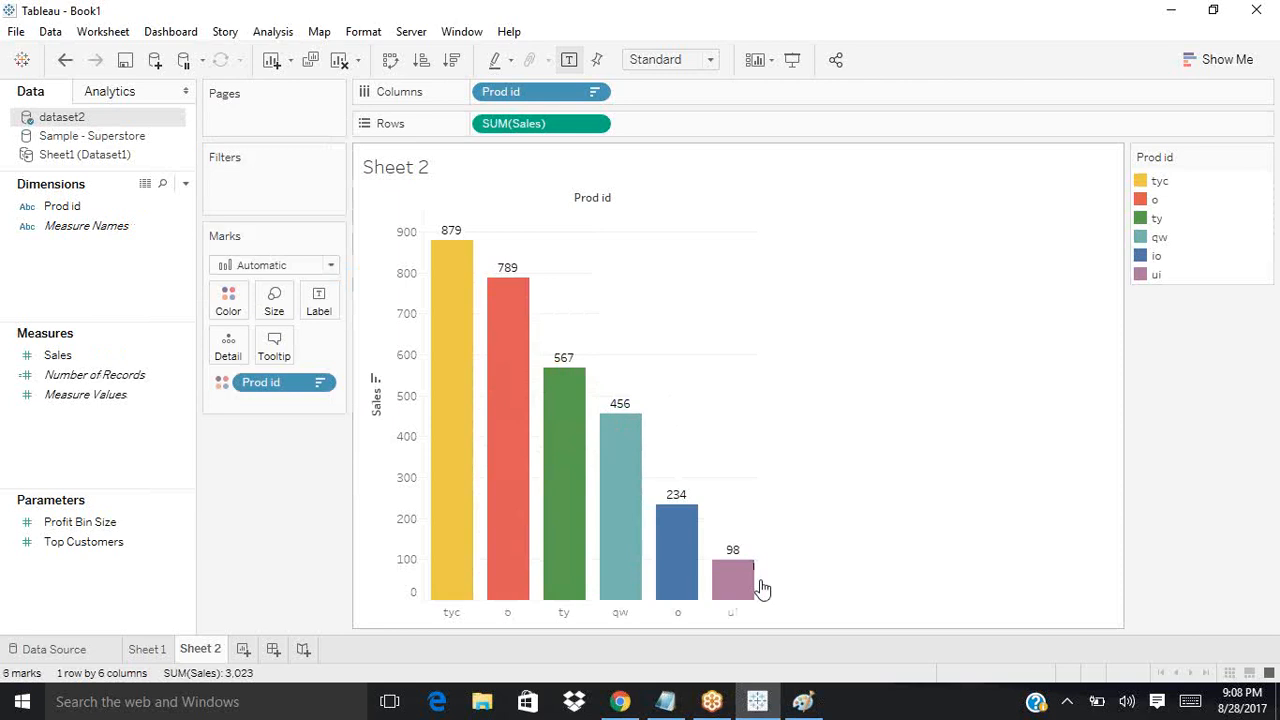
Step: Switch to the notes and copy "select datasource--rightclick--extract" from the first answer to below the extract-to-live question
{"action": "left_click", "coordinate": [667, 702]}
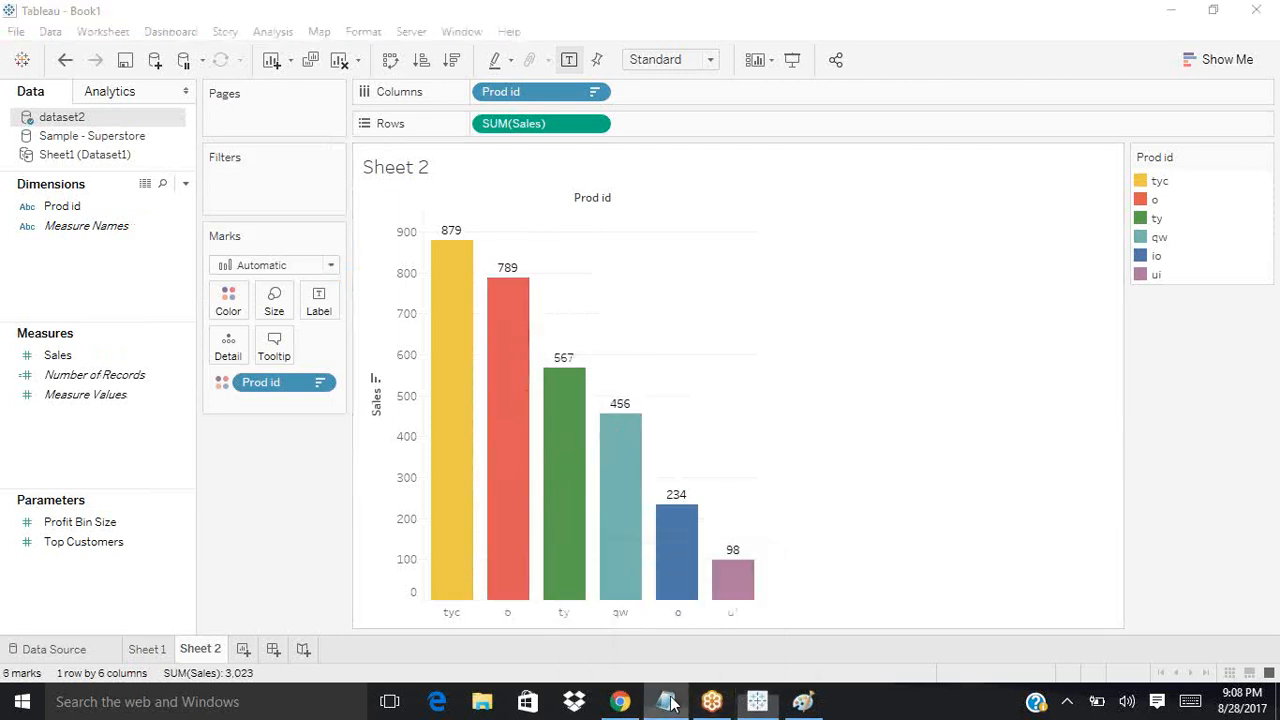
{"action": "key", "text": "shift+Home"}
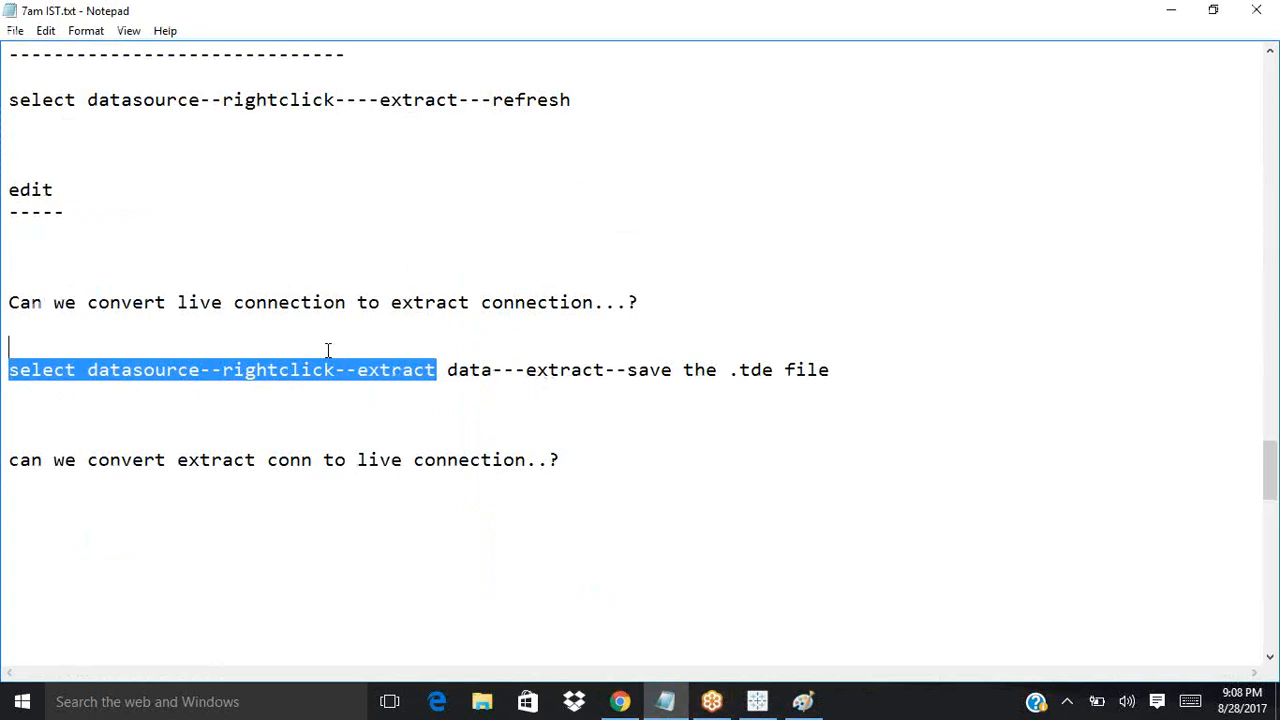
{"action": "left_click_drag", "start_coordinate": [150, 366], "coordinate": [5, 372]}
{"action": "key", "text": "ctrl+c"}
{"action": "left_click", "coordinate": [24, 534]}
{"action": "key", "text": "ctrl+v"}
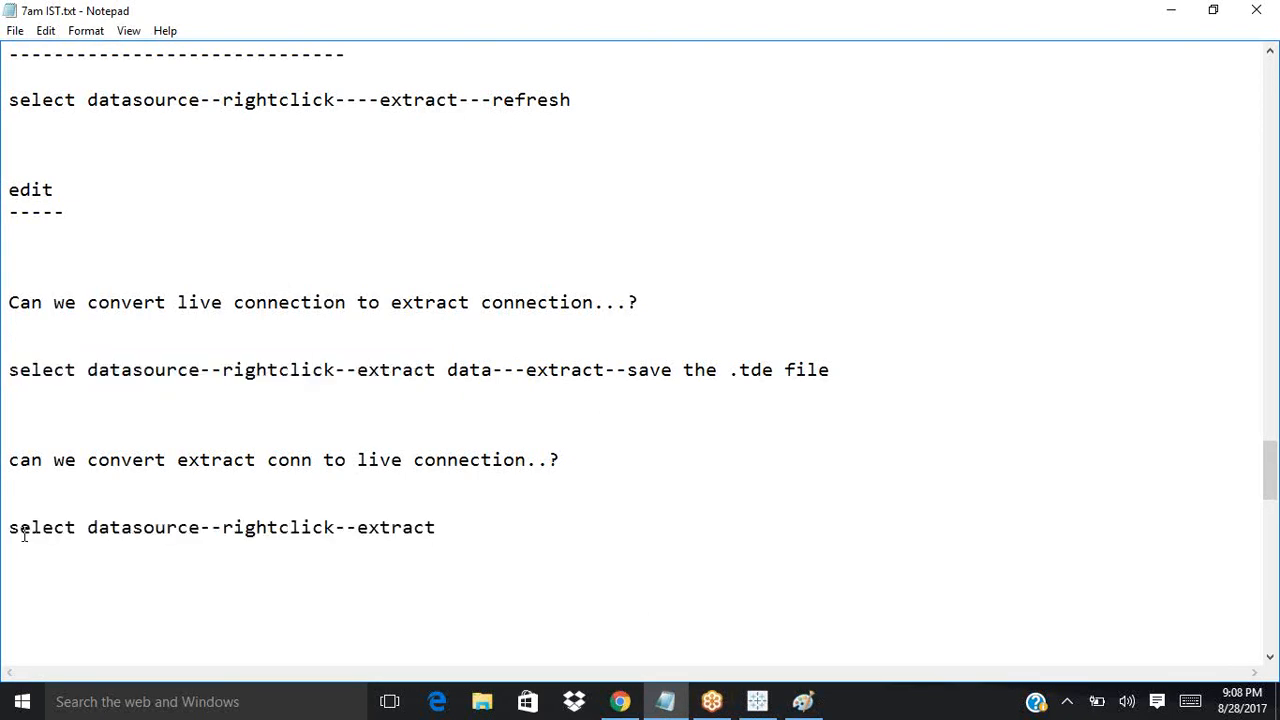
Step: Change the copied line to "select datasource--rightclick--uncheck use extract", add blank lines below it, and return to Tableau
{"action": "left_click", "coordinate": [358, 527]}
{"action": "type", "text": "unchec"}
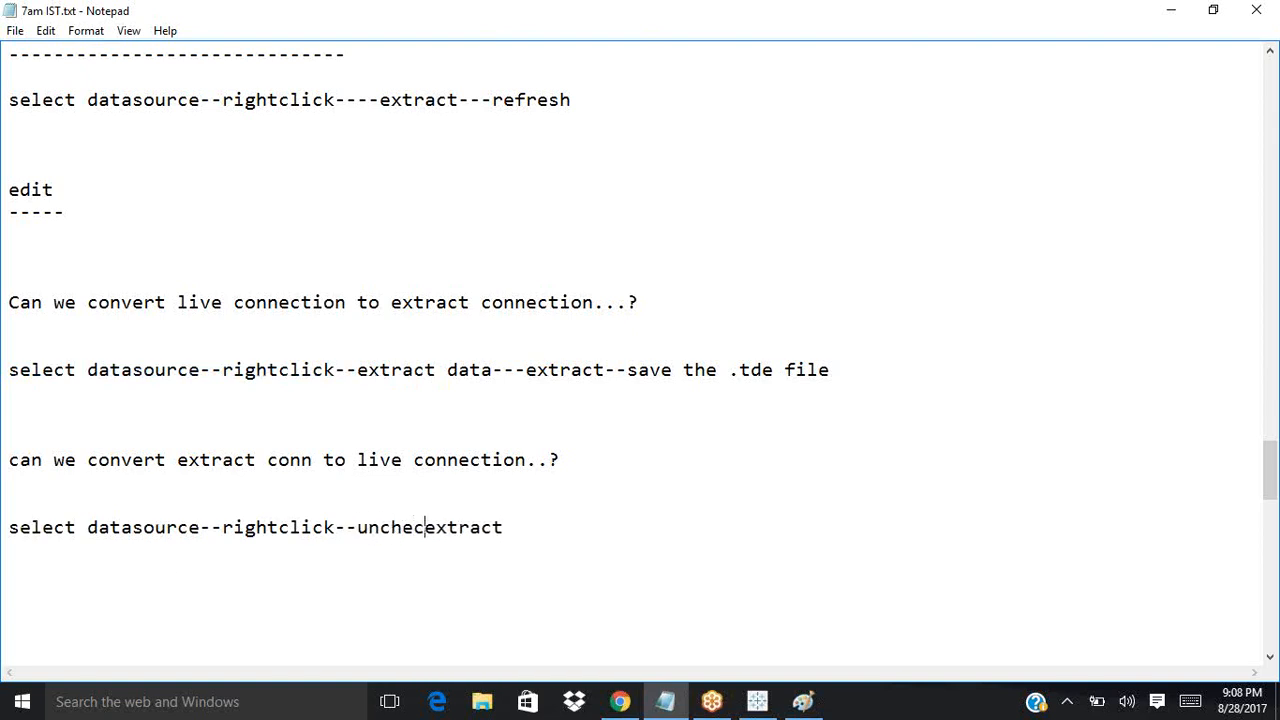
{"action": "type", "text": "k ud"}
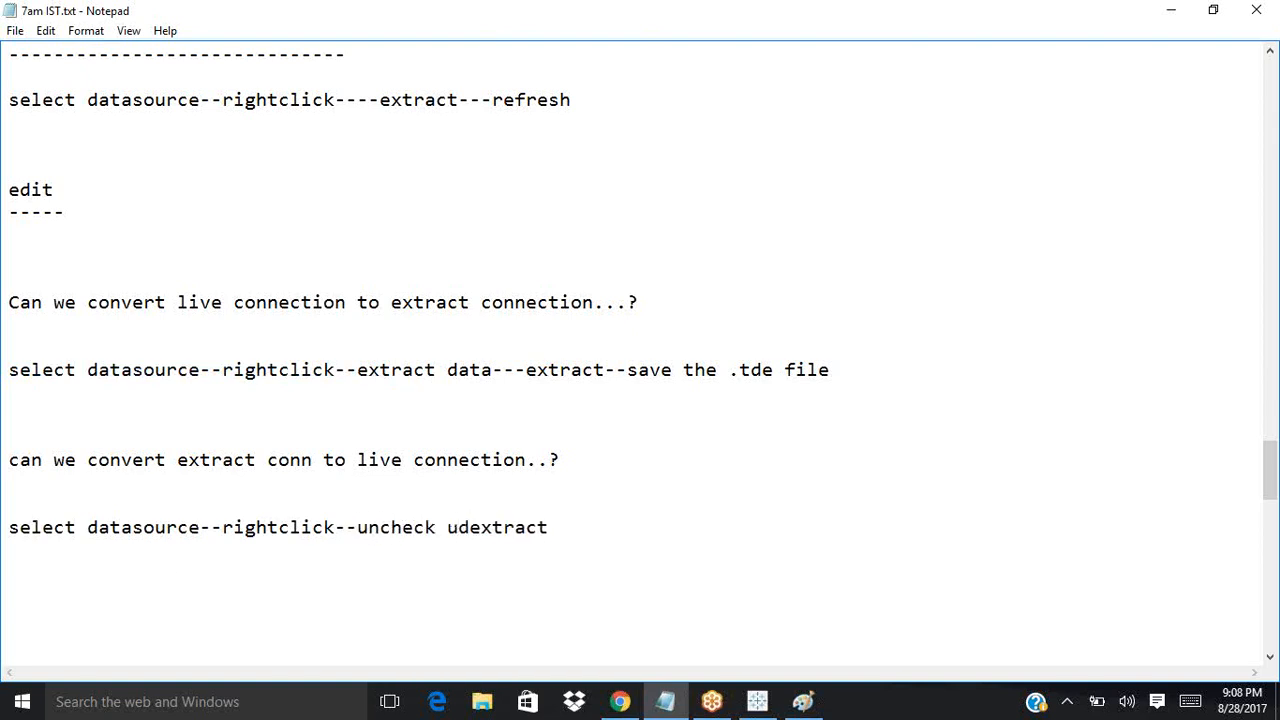
{"action": "key", "text": "BackSpace"}
{"action": "type", "text": "se"}
{"action": "left_click", "coordinate": [591, 524]}
{"action": "key", "text": "Return"}
{"action": "key", "text": "Return"}
{"action": "key", "text": "Return"}
{"action": "key", "text": "Return"}
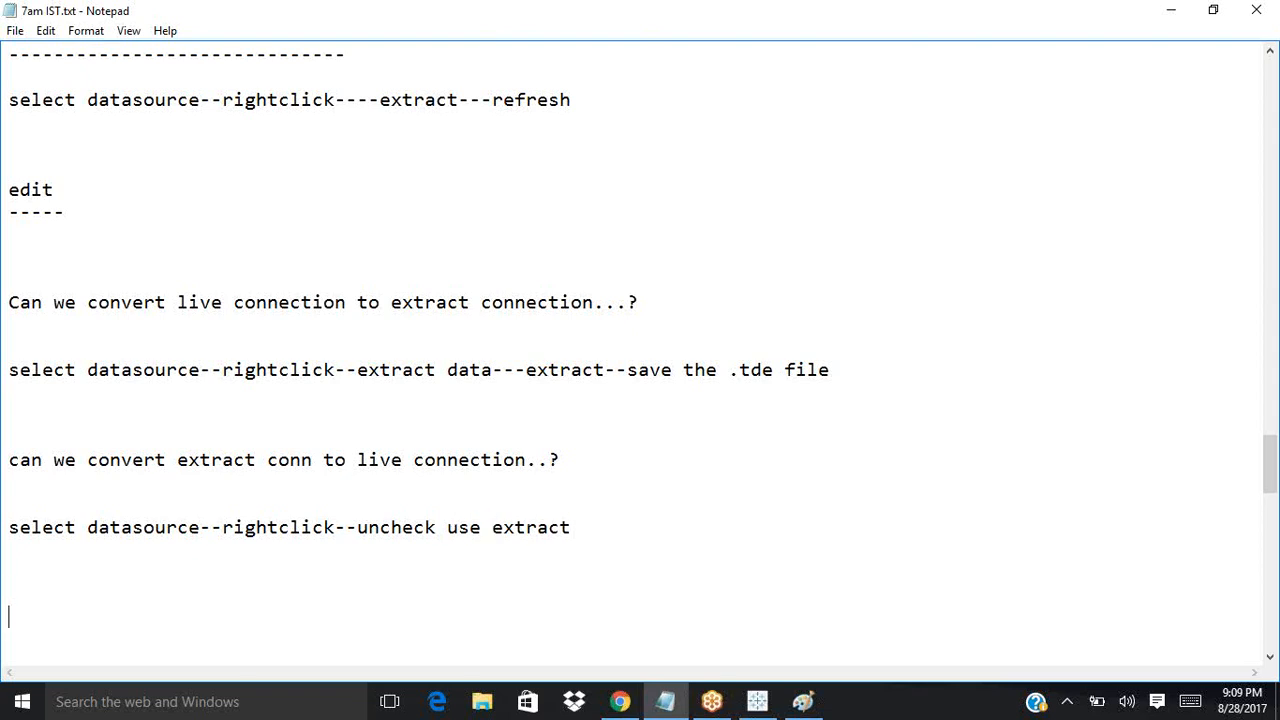
{"action": "left_click", "coordinate": [1174, 9]}
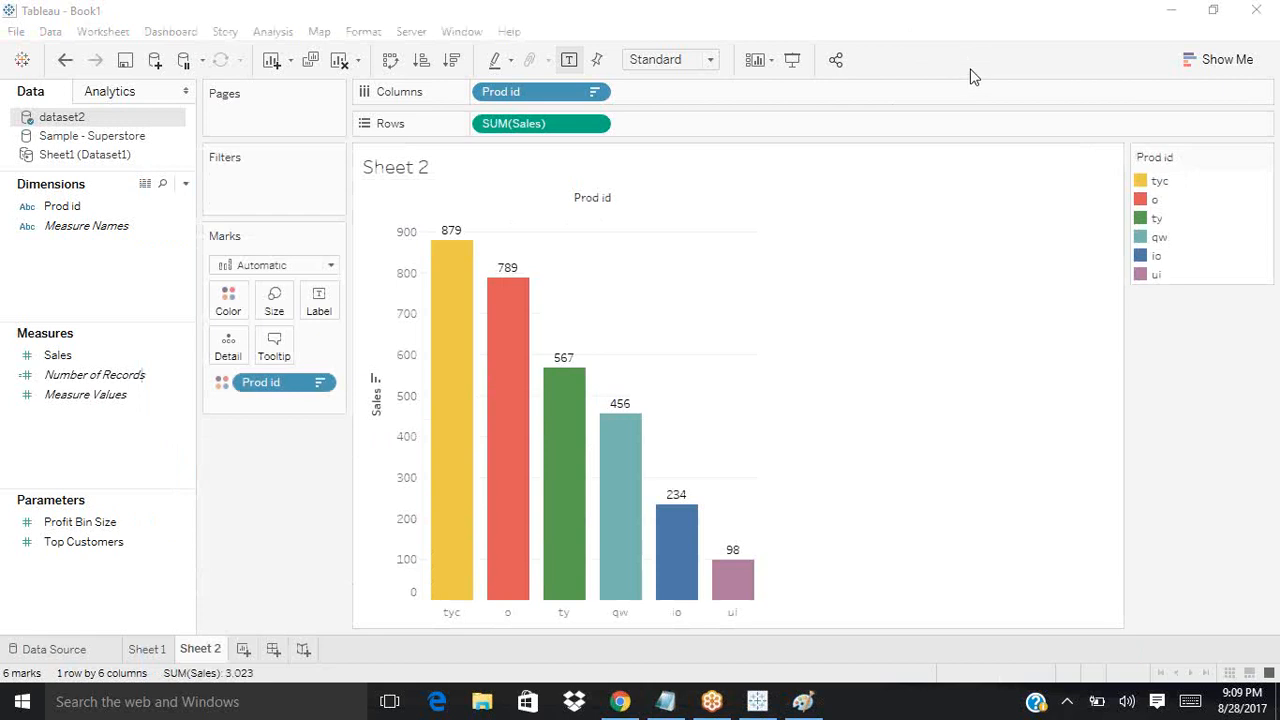
Step: Switch dataset2 twice between its extract and the live connection with Use Extract to compare the Sheet 2 chart, ending on live
{"action": "left_click", "coordinate": [82, 120]}
{"action": "right_click", "coordinate": [82, 120]}
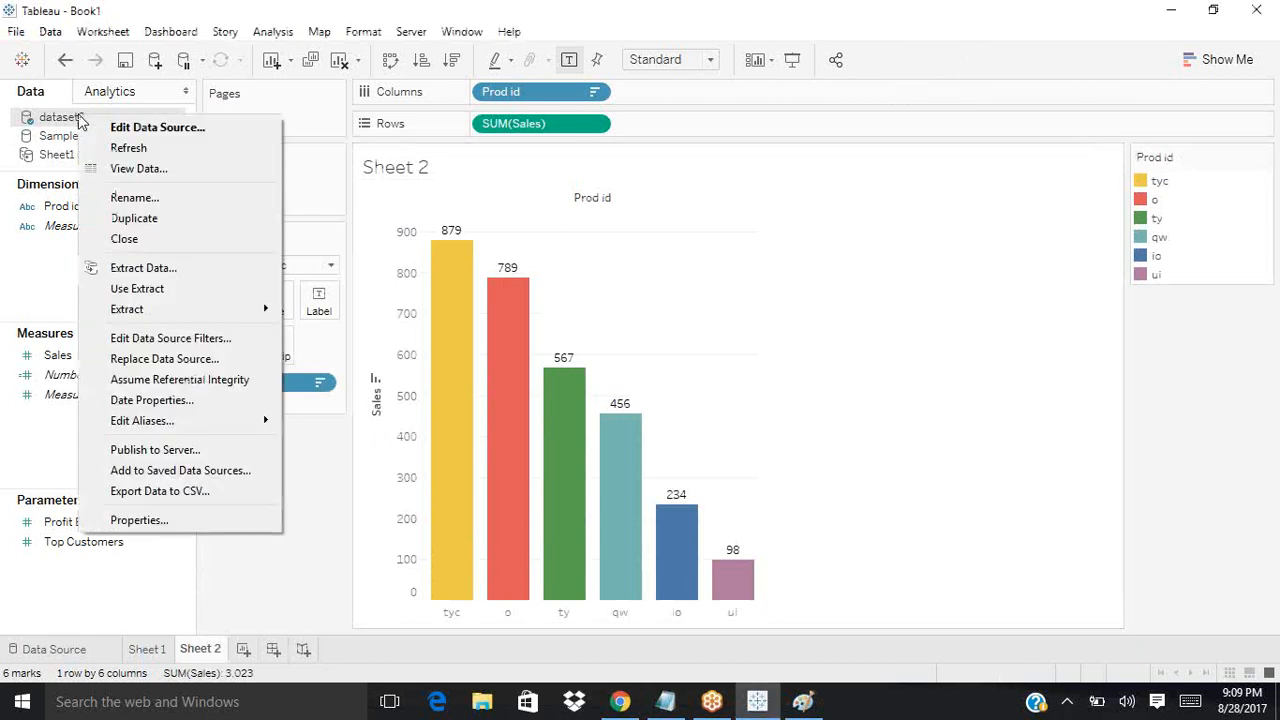
{"action": "left_click", "coordinate": [104, 290]}
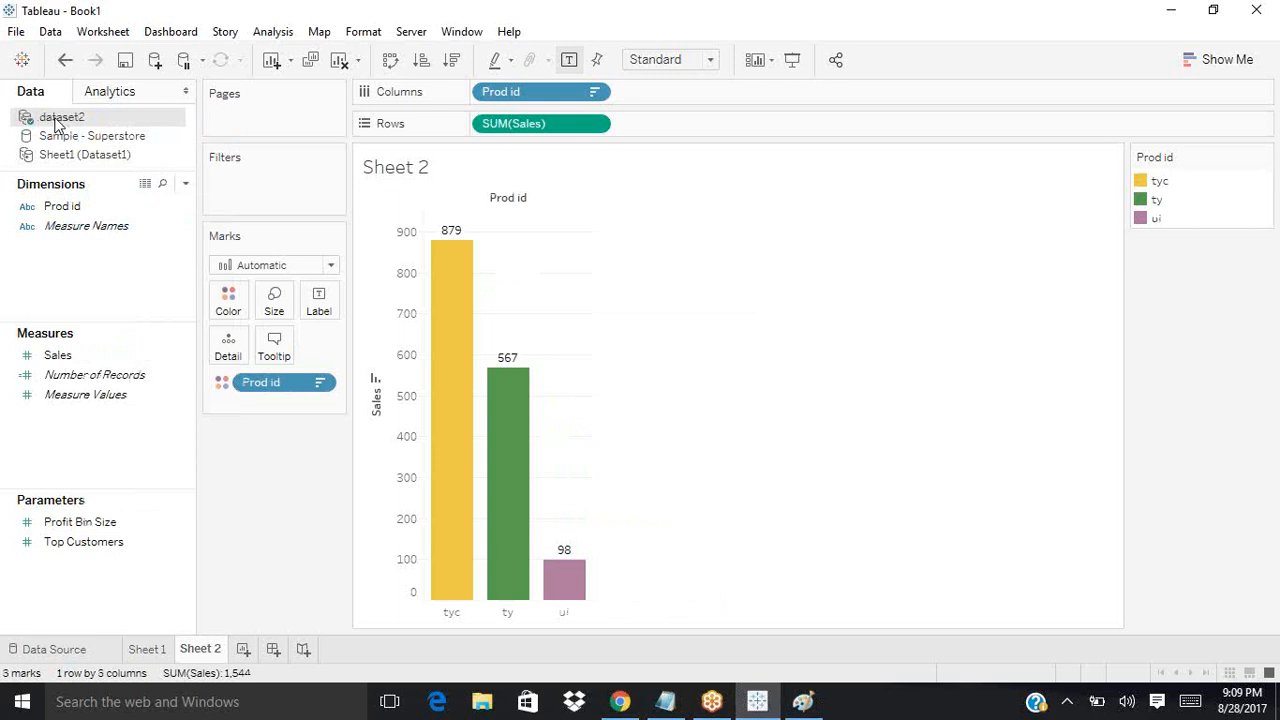
{"action": "right_click", "coordinate": [55, 120]}
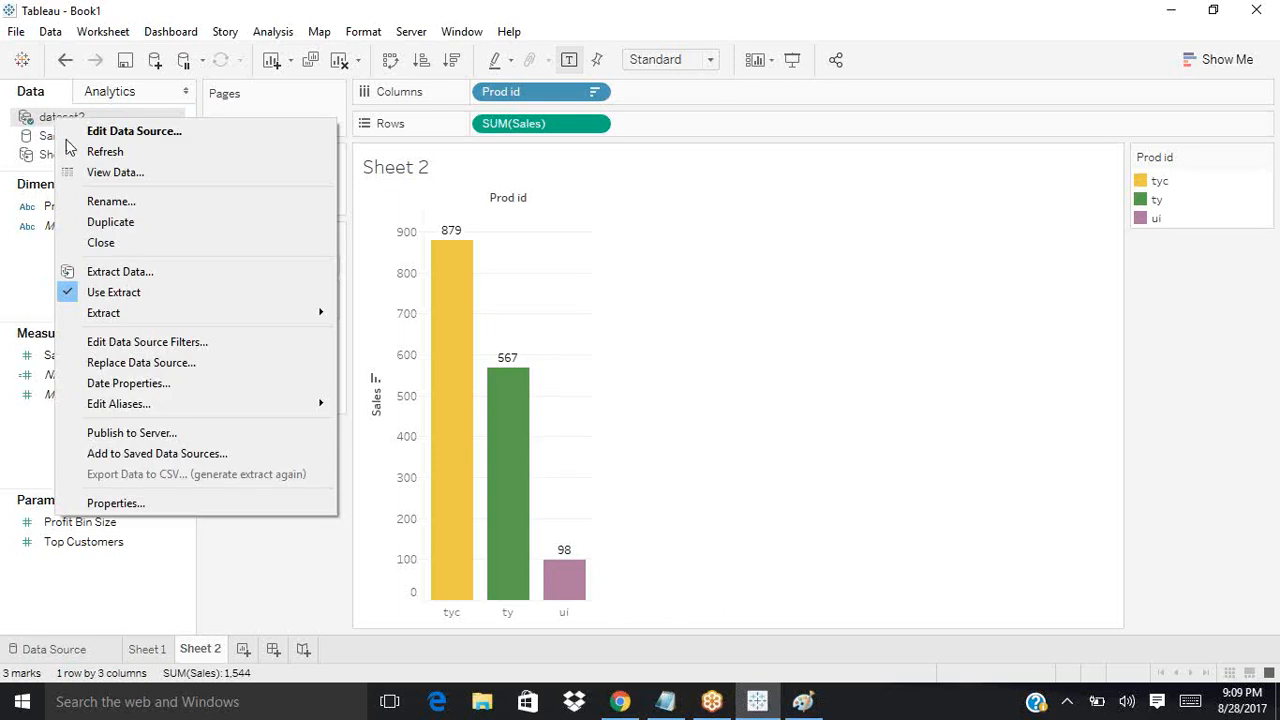
{"action": "left_click", "coordinate": [70, 292]}
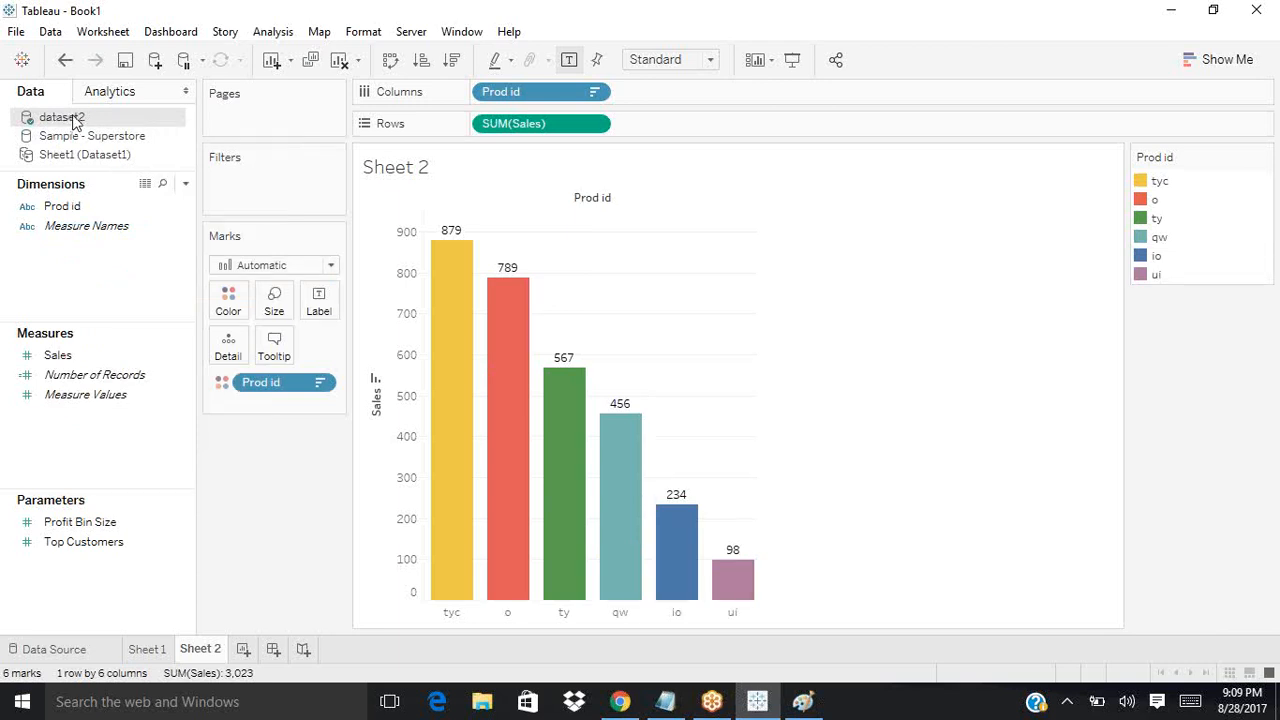
{"action": "right_click", "coordinate": [58, 120]}
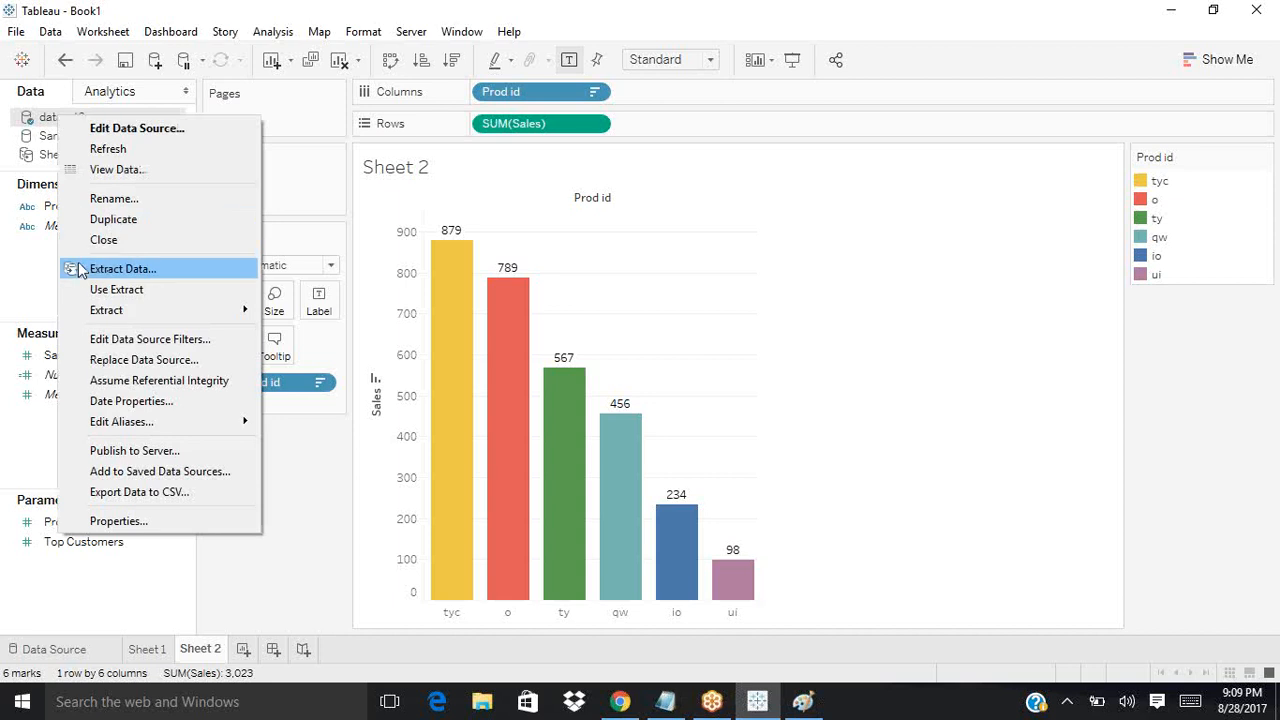
{"action": "left_click", "coordinate": [116, 289]}
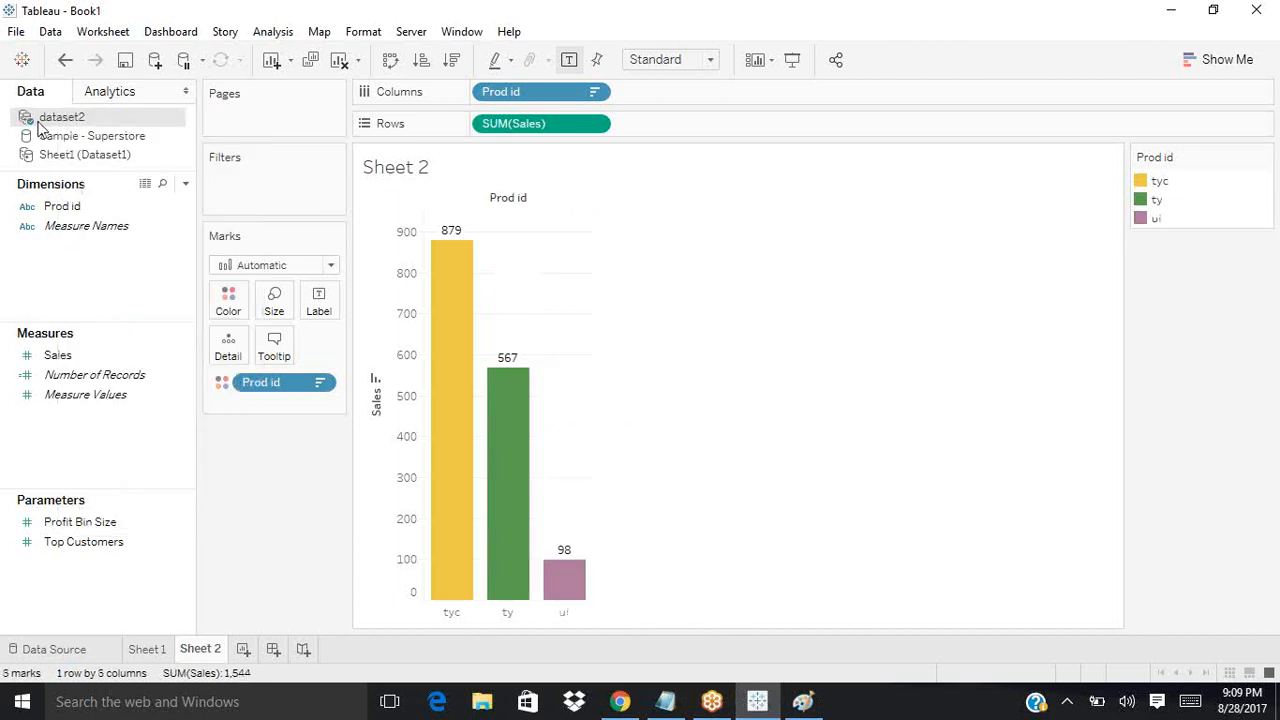
{"action": "right_click", "coordinate": [57, 119]}
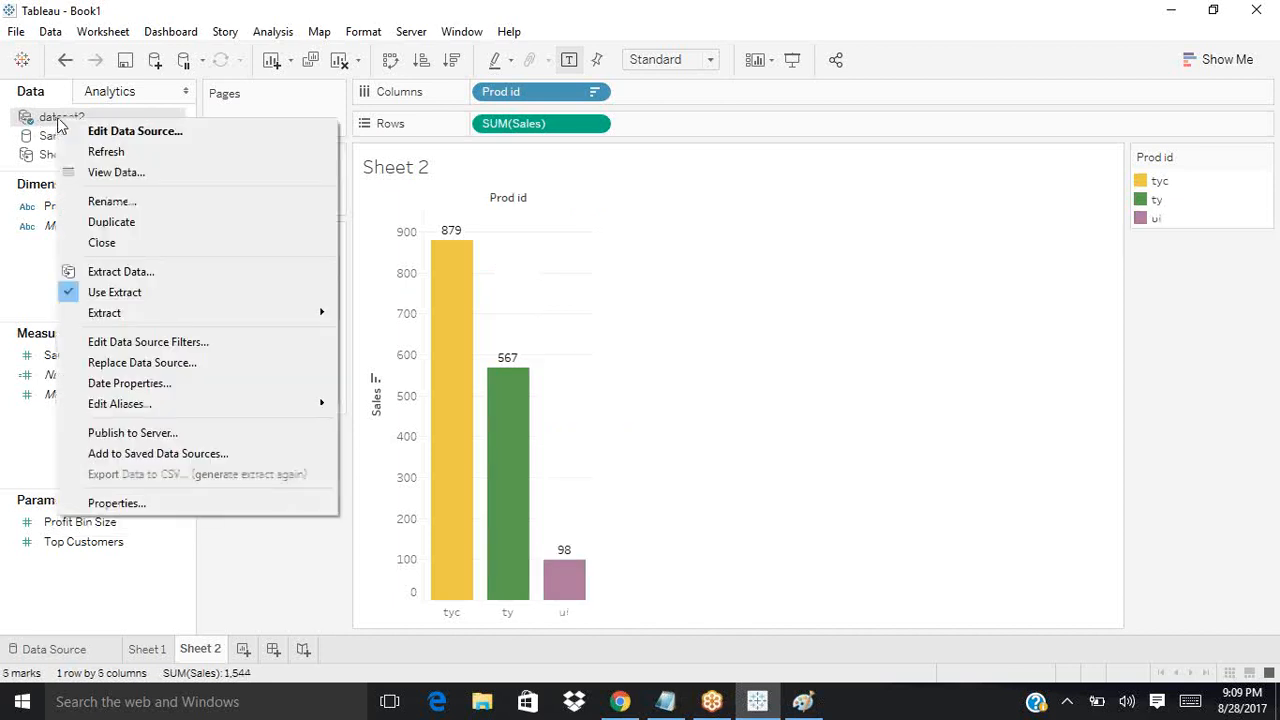
{"action": "left_click", "coordinate": [114, 292]}
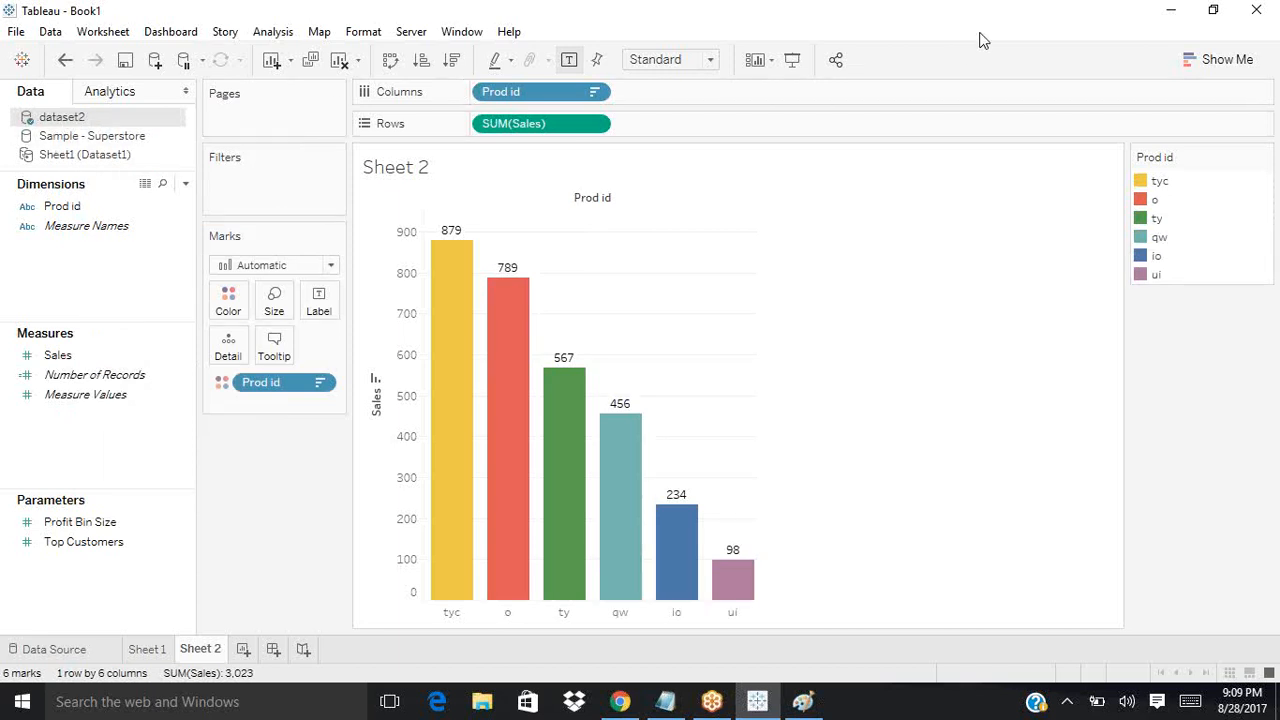
Step: Minimize and restore Tableau, and turn Use Extract on and off once more for dataset2, ending on the live connection
{"action": "left_click", "coordinate": [1170, 15]}
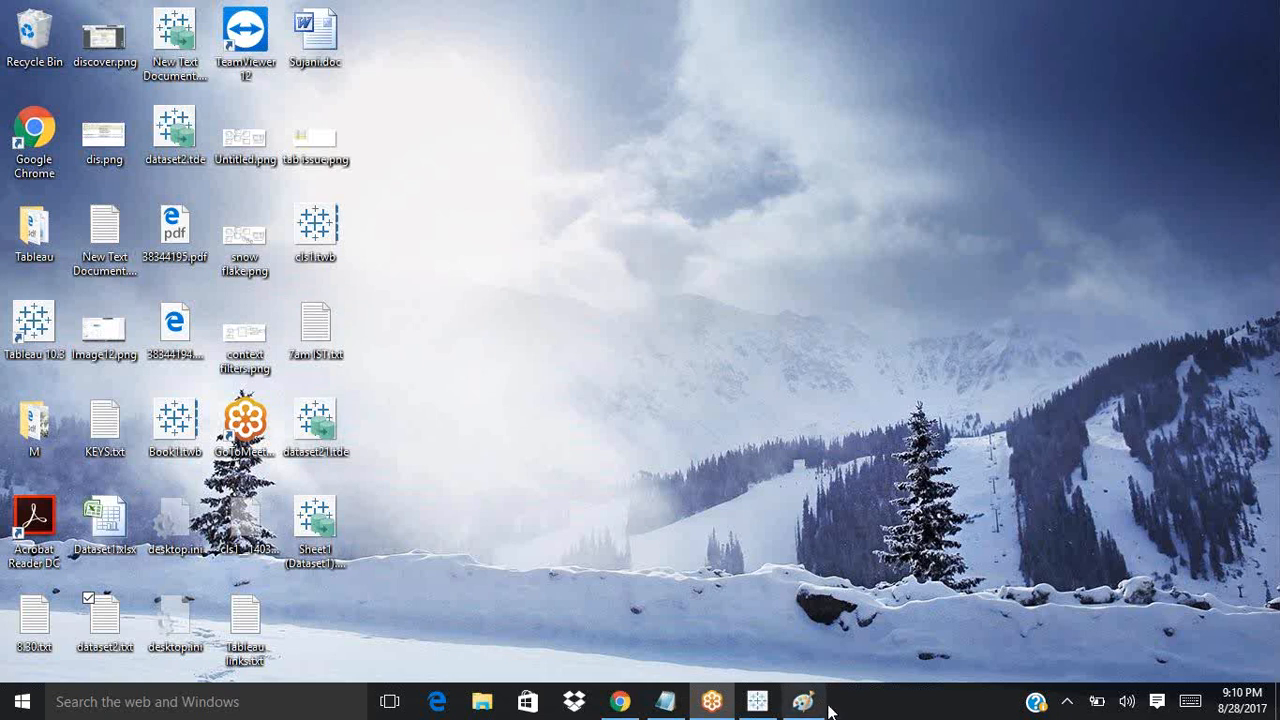
{"action": "left_click", "coordinate": [757, 701]}
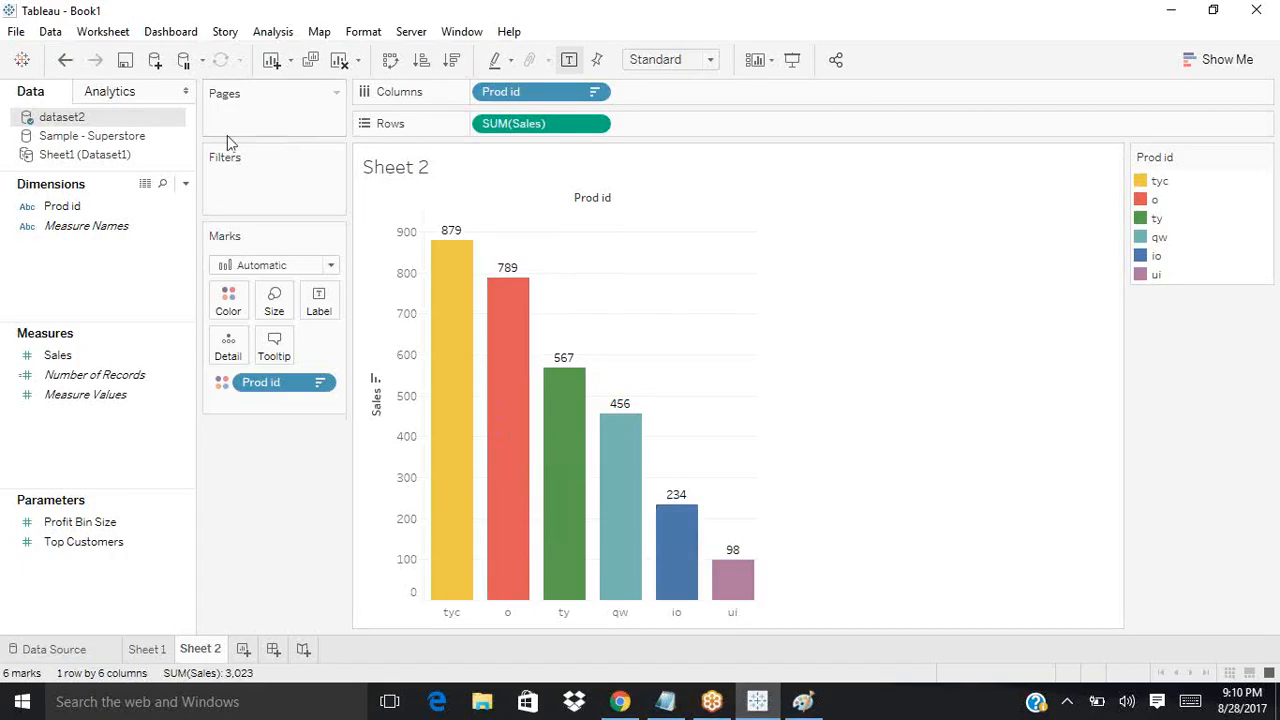
{"action": "right_click", "coordinate": [60, 121]}
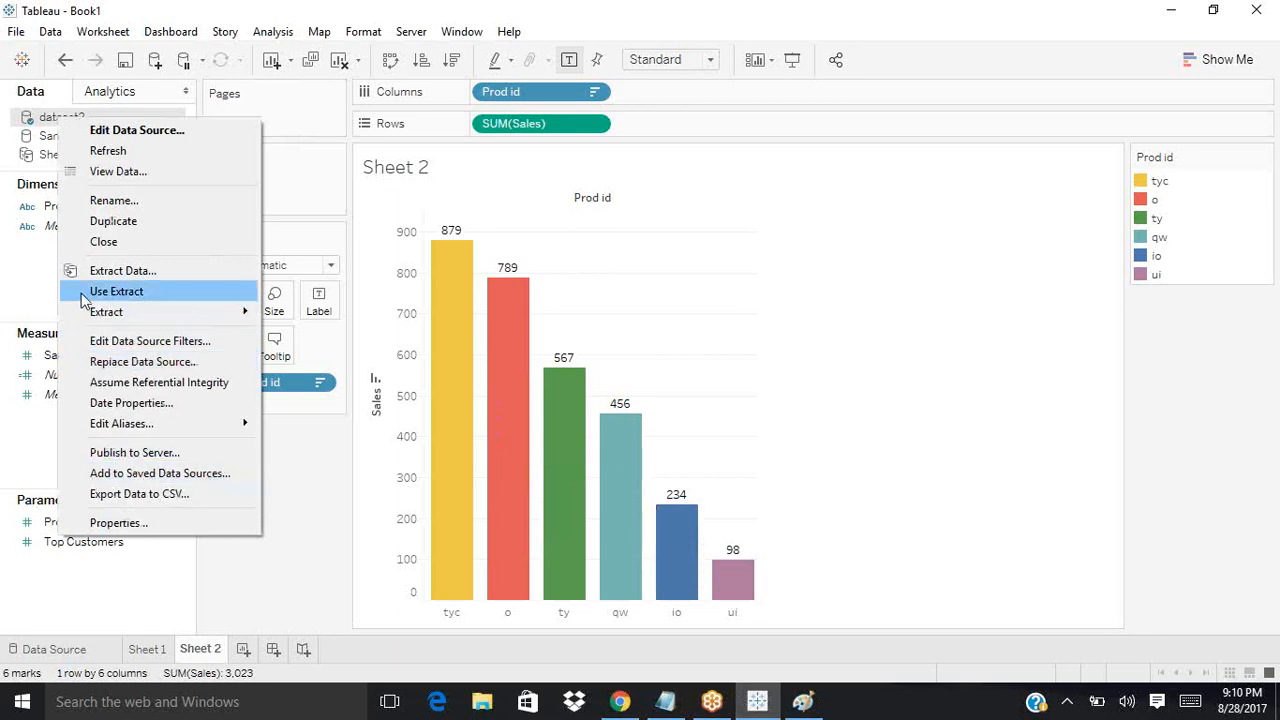
{"action": "left_click", "coordinate": [112, 291]}
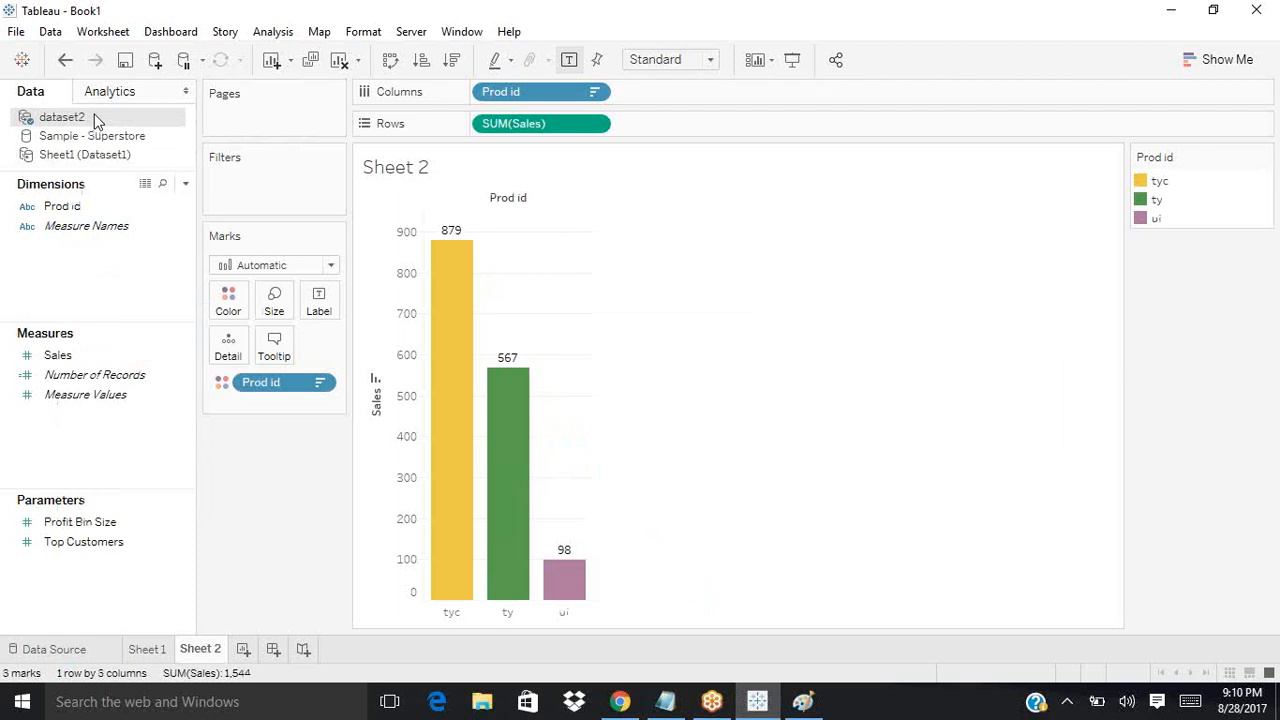
{"action": "right_click", "coordinate": [97, 121]}
{"action": "left_click", "coordinate": [125, 290]}
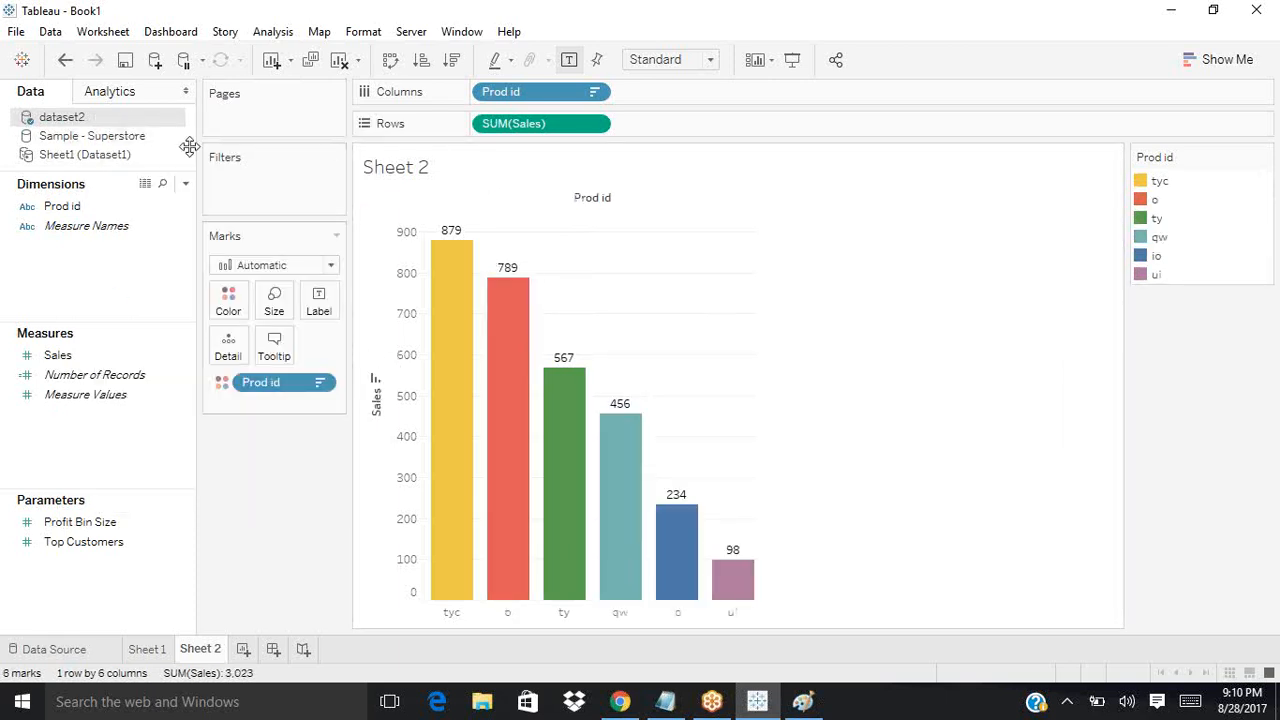
Step: Switch to the notes and add the line "live connection..?" below the extract-to-live answer
{"action": "left_click", "coordinate": [665, 705]}
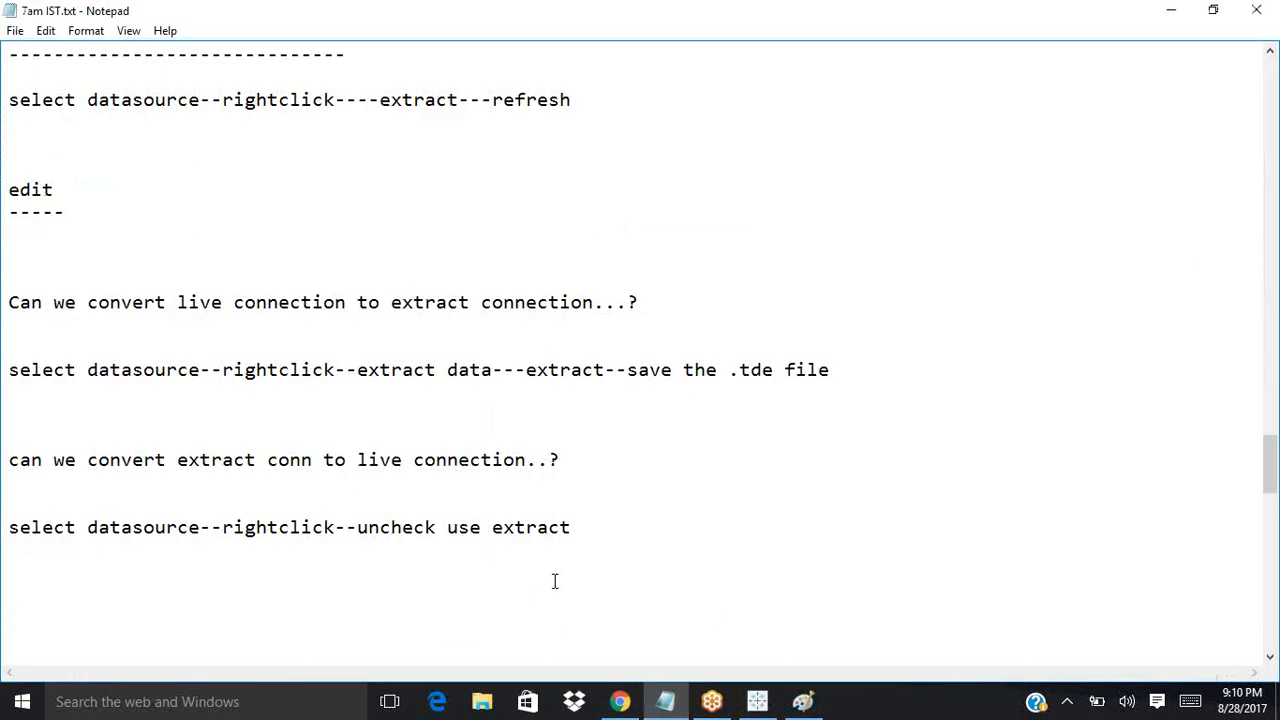
{"action": "scroll", "coordinate": [555, 581], "scroll_direction": "down", "scroll_amount": 2}
{"action": "key", "text": "Return"}
{"action": "key", "text": "Return"}
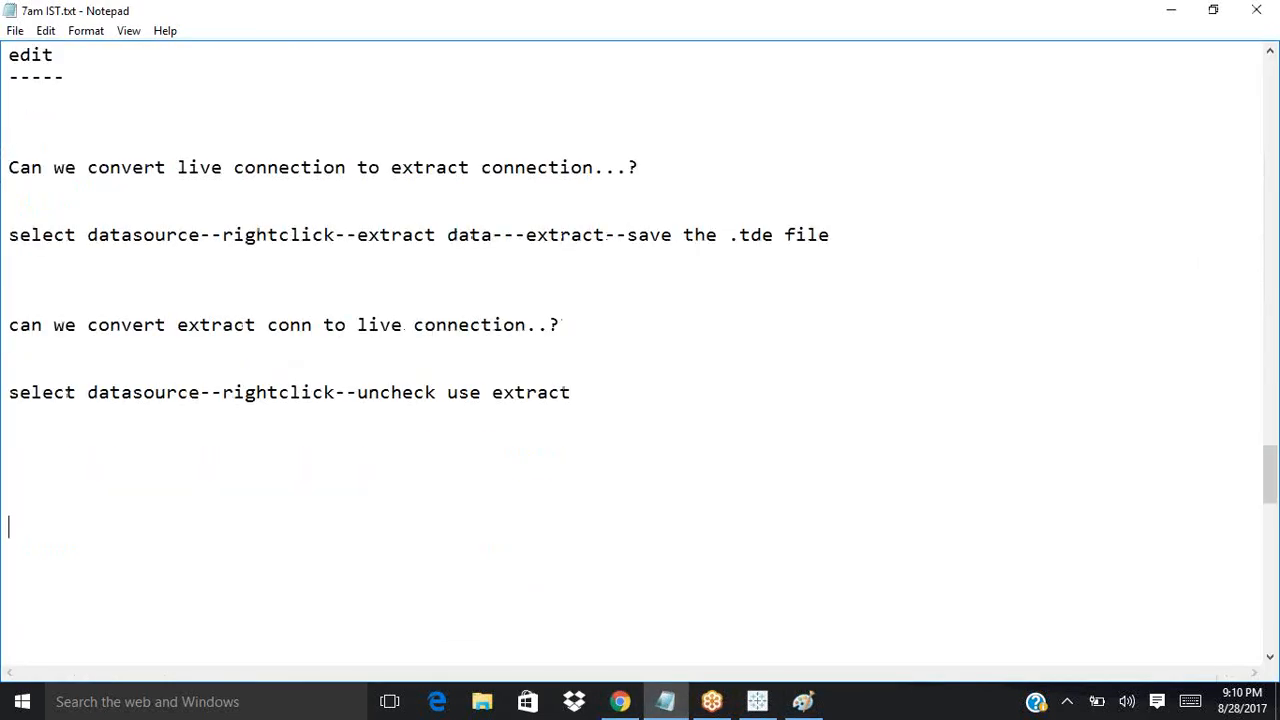
{"action": "key", "text": "BackSpace"}
{"action": "type", "text": "live connecti"}
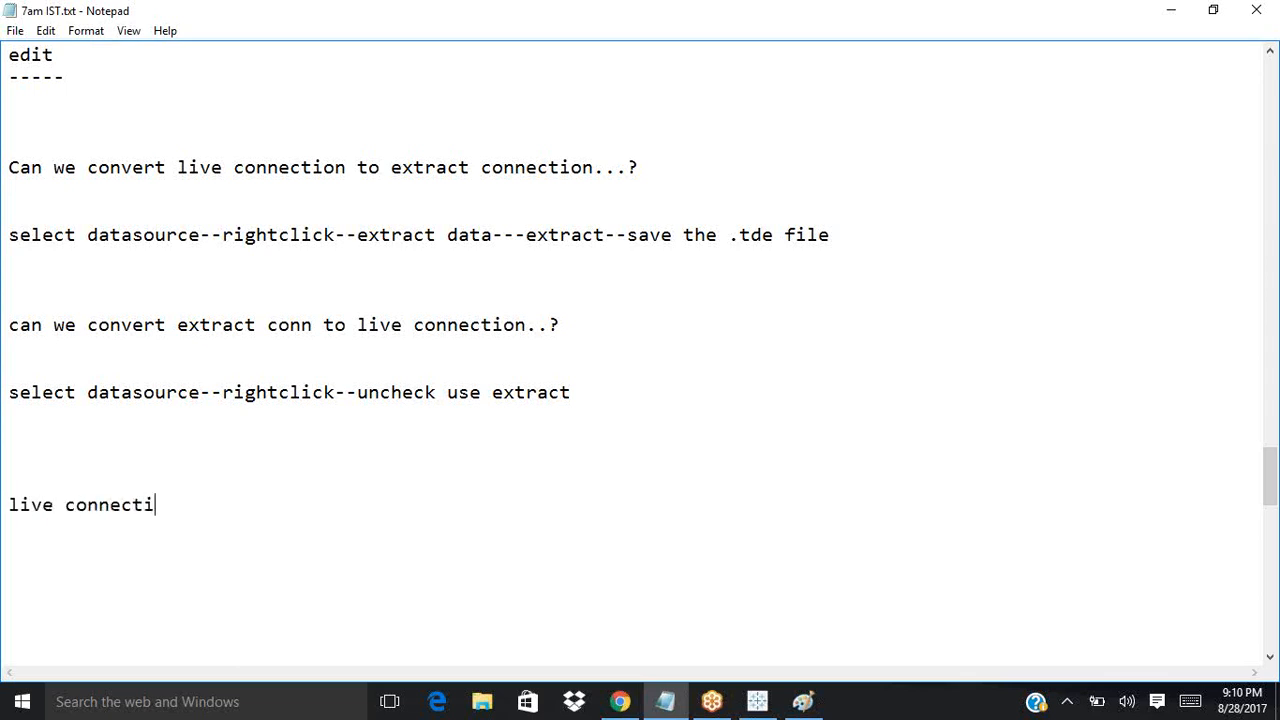
{"action": "type", "text": "on..?"}
Step: Add the line "Extract Connection..?" further down and insert an extra blank line below "live connection..?"
{"action": "key", "text": "Return"}
{"action": "key", "text": "Return"}
{"action": "key", "text": "Return"}
{"action": "type", "text": "Extract "}
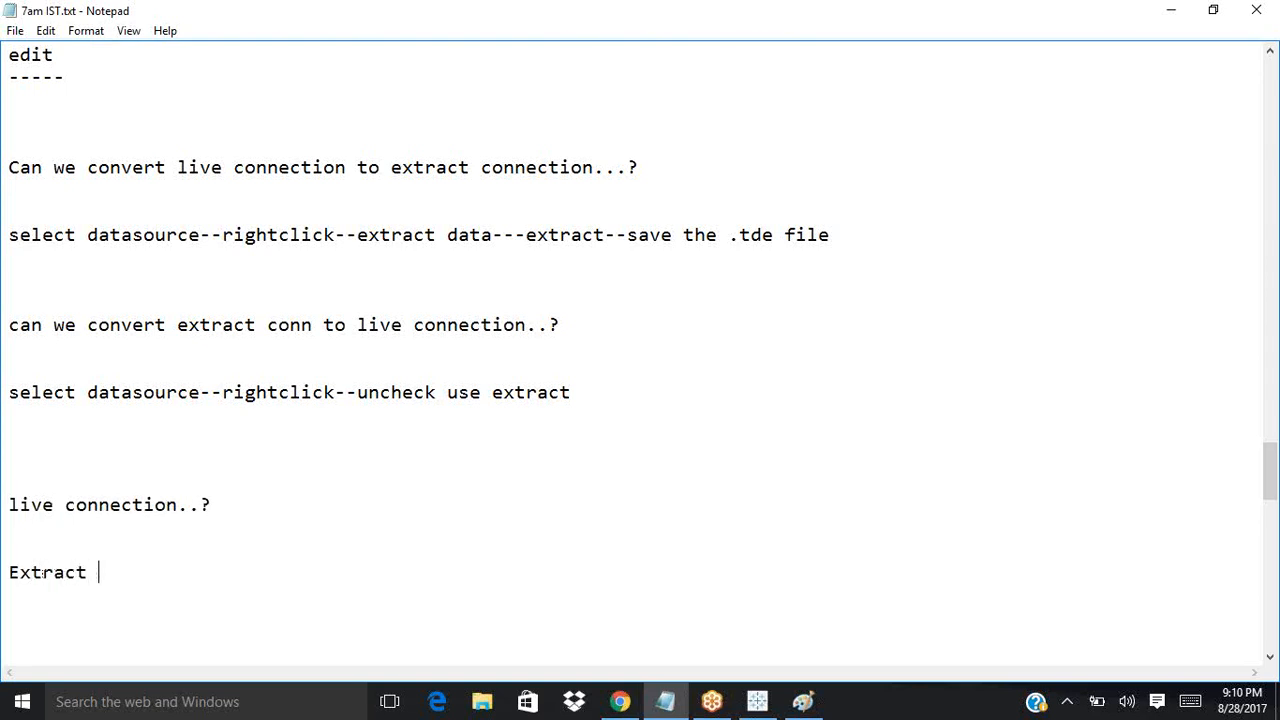
{"action": "type", "text": "Connection..?"}
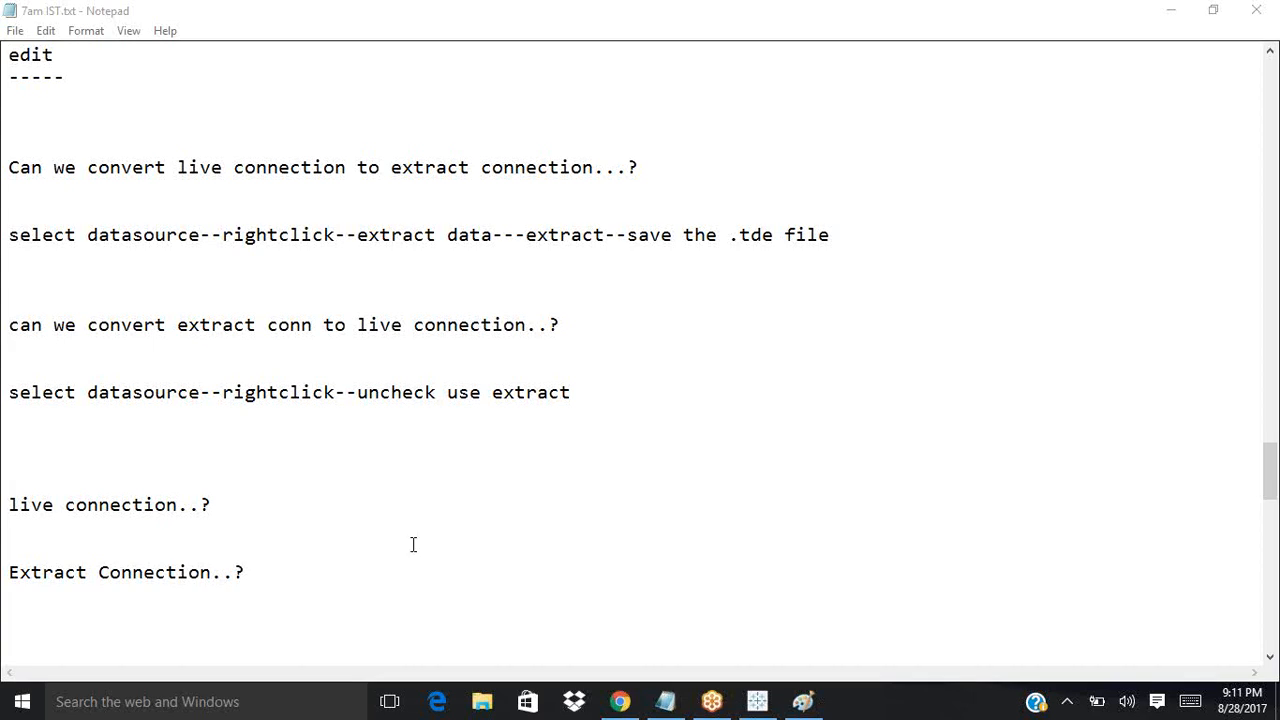
{"action": "left_click", "coordinate": [226, 501]}
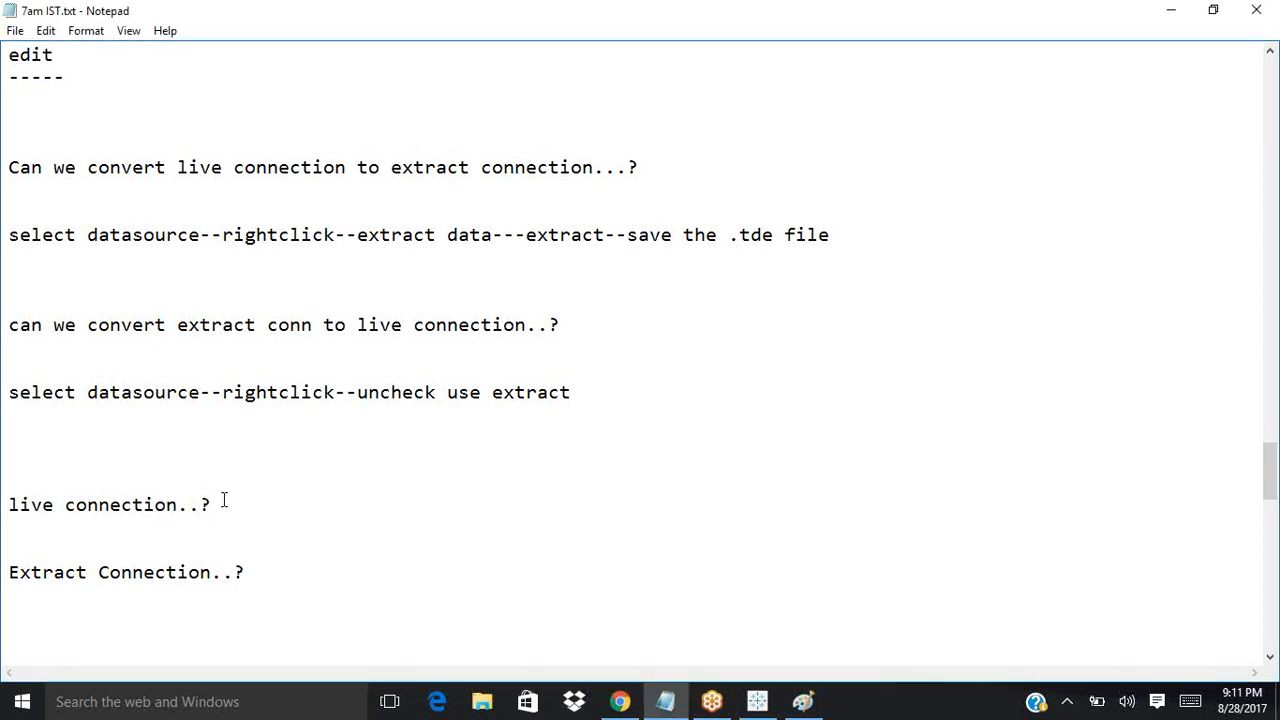
{"action": "key", "text": "Return"}
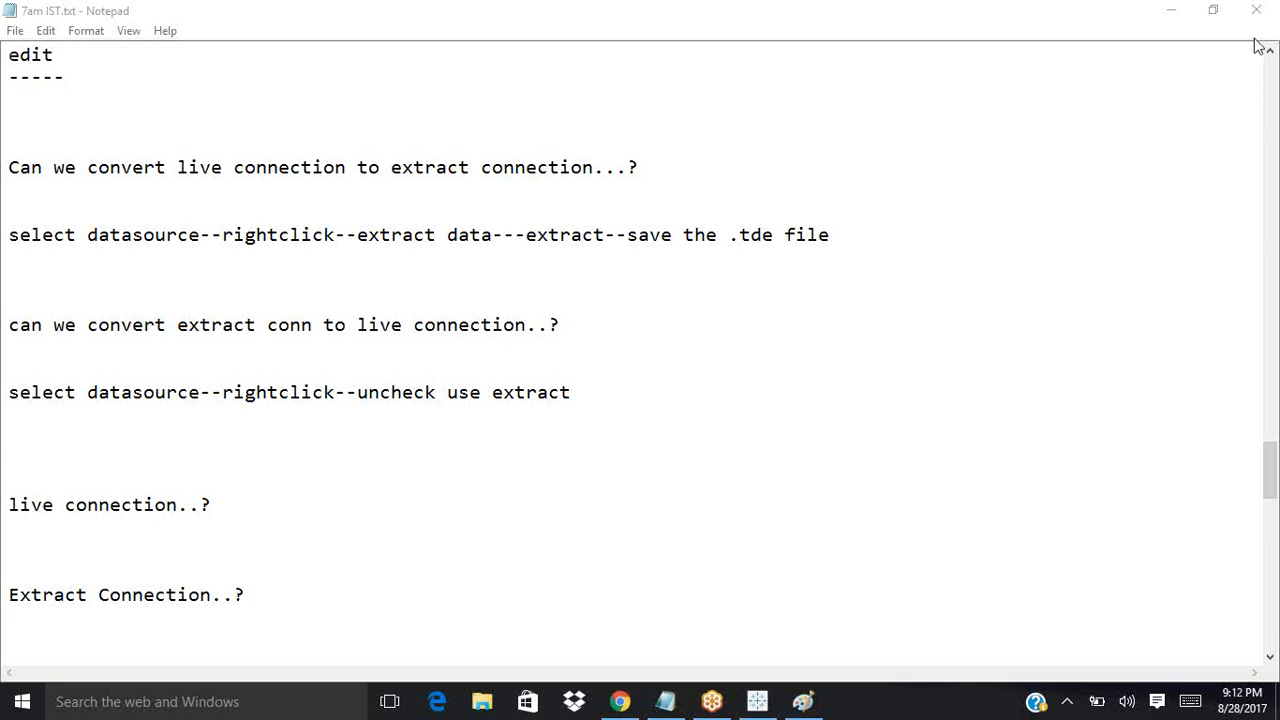
Step: Examine the extract files Sheet1 (Dataset1).tde and dataset21.tde on the desktop, and return through Tableau to the notes
{"action": "left_click", "coordinate": [1174, 15]}
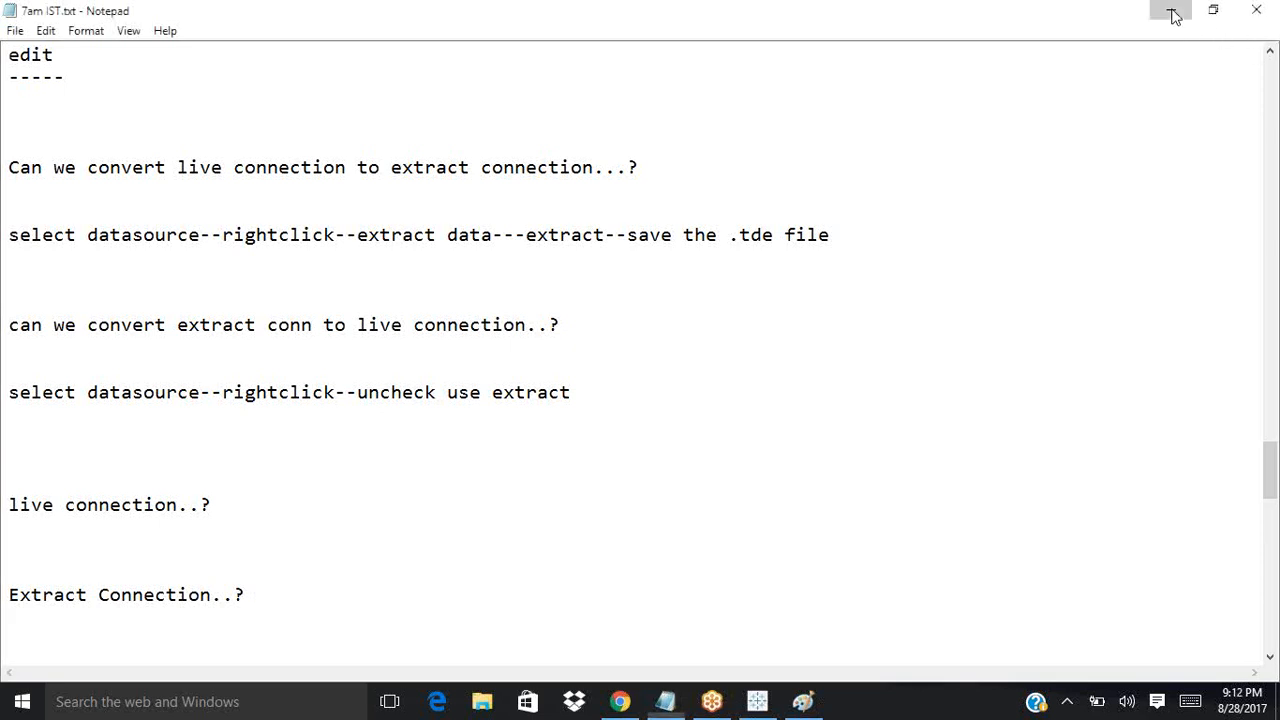
{"action": "left_click", "coordinate": [1174, 15]}
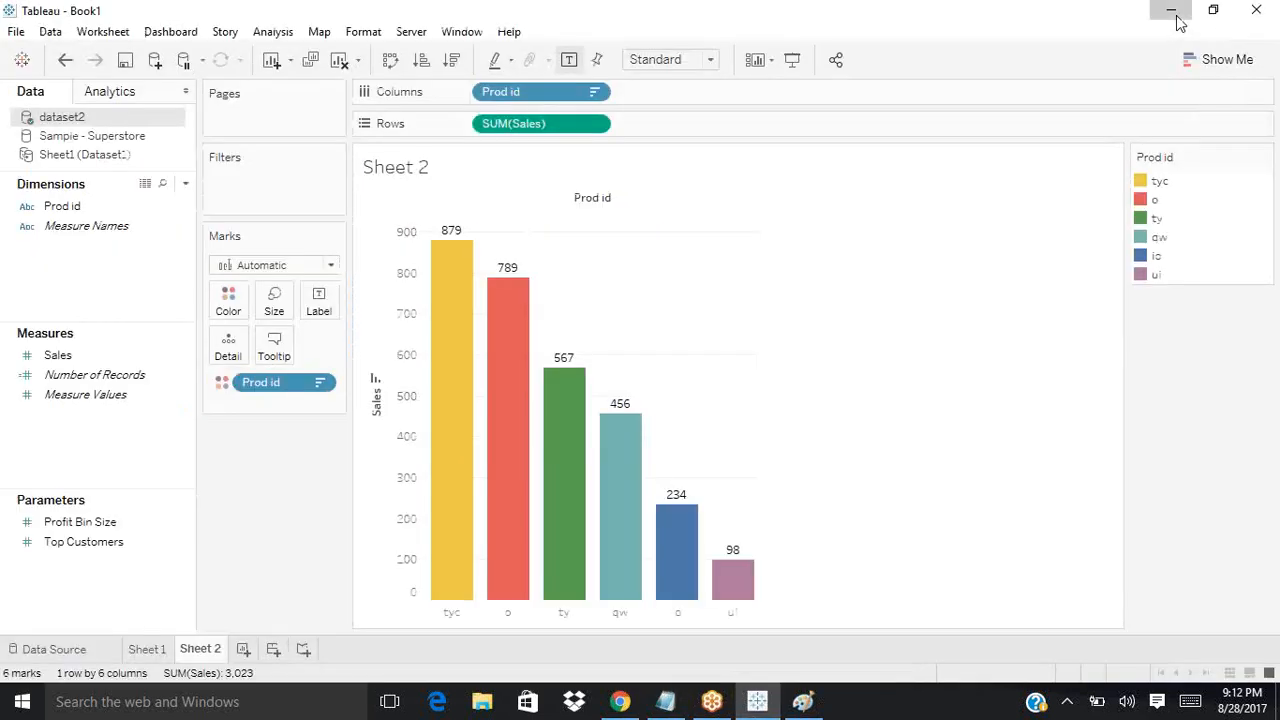
{"action": "left_click", "coordinate": [1176, 15]}
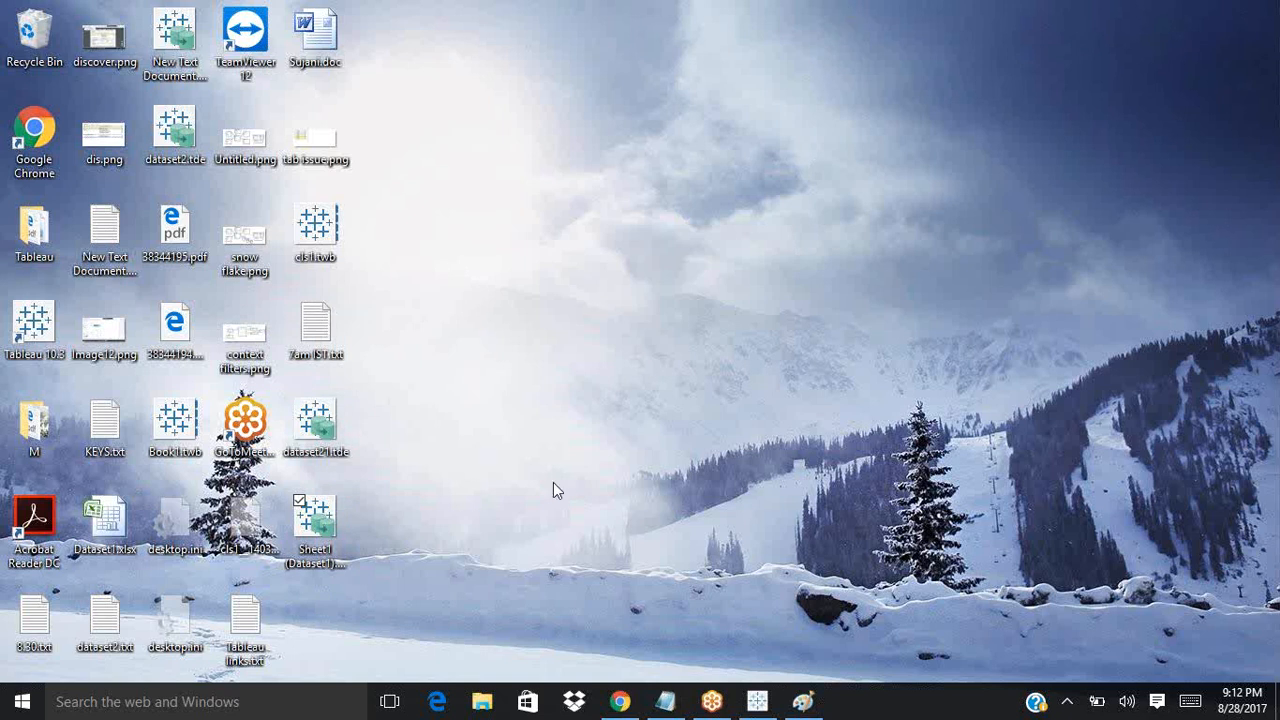
{"action": "left_click", "coordinate": [325, 523]}
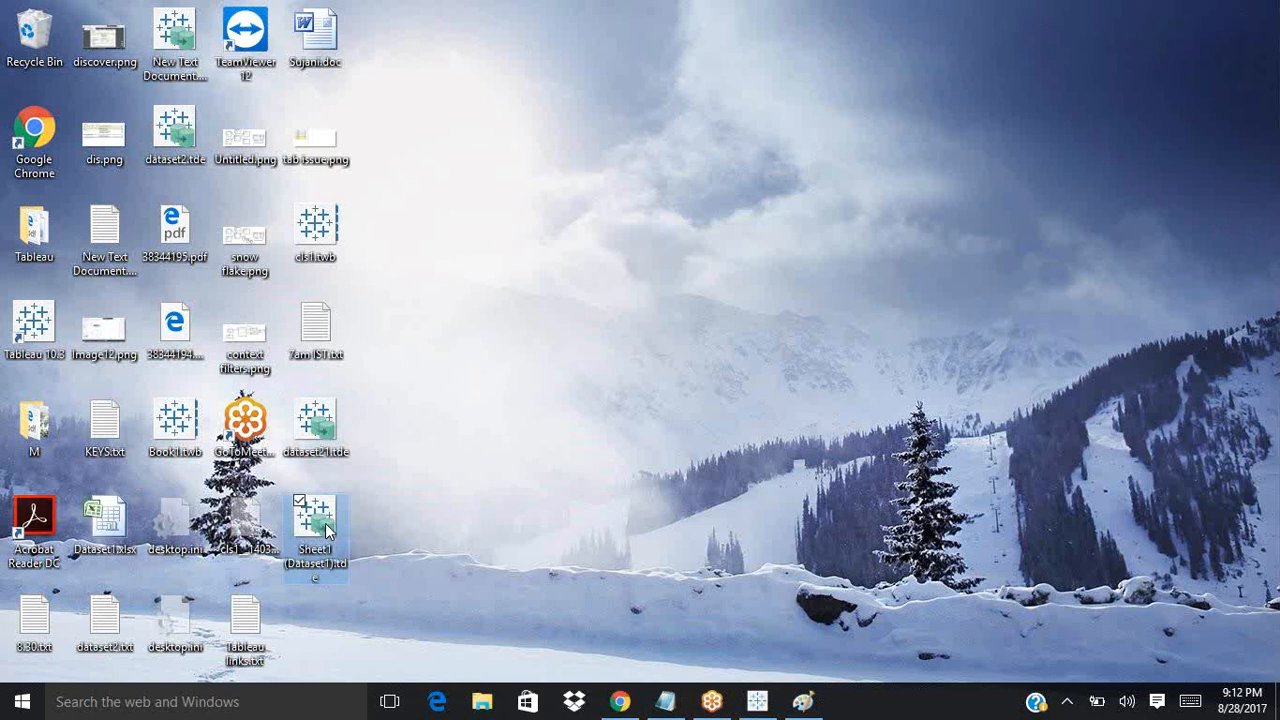
{"action": "left_click", "coordinate": [330, 437]}
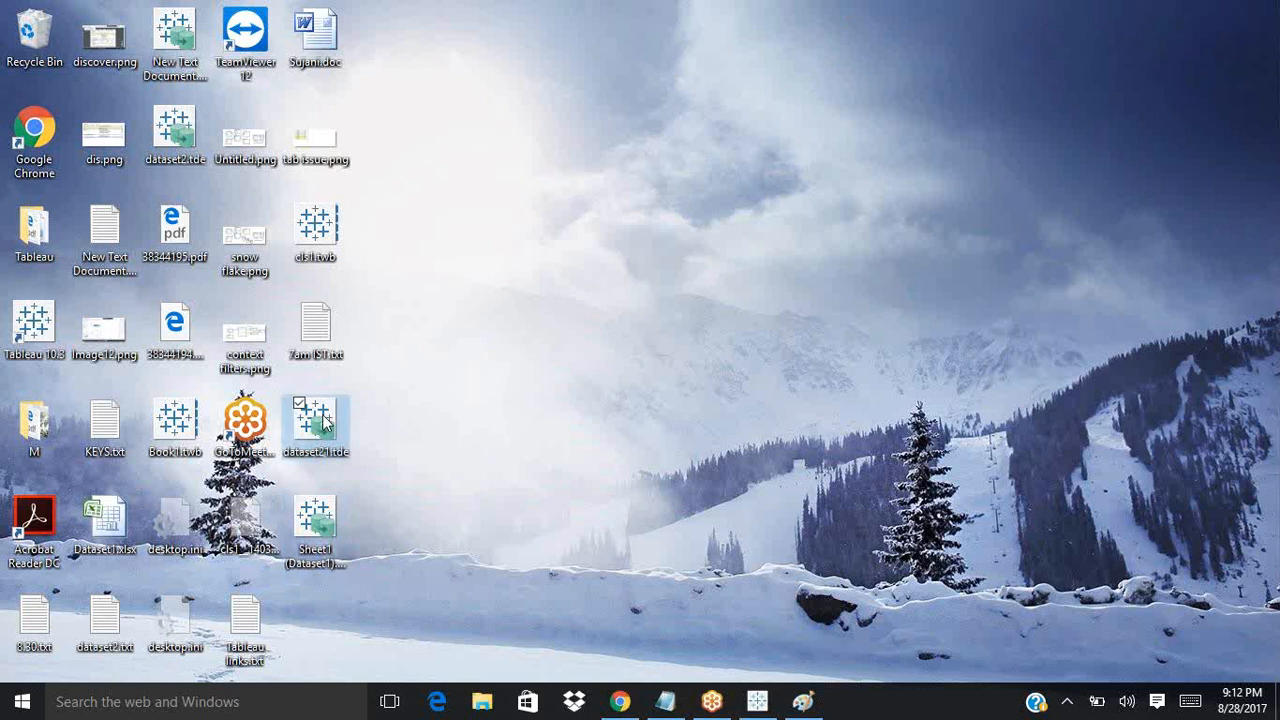
{"action": "left_click", "coordinate": [328, 520]}
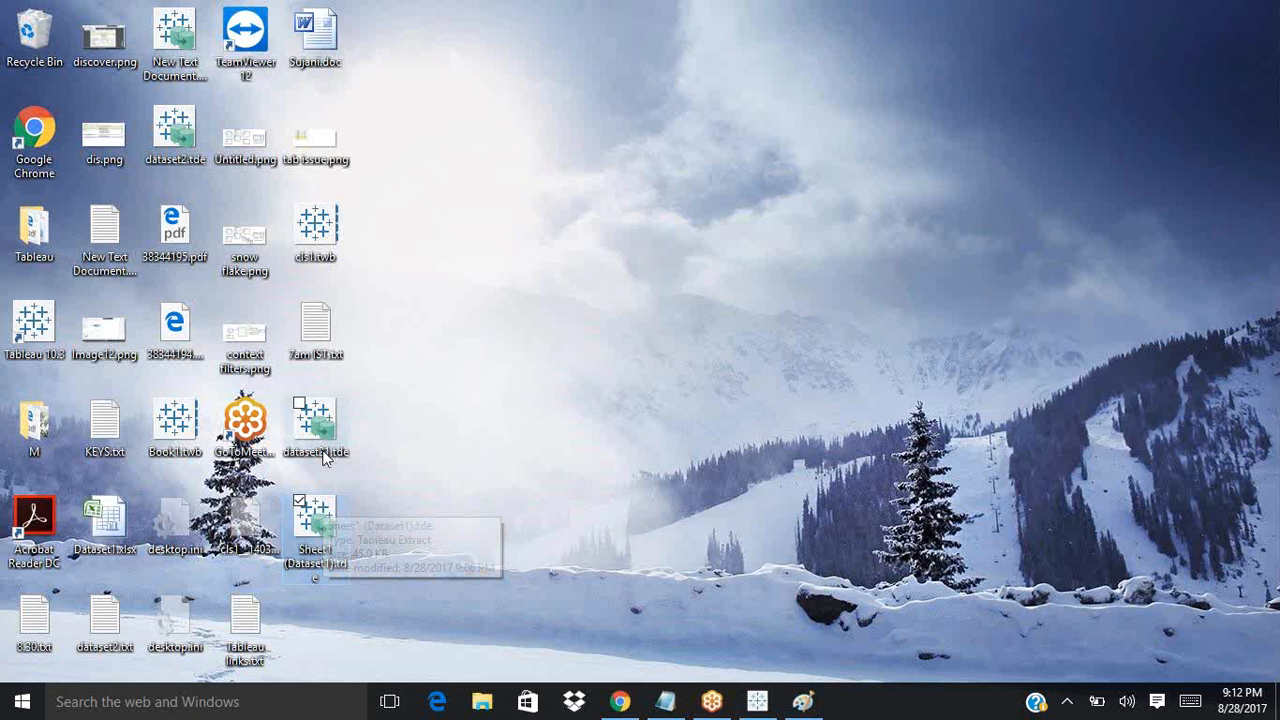
{"action": "left_click", "coordinate": [760, 700]}
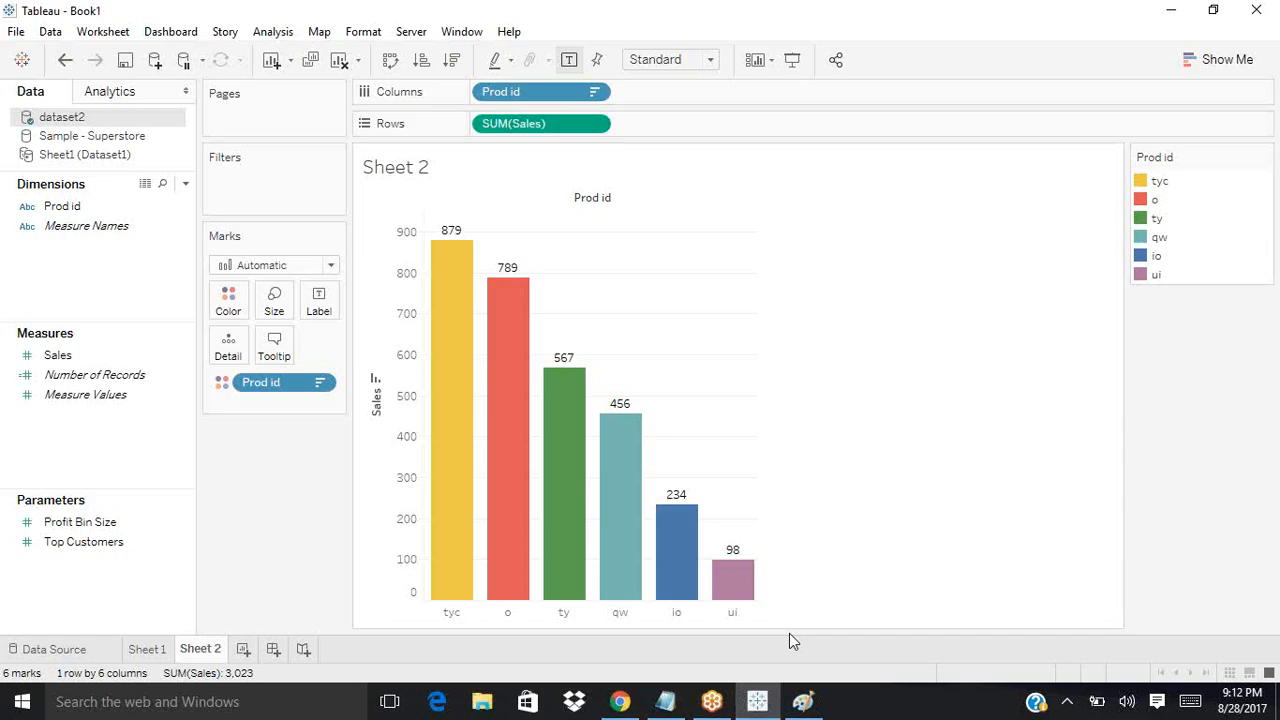
{"action": "left_click", "coordinate": [1176, 12]}
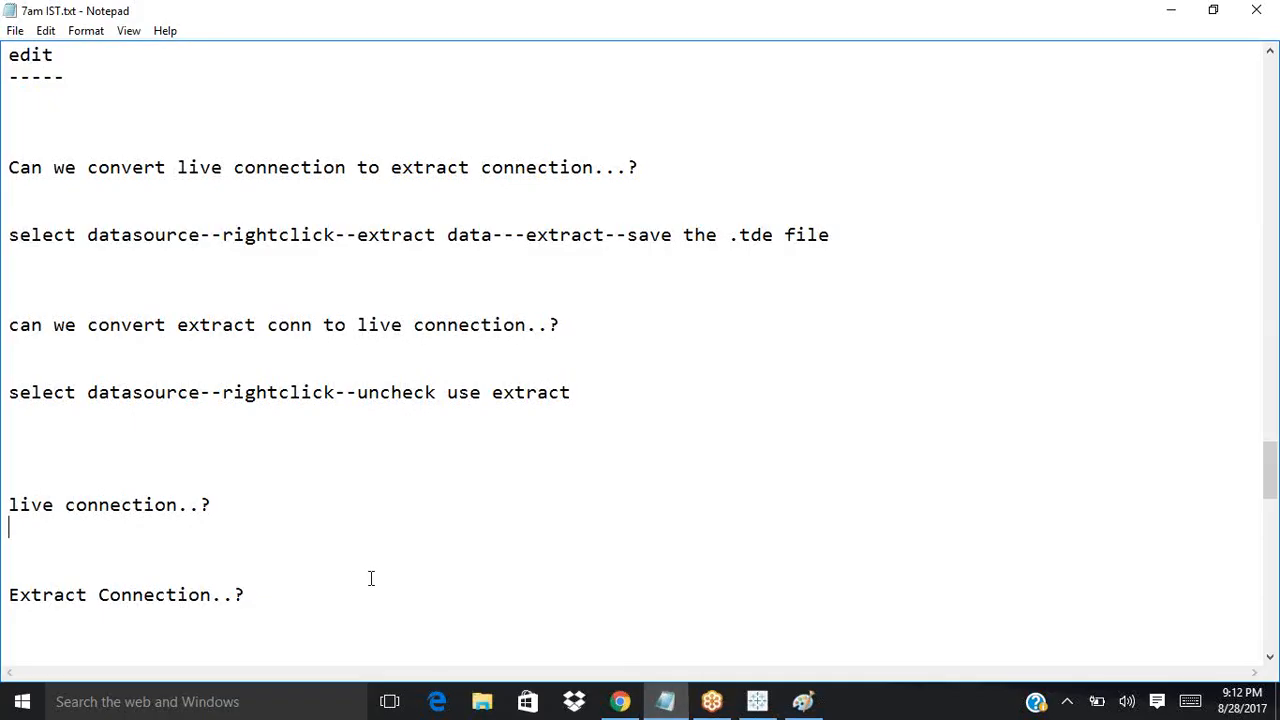
Step: Write "huge amount of data" below the "live connection..?" line, with blank lines around it
{"action": "key", "text": "Return"}
{"action": "key", "text": "Return"}
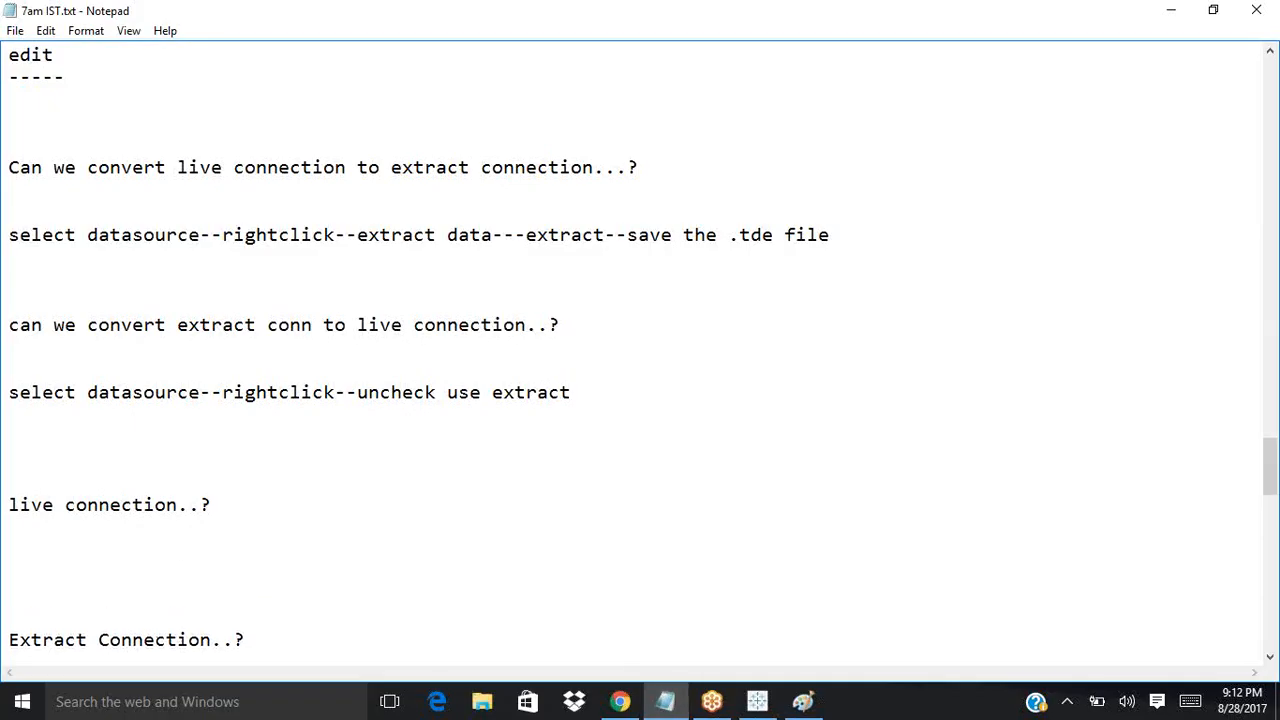
{"action": "type", "text": "huge amount"}
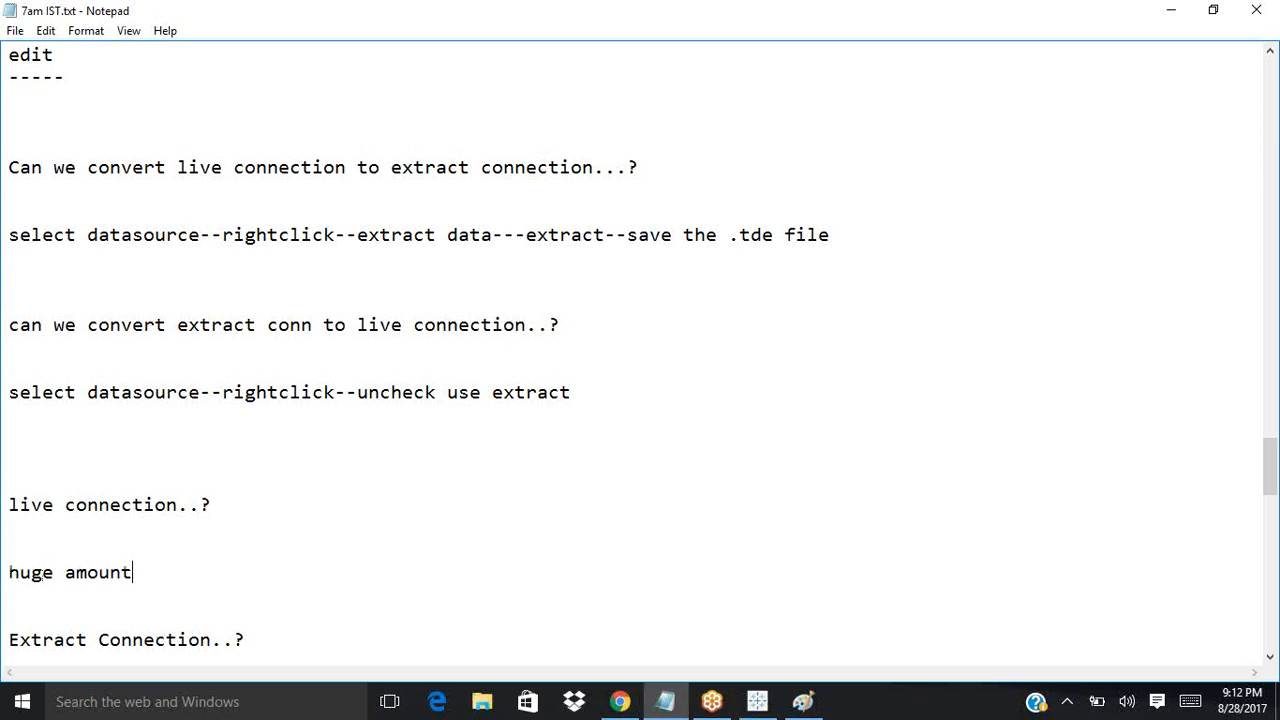
{"action": "type", "text": " of data---"}
{"action": "key", "text": "BackSpace"}
{"action": "key", "text": "BackSpace"}
{"action": "key", "text": "BackSpace"}
Step: Write "less data---4gb" below the "Extract Connection..?" line
{"action": "scroll", "coordinate": [149, 480], "scroll_direction": "down", "scroll_amount": 2}
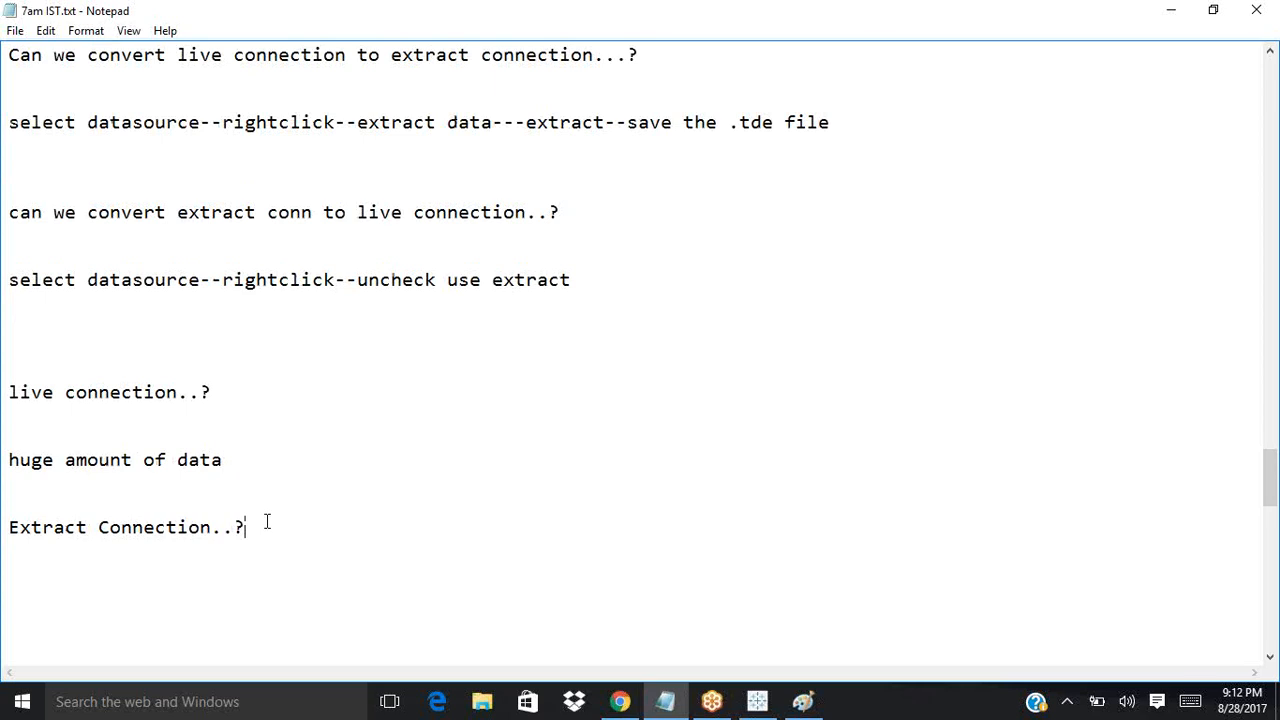
{"action": "key", "text": "Return"}
{"action": "key", "text": "Return"}
{"action": "type", "text": "less data"}
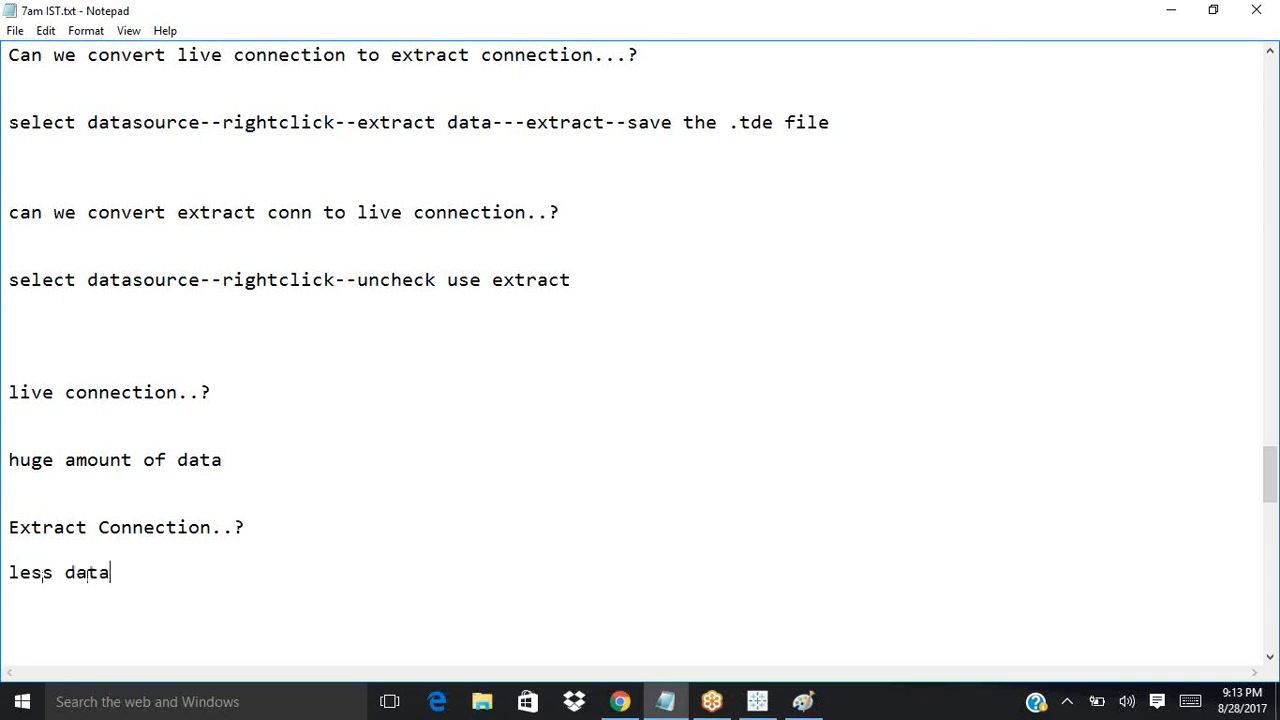
{"action": "type", "text": "---4gb"}
Step: Review the notes from the Connections section through the live and extract procedures to the conversion answers
{"action": "scroll", "coordinate": [640, 360], "scroll_direction": "up", "scroll_amount": 3}
{"action": "scroll", "coordinate": [640, 360], "scroll_direction": "up", "scroll_amount": 5}
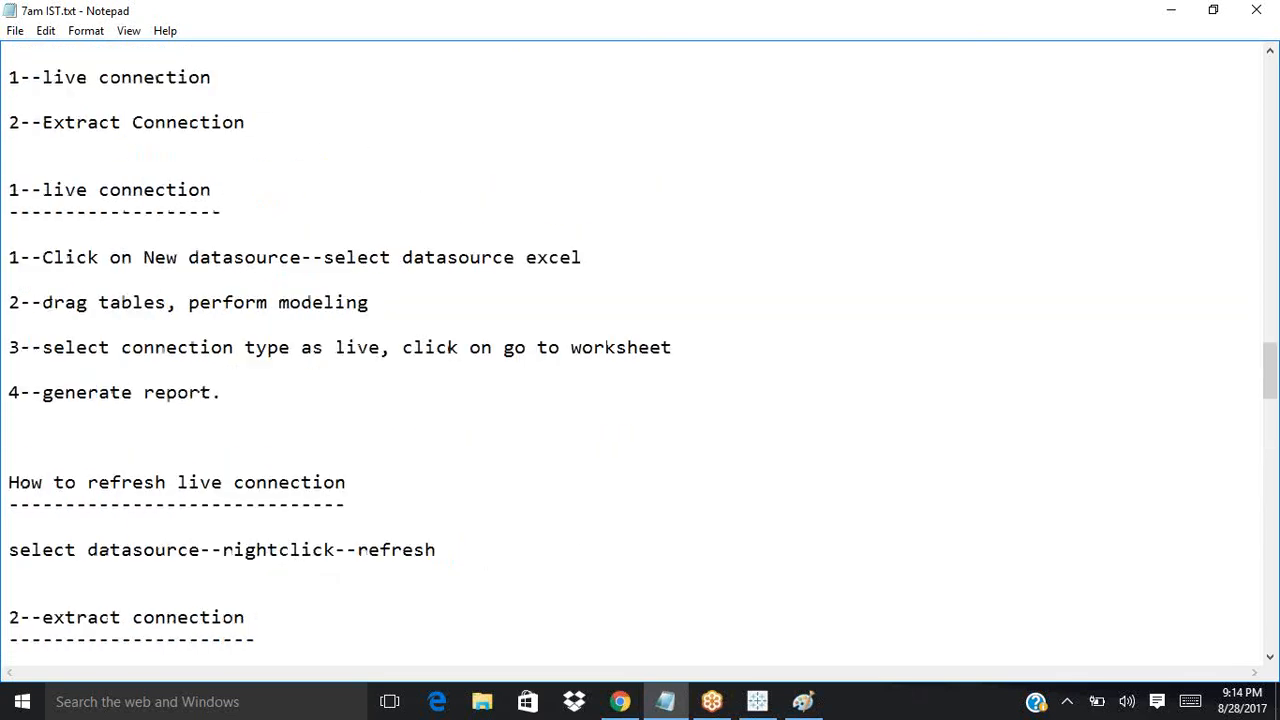
{"action": "scroll", "coordinate": [640, 350], "scroll_direction": "up", "scroll_amount": 1}
{"action": "scroll", "coordinate": [205, 437], "scroll_direction": "up", "scroll_amount": 2}
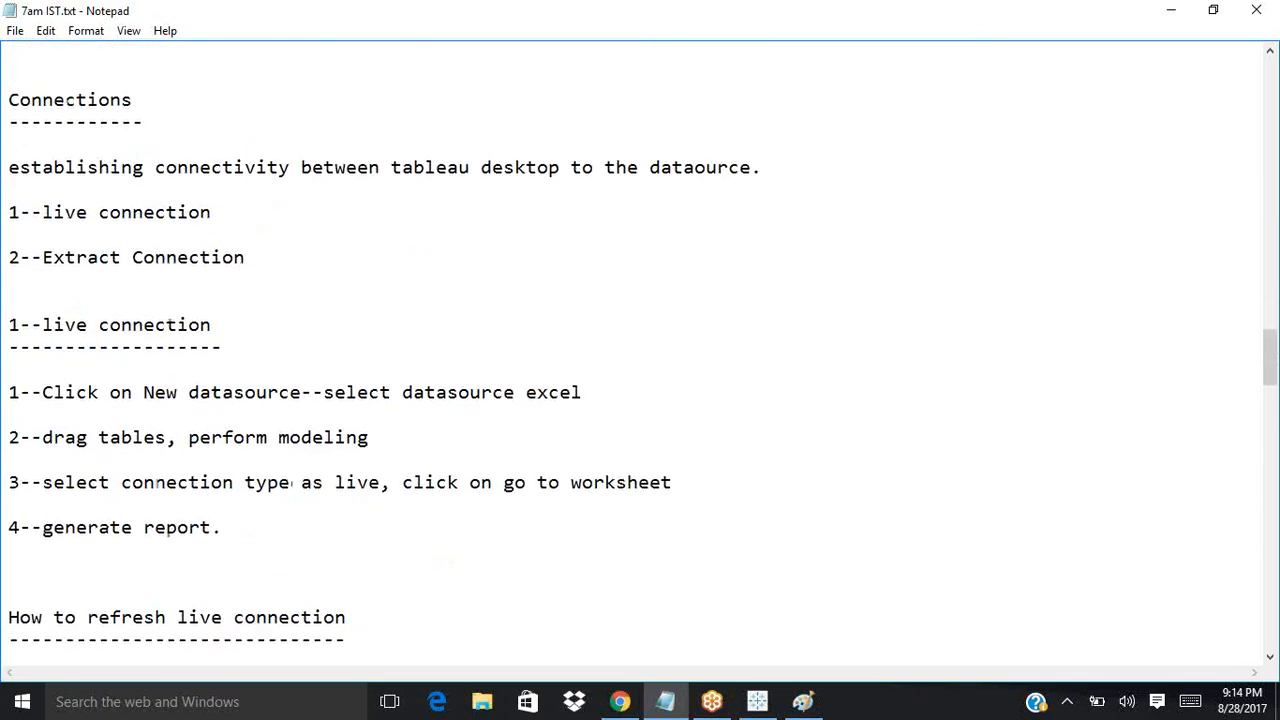
{"action": "scroll", "coordinate": [205, 437], "scroll_direction": "down", "scroll_amount": 4}
{"action": "scroll", "coordinate": [205, 437], "scroll_direction": "down", "scroll_amount": 10}
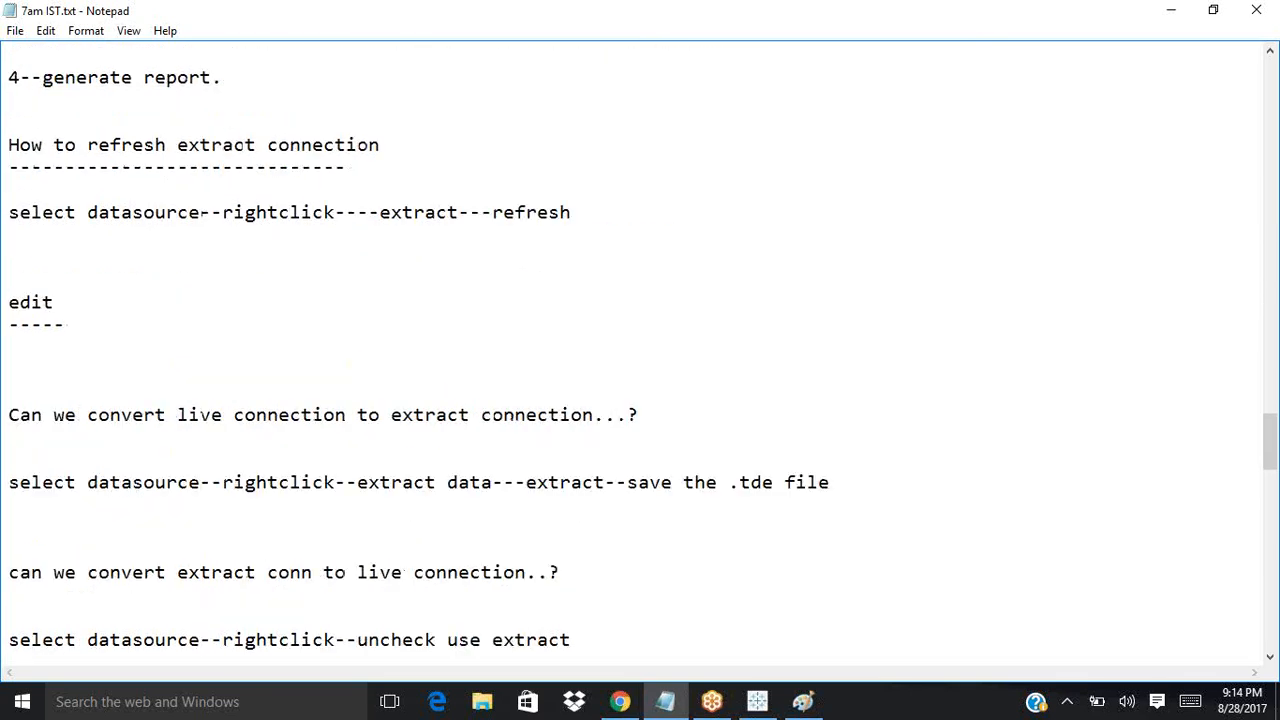
Step: Switch from the notes to Tableau and turn on Use Extract for the dataset2 data source
{"action": "scroll", "coordinate": [640, 350], "scroll_direction": "down", "scroll_amount": 3}
{"action": "scroll", "coordinate": [569, 429], "scroll_direction": "down", "scroll_amount": 2}
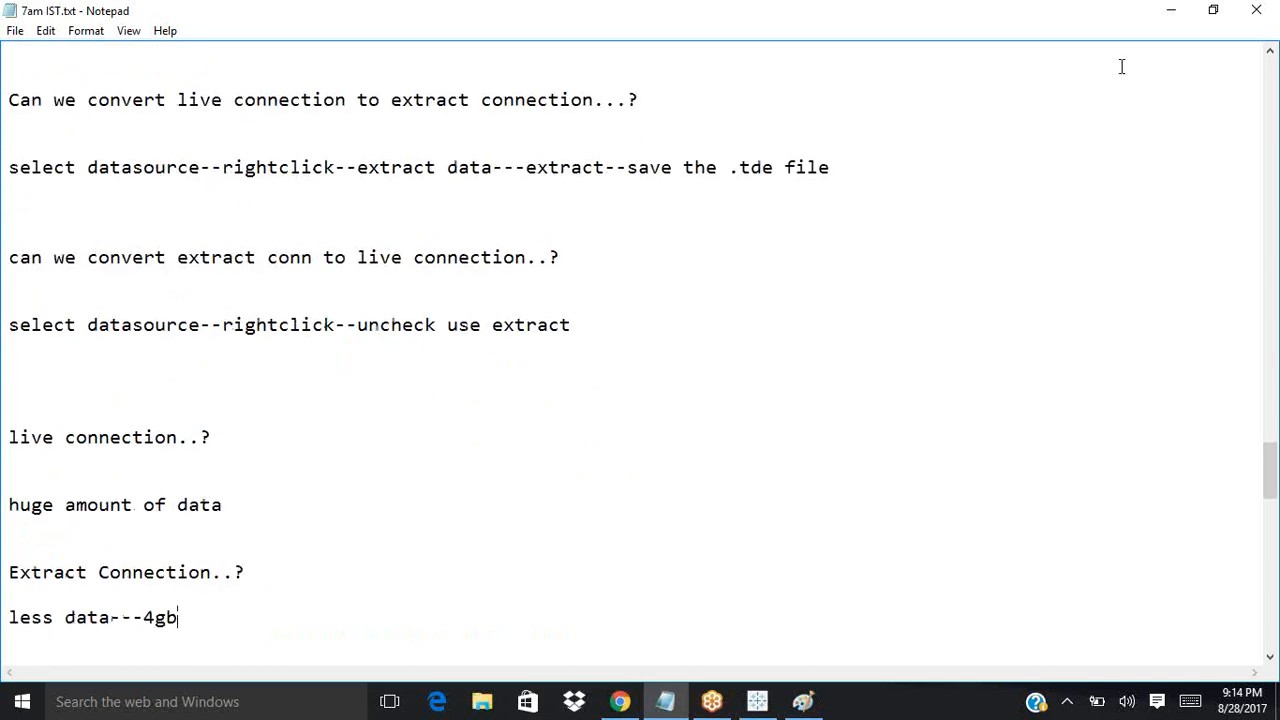
{"action": "left_click", "coordinate": [1145, 30]}
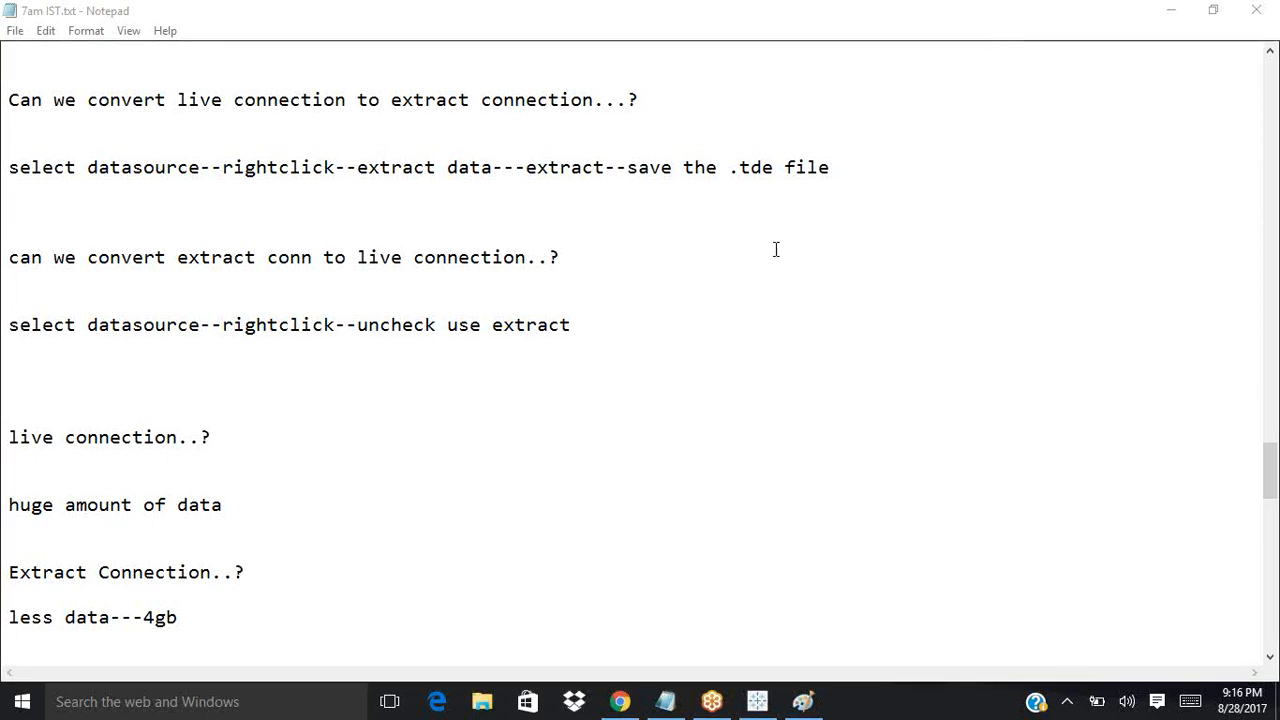
{"action": "left_click", "coordinate": [757, 703]}
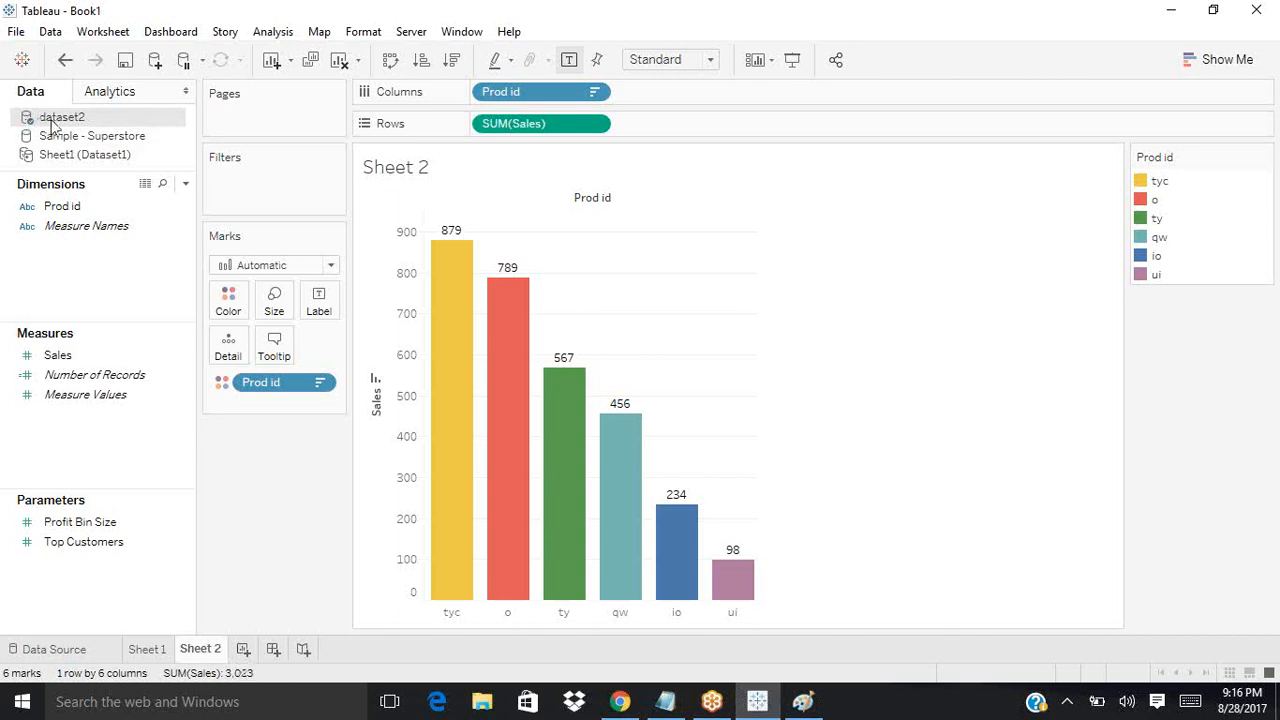
{"action": "right_click", "coordinate": [52, 121]}
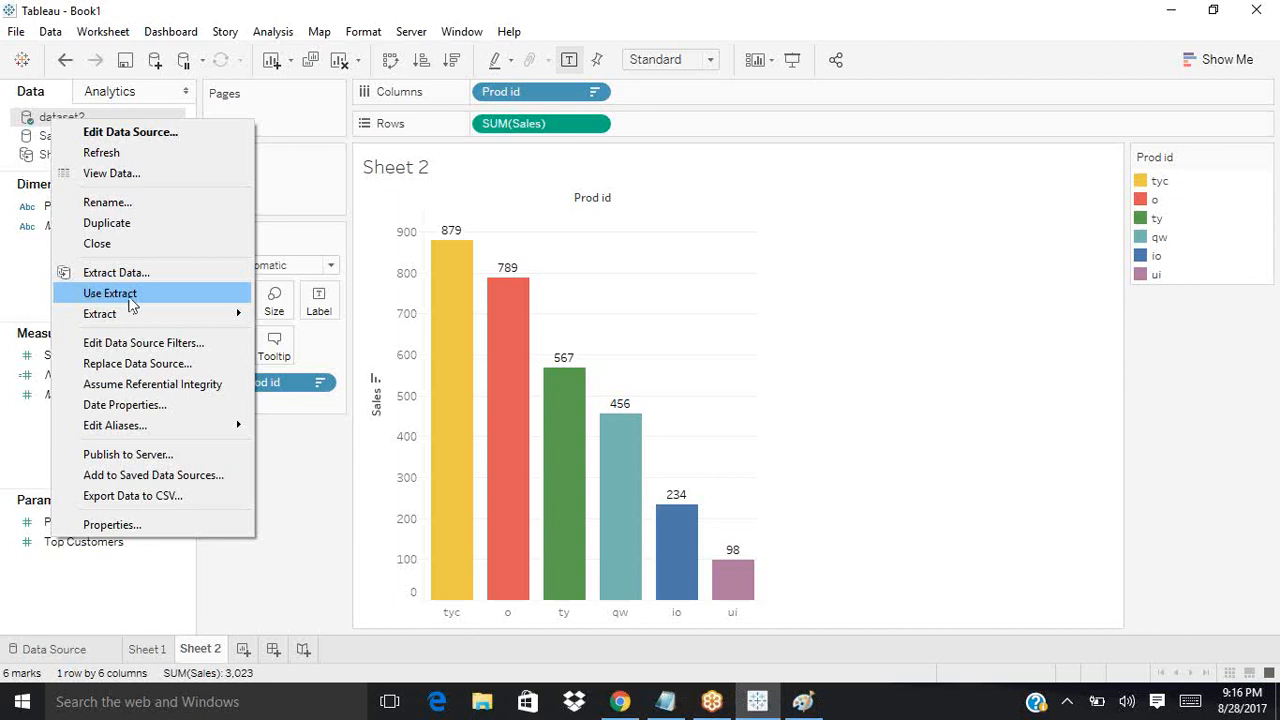
{"action": "left_click", "coordinate": [78, 295]}
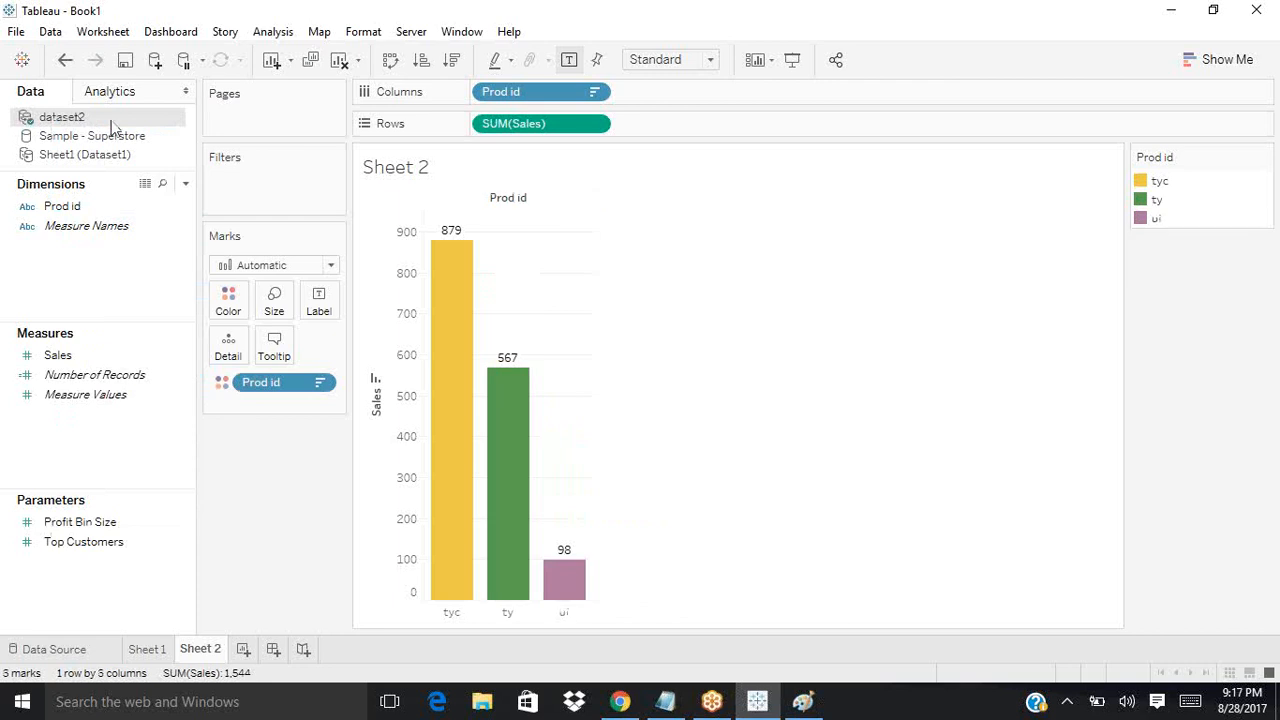
Step: Look at the dataset21.tde and Sheet1 (Dataset1) extract files on the desktop, and return to Tableau
{"action": "left_click", "coordinate": [1171, 11]}
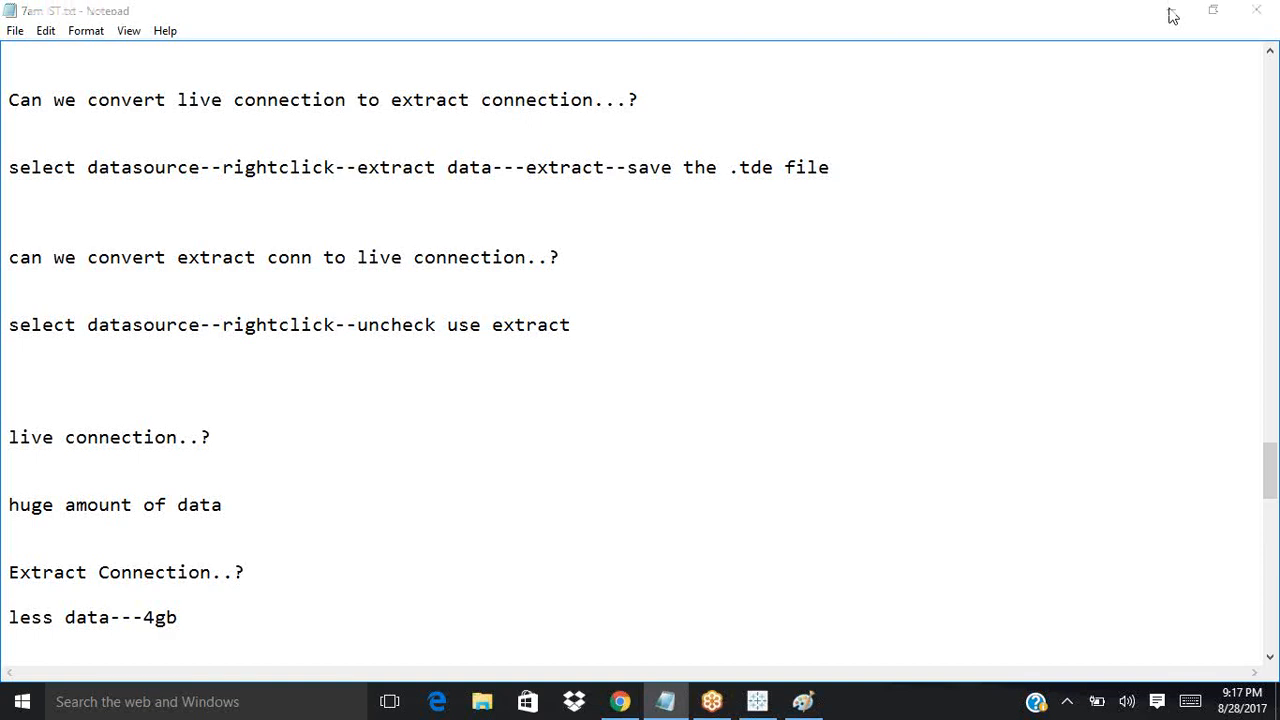
{"action": "left_click", "coordinate": [1172, 14]}
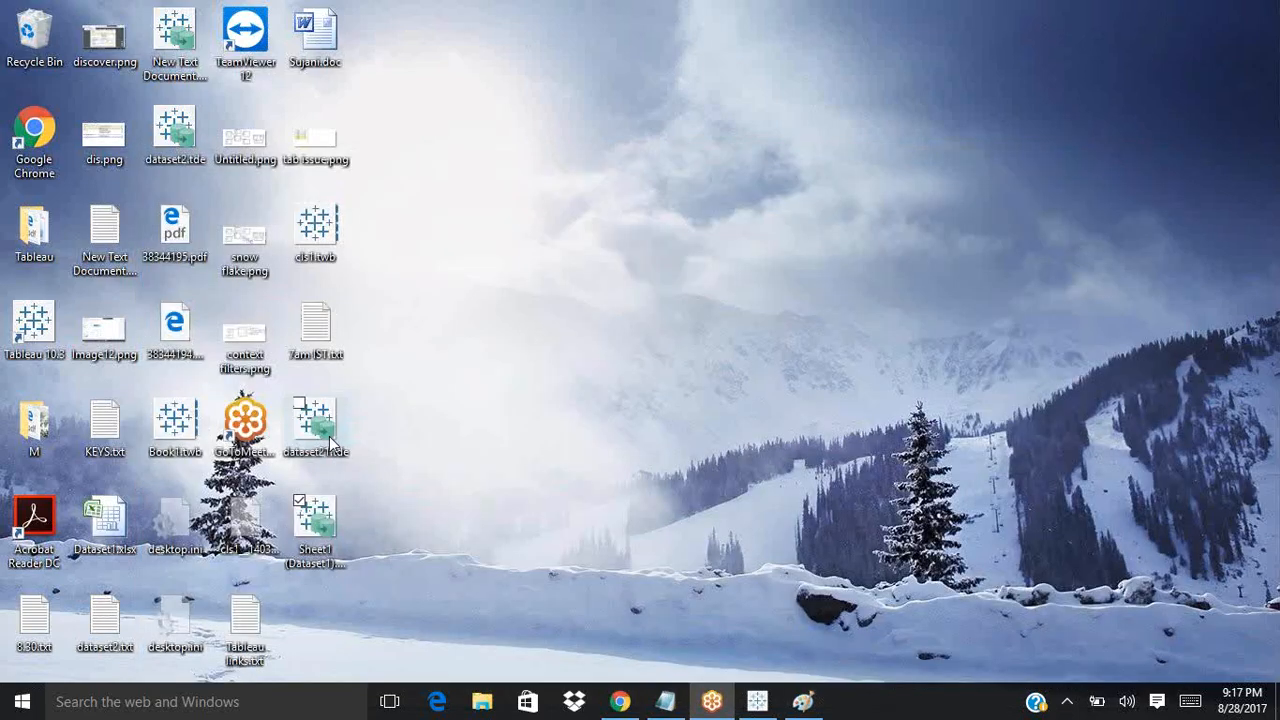
{"action": "left_click", "coordinate": [757, 702]}
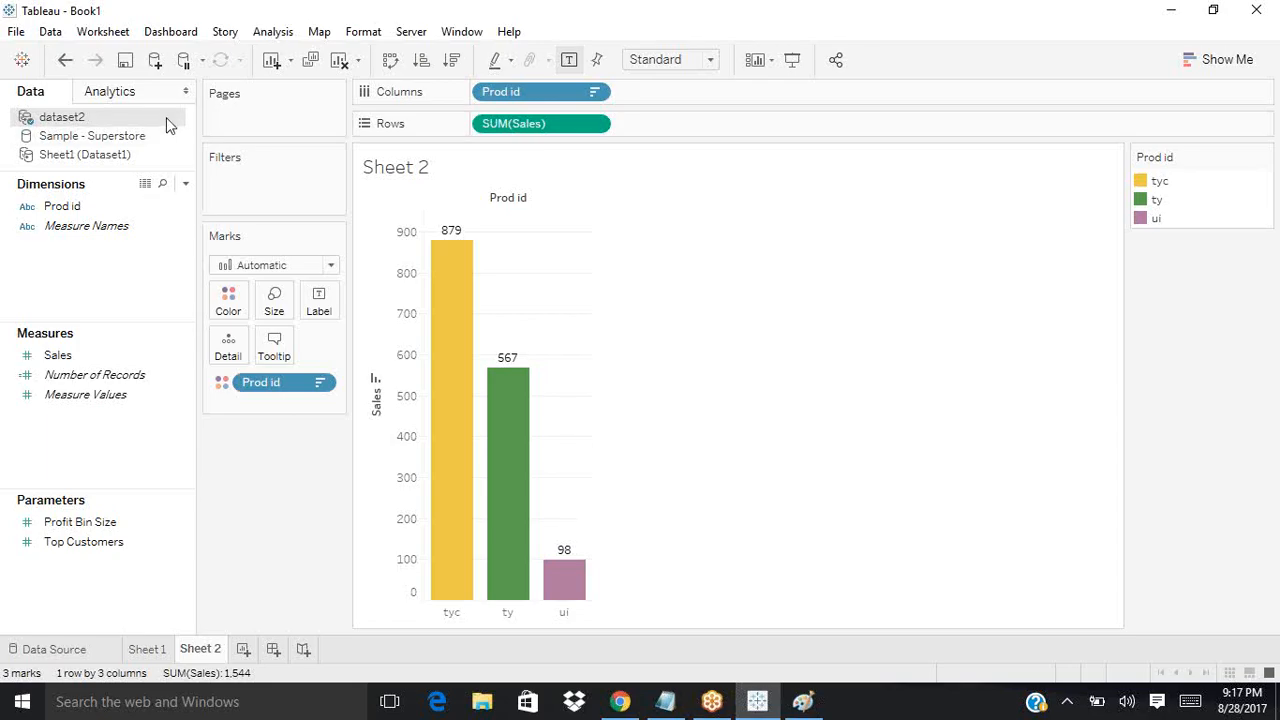
Step: Return dataset2 to a live connection by turning off Use Extract, and check the option's state
{"action": "right_click", "coordinate": [168, 120]}
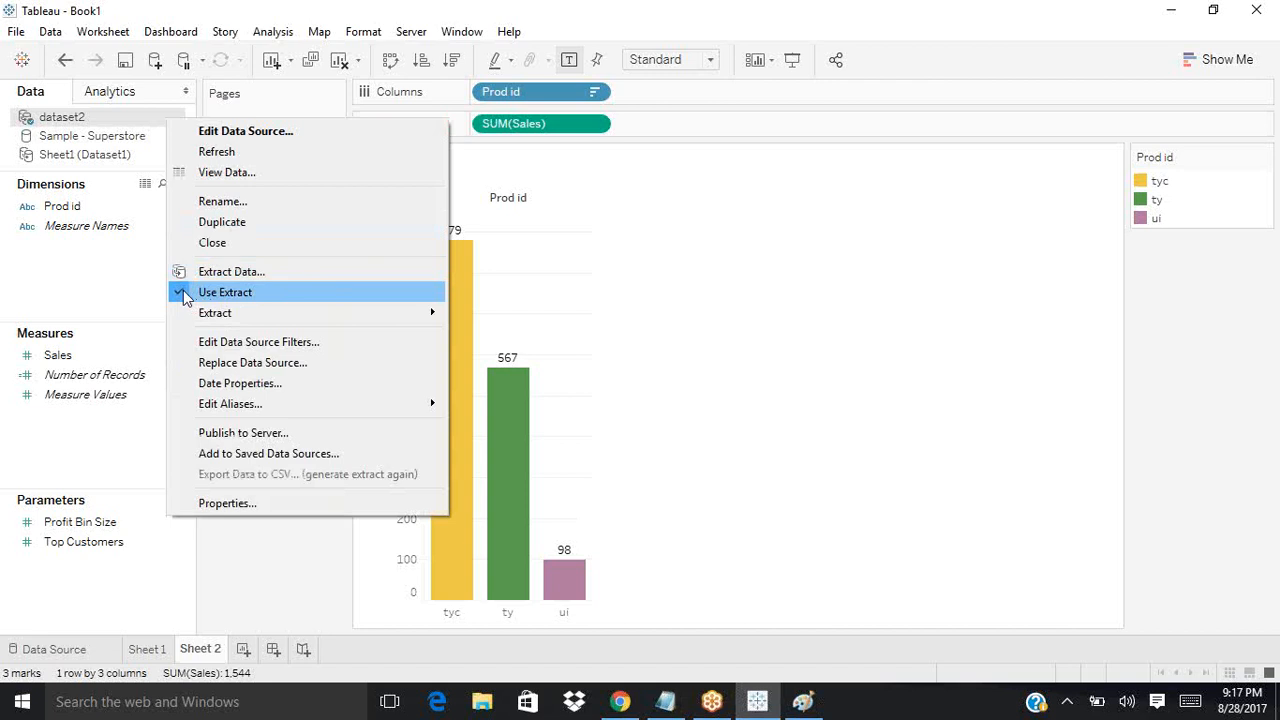
{"action": "left_click", "coordinate": [183, 292]}
{"action": "mouse_move", "coordinate": [508, 313]}
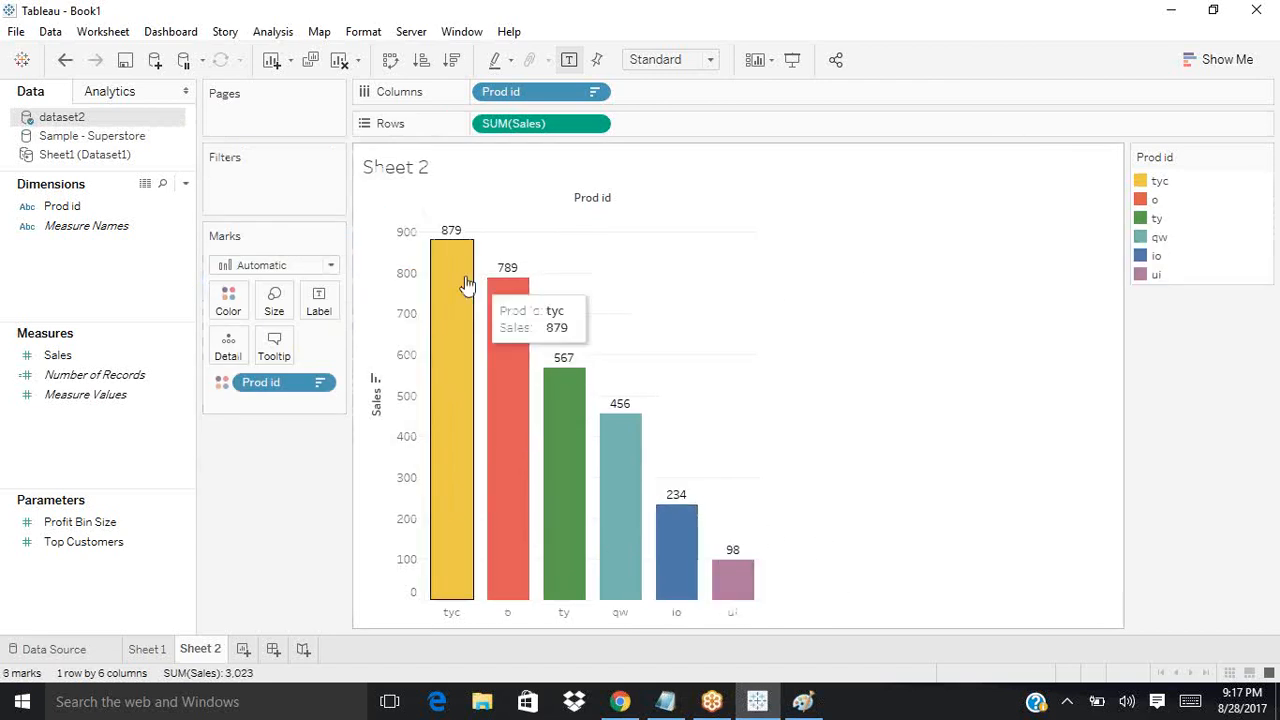
{"action": "right_click", "coordinate": [130, 121]}
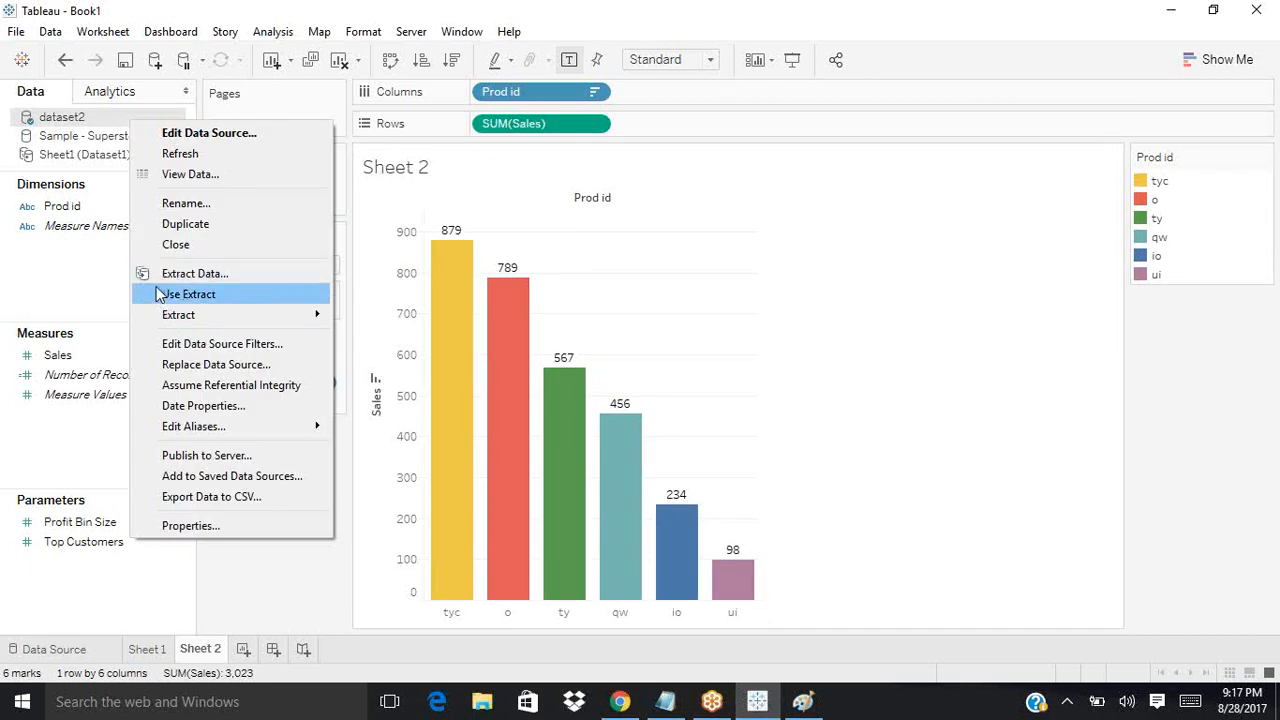
{"action": "left_click", "coordinate": [908, 632]}
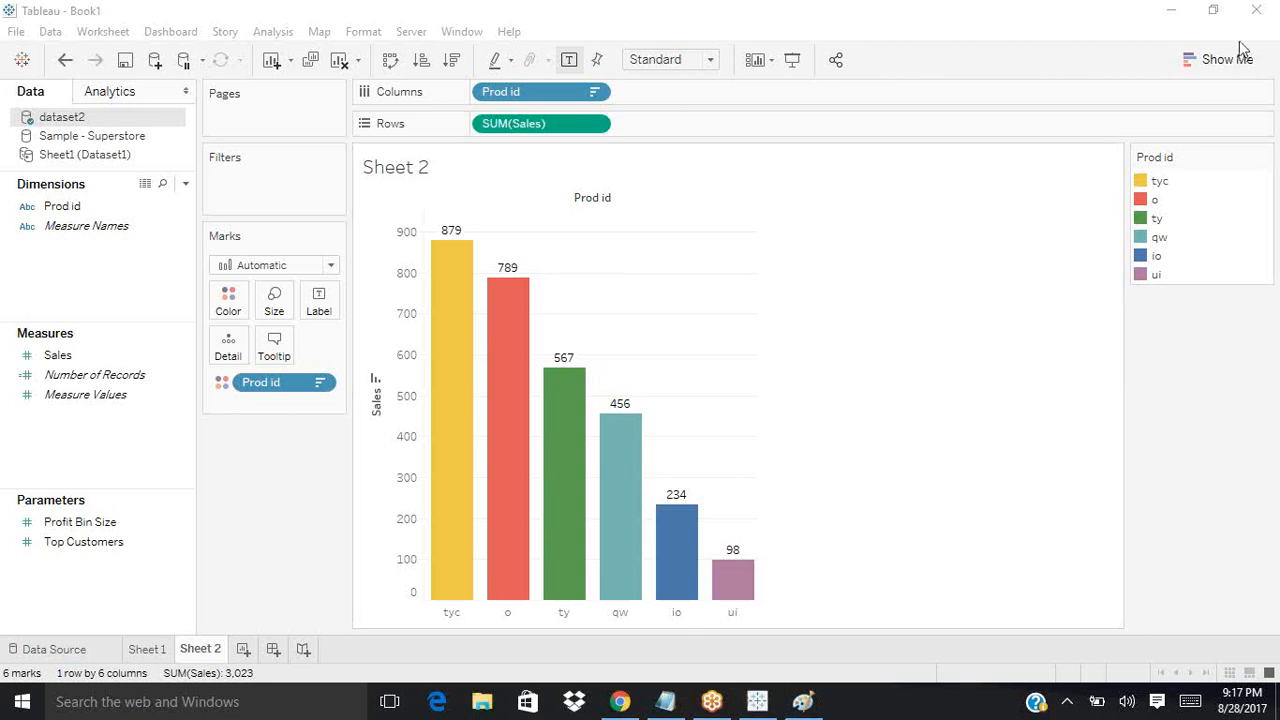
{"action": "left_click", "coordinate": [65, 121]}
{"action": "right_click", "coordinate": [65, 121]}
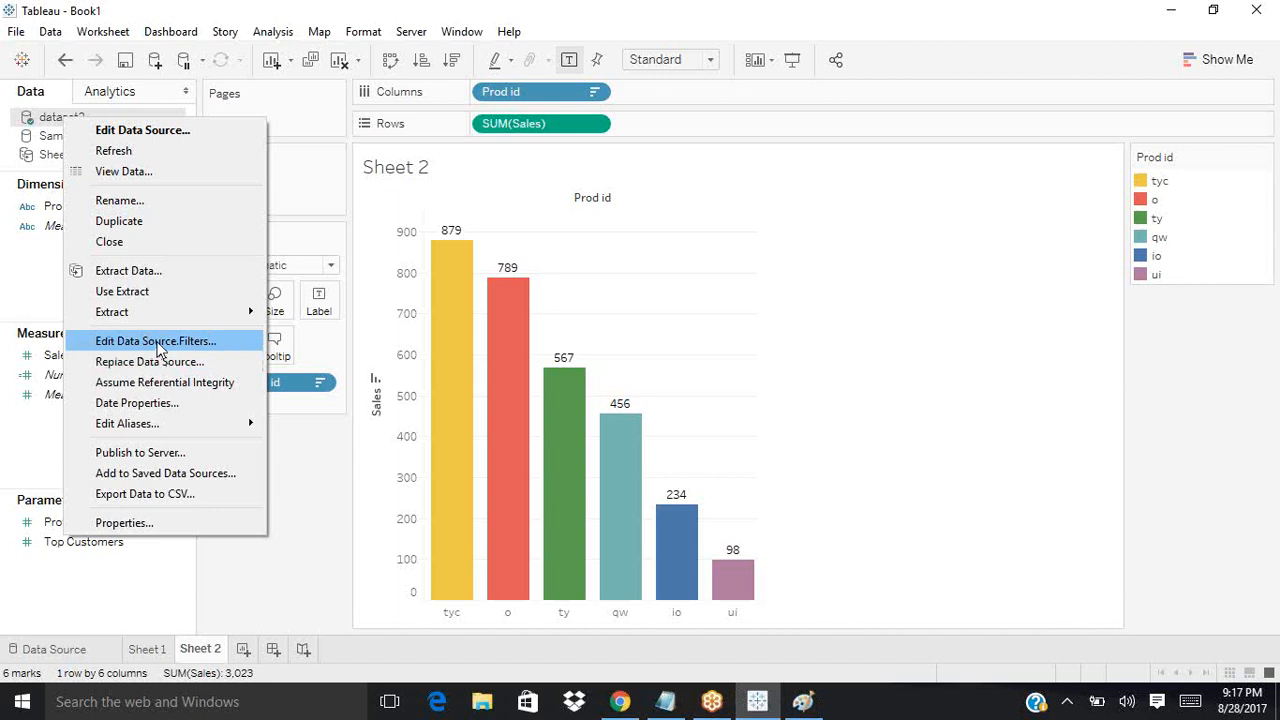
{"action": "left_click", "coordinate": [156, 341]}
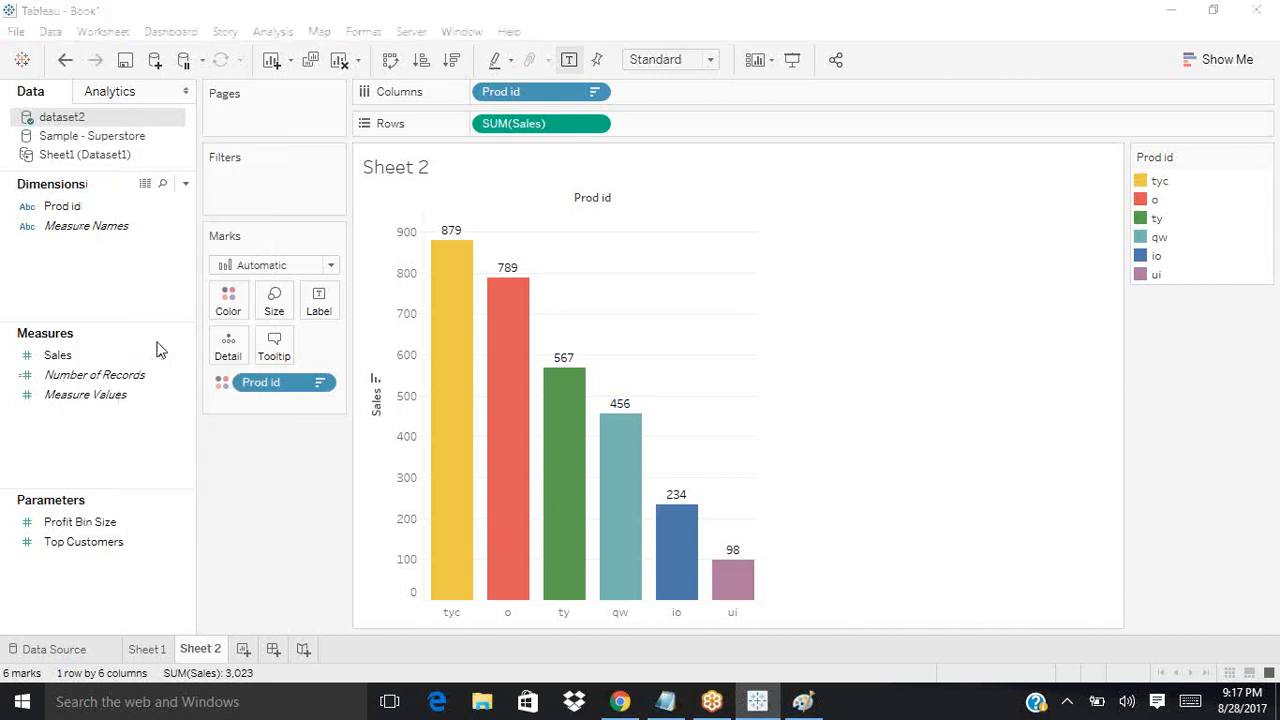
{"action": "left_click", "coordinate": [845, 422]}
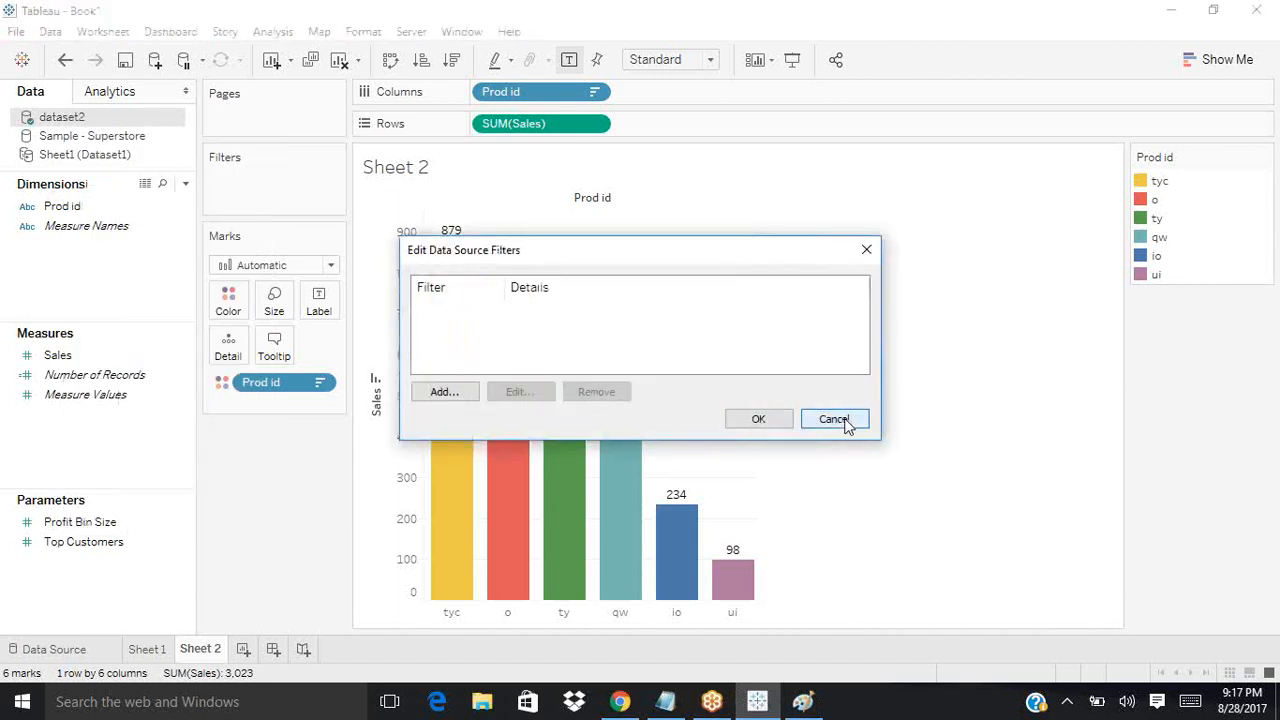
Step: Switch to the 7am IST.txt notes and review the early sections on Tableau Server, naming conventions and data window elements
{"action": "left_click", "coordinate": [1177, 13]}
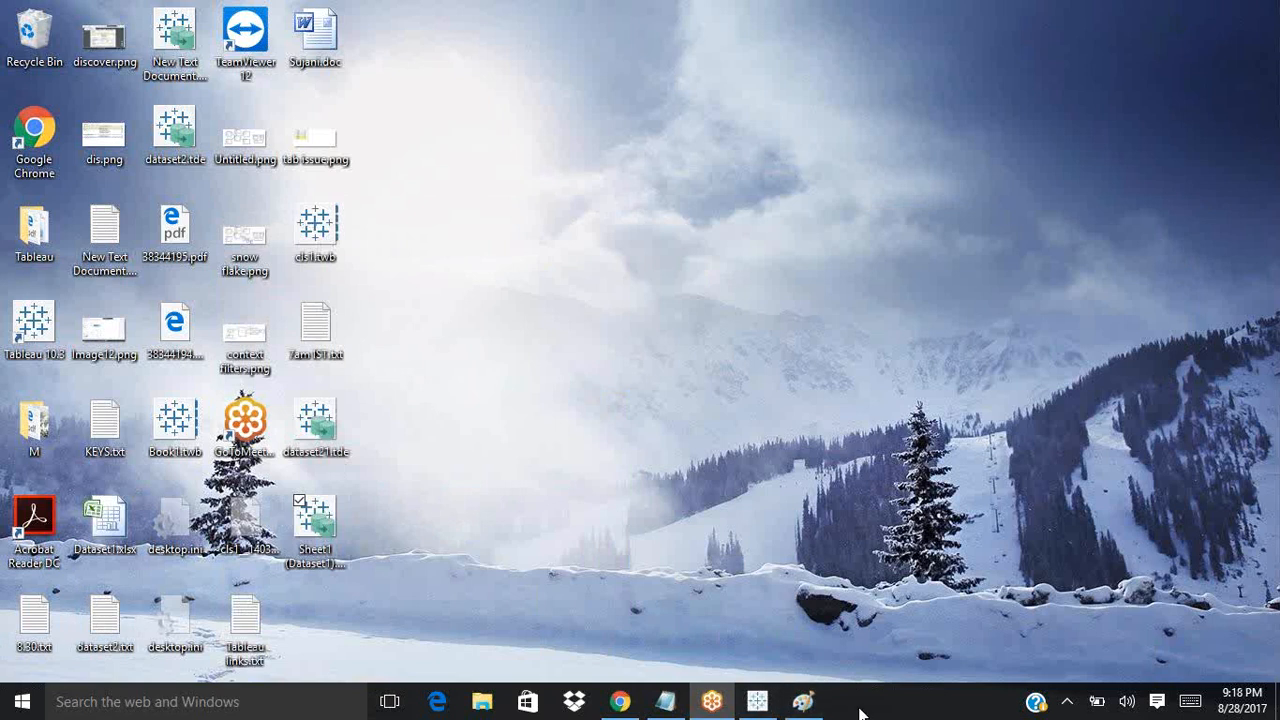
{"action": "left_click", "coordinate": [757, 703]}
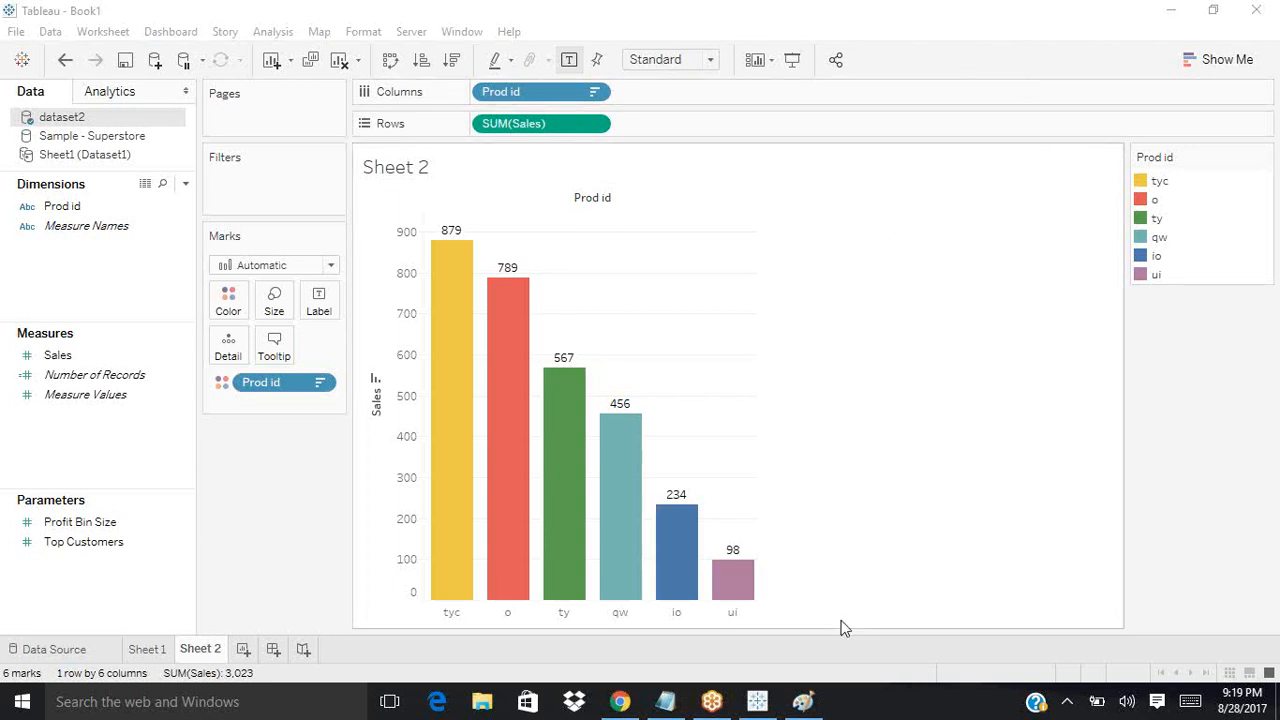
{"action": "mouse_move", "coordinate": [672, 702]}
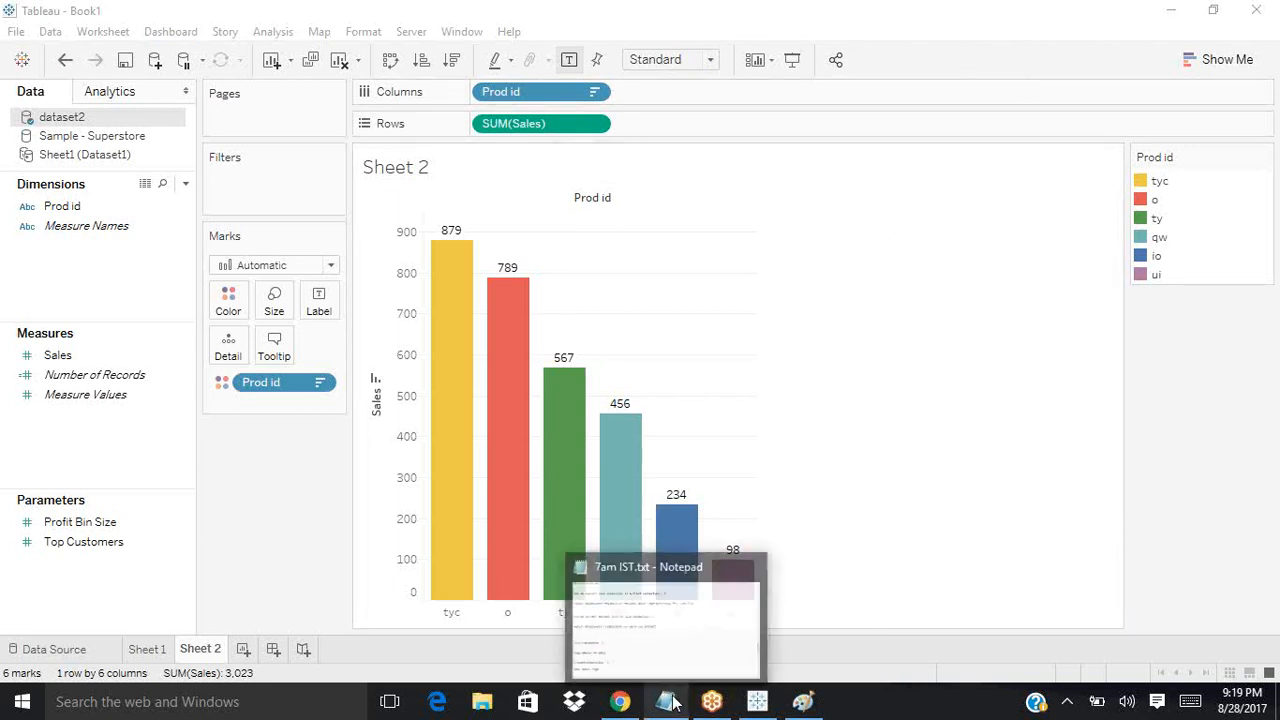
{"action": "left_click", "coordinate": [677, 631]}
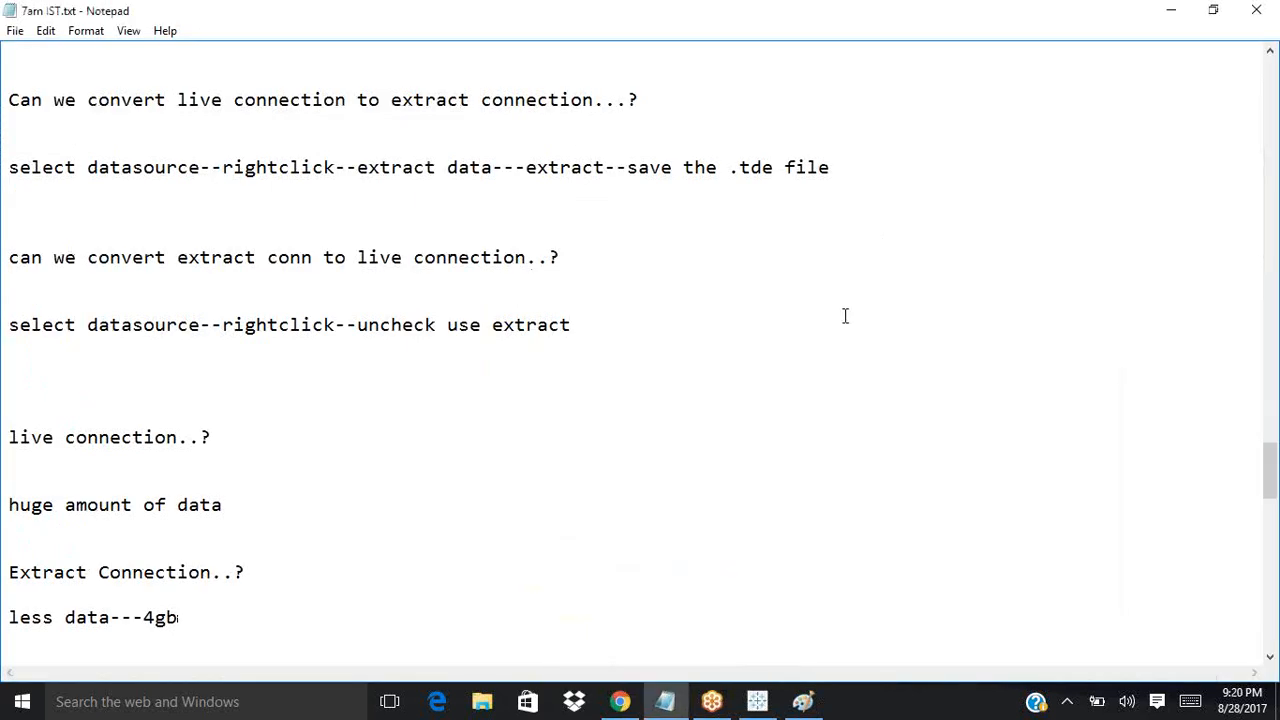
{"action": "key", "text": "Up"}
{"action": "key", "text": "Up"}
{"action": "key", "text": "Up"}
{"action": "key", "text": "Up"}
{"action": "key", "text": "Up"}
{"action": "key", "text": "Up"}
{"action": "key", "text": "Up"}
{"action": "key", "text": "Up"}
{"action": "key", "text": "Up"}
{"action": "key", "text": "Up"}
{"action": "key", "text": "Up"}
{"action": "key", "text": "Up"}
{"action": "key", "text": "Up"}
{"action": "key", "text": "Up"}
{"action": "key", "text": "Up"}
{"action": "key", "text": "Up"}
{"action": "key", "text": "Up"}
{"action": "key", "text": "Up"}
{"action": "key", "text": "Up"}
{"action": "key", "text": "Up"}
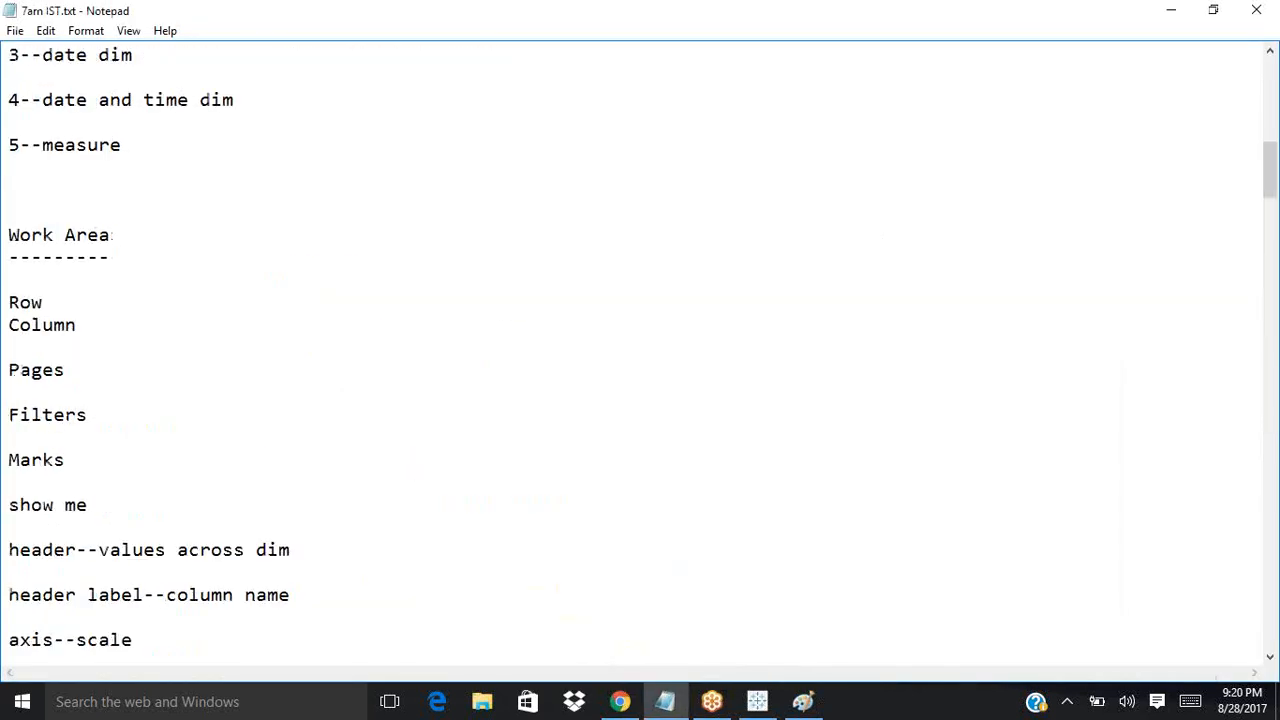
{"action": "key", "text": "Up"}
{"action": "key", "text": "Up"}
{"action": "key", "text": "Up"}
{"action": "key", "text": "Up"}
{"action": "key", "text": "Up"}
{"action": "key", "text": "Up"}
{"action": "key", "text": "Up"}
{"action": "key", "text": "Up"}
{"action": "key", "text": "Up"}
{"action": "key", "text": "Up"}
{"action": "key", "text": "Up"}
{"action": "key", "text": "Up"}
{"action": "key", "text": "Up"}
{"action": "key", "text": "Down"}
{"action": "key", "text": "Down"}
{"action": "key", "text": "Down"}
{"action": "key", "text": "Down"}
{"action": "key", "text": "Down"}
{"action": "key", "text": "Down"}
{"action": "key", "text": "Down"}
{"action": "key", "text": "Down"}
{"action": "key", "text": "Down"}
{"action": "key", "text": "Down"}
{"action": "key", "text": "Down"}
{"action": "key", "text": "Down"}
{"action": "key", "text": "Down"}
{"action": "key", "text": "Down"}
{"action": "key", "text": "Down"}
{"action": "key", "text": "Down"}
{"action": "key", "text": "Down"}
{"action": "key", "text": "Down"}
{"action": "key", "text": "Down"}
{"action": "key", "text": "Down"}
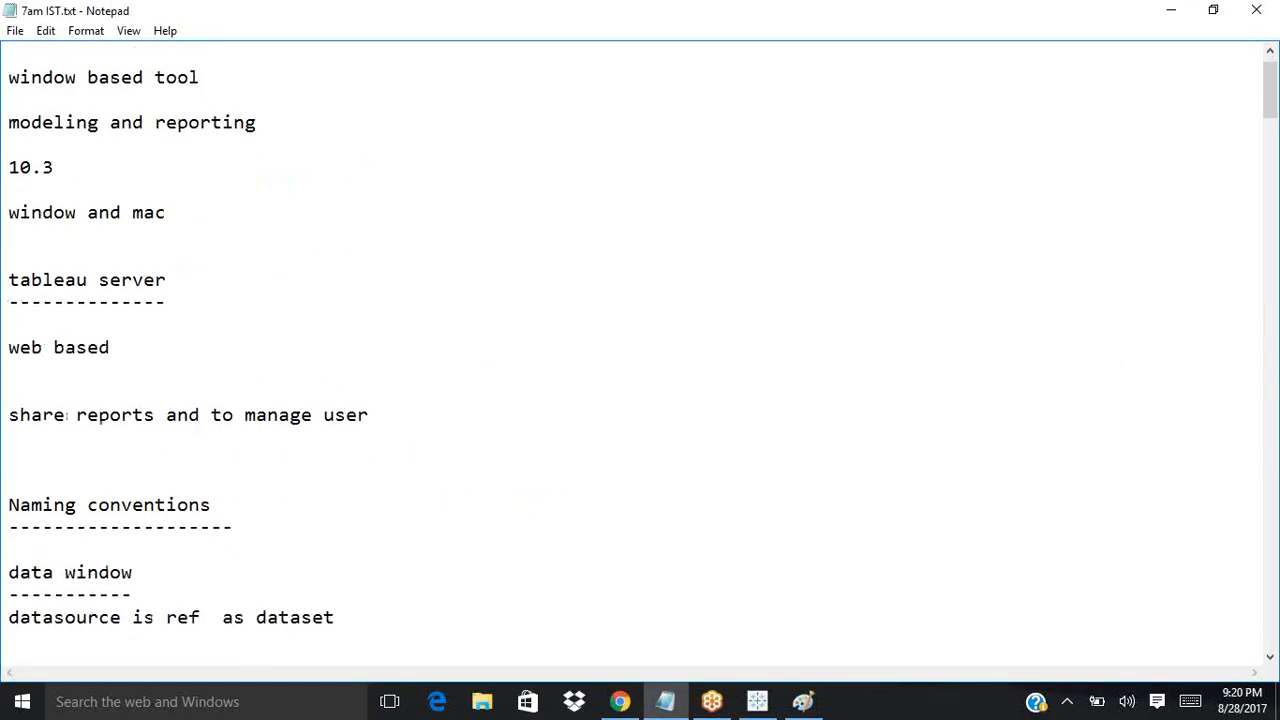
{"action": "key", "text": "Down"}
{"action": "key", "text": "Down"}
{"action": "key", "text": "Down"}
{"action": "key", "text": "Down"}
{"action": "key", "text": "Down"}
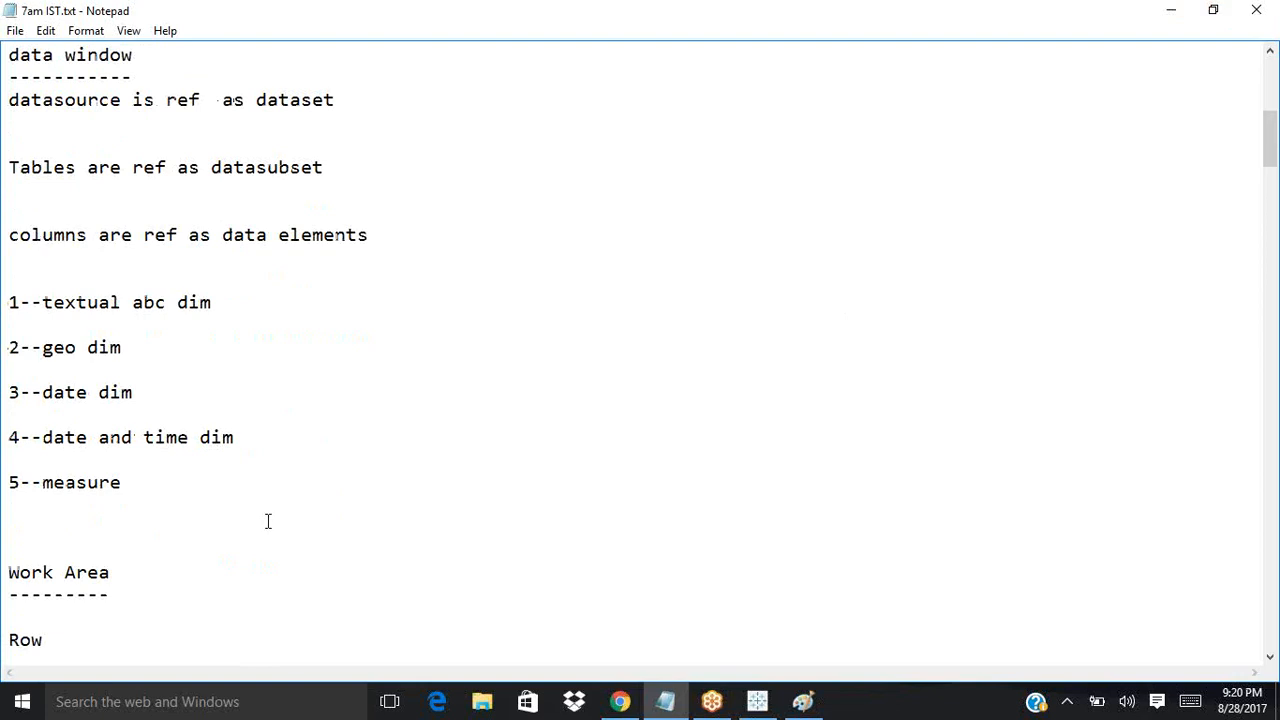
{"action": "left_click", "coordinate": [1176, 10]}
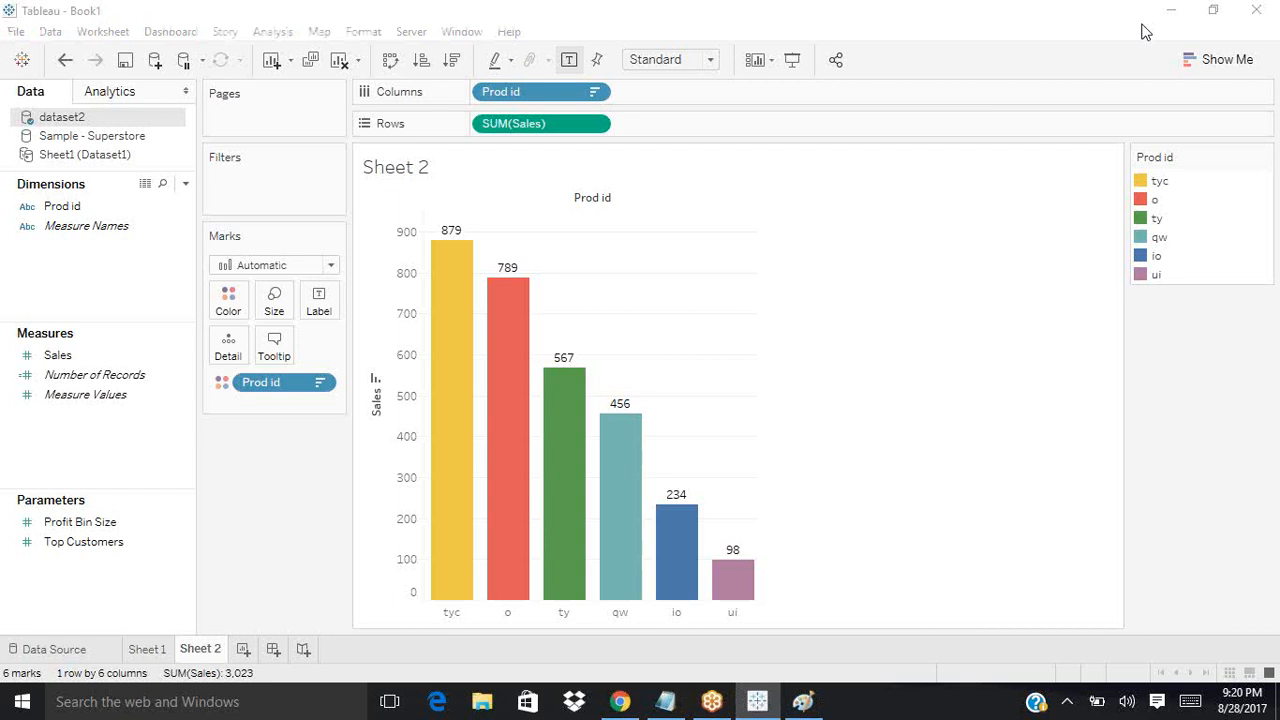
{"action": "left_click", "coordinate": [1145, 32]}
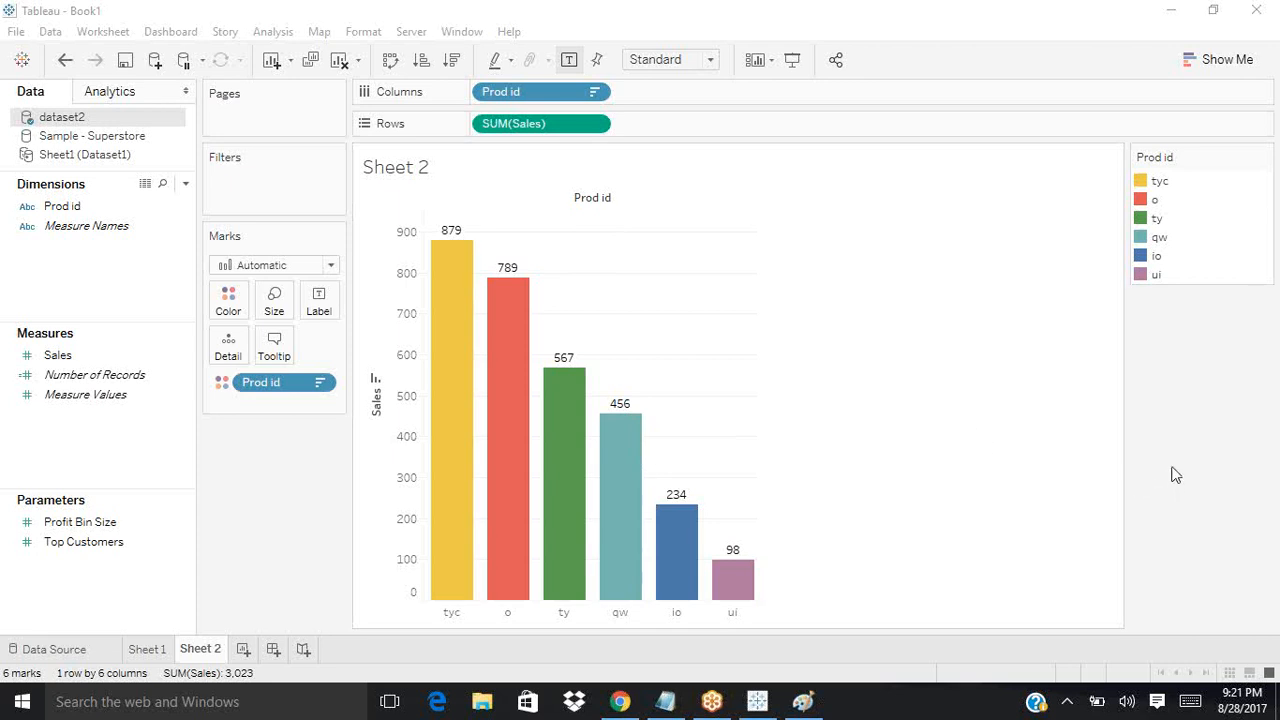
{"action": "left_click", "coordinate": [1240, 708]}
{"action": "left_click", "coordinate": [974, 714]}
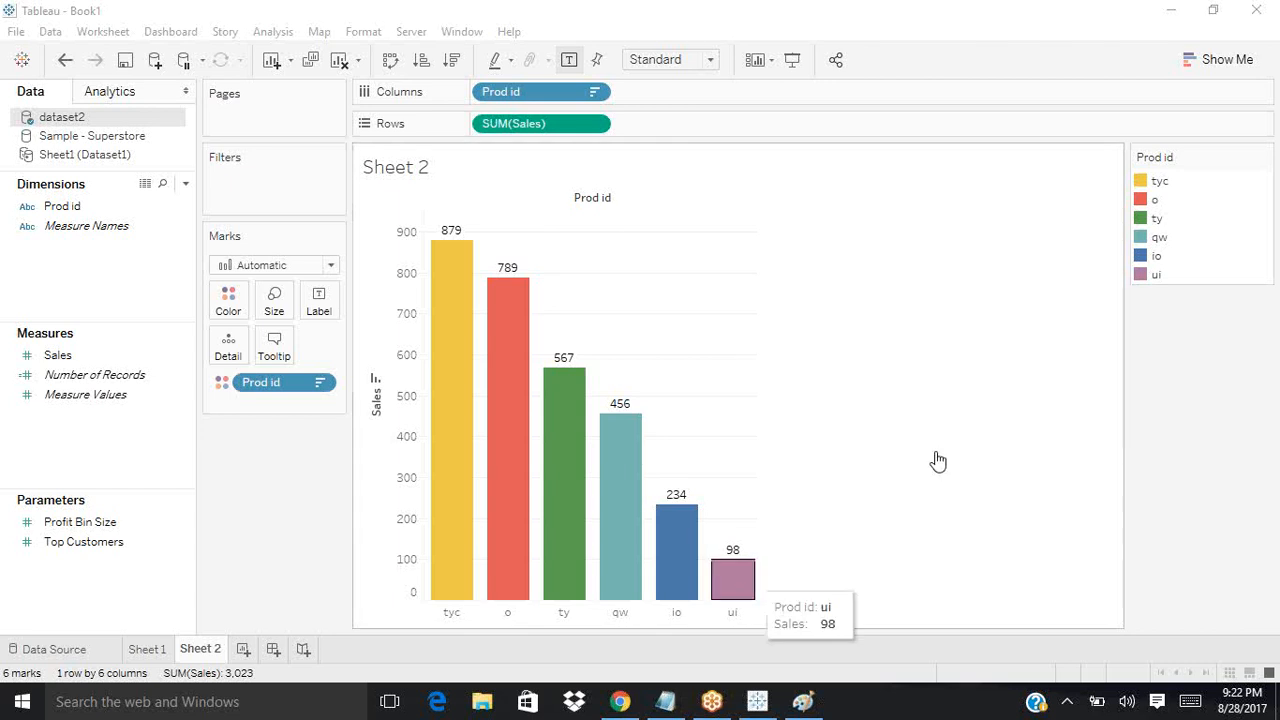
Step: Add the heading "working with actions" with a dashed underline below "less data---4gb" at the end of the 7am IST.txt notes
{"action": "left_click", "coordinate": [667, 702]}
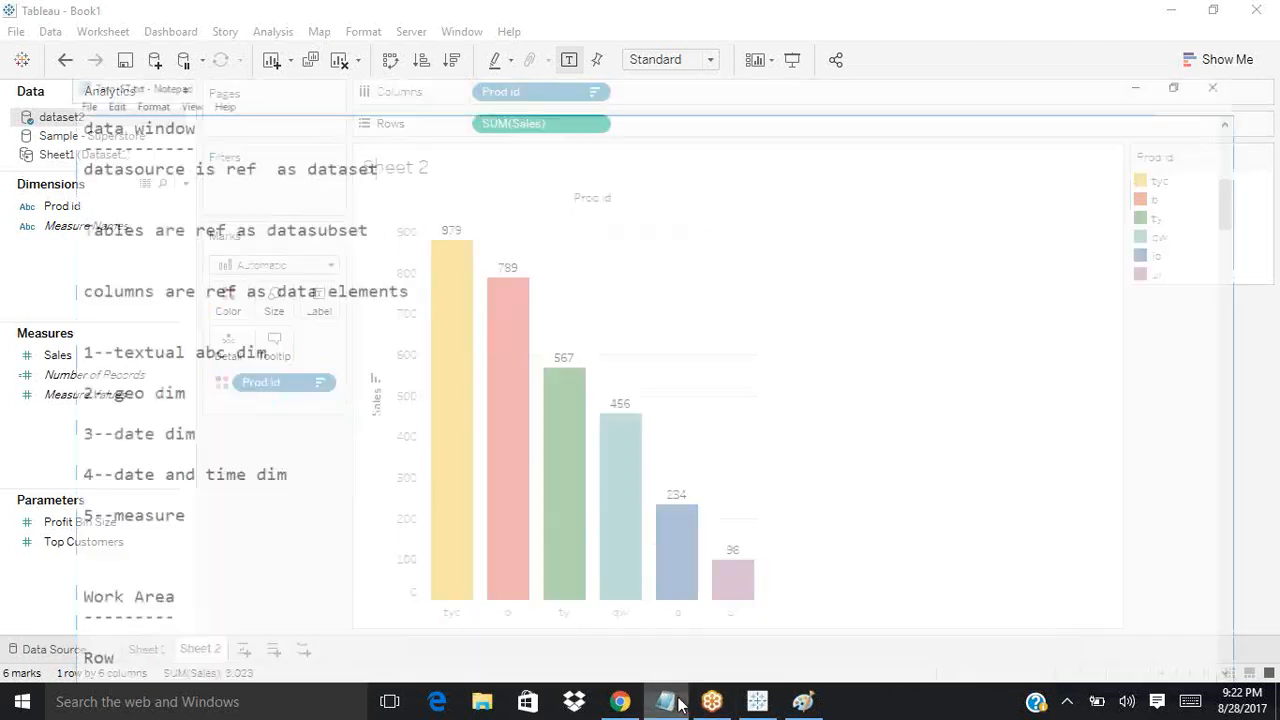
{"action": "scroll", "coordinate": [640, 360], "scroll_direction": "down", "scroll_amount": 12}
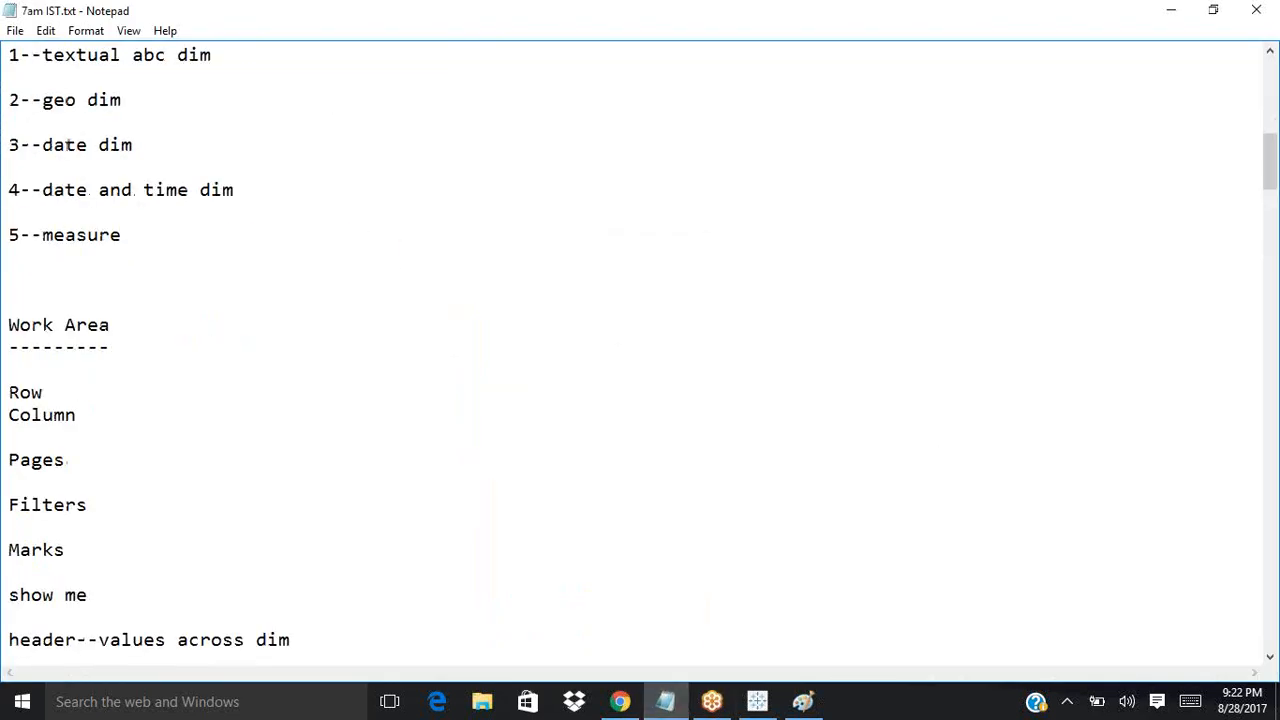
{"action": "scroll", "coordinate": [640, 360], "scroll_direction": "down", "scroll_amount": 9}
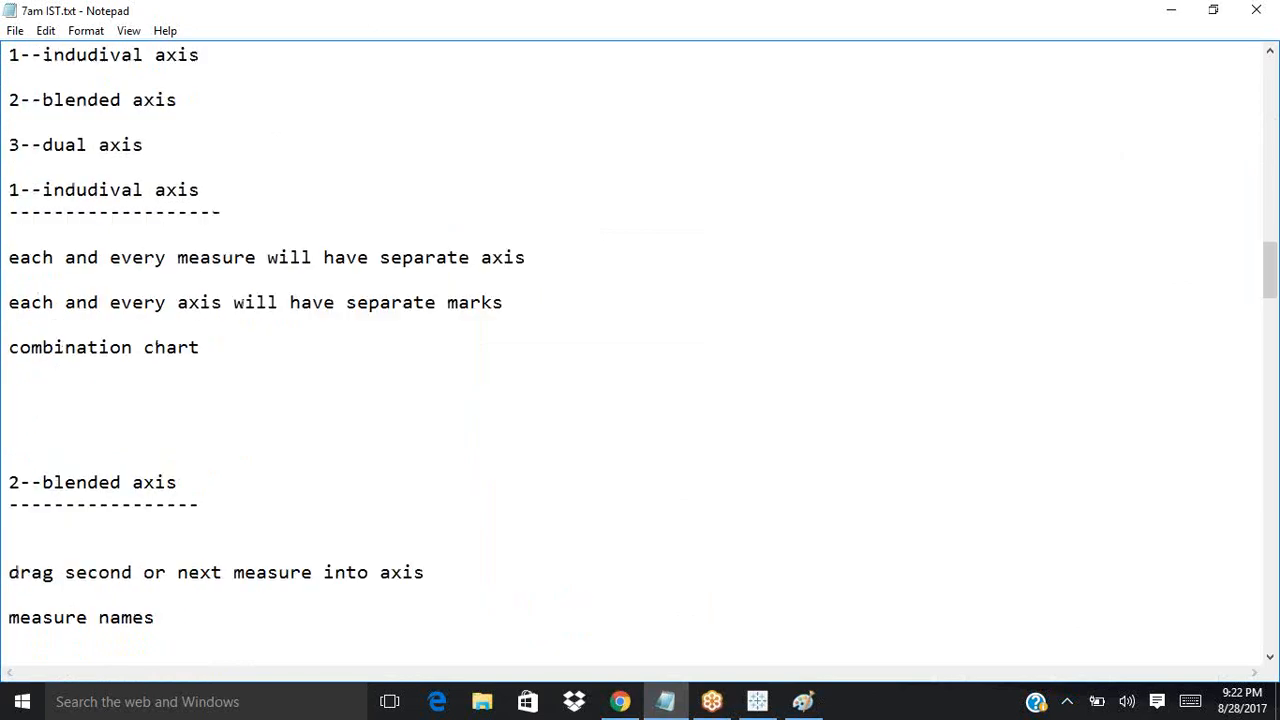
{"action": "scroll", "coordinate": [640, 360], "scroll_direction": "down", "scroll_amount": 20}
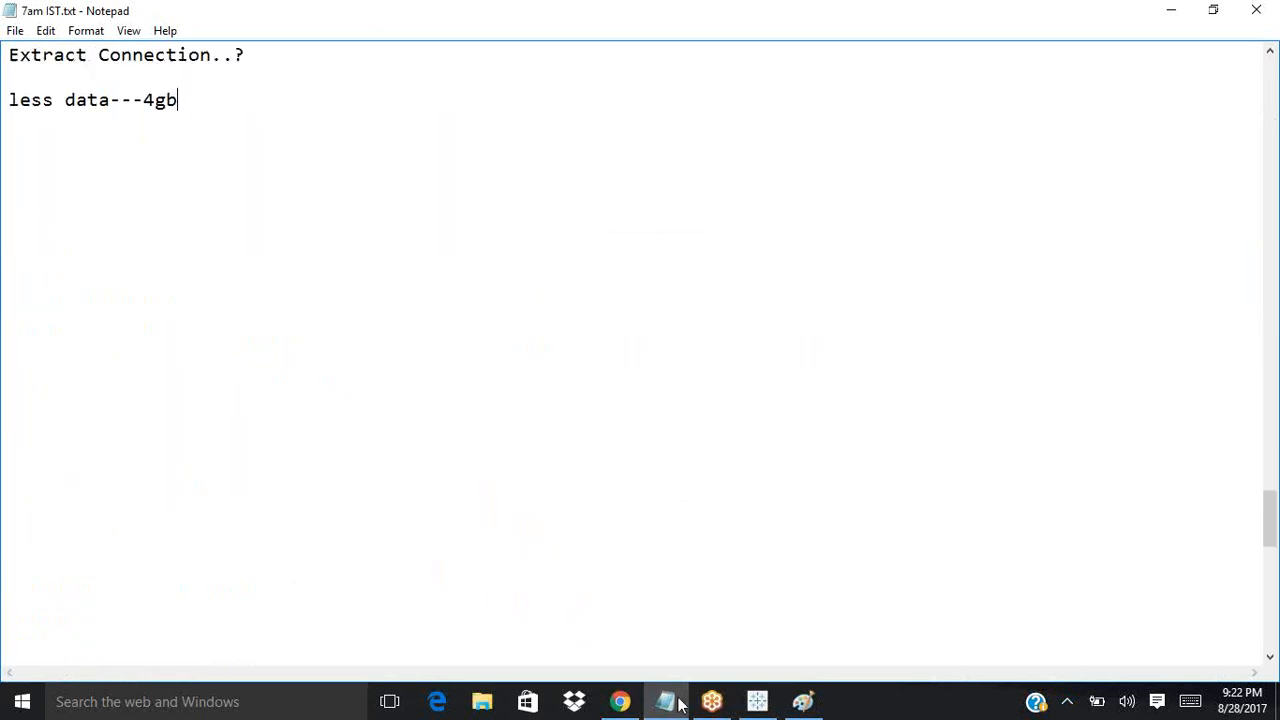
{"action": "scroll", "coordinate": [640, 360], "scroll_direction": "up", "scroll_amount": 3}
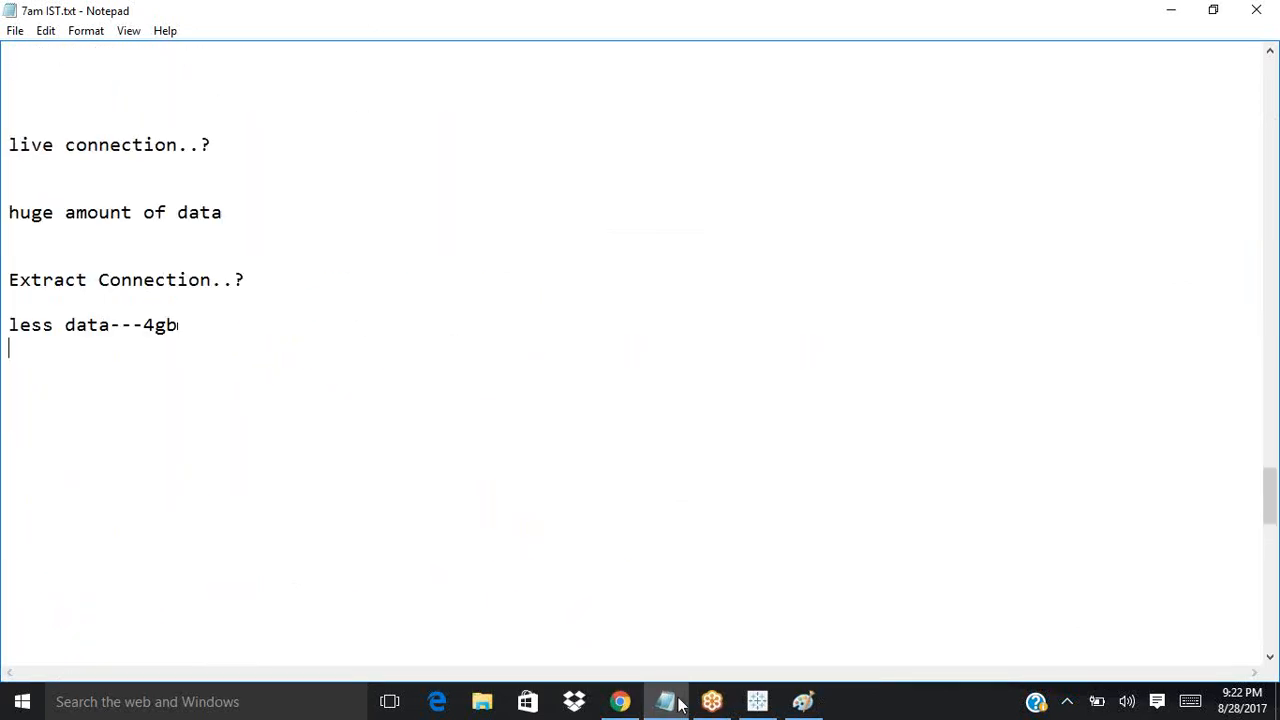
{"action": "key", "text": "Return"}
{"action": "key", "text": "Return"}
{"action": "type", "text": "C"}
{"action": "key", "text": "BackSpace"}
{"action": "key", "text": "Return"}
{"action": "key", "text": "Return"}
{"action": "key", "text": "Return"}
{"action": "type", "text": "working w"}
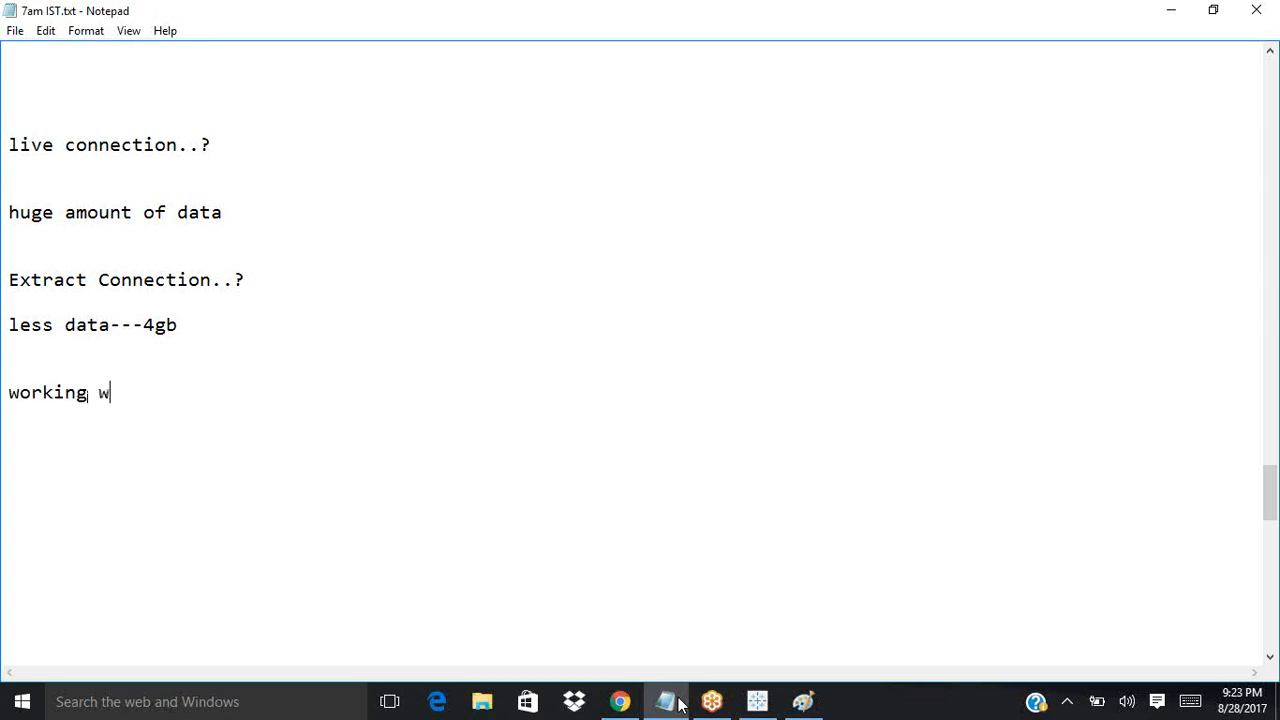
{"action": "type", "text": "ith actions"}
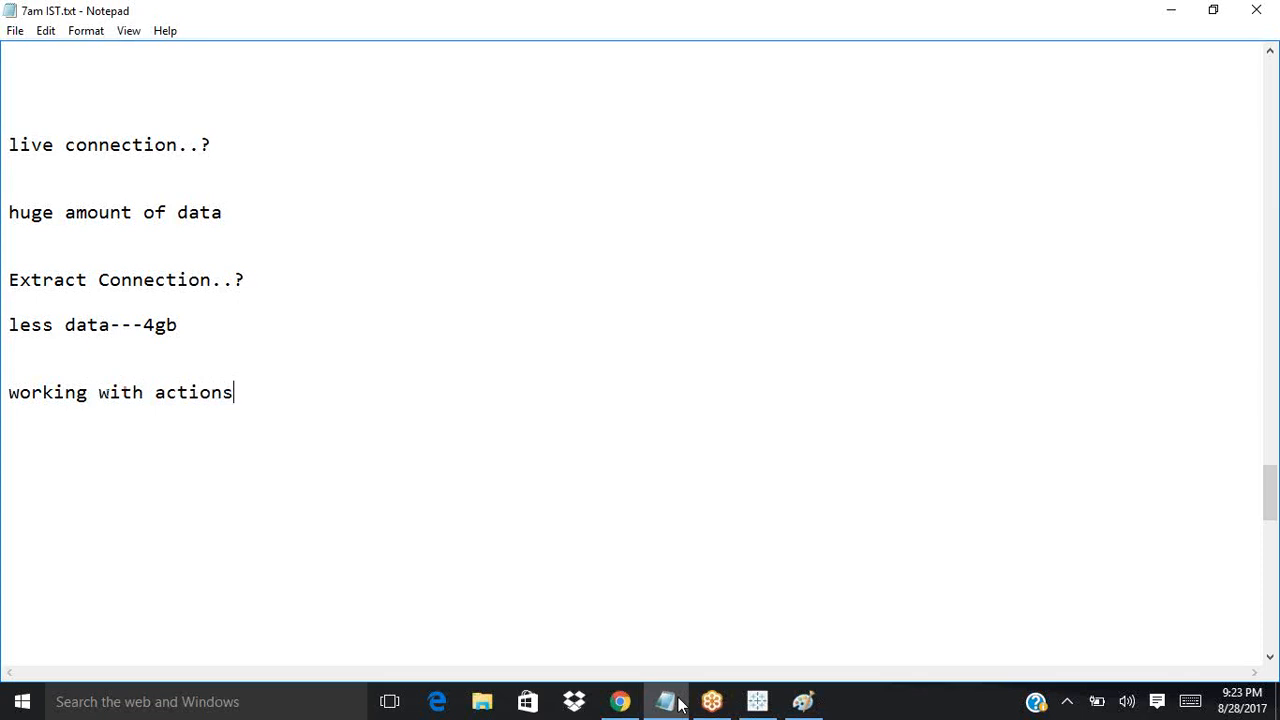
{"action": "key", "text": "Return"}
{"action": "type", "text": "--------------------"}
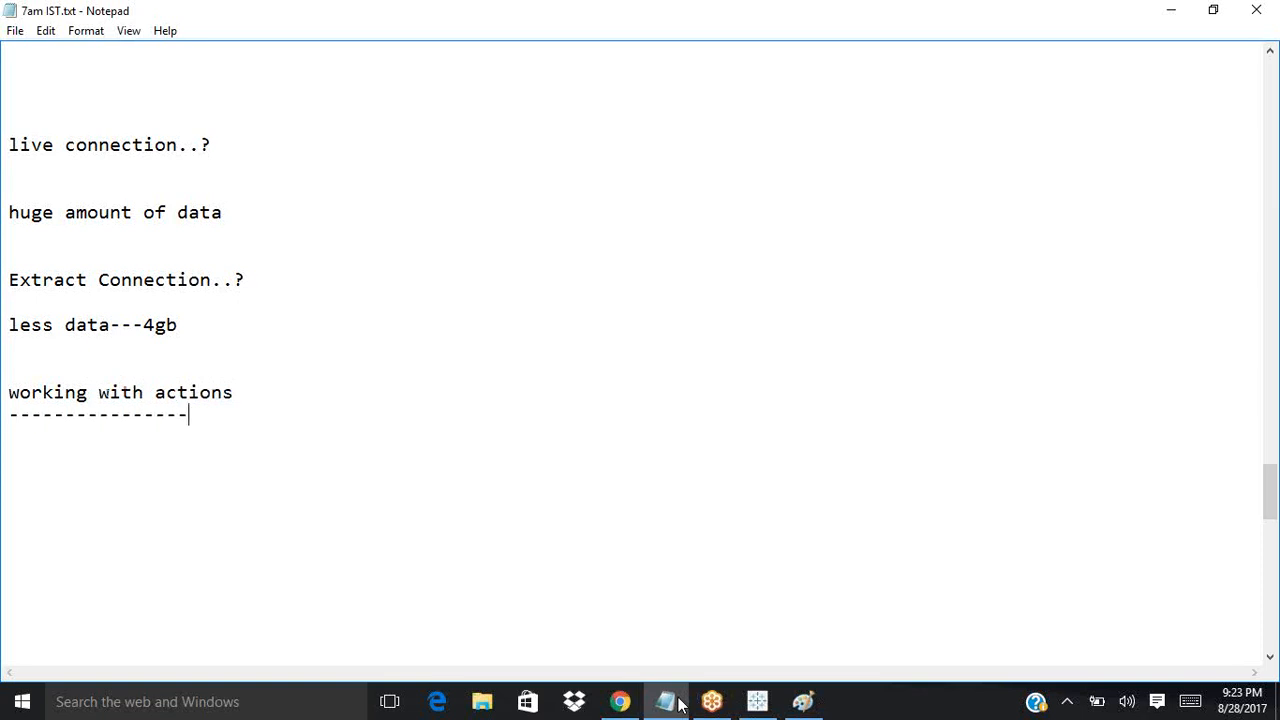